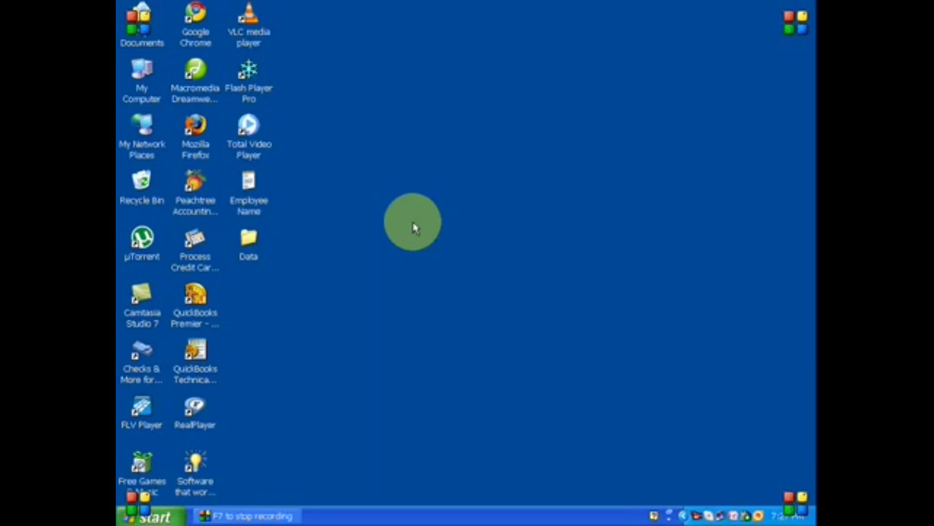
pyautogui.press('super')
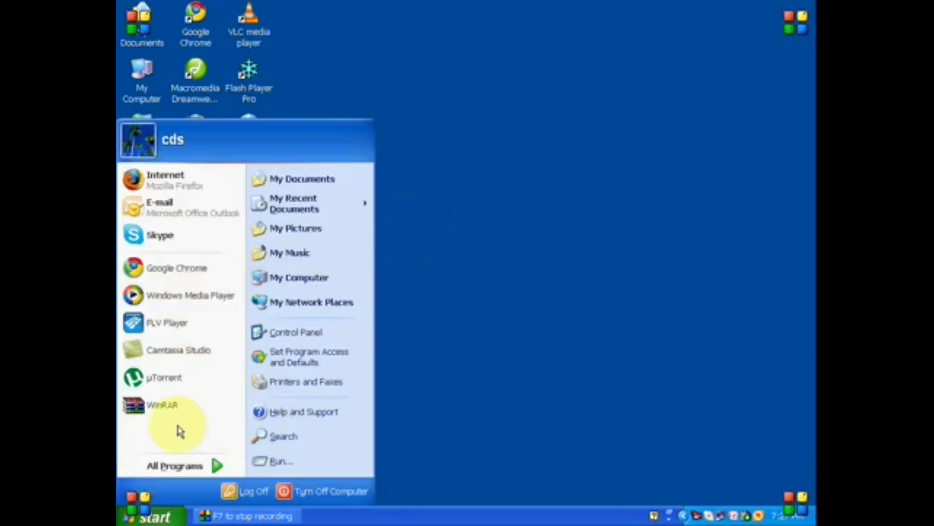
pyautogui.click(178, 466)
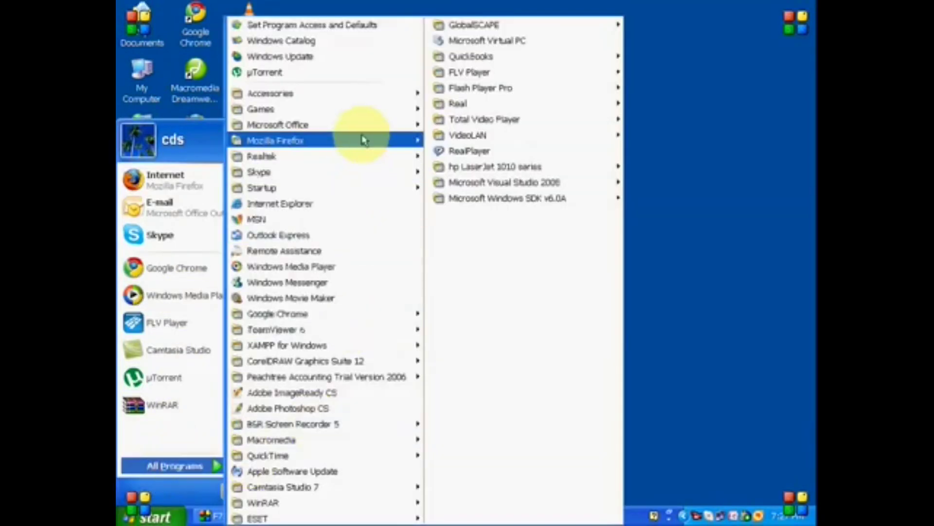
pyautogui.moveTo(371, 131)
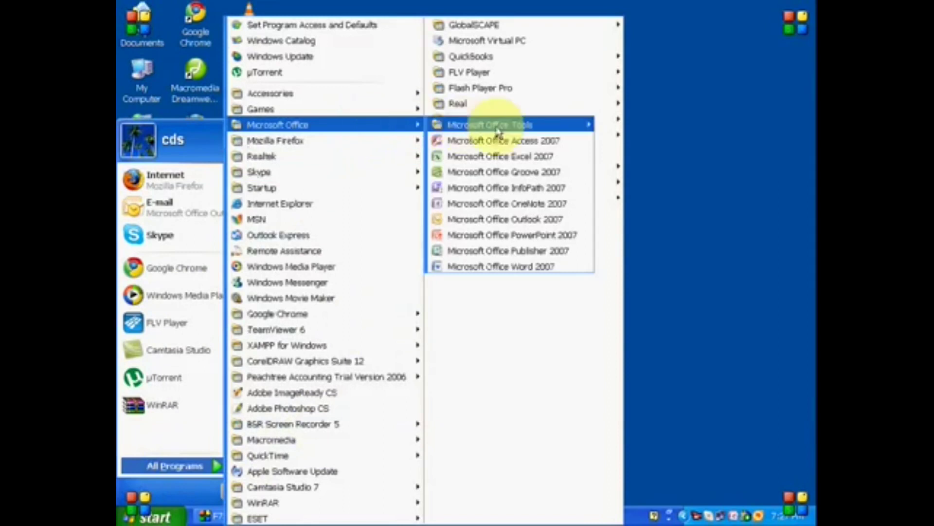
pyautogui.click(524, 145)
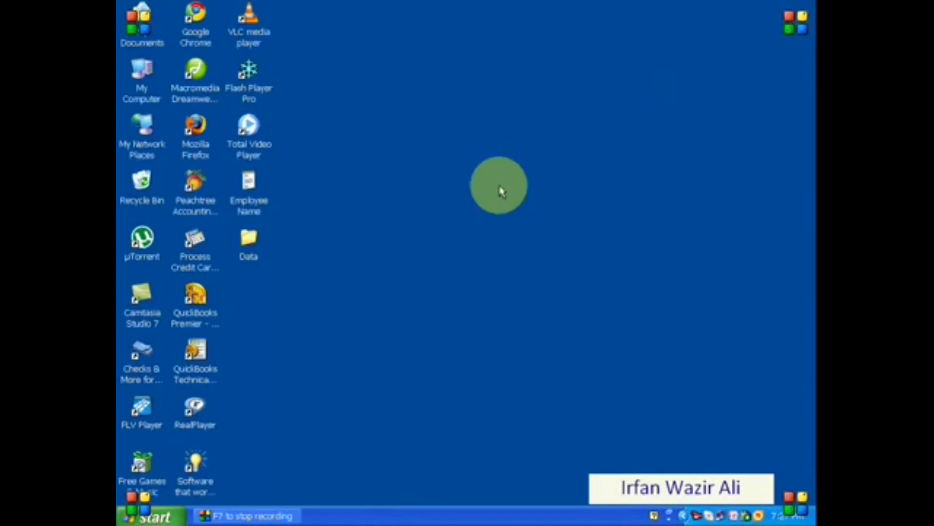
# - Launch Microsoft Access by running the command msaccess
pyautogui.press('super')
pyautogui.click(307, 463)
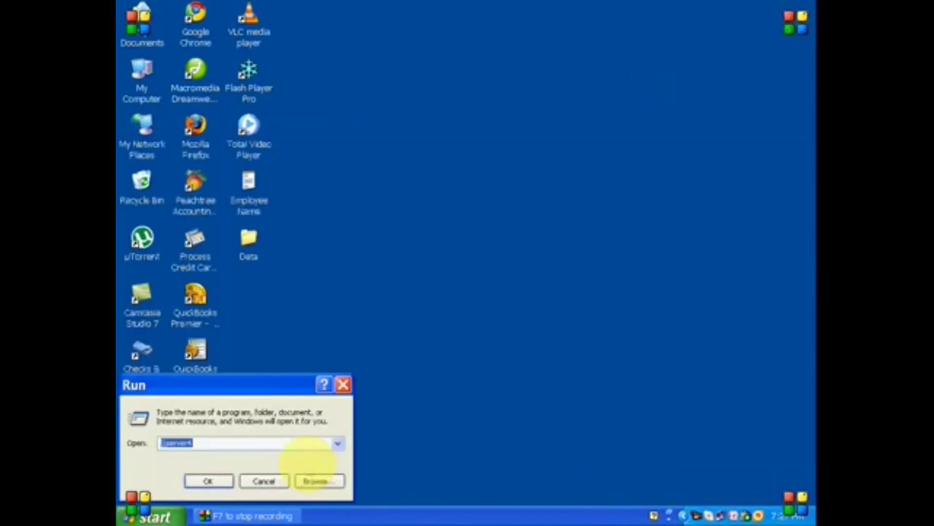
pyautogui.write('msacc')
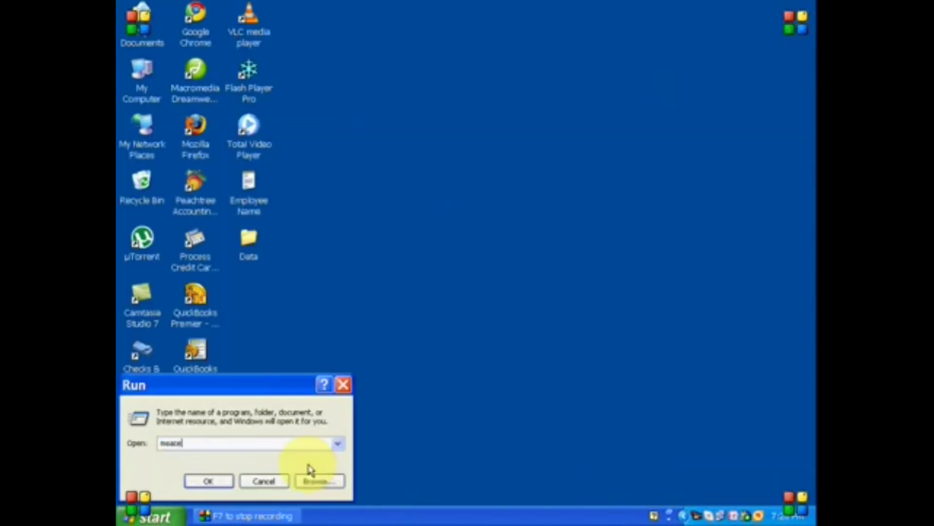
pyautogui.write('ess')
pyautogui.press('Return')
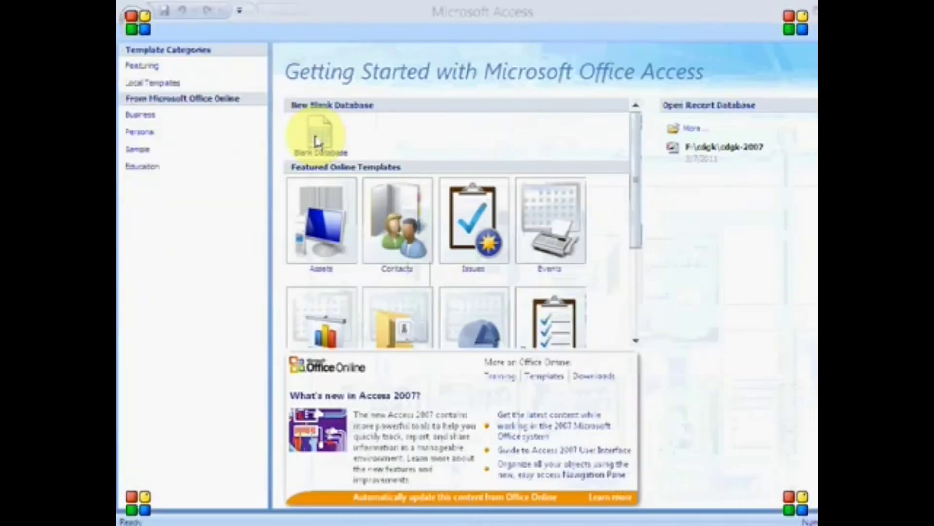
# - Create a new blank database with the file name school
pyautogui.click(468, 258)
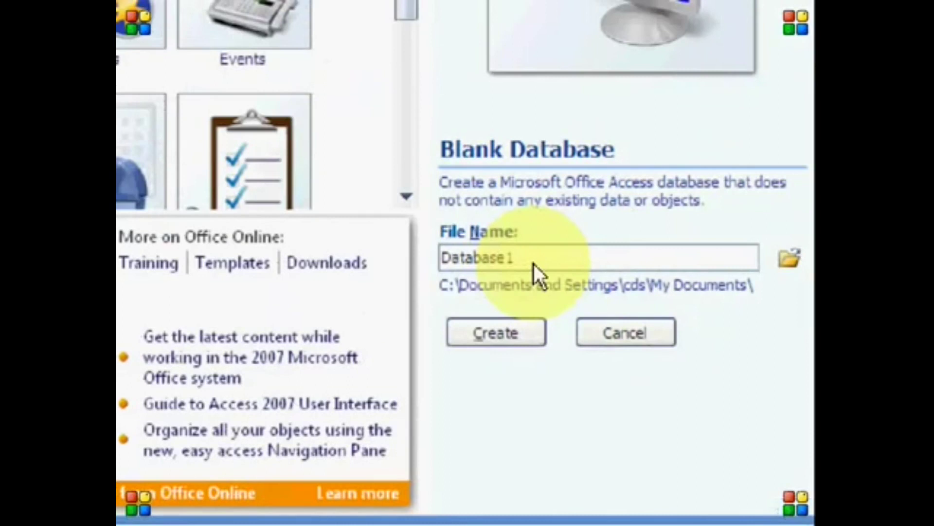
pyautogui.click(535, 256)
pyautogui.moveTo(531, 256); pyautogui.dragTo(421, 257)
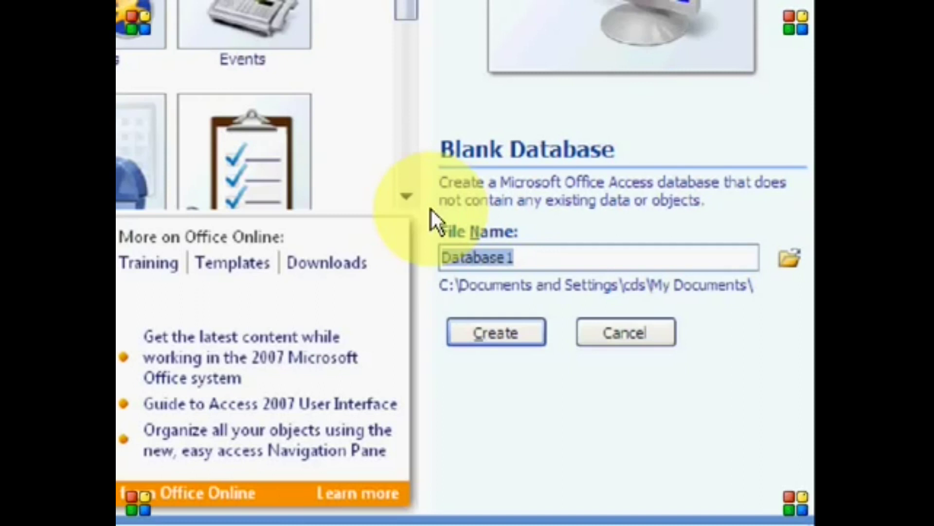
pyautogui.write('s')
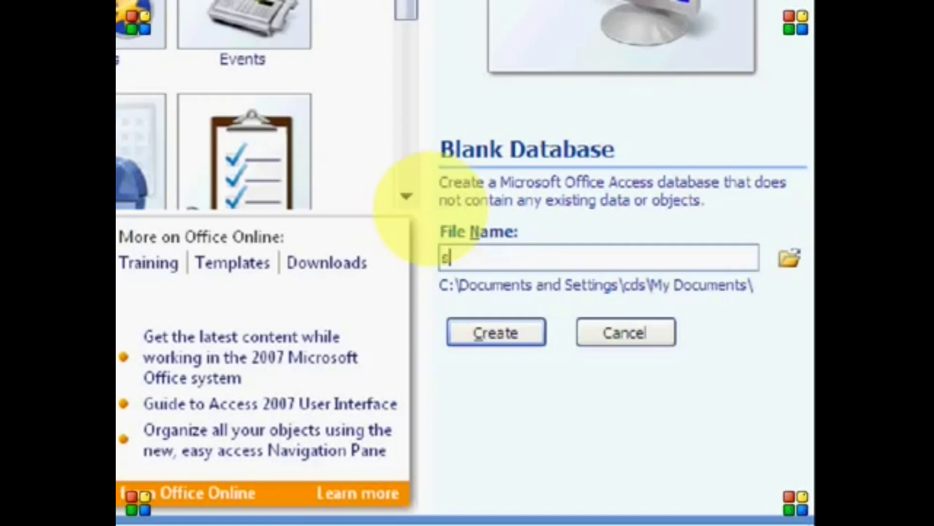
pyautogui.write('chool')
pyautogui.click(497, 333)
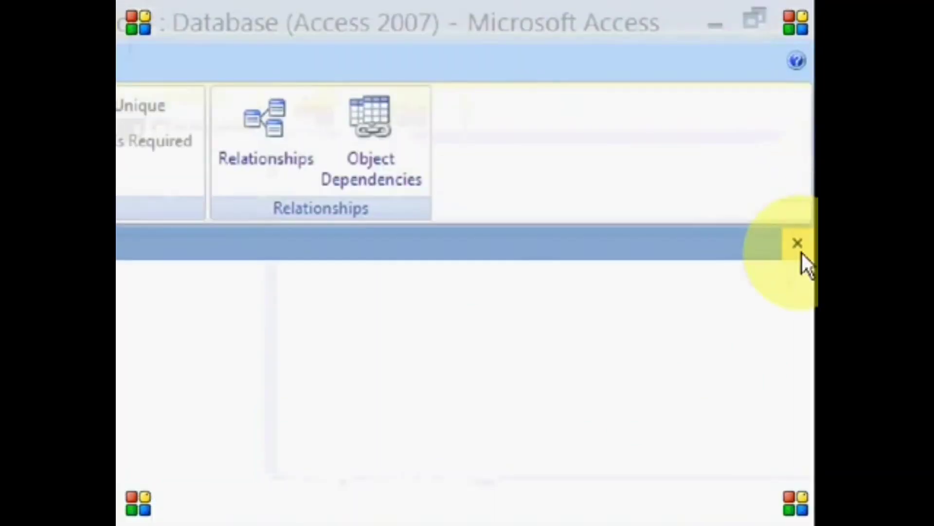
# - Close the default table and start a new table in Design view
pyautogui.click(801, 251)
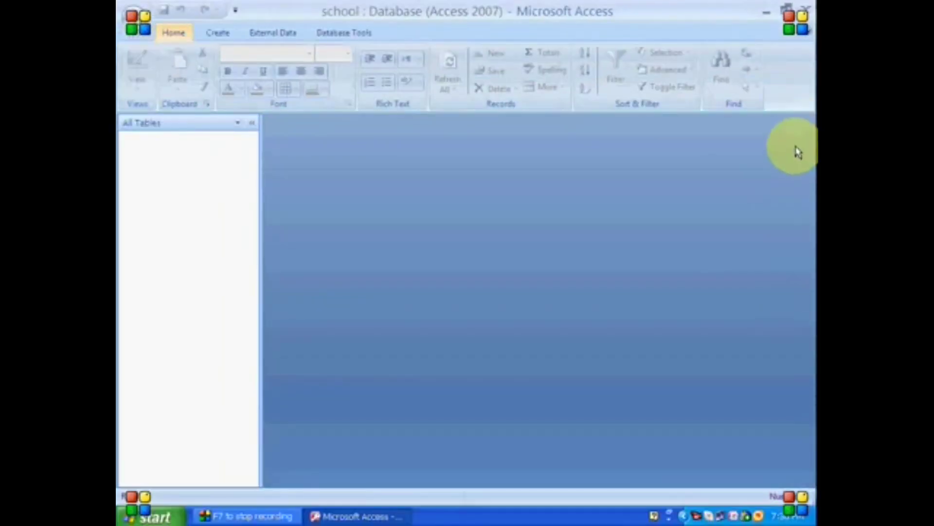
pyautogui.click(339, 160)
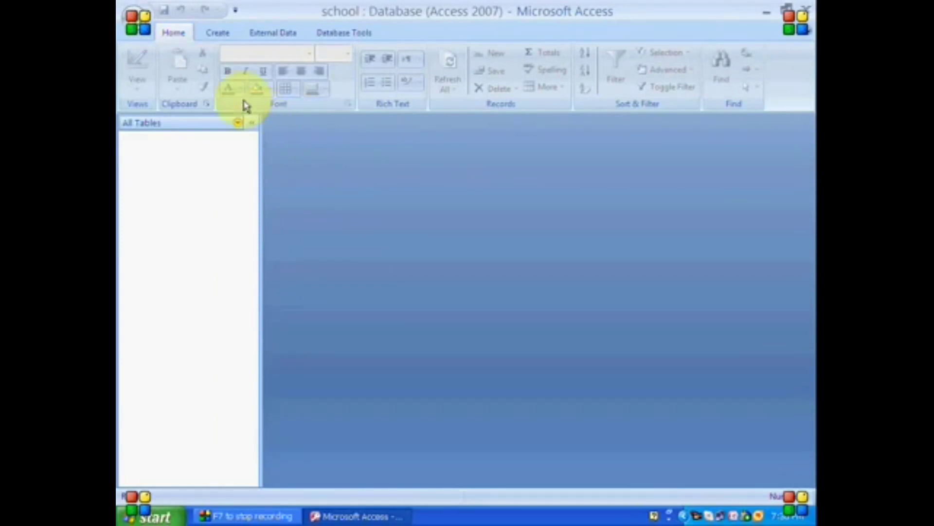
pyautogui.click(229, 37)
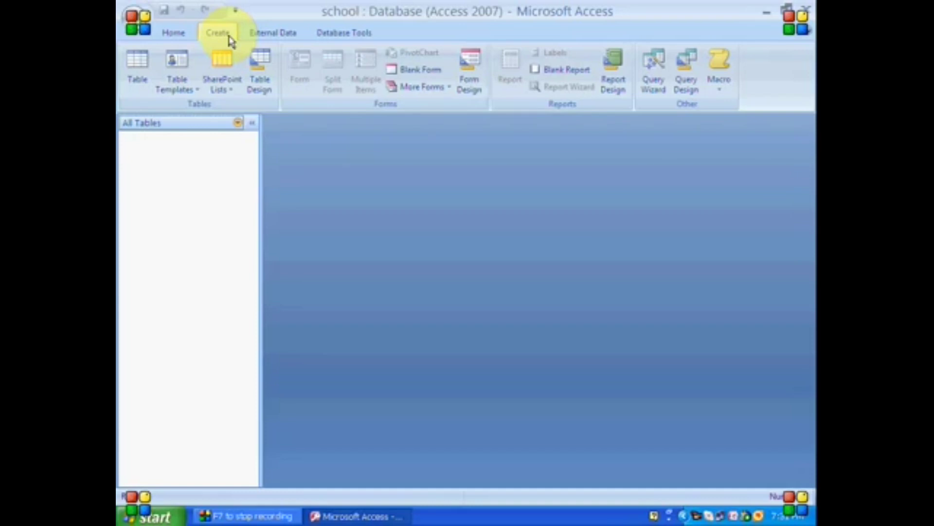
pyautogui.click(269, 76)
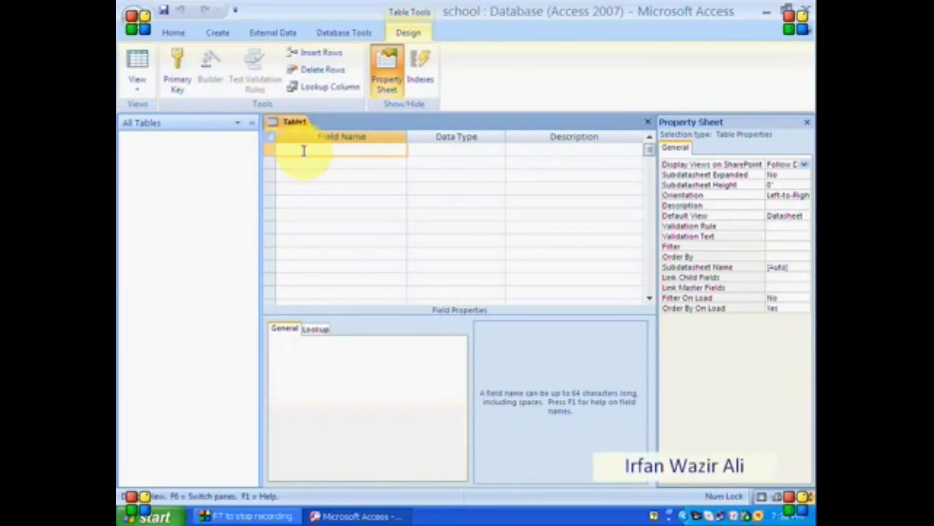
# - Enter Student_ID as the name of the table's first field
pyautogui.click(304, 151)
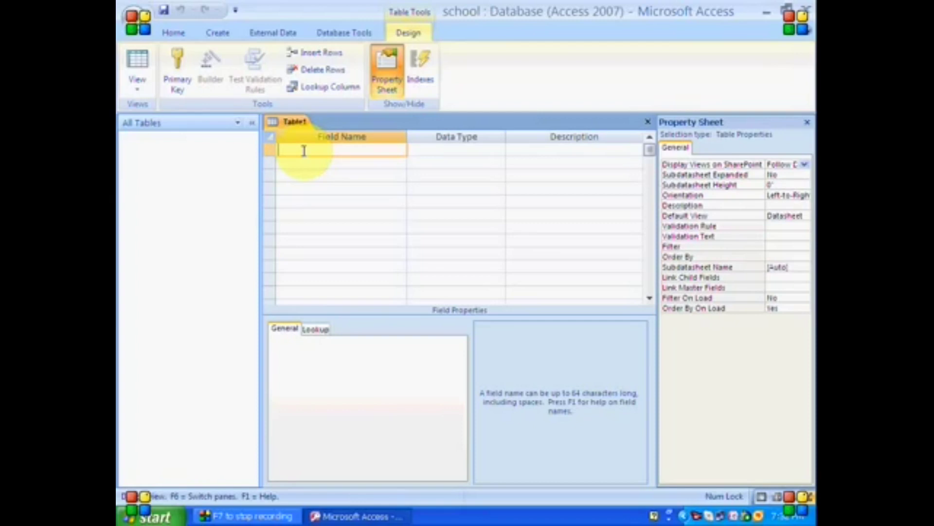
pyautogui.press('capslock')
pyautogui.write('SNO')
pyautogui.press('BackSpace')
pyautogui.press('BackSpace')
pyautogui.press('capslock')
pyautogui.write('tudent_ID')
pyautogui.press('Tab')
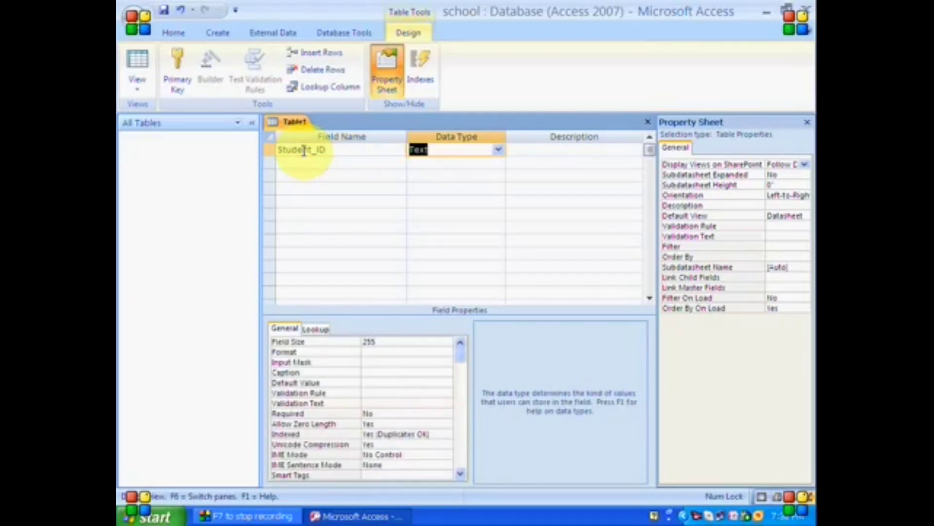
# - Set the Student_ID field's data type to Memo and look through the other available data types
pyautogui.click(498, 150)
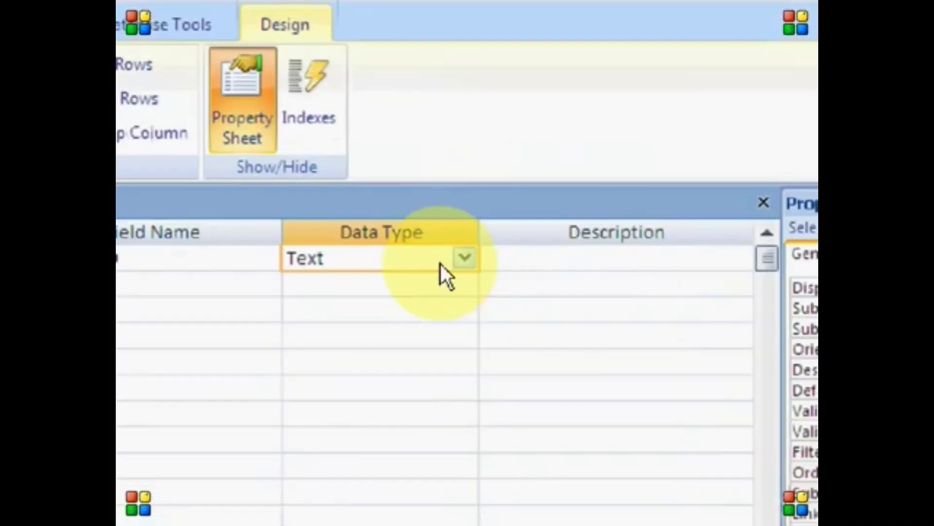
pyautogui.click(469, 258)
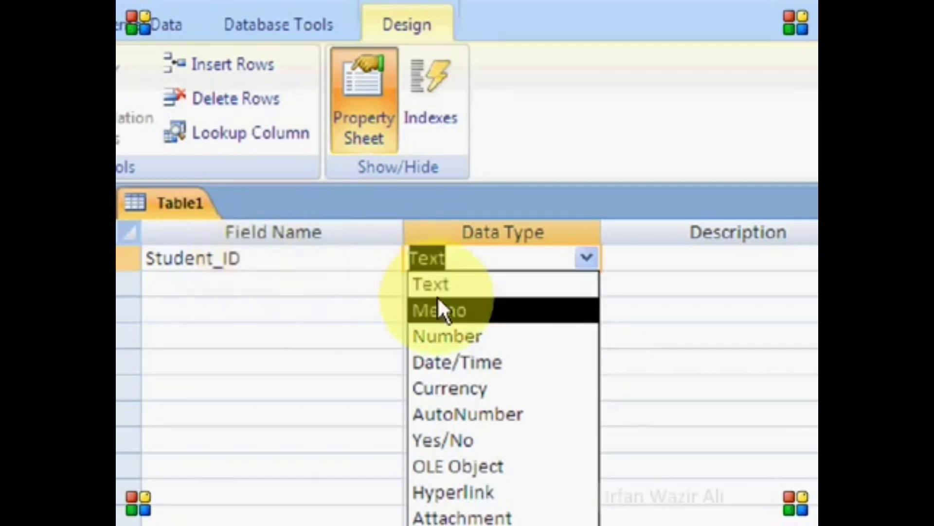
pyautogui.click(496, 314)
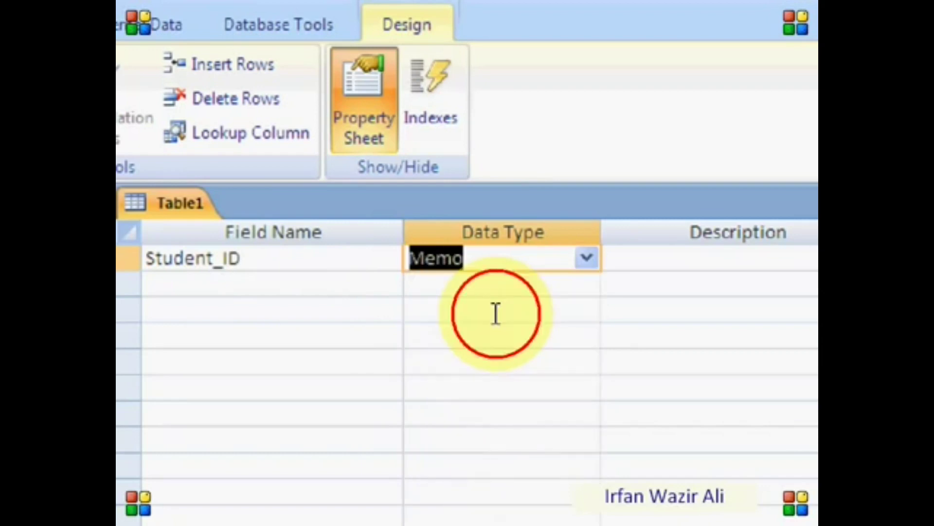
pyautogui.click(587, 261)
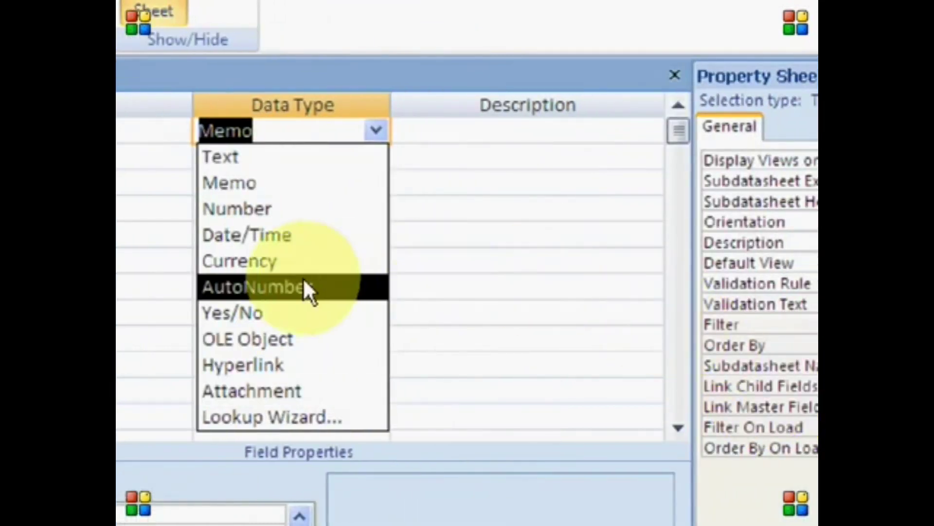
pyautogui.press('Escape')
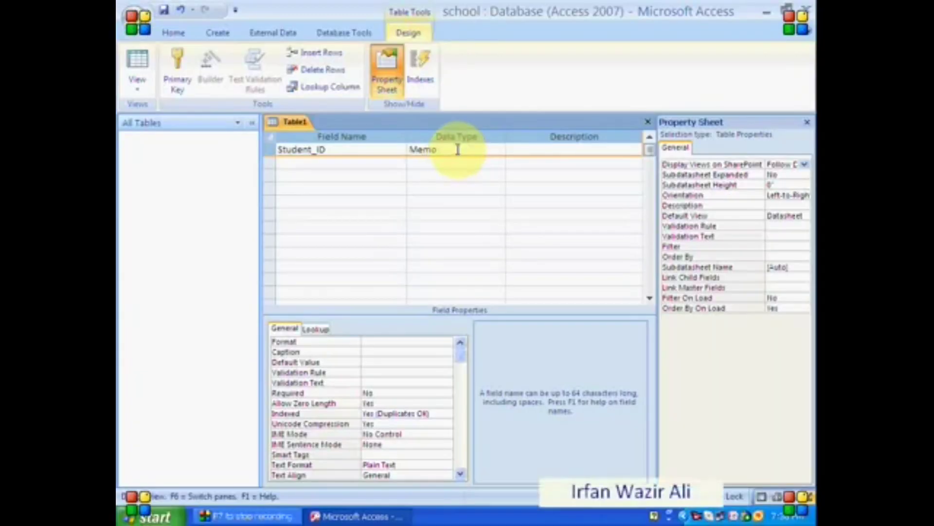
# - Set the data type of the Student_ID field to AutoNumber
pyautogui.click(458, 149)
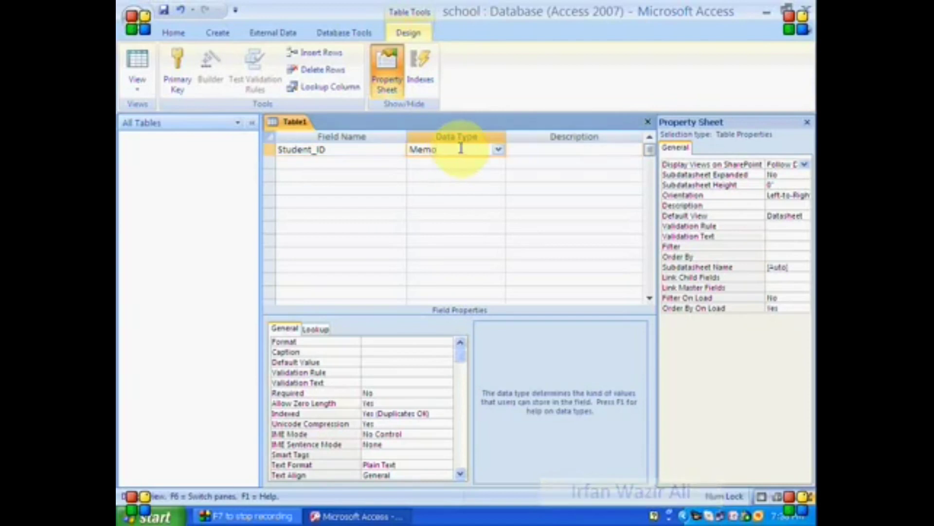
pyautogui.click(497, 149)
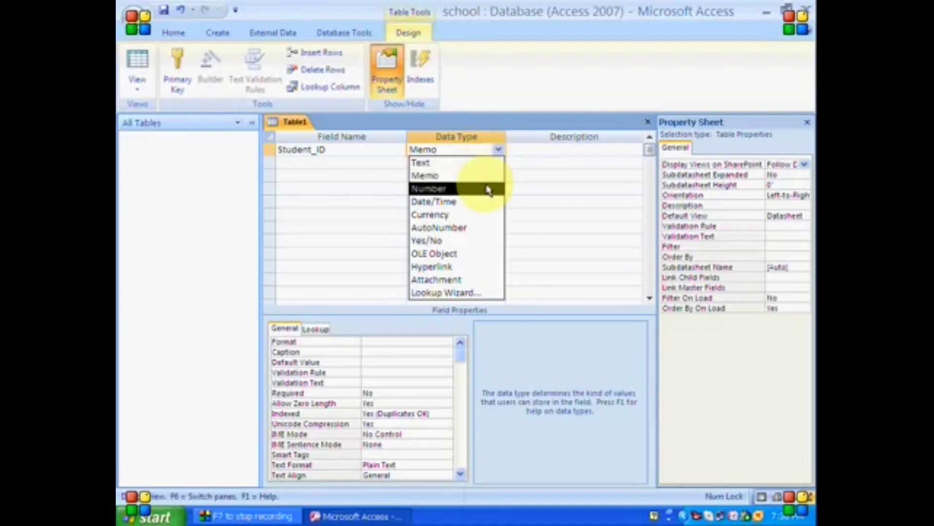
pyautogui.click(484, 227)
pyautogui.click(516, 150)
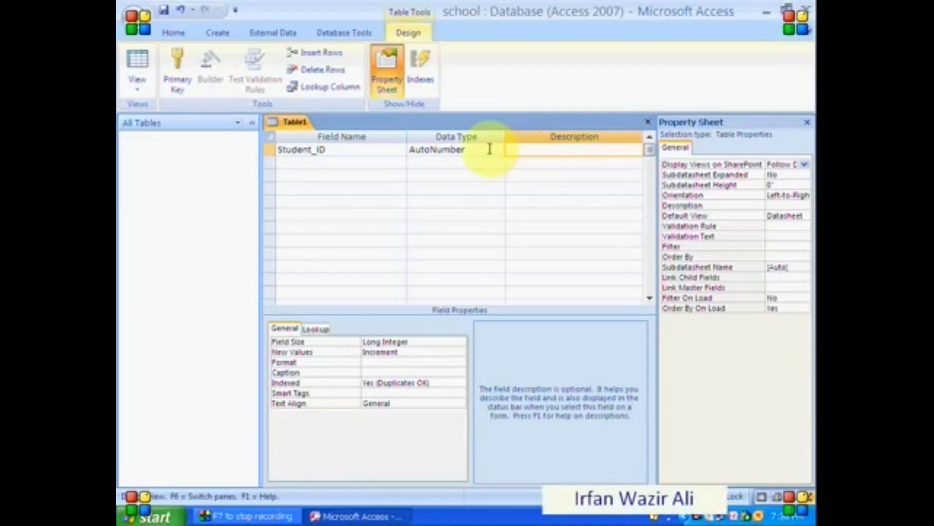
# - Change the Student_ID field's data type to Text
pyautogui.click(489, 150)
pyautogui.click(499, 152)
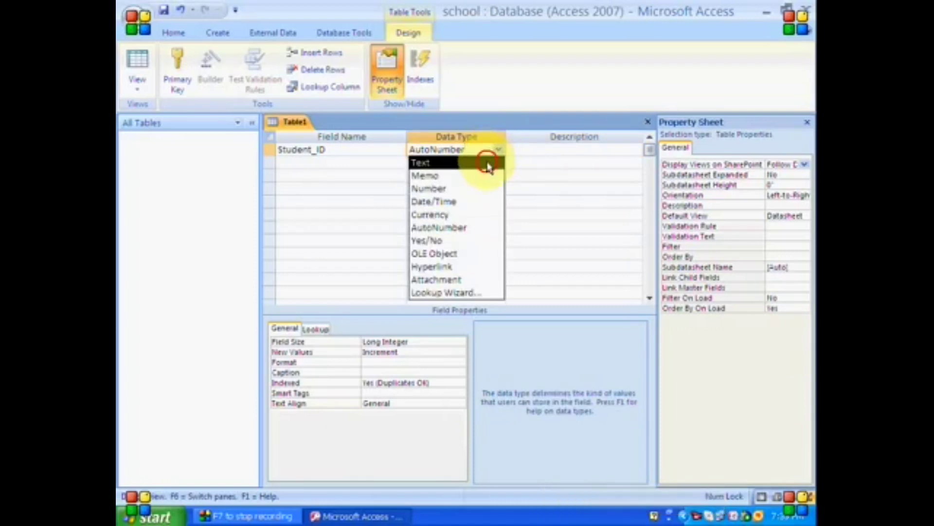
pyautogui.click(484, 162)
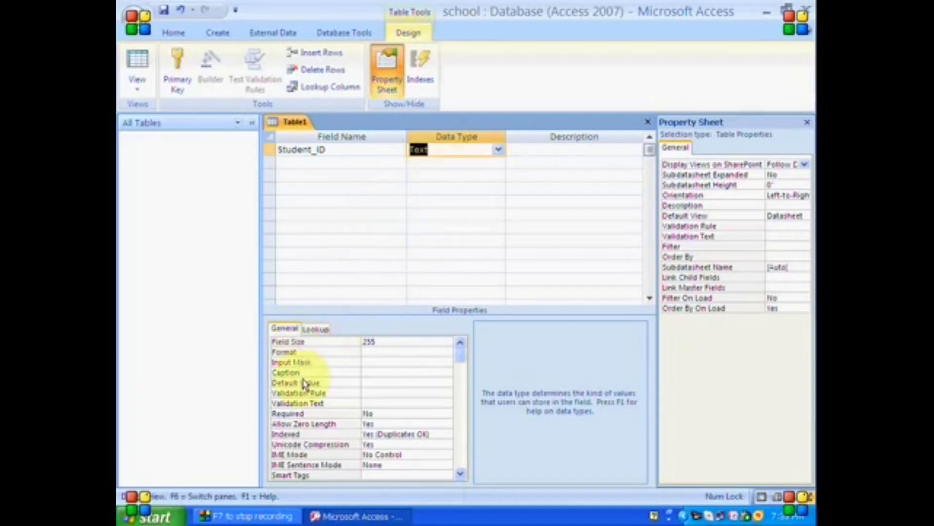
# - Examine the General and Lookup field properties of the Student_ID text field, including its Display Control setting
pyautogui.moveTo(461, 355); pyautogui.dragTo(462, 470)
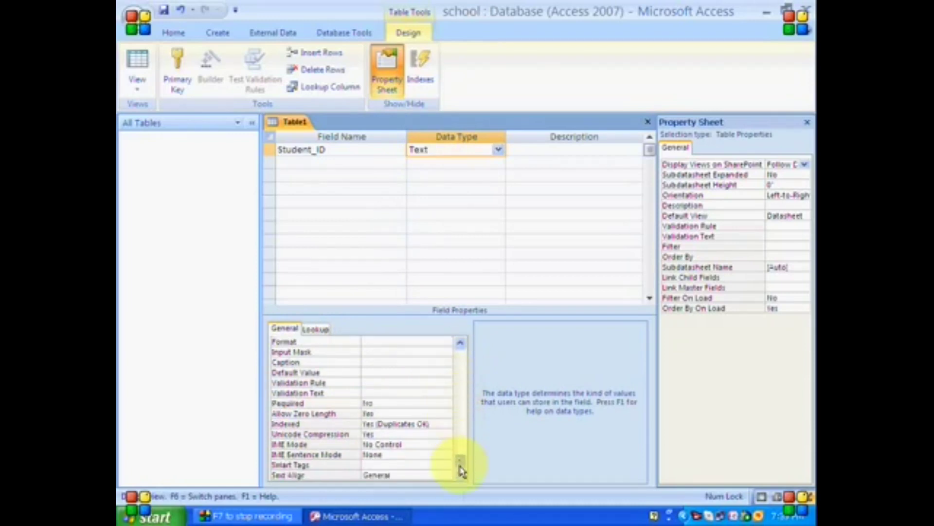
pyautogui.click(462, 354)
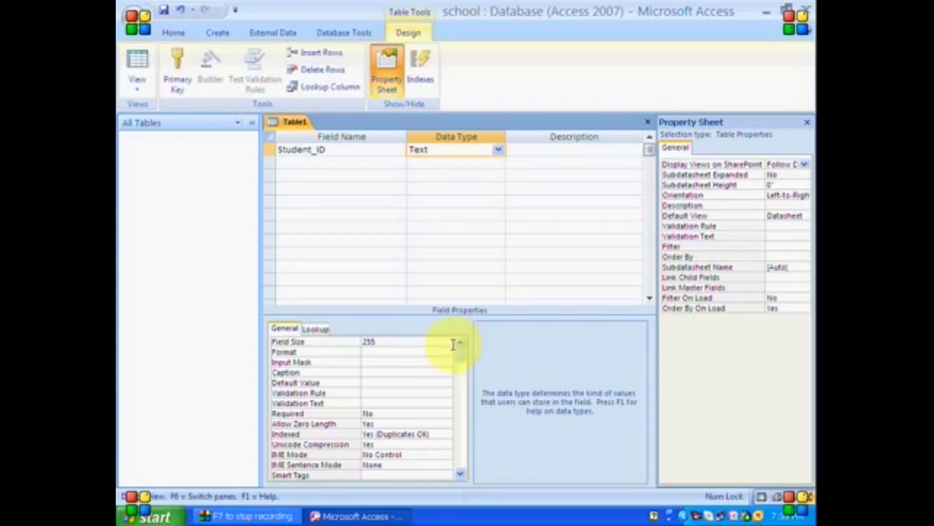
pyautogui.click(316, 329)
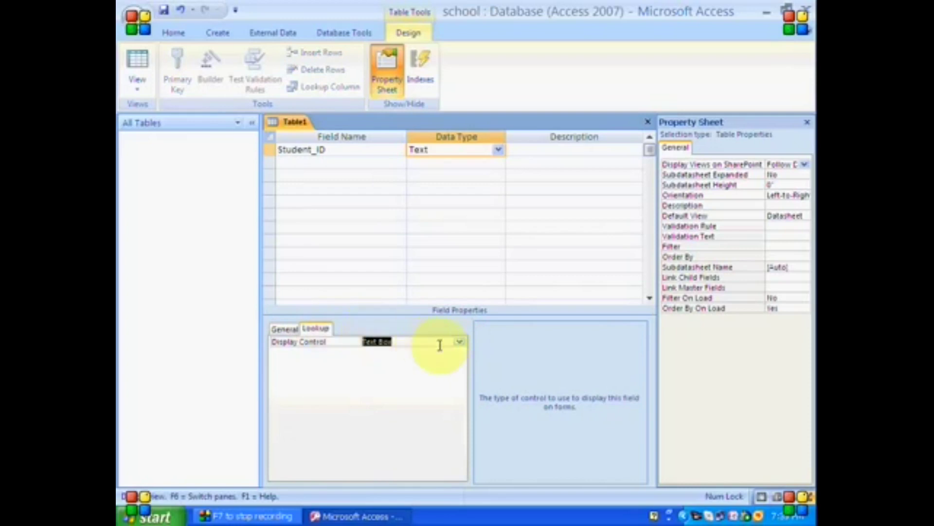
pyautogui.click(460, 342)
pyautogui.click(460, 342)
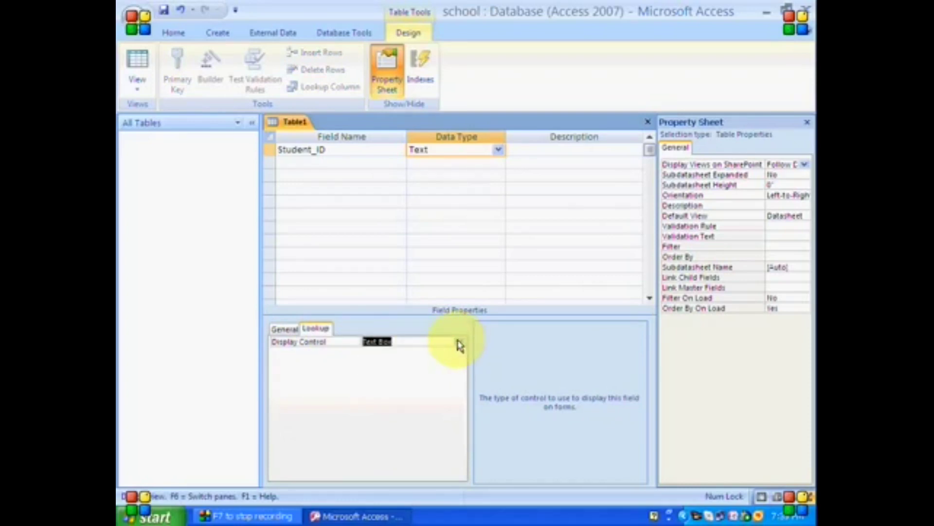
pyautogui.click(291, 329)
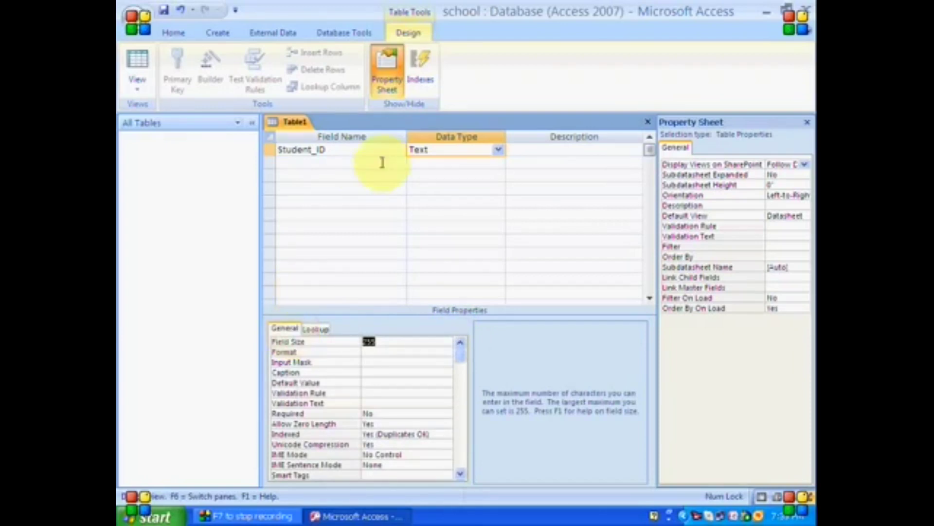
# - Switch the Student_ID field's data type back to AutoNumber
pyautogui.click(498, 152)
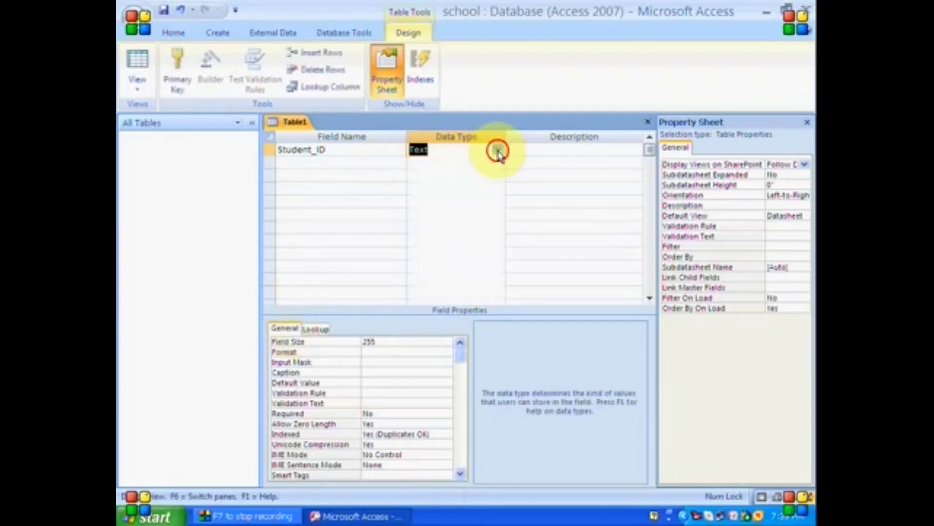
pyautogui.click(499, 151)
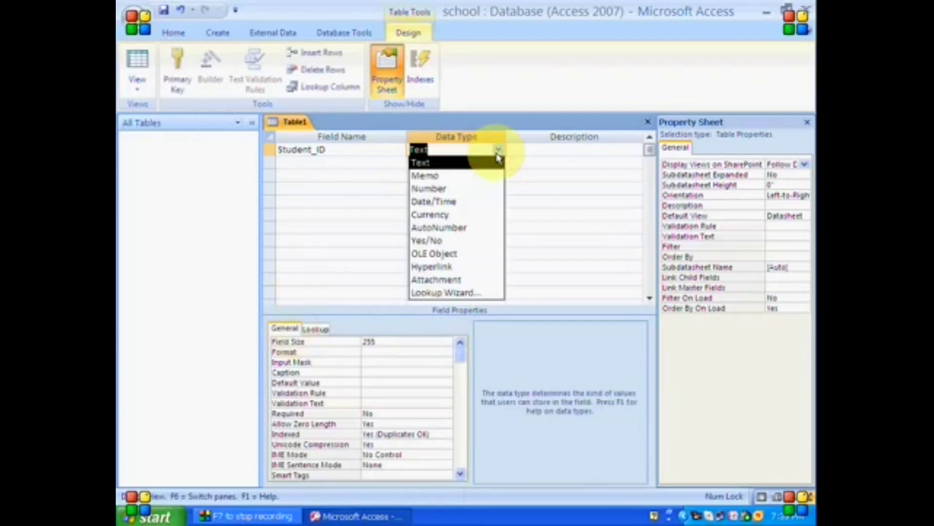
pyautogui.click(489, 229)
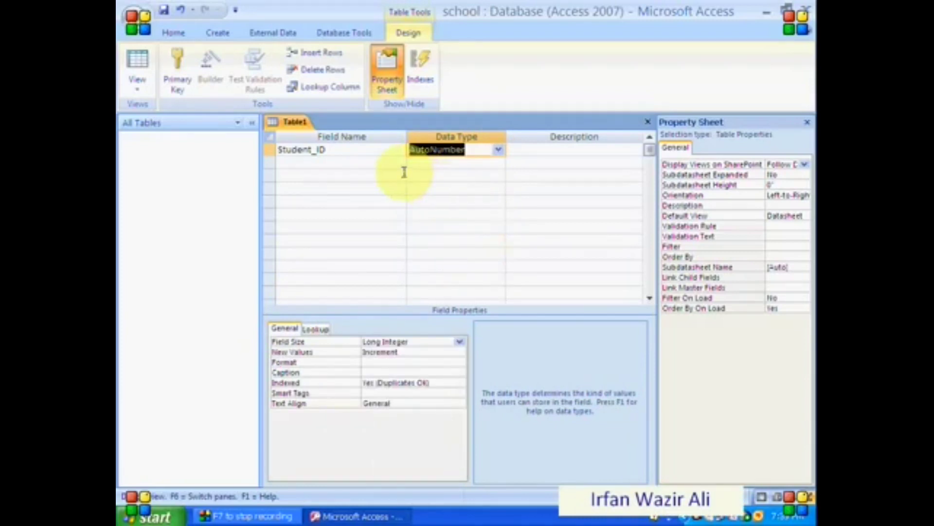
# - Check which Field Size options are available for the AutoNumber Student_ID field
pyautogui.click(459, 343)
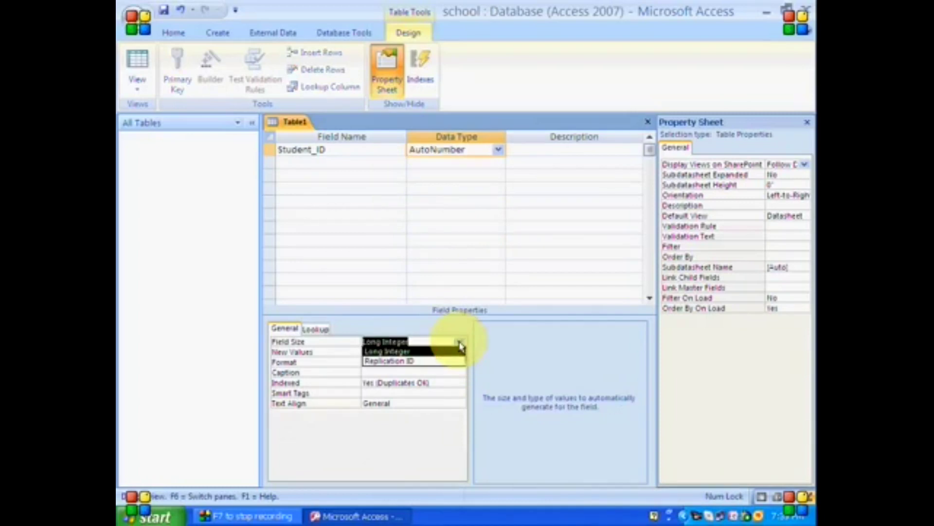
pyautogui.click(460, 344)
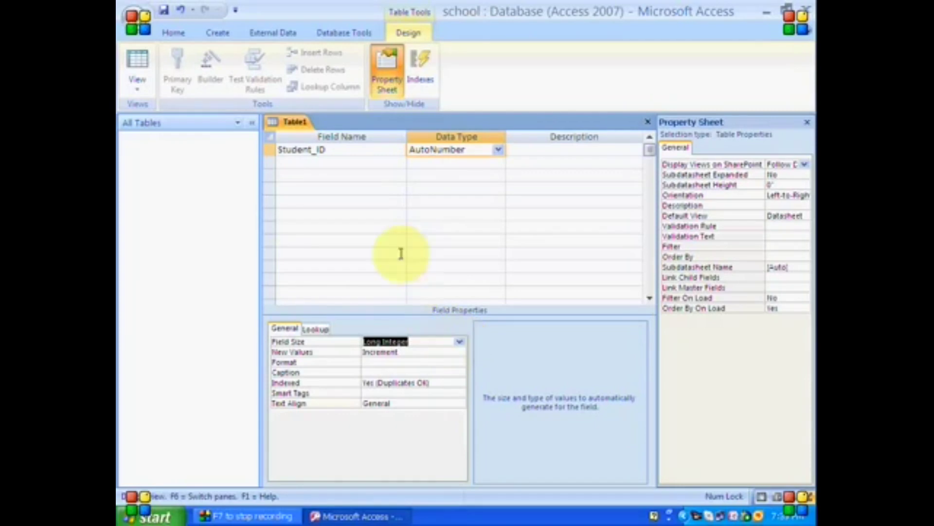
# - Add a Student_Name field with the Text data type and the description "Student Full Name" below Student_ID
pyautogui.click(397, 163)
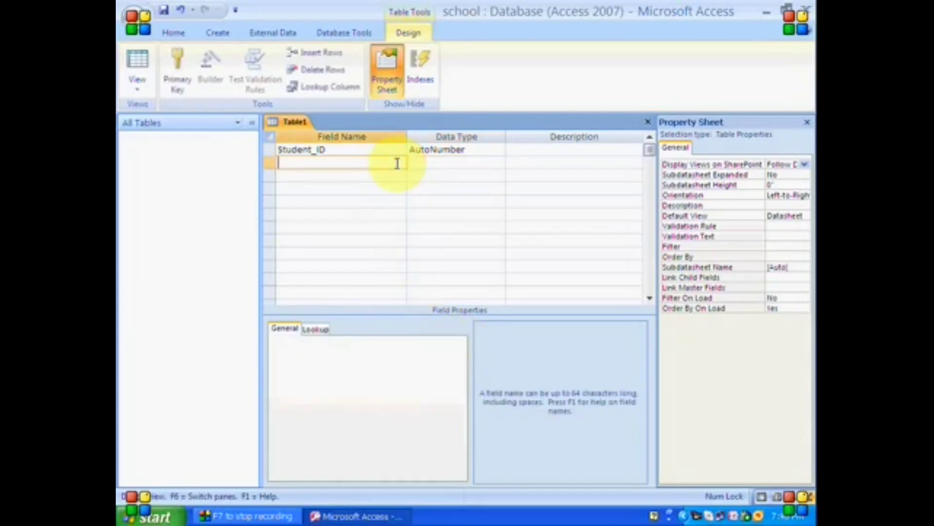
pyautogui.write('Student_Name')
pyautogui.press('Tab')
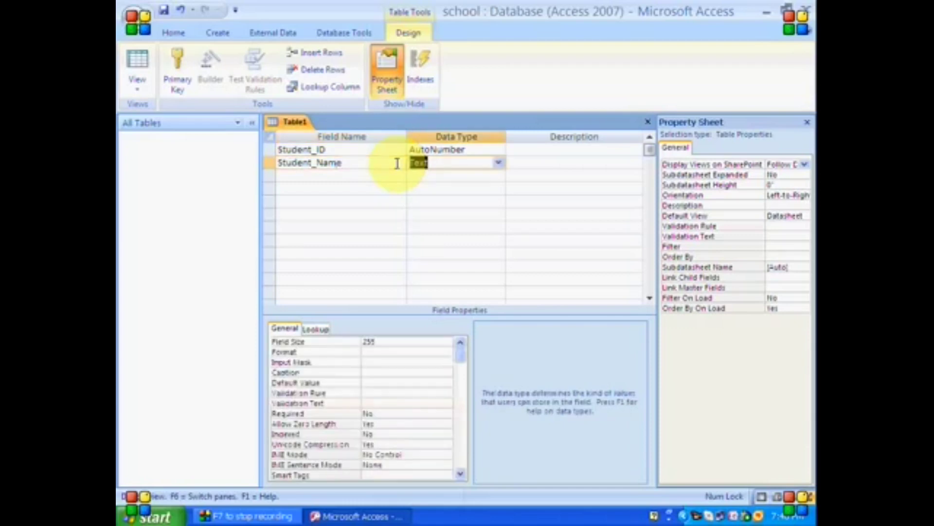
pyautogui.press('Tab')
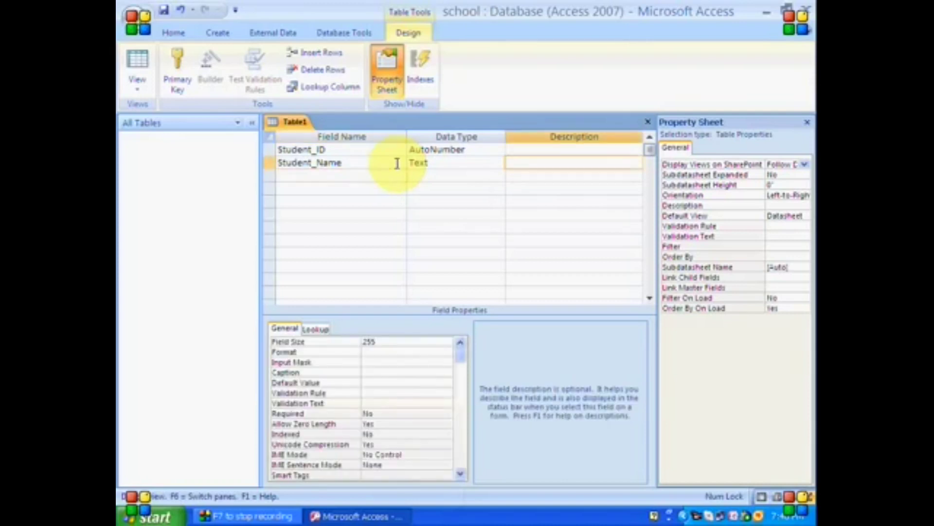
pyautogui.write('Stu')
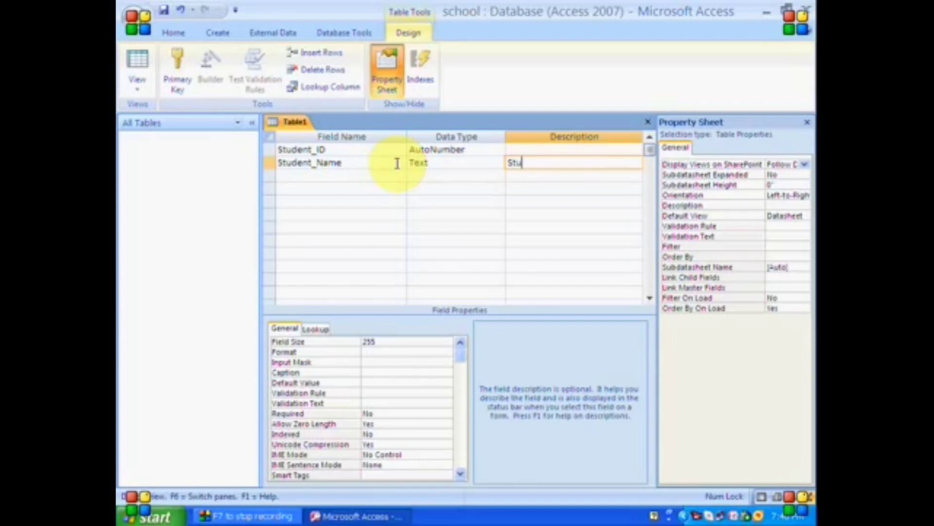
pyautogui.write('dent Full Name')
pyautogui.press('Return')
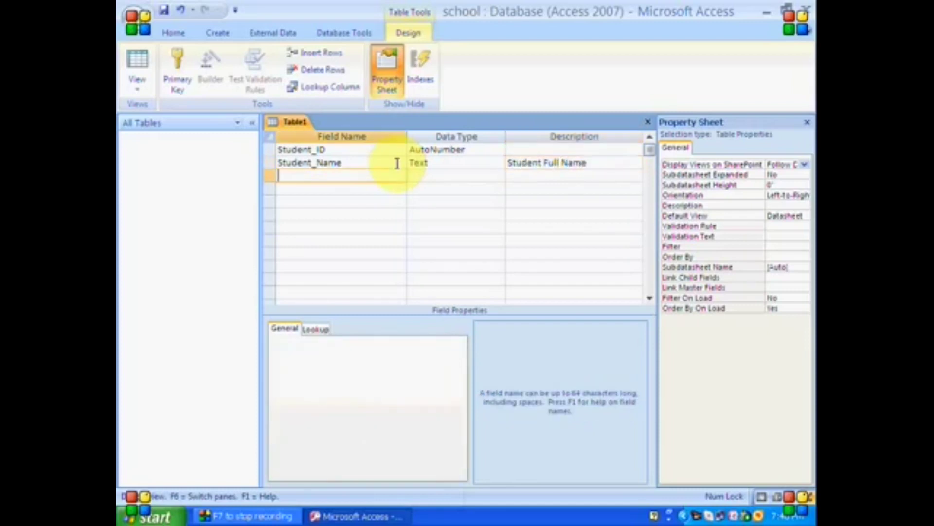
# - Add an English field below Student_Name and set its data type to Number
pyautogui.write('English')
pyautogui.press('Return')
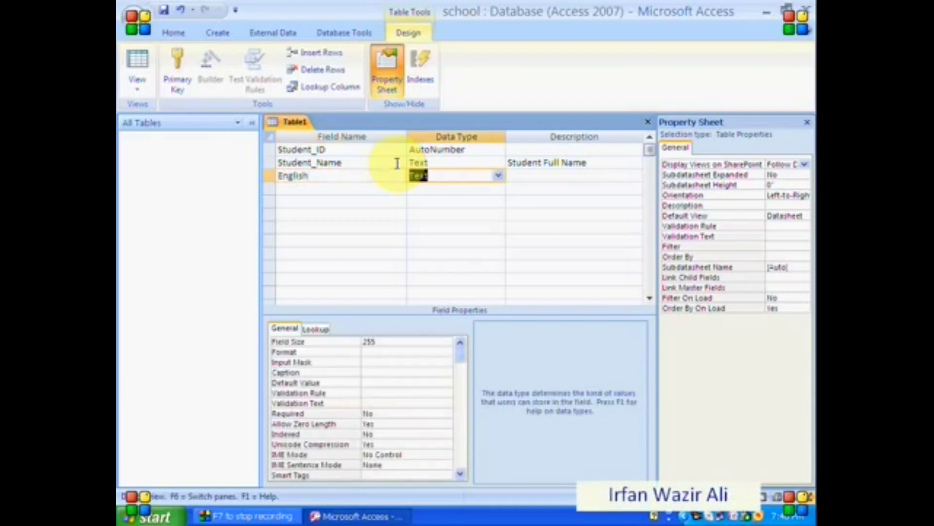
pyautogui.write('number')
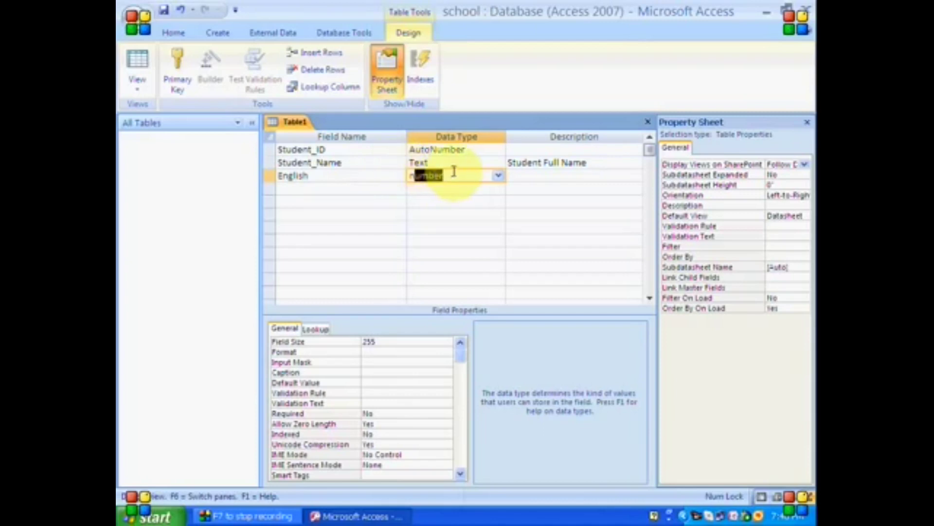
pyautogui.click(498, 177)
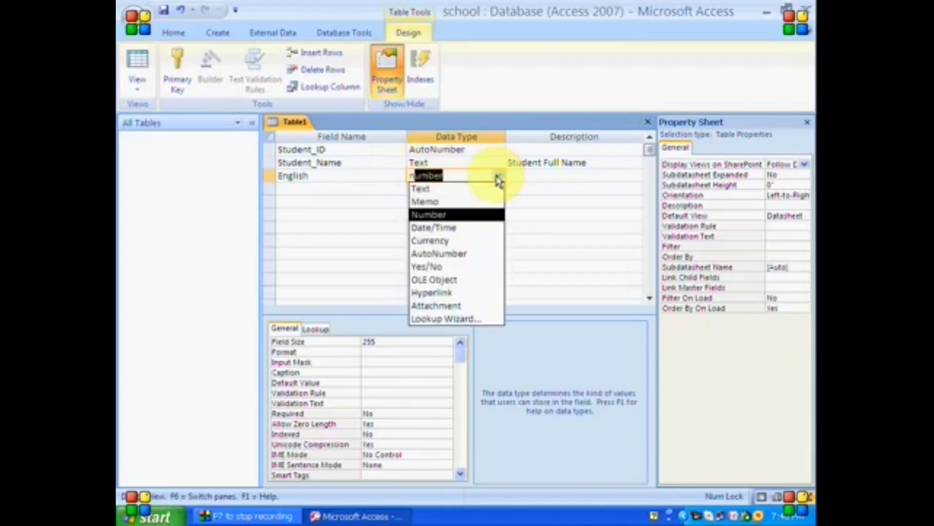
pyautogui.click(494, 214)
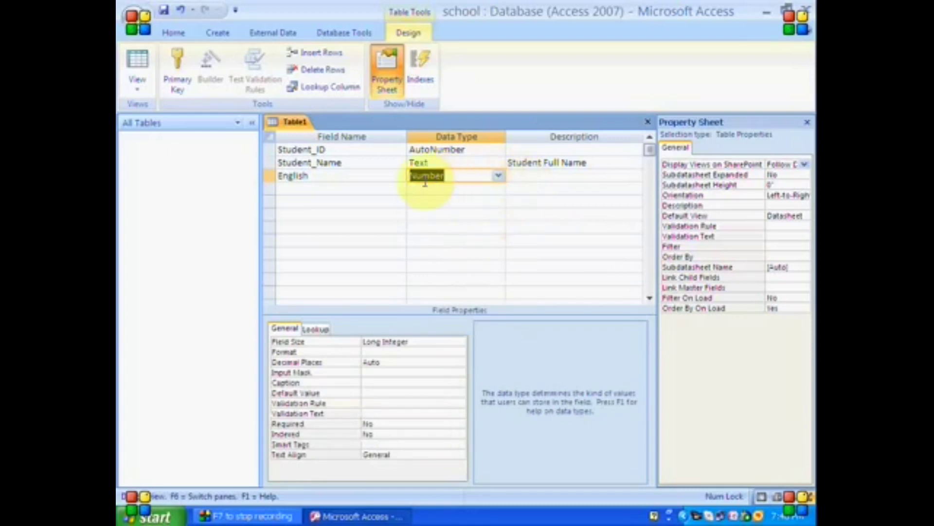
# - Add a Math field below English and set its data type to Number
pyautogui.click(393, 183)
pyautogui.write('Math')
pyautogui.press('Tab')
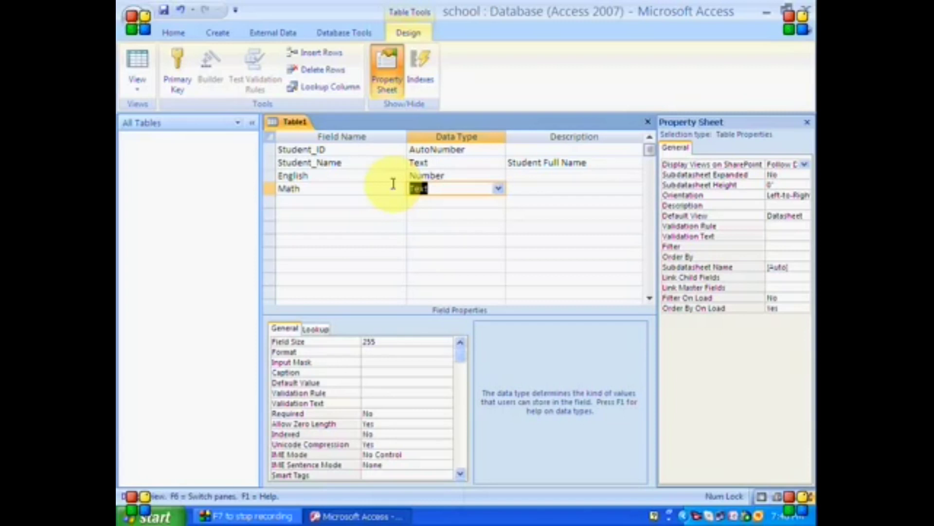
pyautogui.click(498, 188)
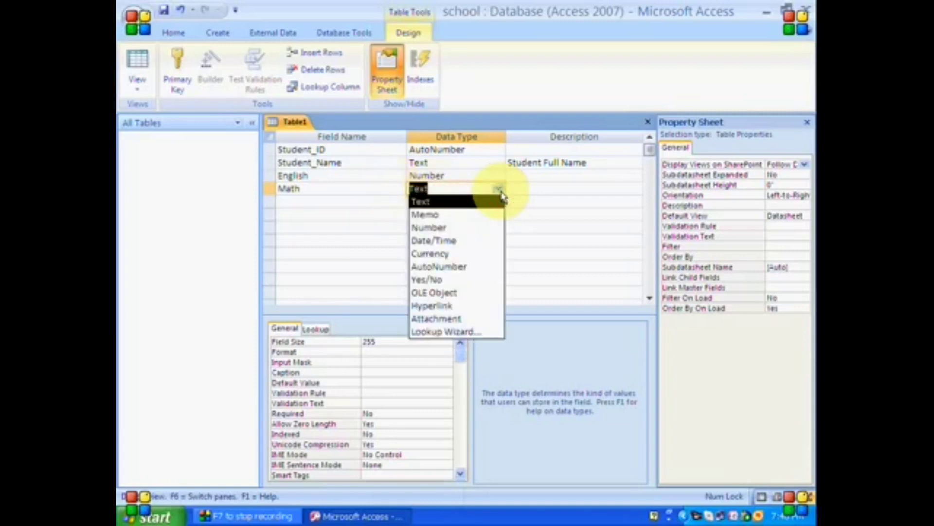
pyautogui.click(499, 227)
# - Add a Sci field below Math and set its data type to Number
pyautogui.click(389, 201)
pyautogui.write('Sci')
pyautogui.press('Tab')
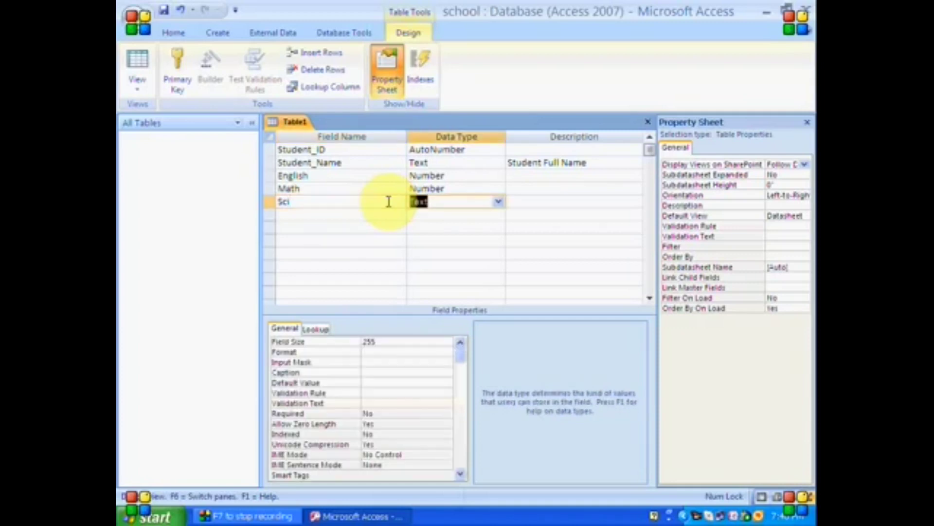
pyautogui.write('n')
pyautogui.press('Tab')
pyautogui.press('Tab')
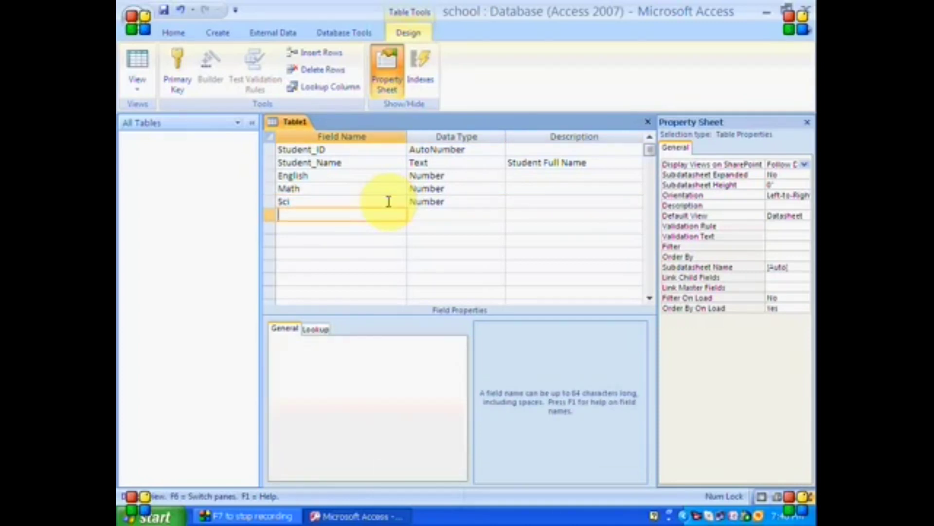
# - Add a Total field with the Number data type and the description "Total Marks"
pyautogui.write('Total')
pyautogui.press('Tab')
pyautogui.write('N')
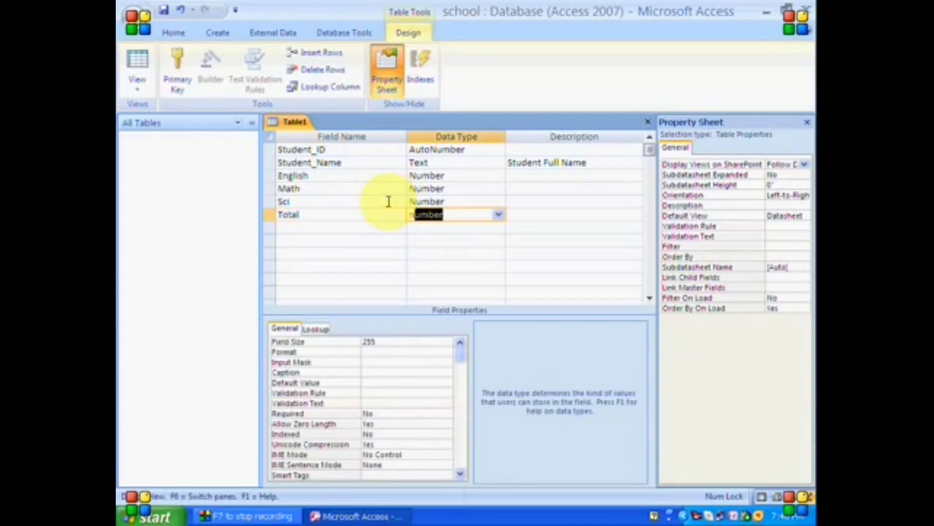
pyautogui.press('Tab')
pyautogui.write('Total Marks')
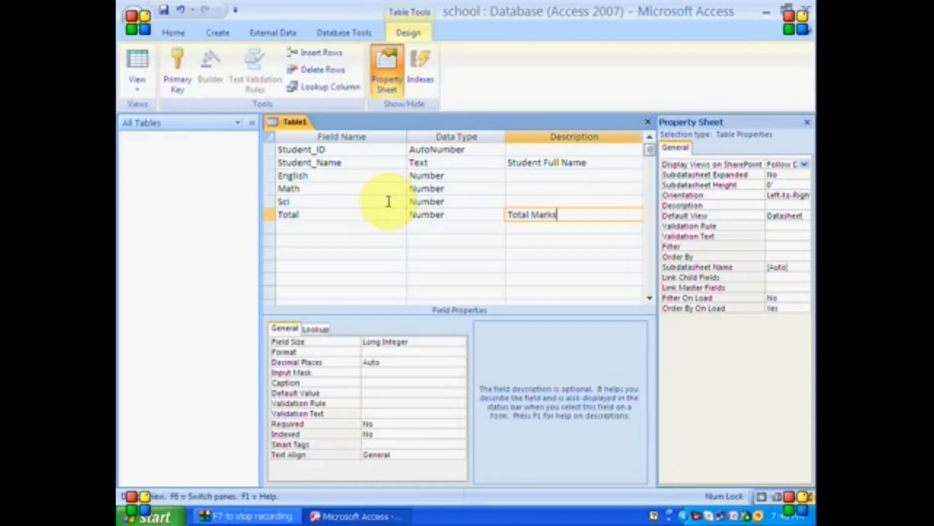
pyautogui.press('Tab')
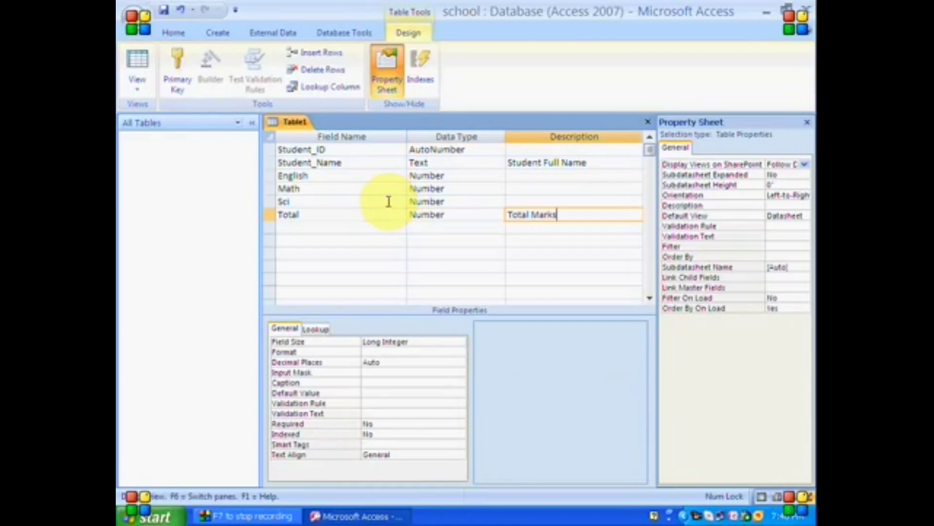
# - Add a Per field with the Number data type and the description "Out of 300"
pyautogui.write('Per')
pyautogui.press('Tab')
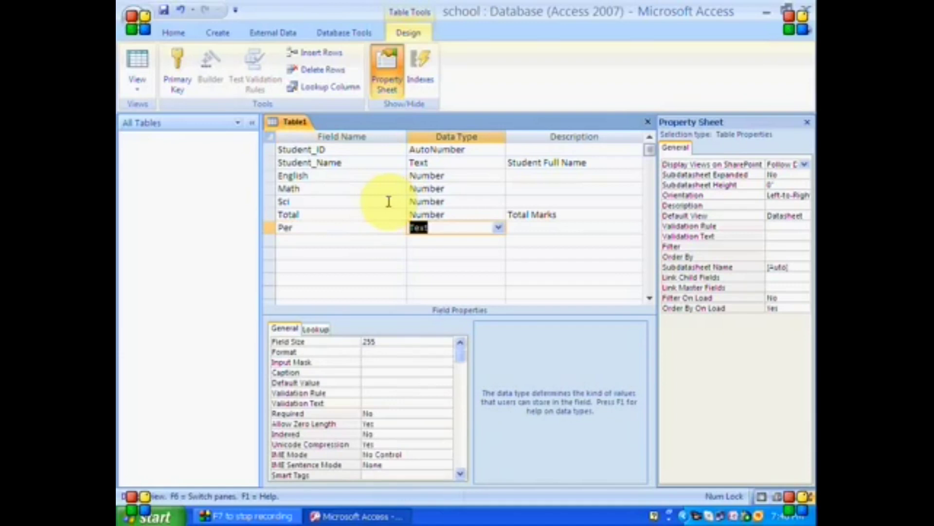
pyautogui.write('Number')
pyautogui.press('Tab')
pyautogui.write('Out')
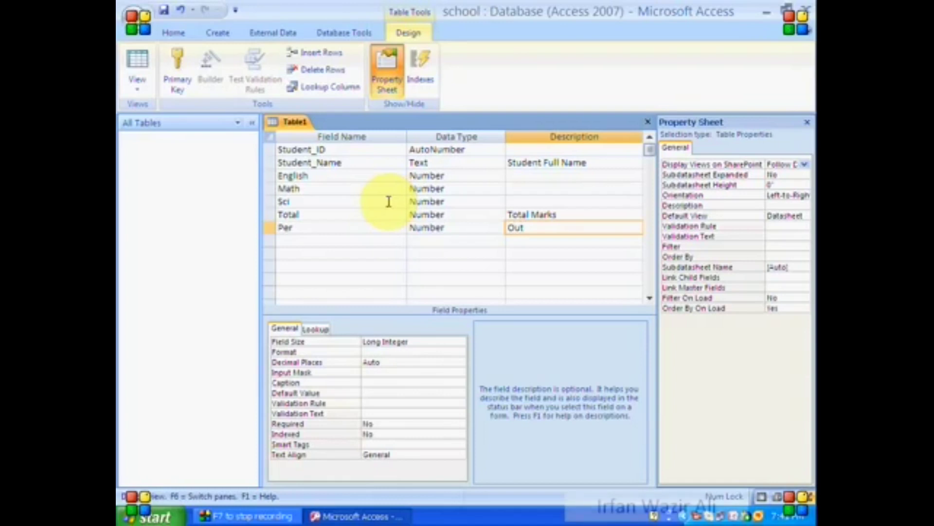
pyautogui.write(' 300')
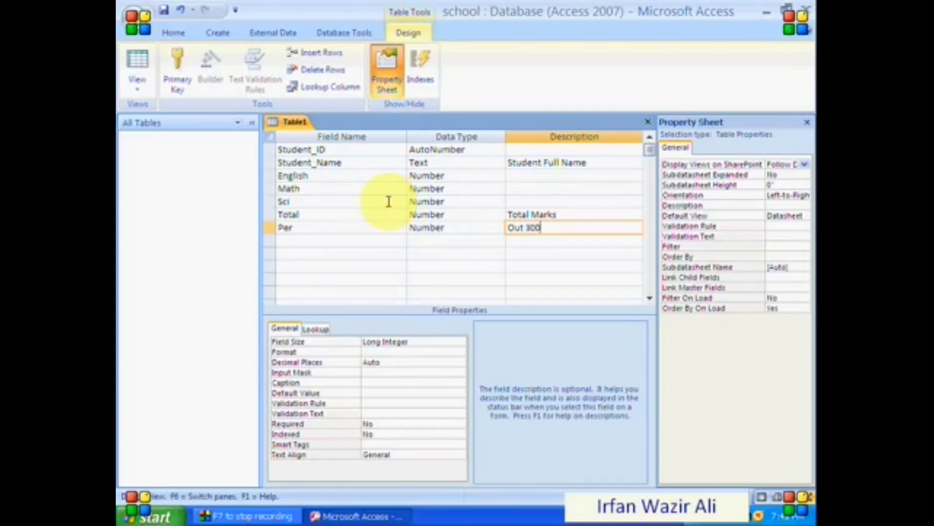
pyautogui.press('Left')
pyautogui.press('Left')
pyautogui.press('Left')
pyautogui.write('of')
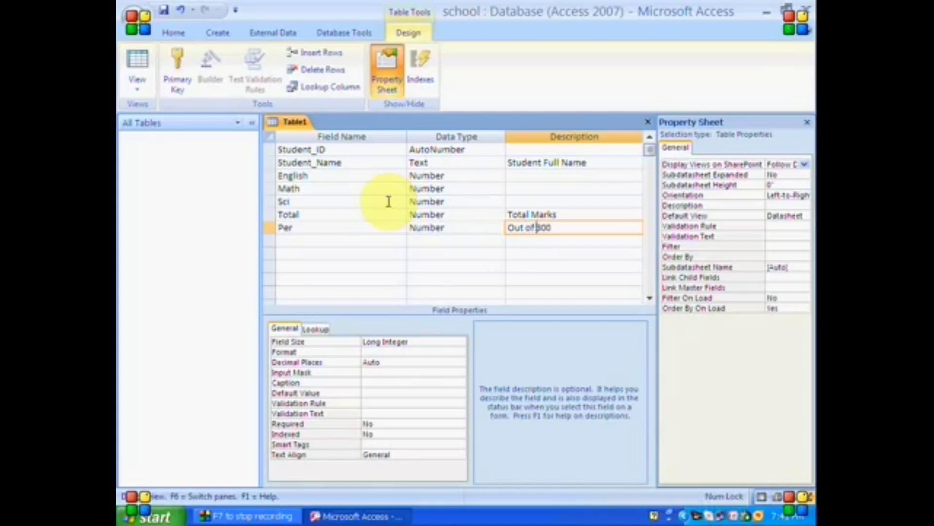
# - Add a Grade field below Per, keeping the Text data type
pyautogui.press('Return')
pyautogui.write('Grade')
pyautogui.press('Return')
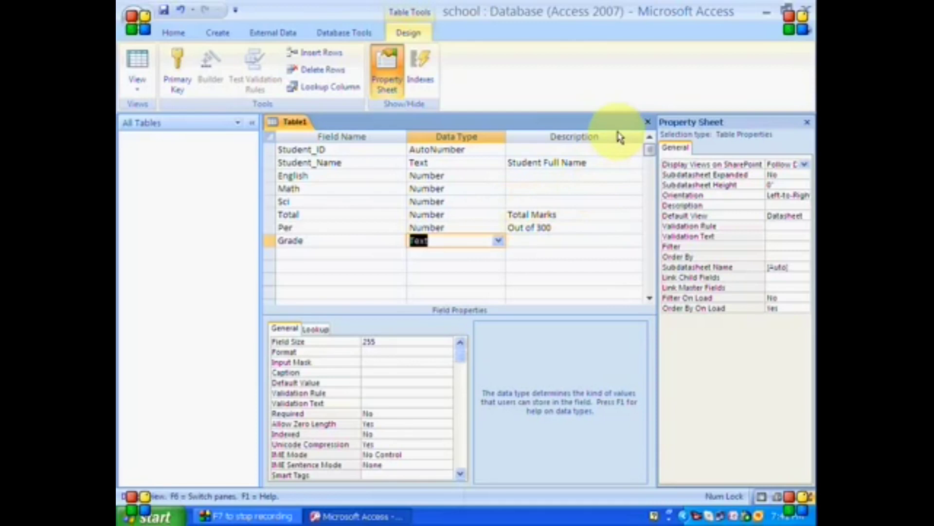
# - Close the table design and save the table as Student_Detail without creating a primary key
pyautogui.click(648, 124)
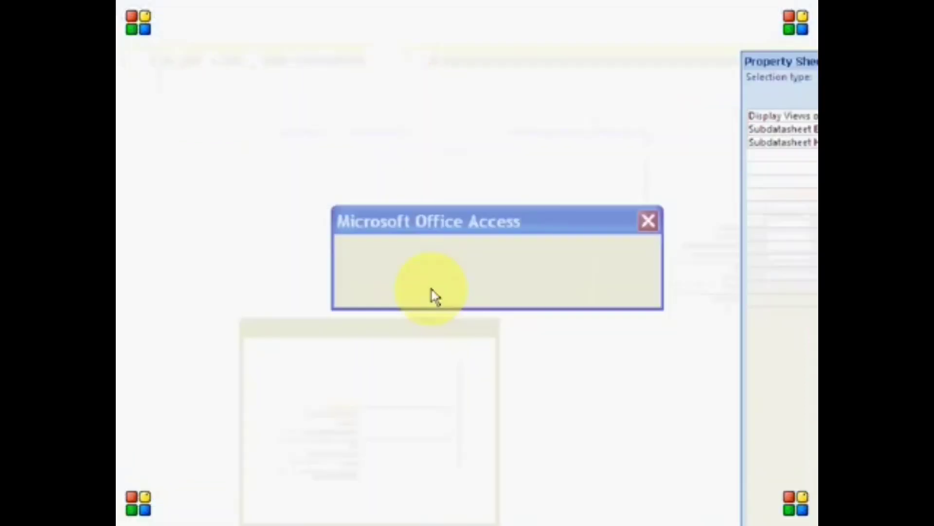
pyautogui.click(462, 269)
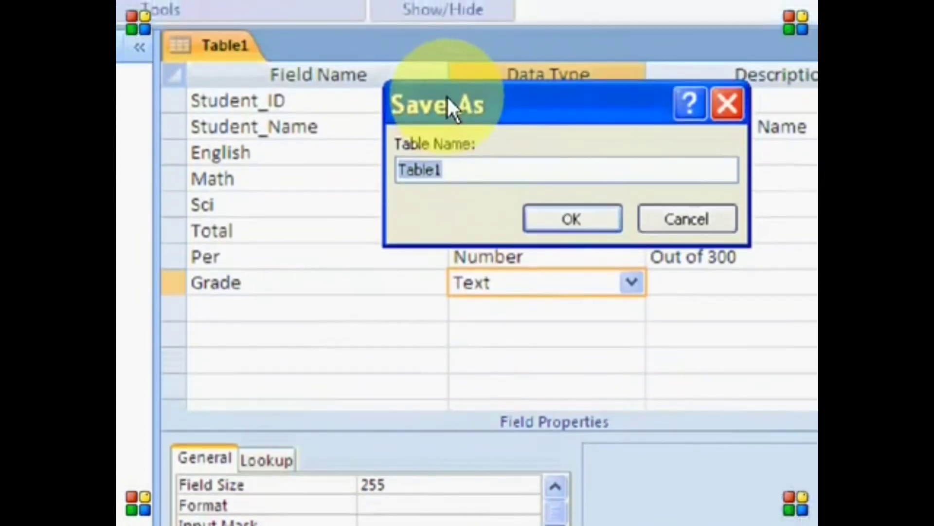
pyautogui.write('Stud')
pyautogui.write('net')
pyautogui.press('BackSpace')
pyautogui.press('BackSpace')
pyautogui.press('BackSpace')
pyautogui.write('ent_D')
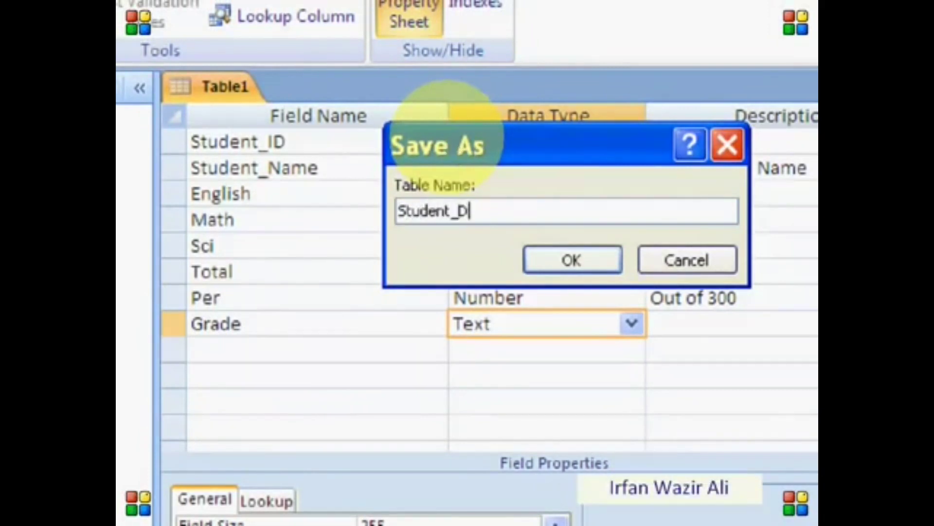
pyautogui.write('etails')
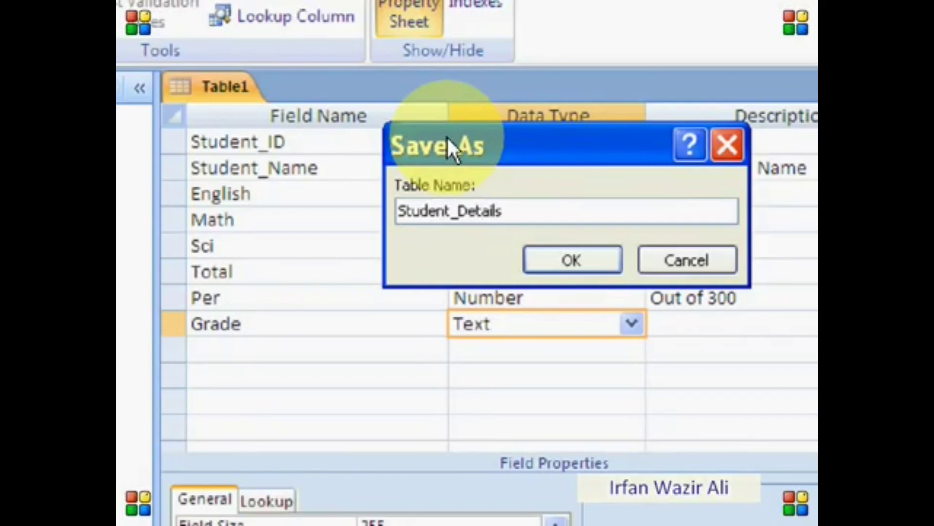
pyautogui.press('BackSpace')
pyautogui.click(576, 261)
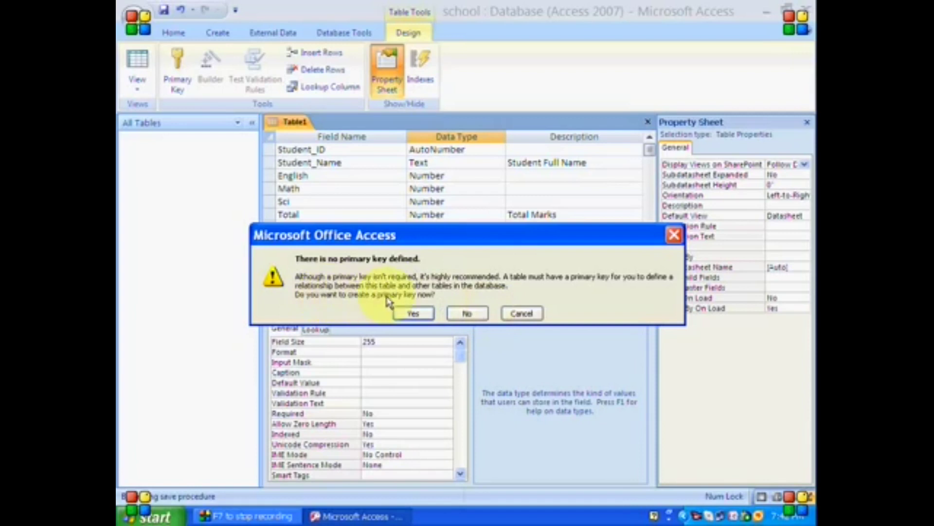
pyautogui.click(465, 315)
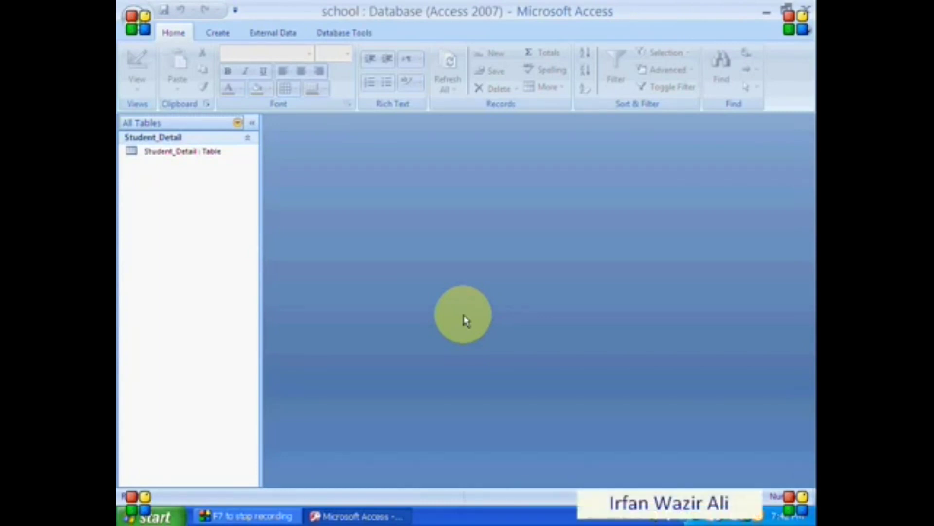
# - Open the Student_Detail table for entering records
pyautogui.click(408, 232)
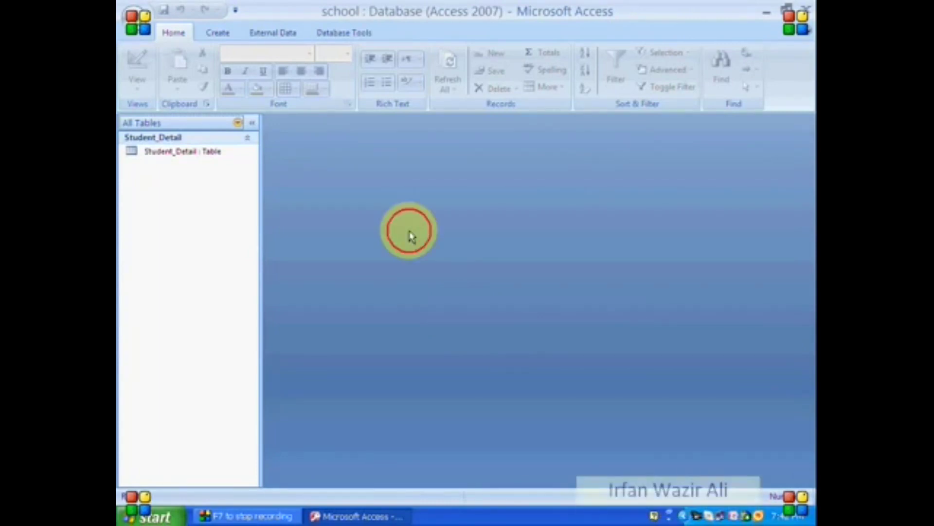
pyautogui.rightClick(211, 154)
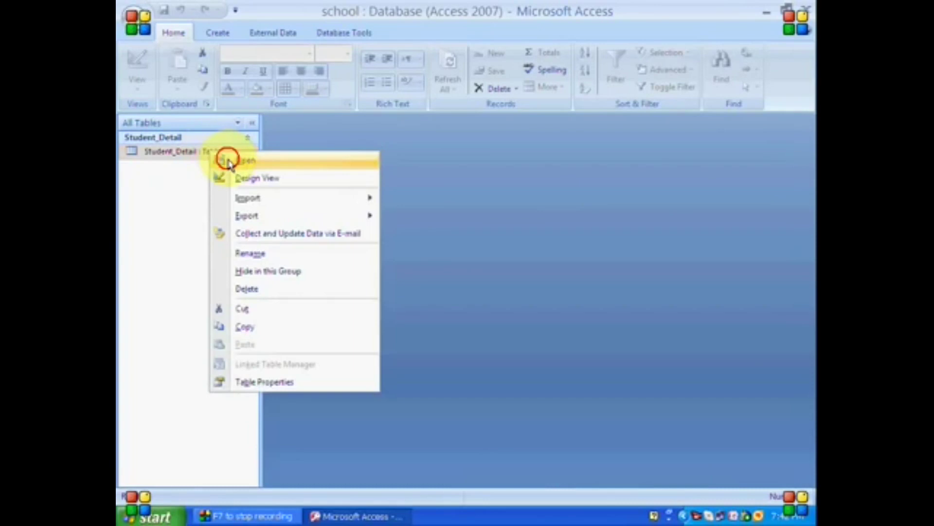
pyautogui.click(227, 159)
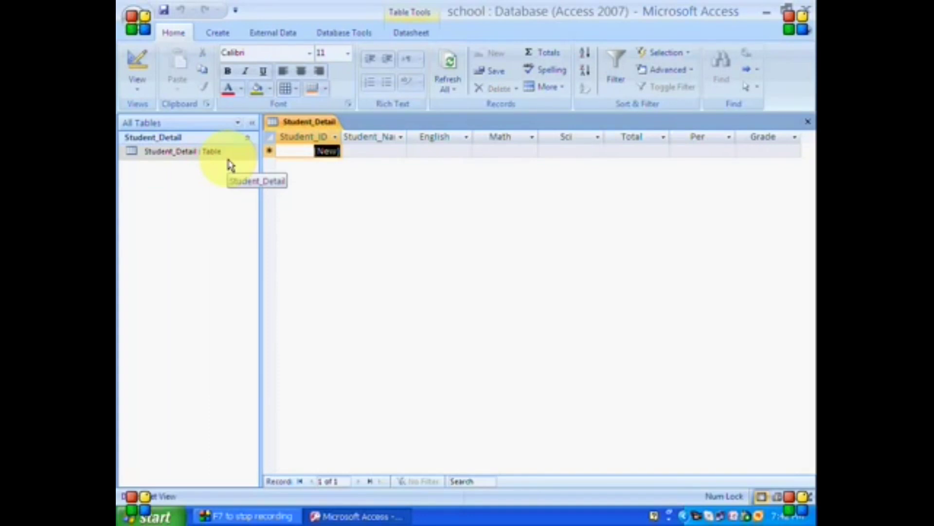
# - Fill the first record with the student's name and marks English 85, Math 65, Sci 75, leaving Total, Per and Grade blank
pyautogui.click(356, 153)
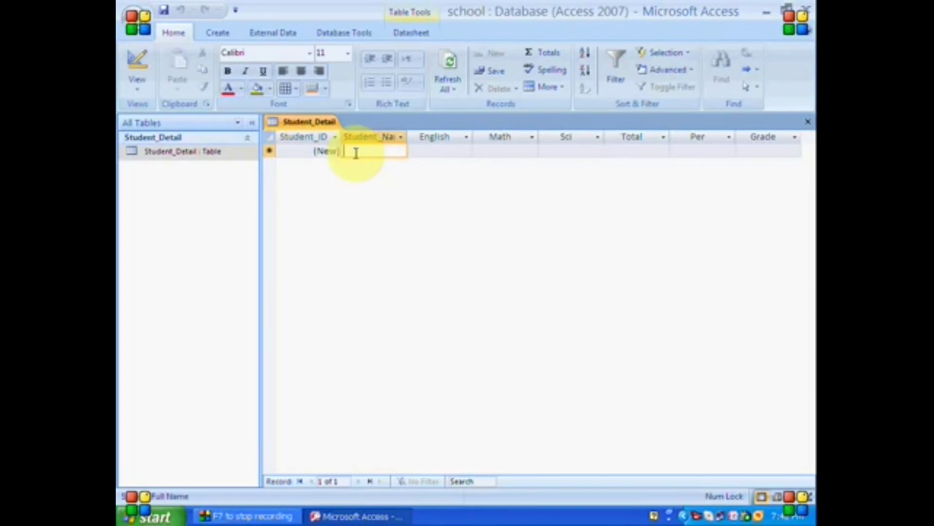
pyautogui.write('Ali')
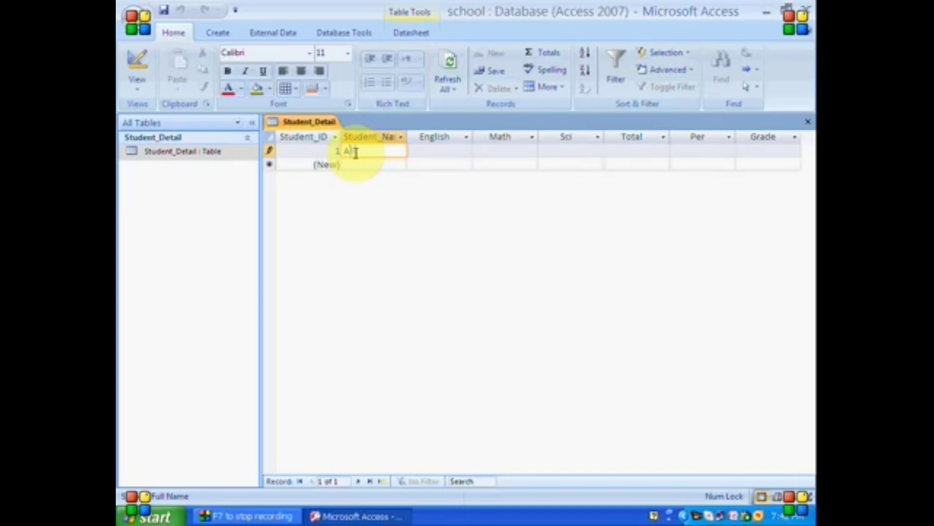
pyautogui.press('Tab')
pyautogui.write('85')
pyautogui.press('Tab')
pyautogui.write('65')
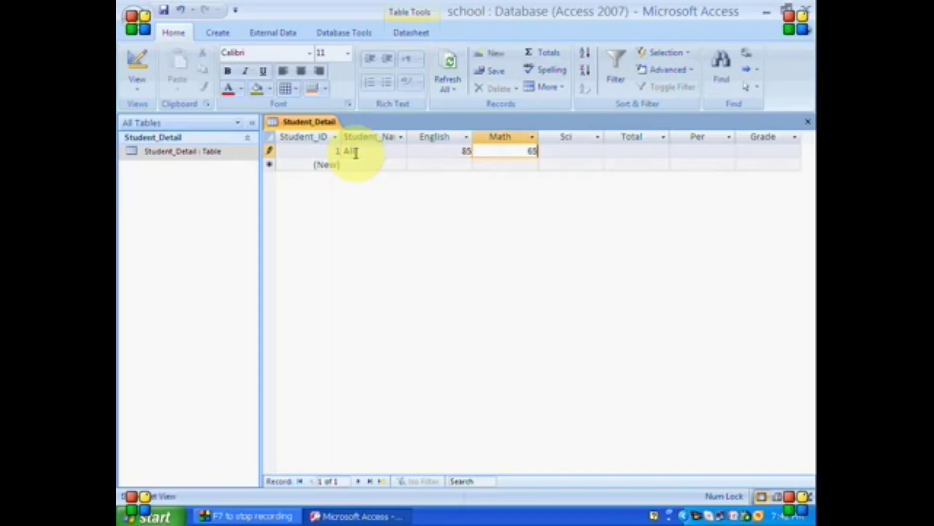
pyautogui.press('Tab')
pyautogui.write('75')
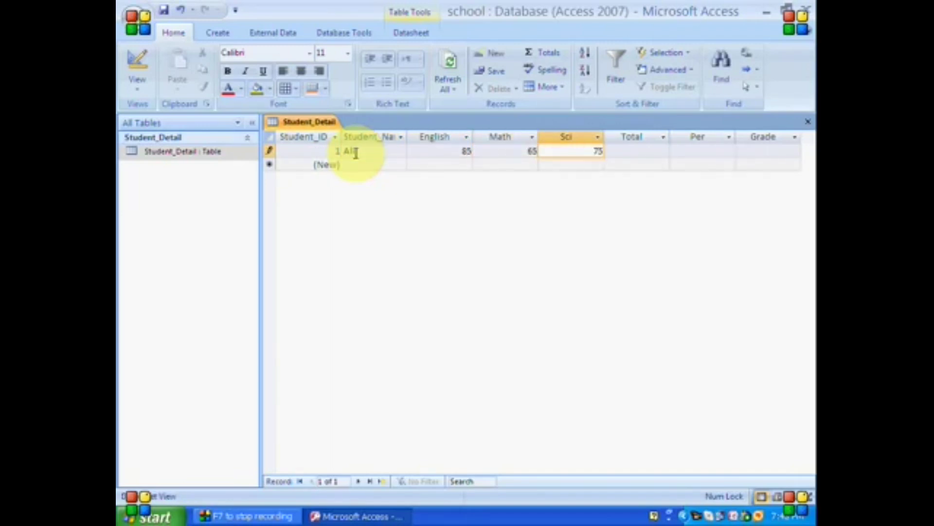
pyautogui.press('Tab')
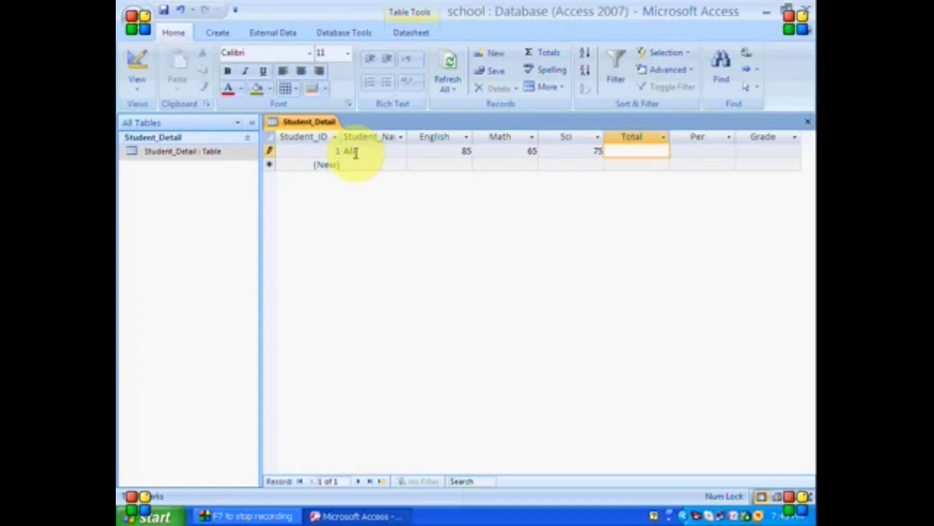
pyautogui.press('Tab')
pyautogui.press('Tab')
pyautogui.press('Tab')
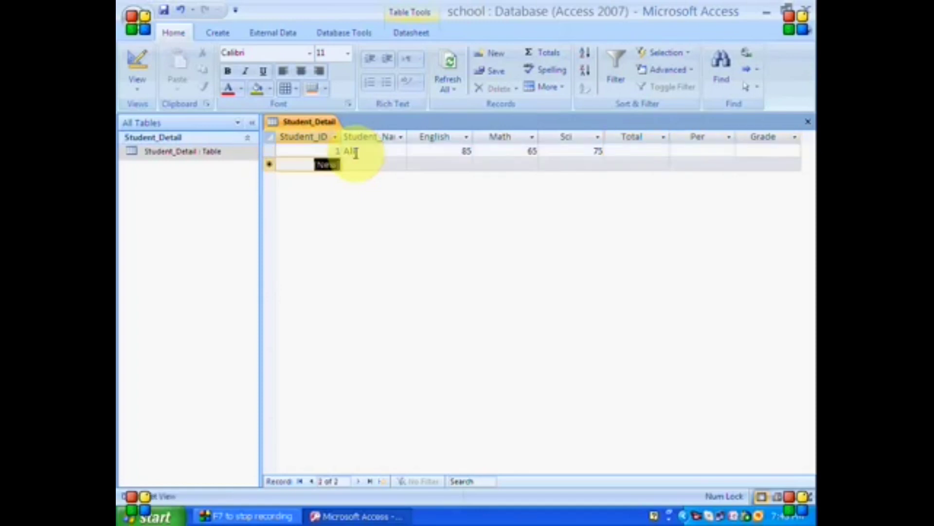
# - Fill the second record with the student's name and marks English 74, Math 85, Sci 96, leaving the remaining fields blank
pyautogui.press('Tab')
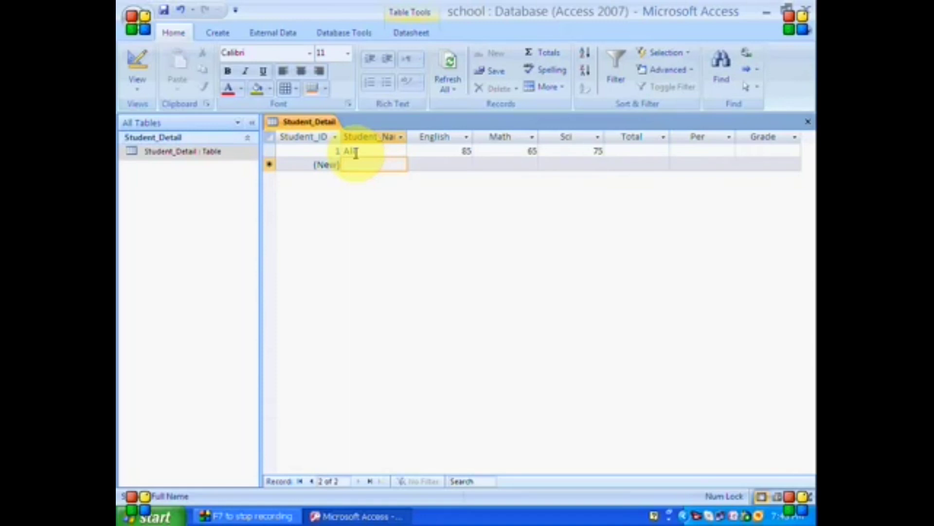
pyautogui.write('Zahid')
pyautogui.press('Tab')
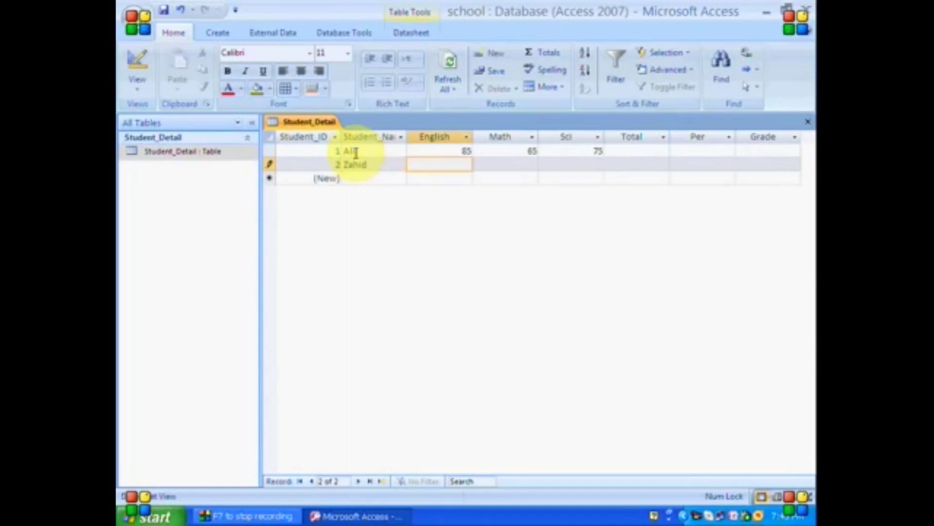
pyautogui.write('74')
pyautogui.press('Tab')
pyautogui.write('85')
pyautogui.press('Tab')
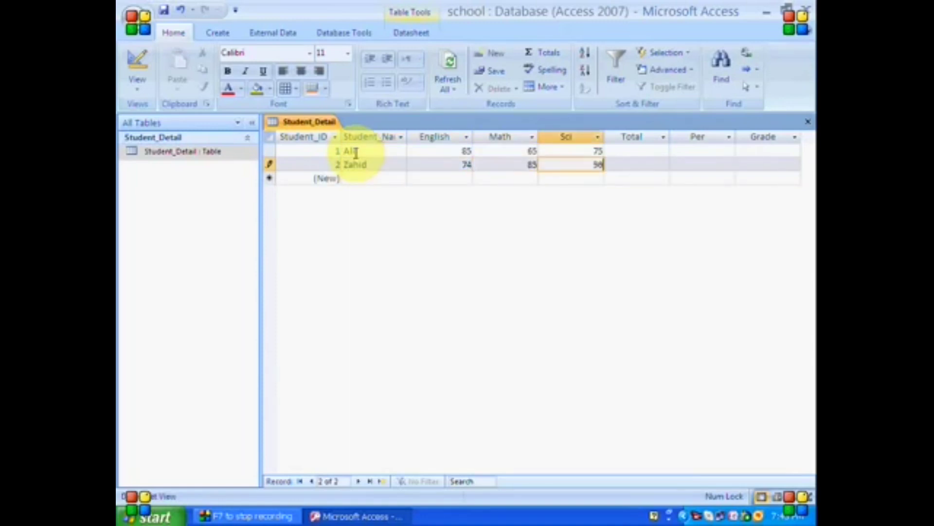
pyautogui.write('96')
pyautogui.press('Tab')
pyautogui.press('Tab')
pyautogui.press('Tab')
pyautogui.press('Tab')
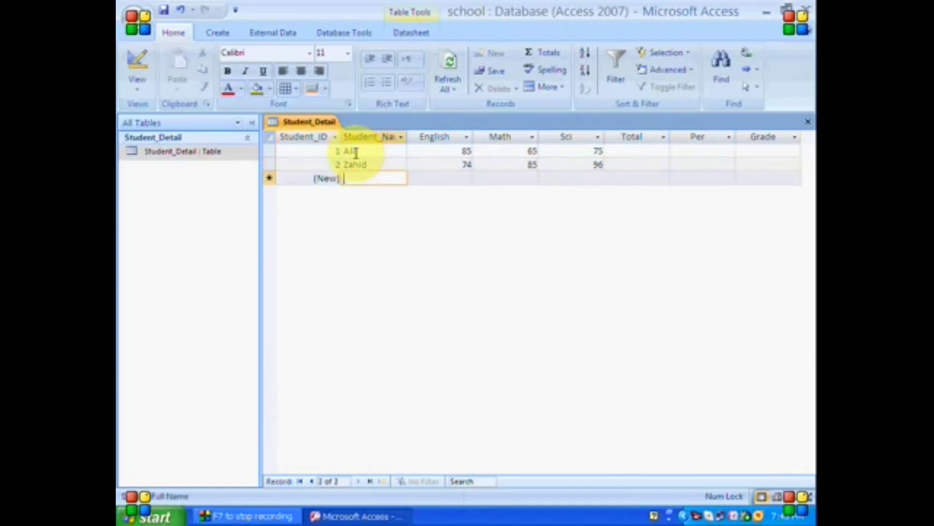
# - Enter the student's name in the third record
pyautogui.write('s')
pyautogui.press('Tab')
pyautogui.hotkey('shift', 'Tab')
pyautogui.write('Wasim')
pyautogui.press('Tab')
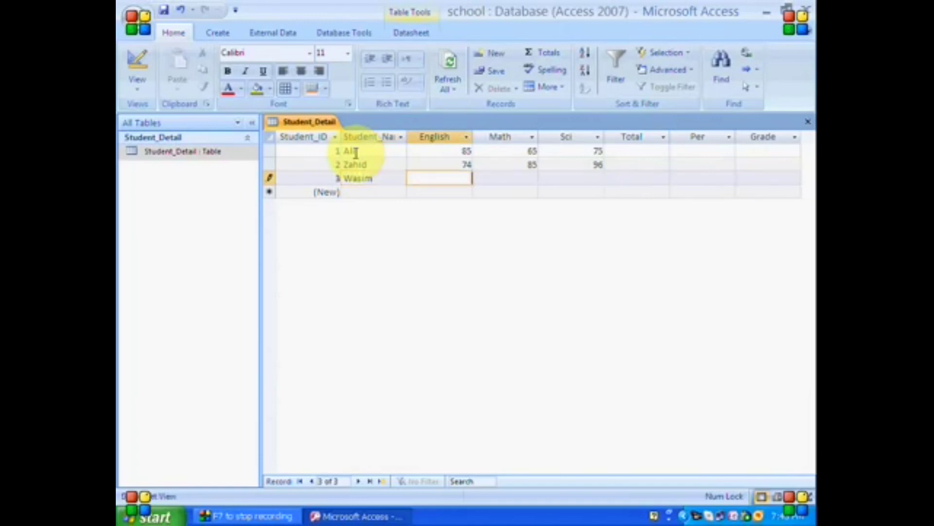
# - Enter marks English 65, Math 98, Sci 78 in the third record and move on to the new record's name field
pyautogui.write('65')
pyautogui.press('Tab')
pyautogui.write('98')
pyautogui.press('Tab')
pyautogui.write('78')
pyautogui.press('Tab')
pyautogui.press('Tab')
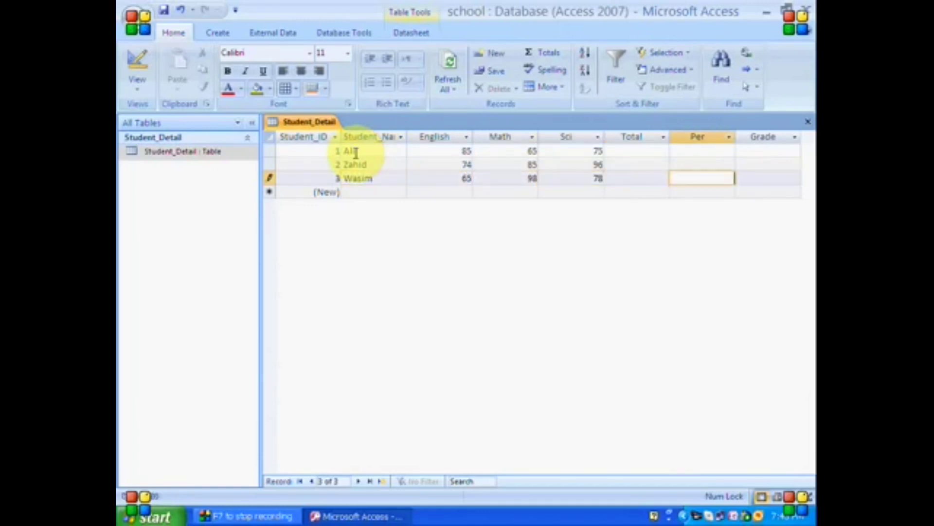
pyautogui.press('Tab')
pyautogui.press('Tab')
pyautogui.press('Tab')
pyautogui.write('4')
pyautogui.press('Tab')
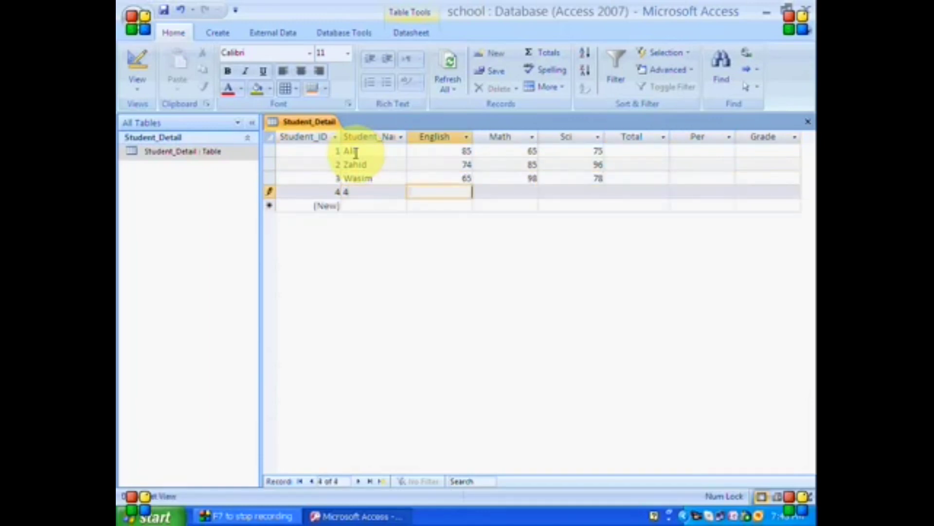
pyautogui.write('Iqbal')
pyautogui.press('Tab')
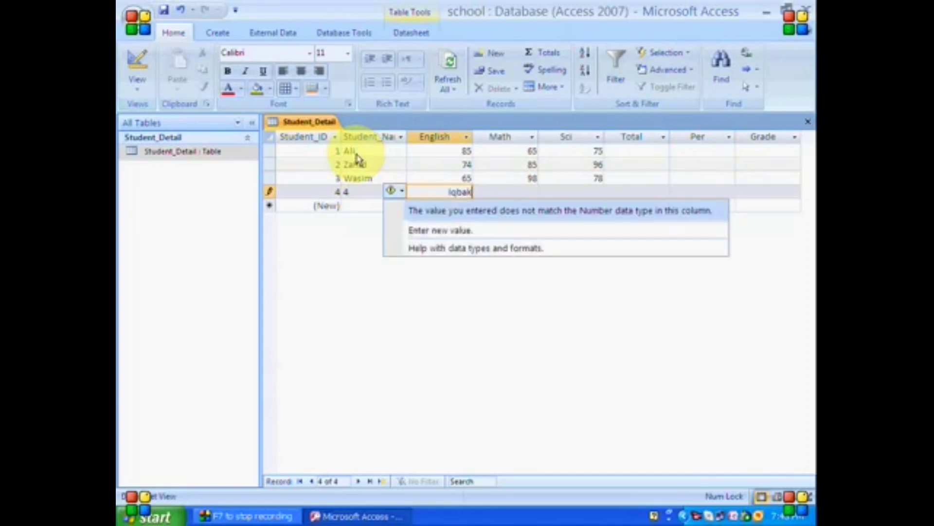
pyautogui.press('Down')
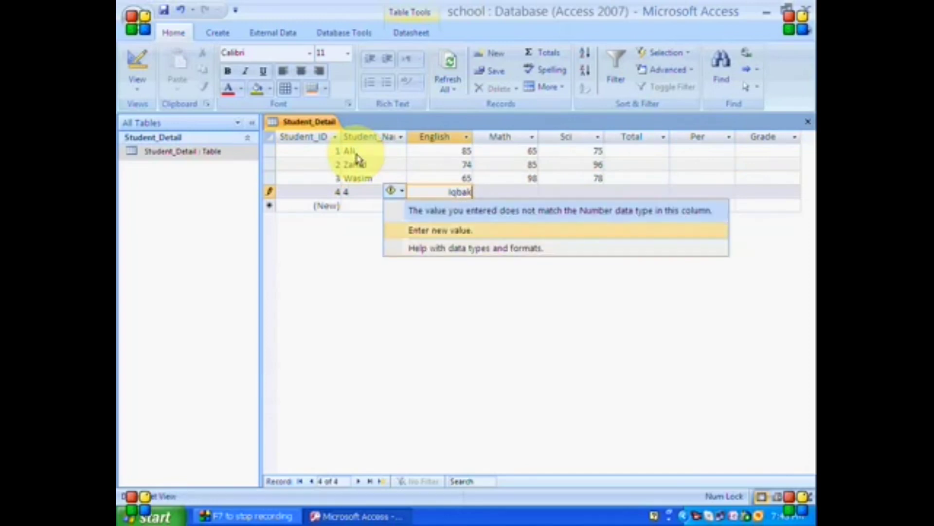
pyautogui.press('Return')
pyautogui.press('Tab')
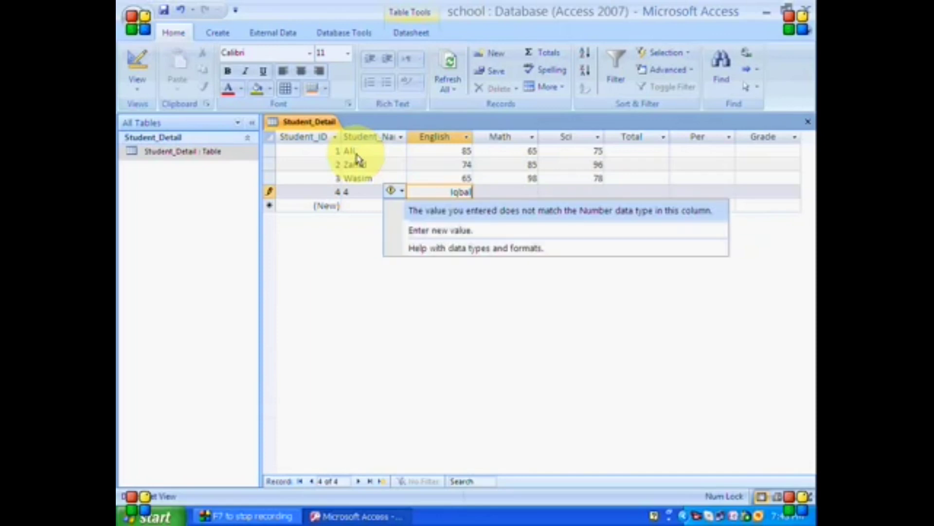
pyautogui.press('Escape')
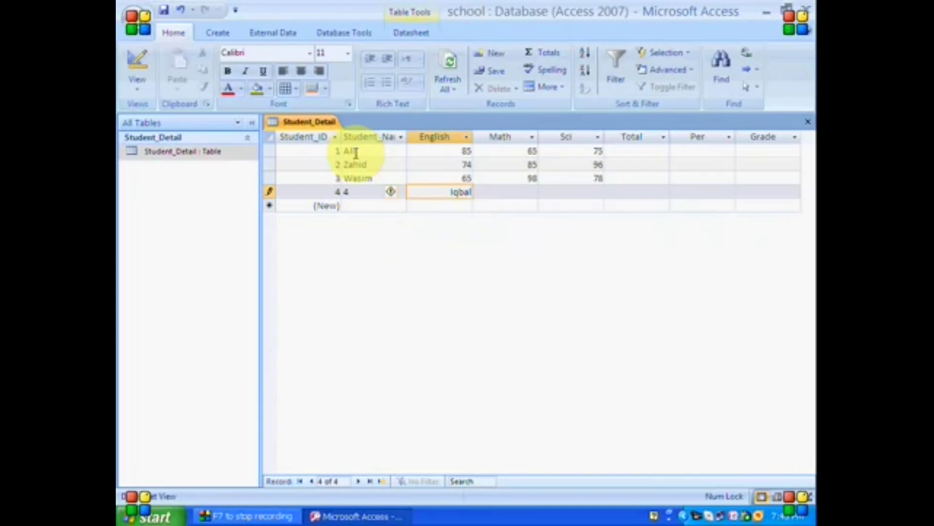
pyautogui.press('BackSpace')
pyautogui.press('BackSpace')
pyautogui.press('BackSpace')
pyautogui.press('BackSpace')
pyautogui.press('BackSpace')
# - Enter the student's name in the fourth record and try the text "sss" in its English field, discarding that text
pyautogui.hotkey('shift', 'Tab')
pyautogui.write('Iqbal')
pyautogui.press('Tab')
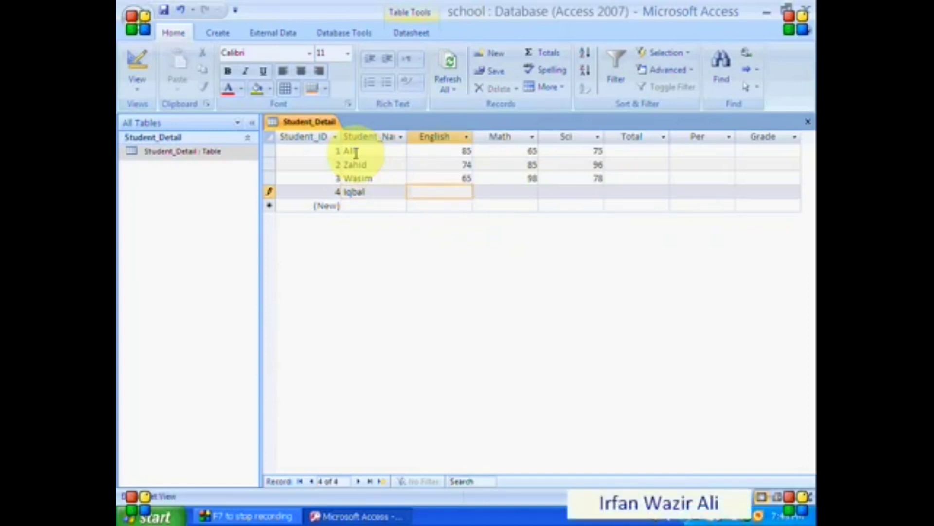
pyautogui.press('Tab')
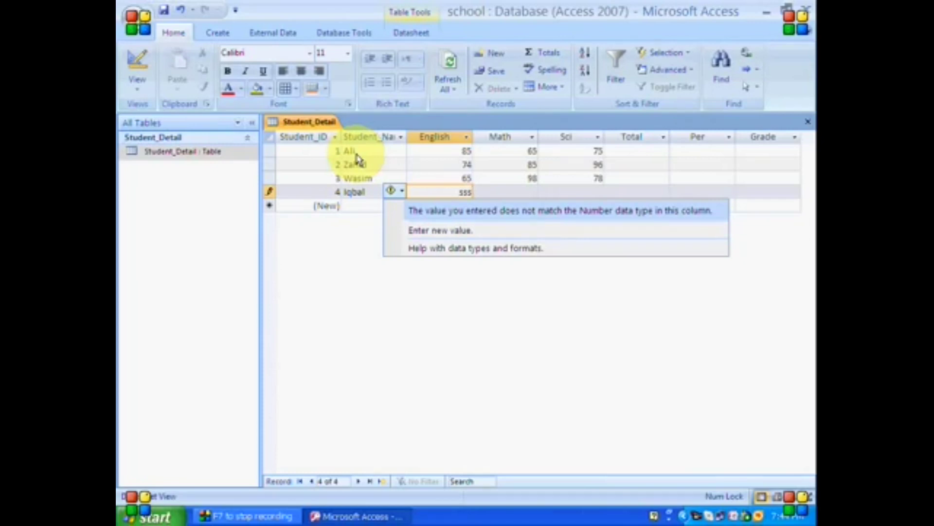
pyautogui.press('Escape')
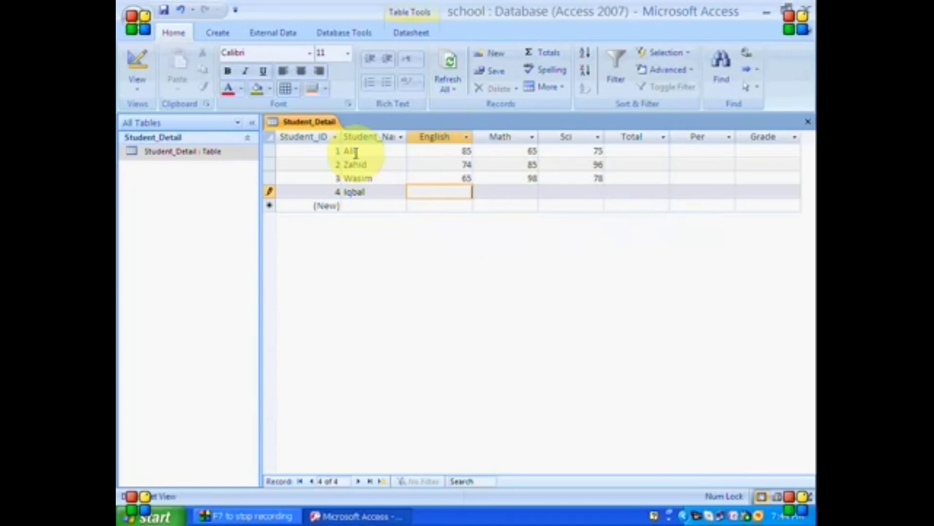
# - Enter marks English 98, Math 75, Sci 65 in the fourth record and move on to the new record's name field
pyautogui.write('98')
pyautogui.press('Tab')
pyautogui.write('75')
pyautogui.press('Tab')
pyautogui.write('65')
pyautogui.press('Tab')
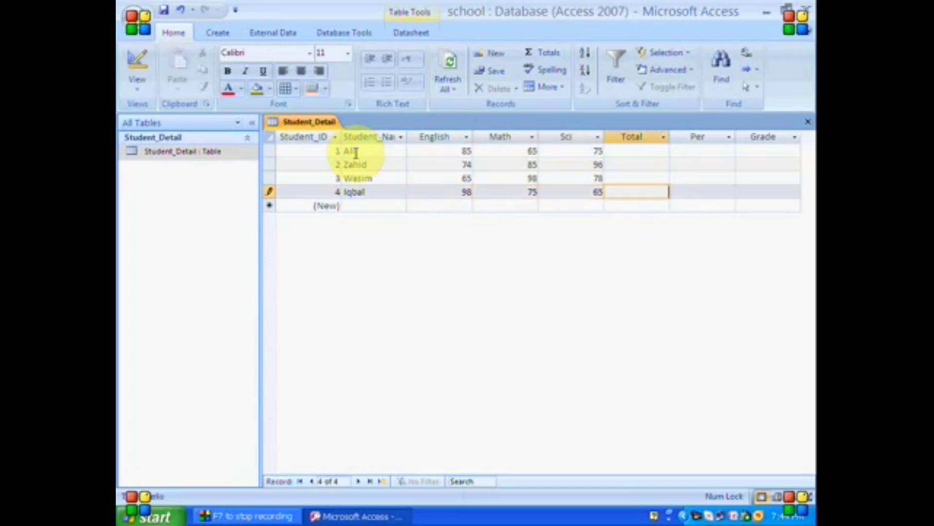
pyautogui.press('Tab')
pyautogui.press('Tab')
pyautogui.press('Tab')
pyautogui.press('Tab')
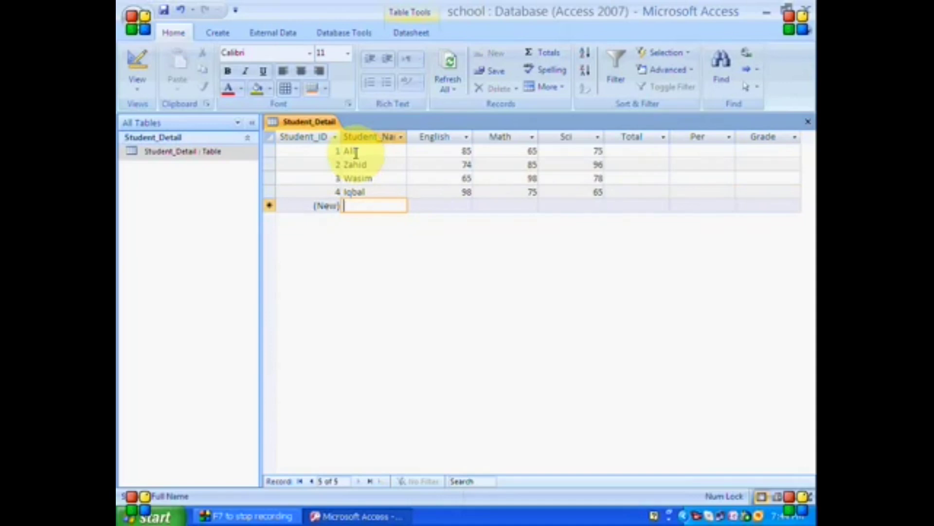
# - Try entering the number 74 as the student name in the fifth record, leaving the record and returning to that field
pyautogui.write('Ta')
pyautogui.press('Tab')
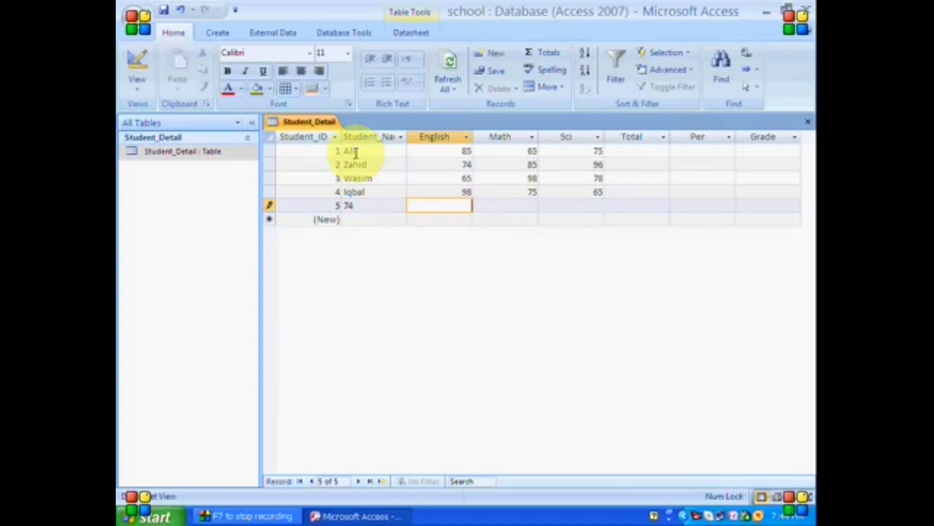
pyautogui.hotkey('shift', 'Tab')
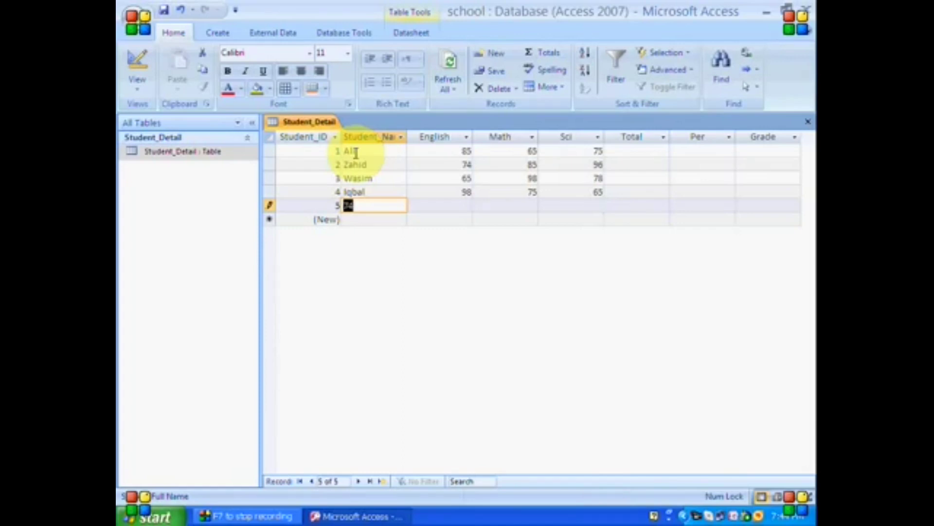
pyautogui.press('Tab')
pyautogui.press('Up')
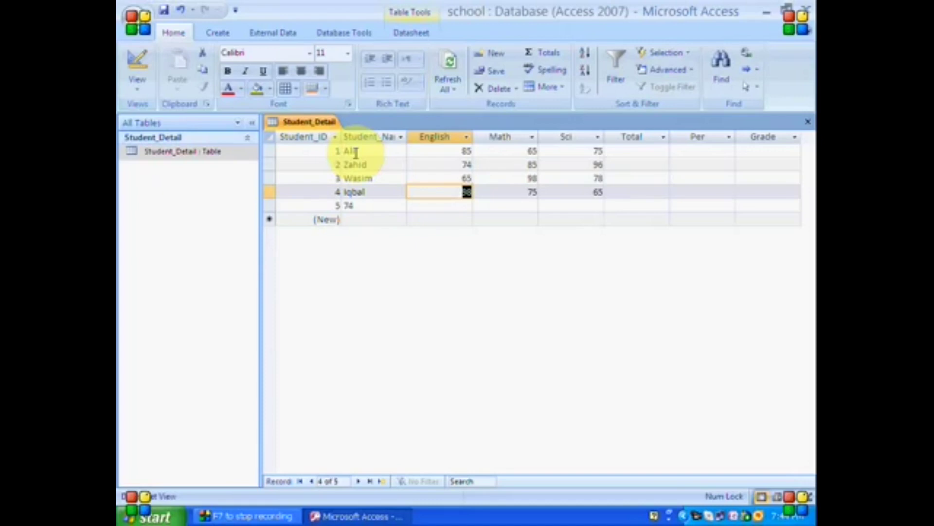
pyautogui.press('Down')
pyautogui.press('Left')
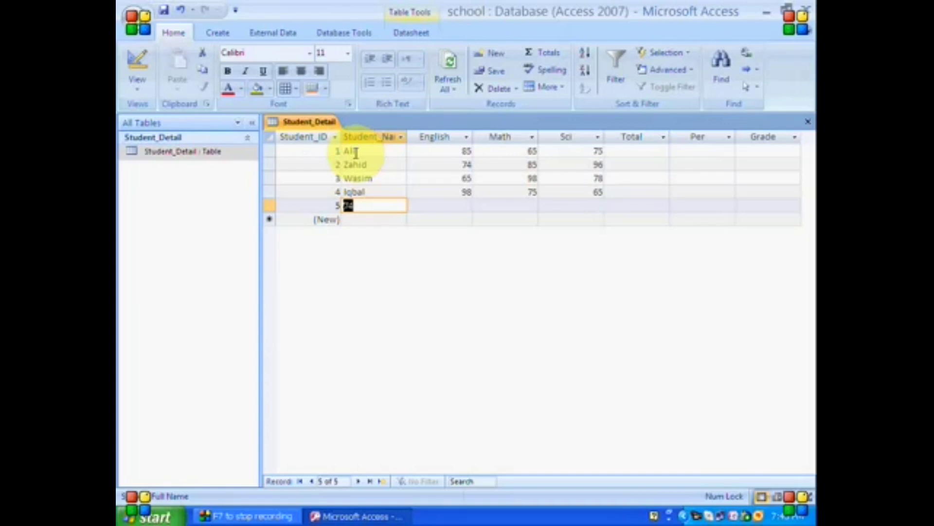
# - Replace the fifth record's name field with the student's name and enter marks English 85, Math 74, Sci 95
pyautogui.write('Mohammad')
pyautogui.press('Tab')
pyautogui.write('85')
pyautogui.press('Tab')
pyautogui.write('74')
pyautogui.press('Tab')
pyautogui.write('95')
pyautogui.press('Tab')
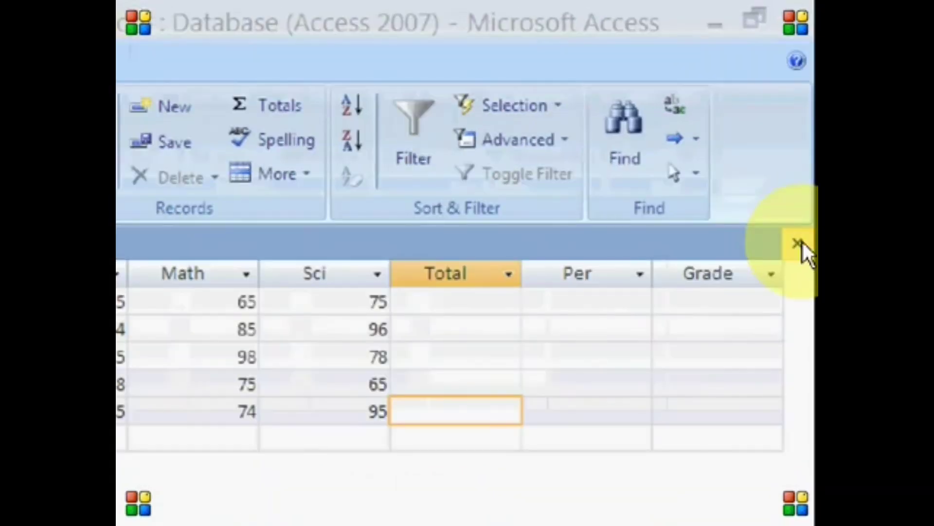
# - Close the Student_Detail table and reopen it to check the saved records, repeating the close and reopen once
pyautogui.click(799, 243)
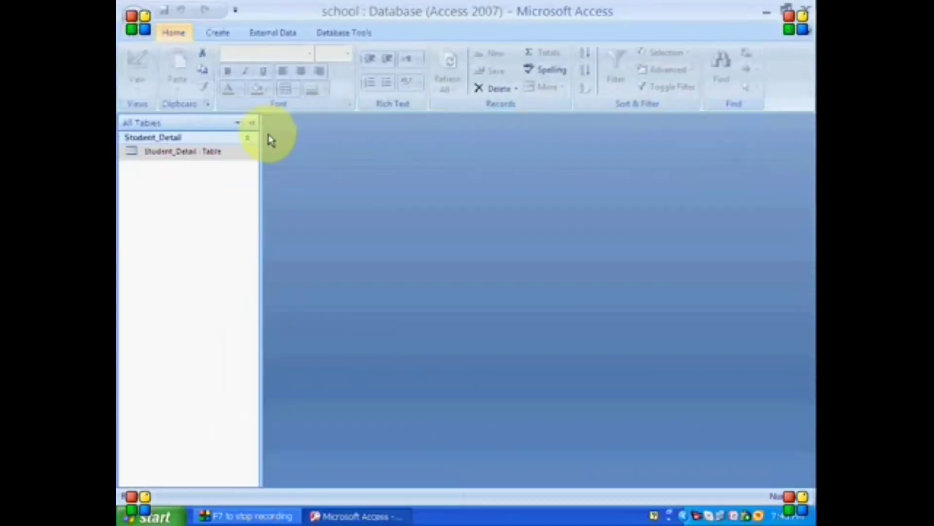
pyautogui.click(229, 155)
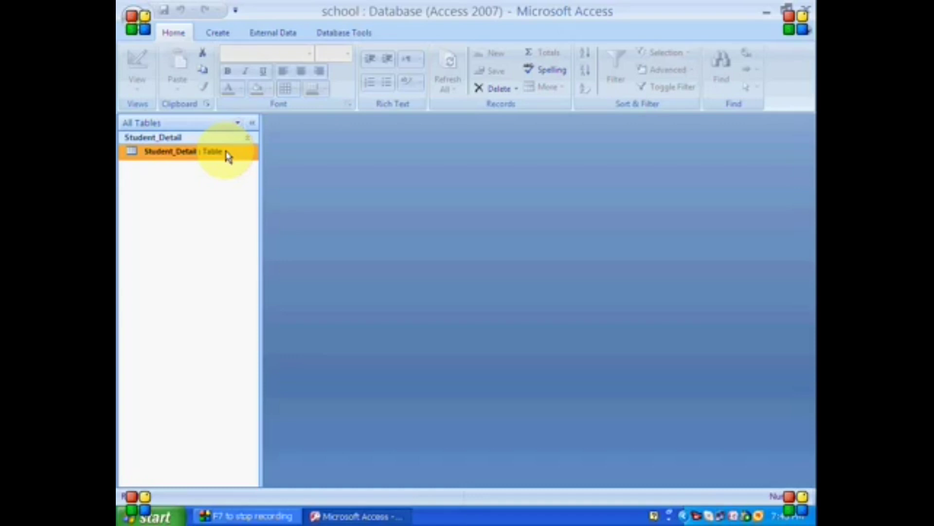
pyautogui.doubleClick(228, 155)
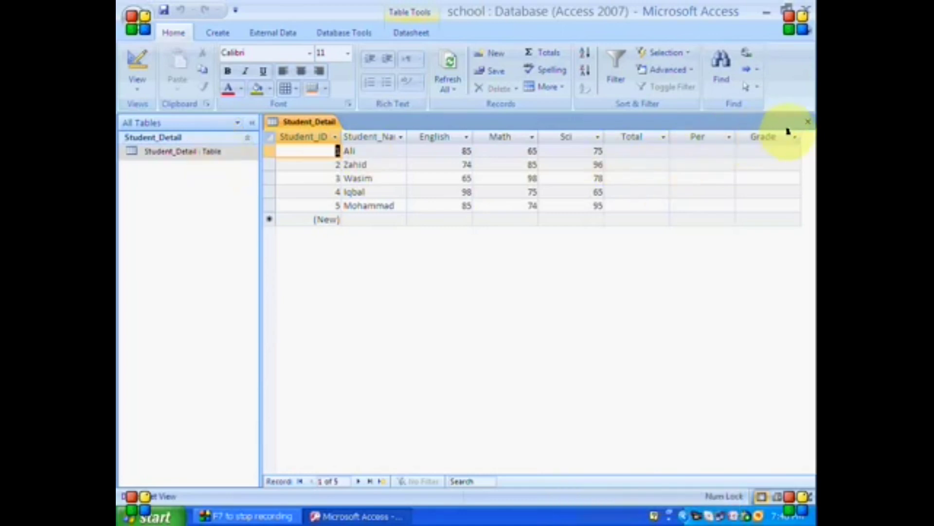
pyautogui.click(804, 124)
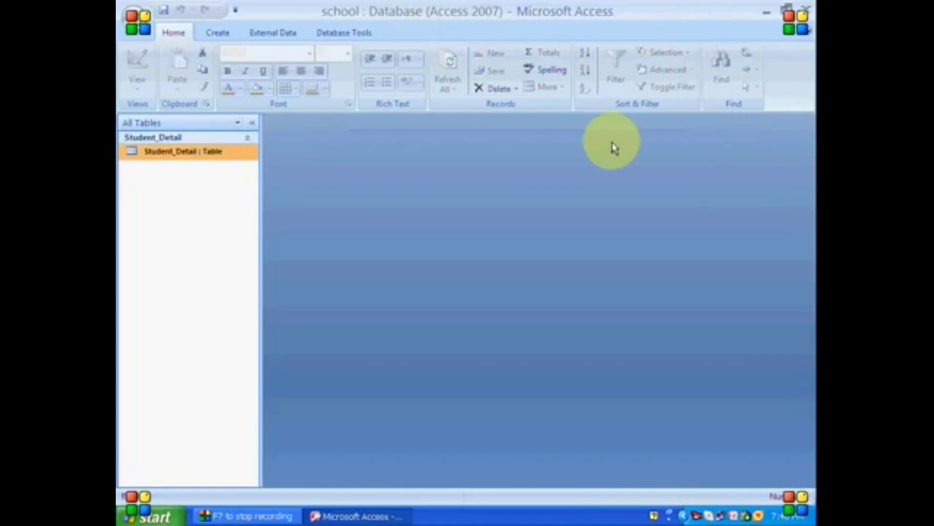
pyautogui.rightClick(194, 153)
pyautogui.click(208, 163)
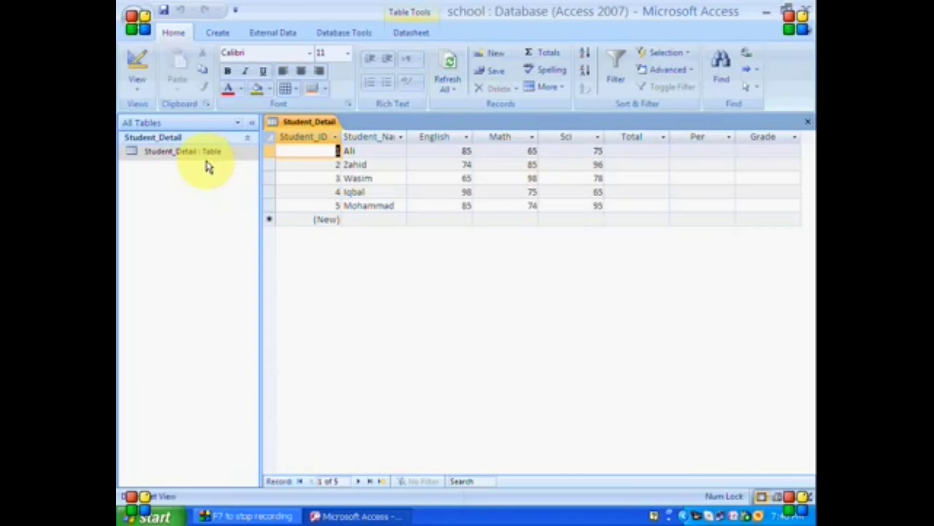
# - Widen the Student_Name column enough to fit its full heading
pyautogui.rightClick(222, 154)
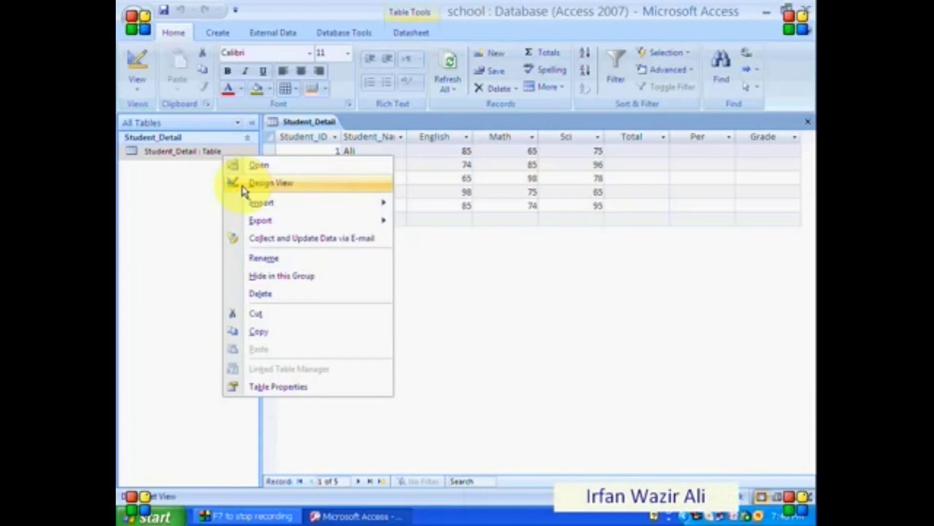
pyautogui.click(373, 123)
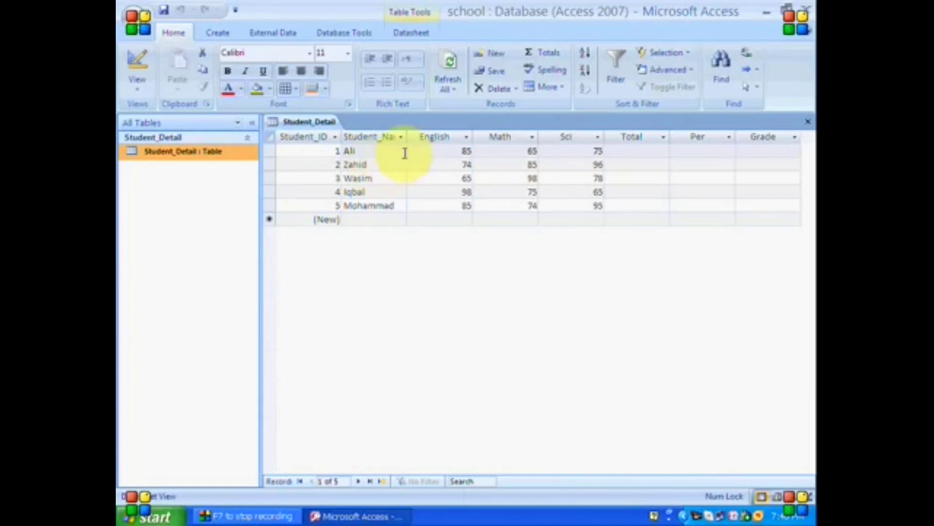
pyautogui.moveTo(408, 136); pyautogui.dragTo(492, 136)
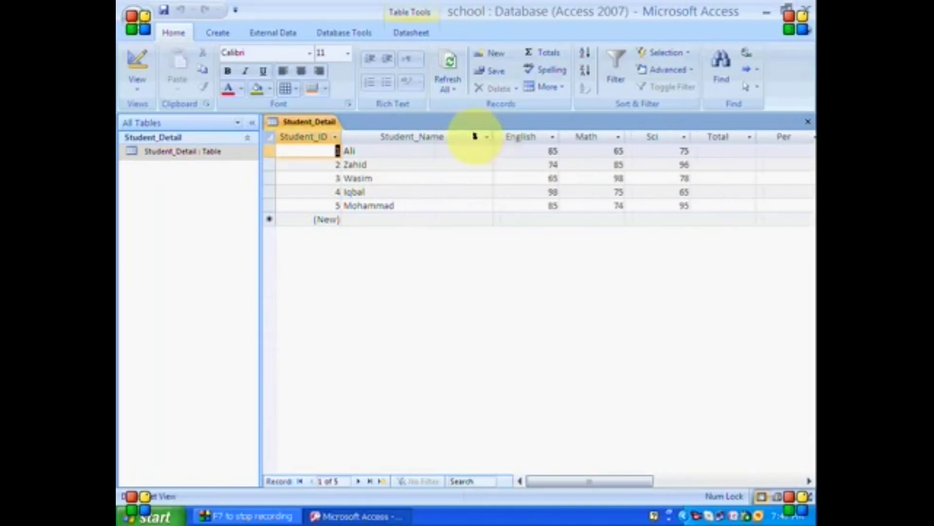
# - Sort the Student_Detail records by Student_Name in A to Z order
pyautogui.click(485, 137)
pyautogui.click(485, 140)
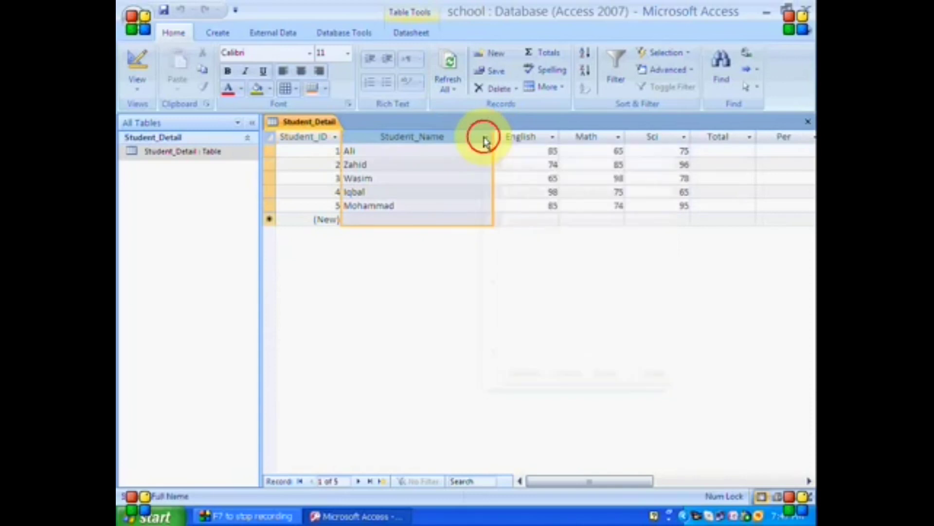
pyautogui.click(484, 140)
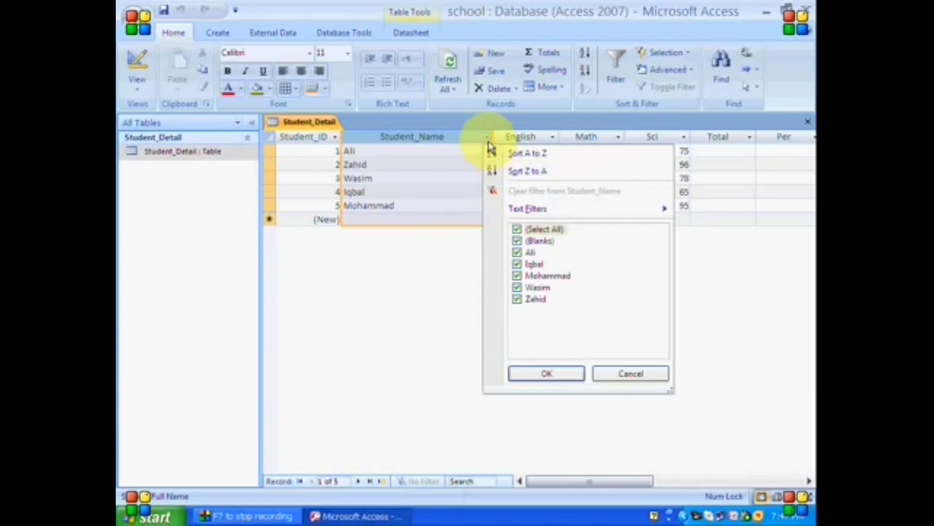
pyautogui.click(502, 153)
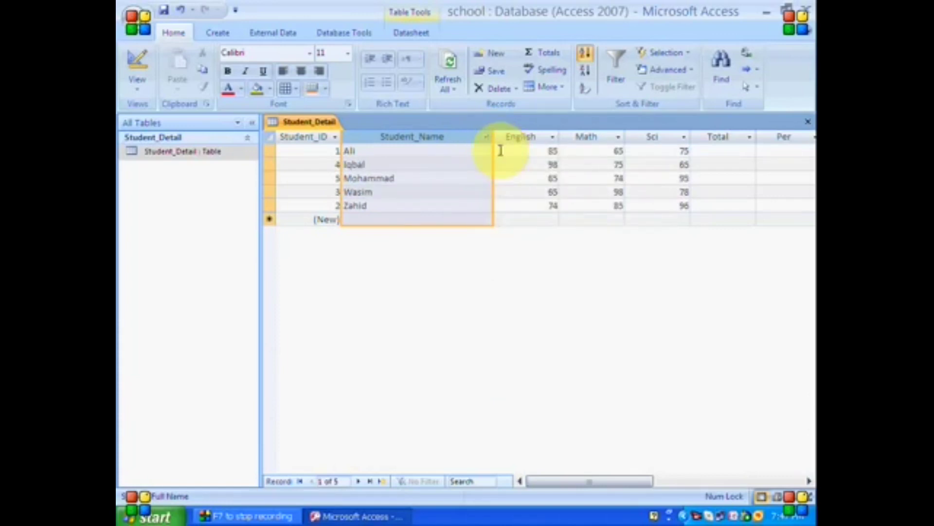
# - Sort the Student_Detail records by Student_Name in Z to A order
pyautogui.click(487, 136)
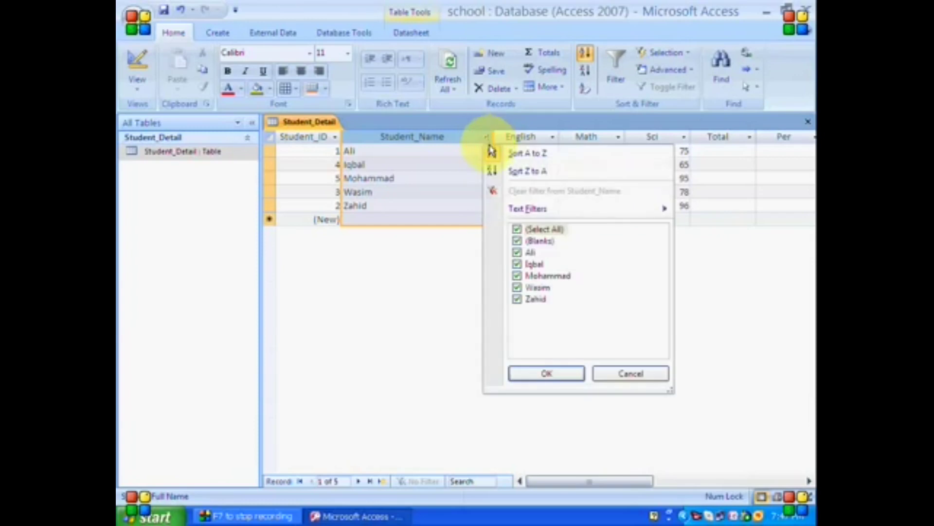
pyautogui.click(501, 171)
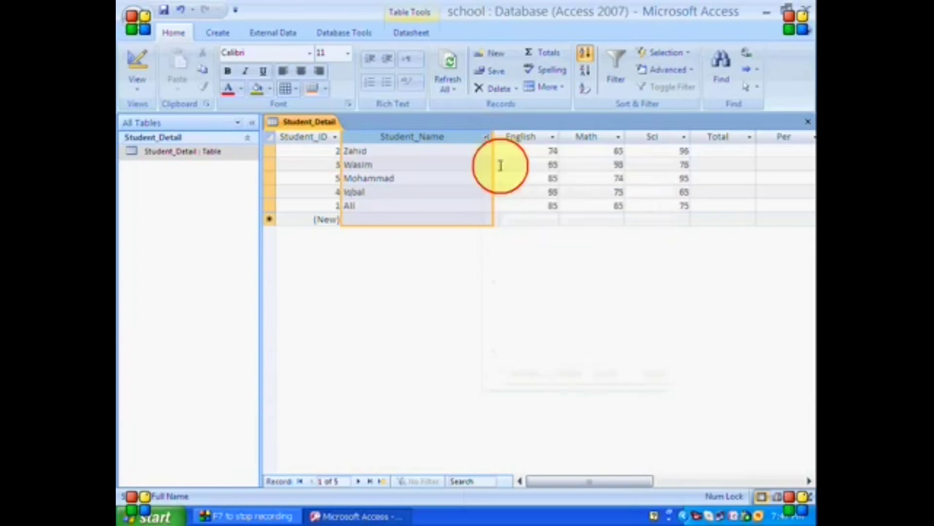
pyautogui.click(485, 139)
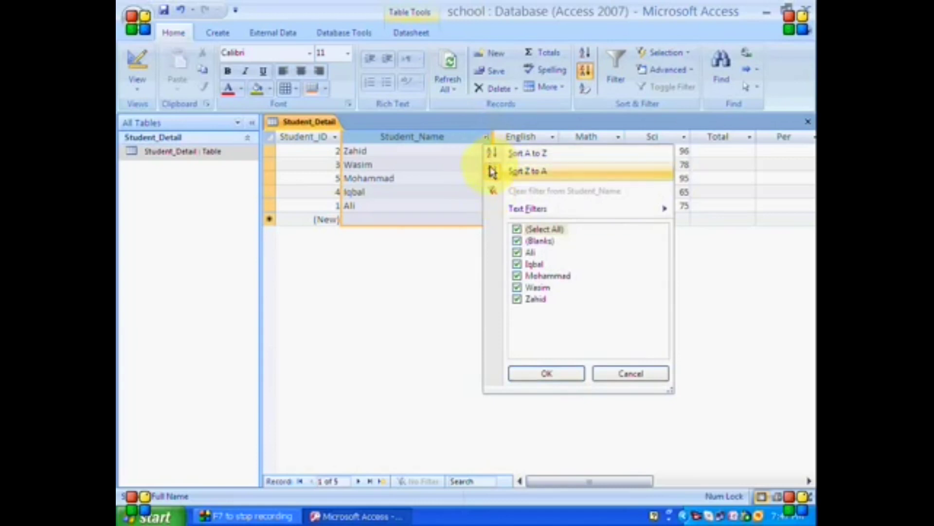
pyautogui.click(492, 171)
# - Filter the Student_Name column to show only the student with Student_ID 5
pyautogui.click(485, 137)
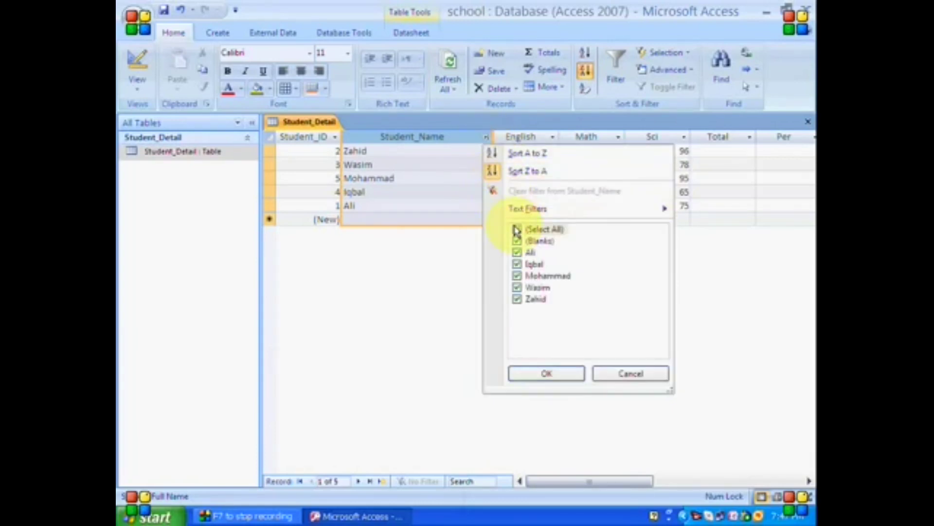
pyautogui.click(518, 231)
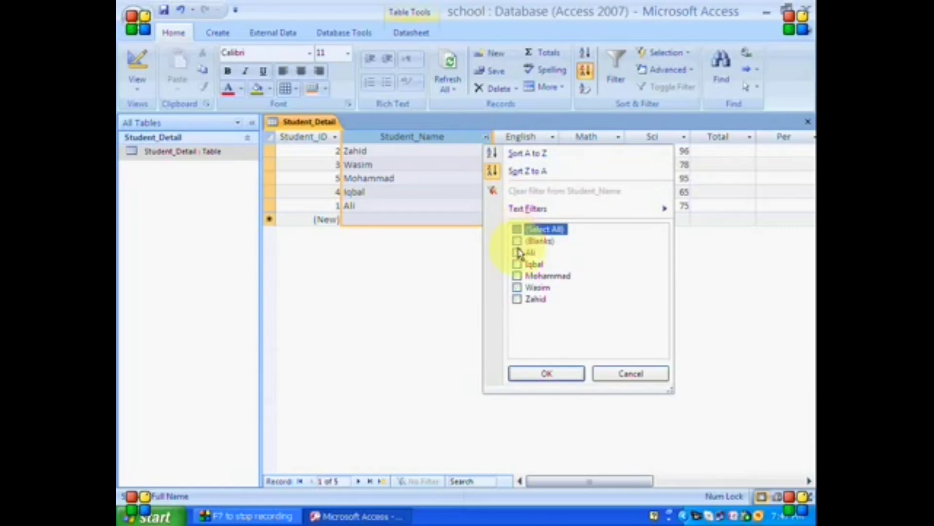
pyautogui.click(517, 275)
pyautogui.click(545, 372)
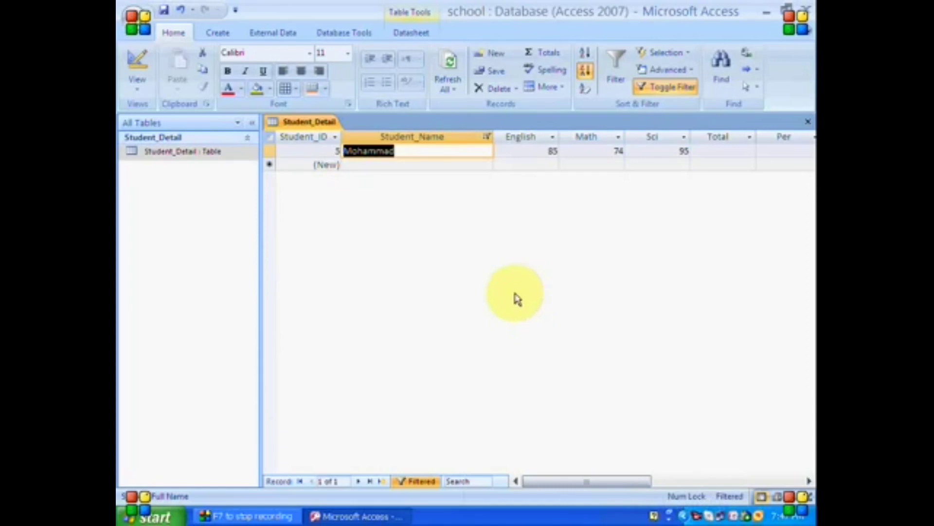
# - Reset the Student_Name filter to include all names
pyautogui.click(488, 138)
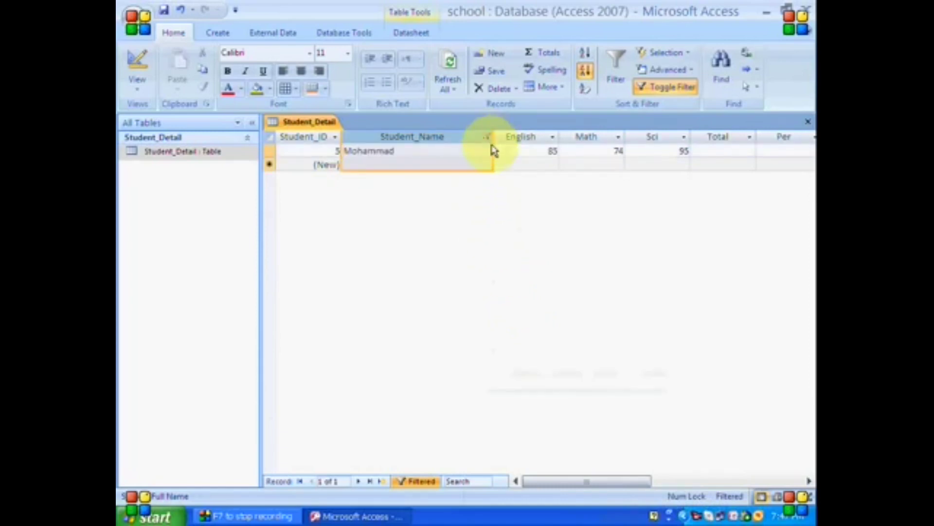
pyautogui.click(488, 137)
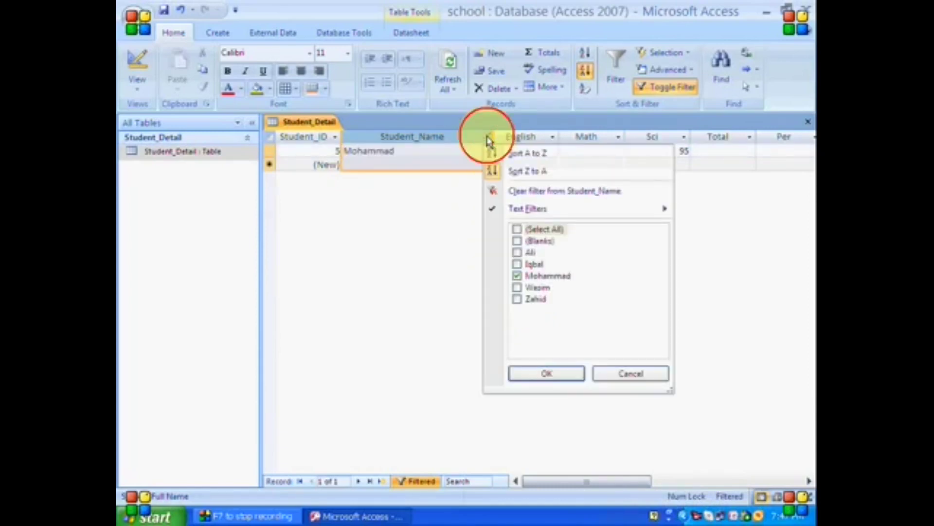
pyautogui.click(517, 229)
pyautogui.click(542, 377)
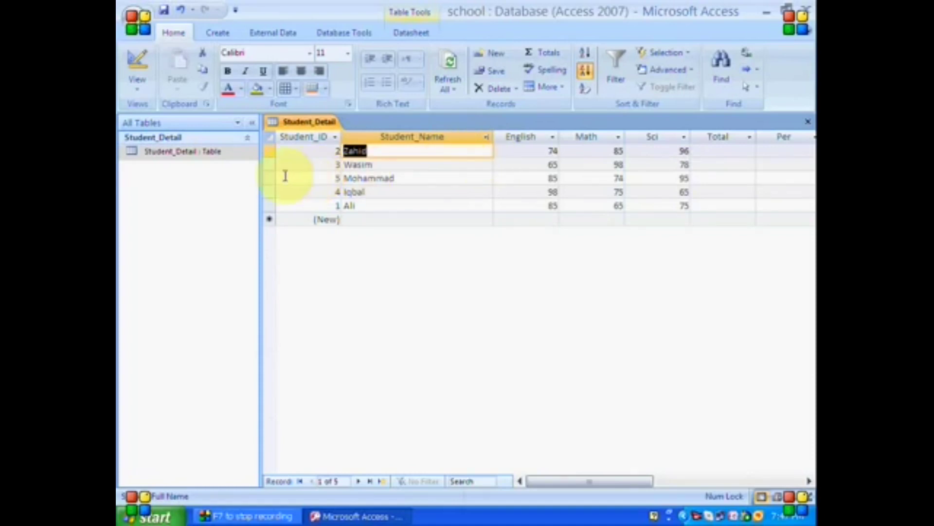
# - Enlarge the datasheet's row height and reduce it to slightly taller than the original rows
pyautogui.moveTo(273, 171); pyautogui.dragTo(273, 185)
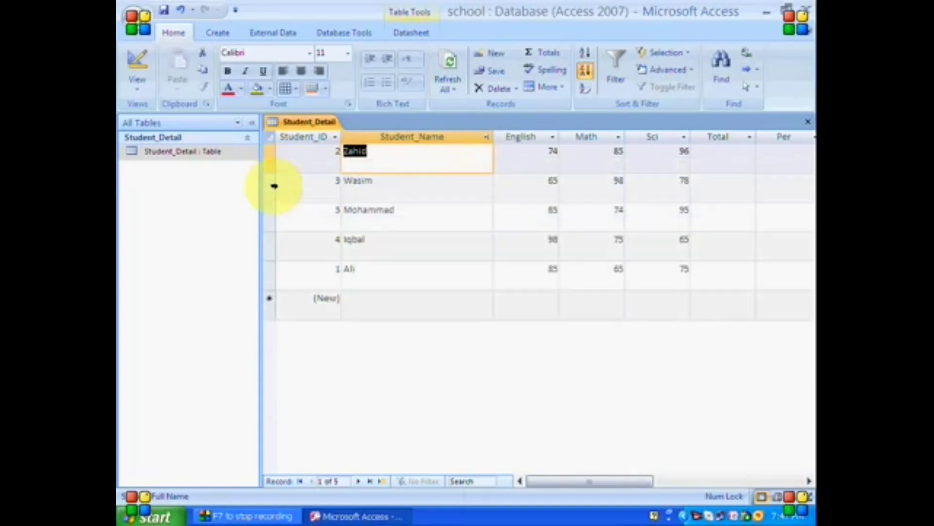
pyautogui.click(267, 202)
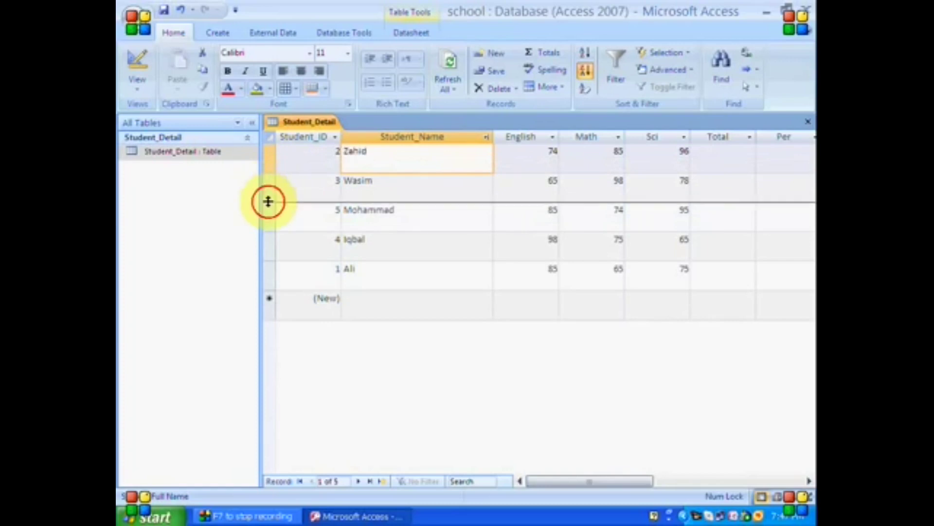
pyautogui.moveTo(268, 202); pyautogui.dragTo(269, 188)
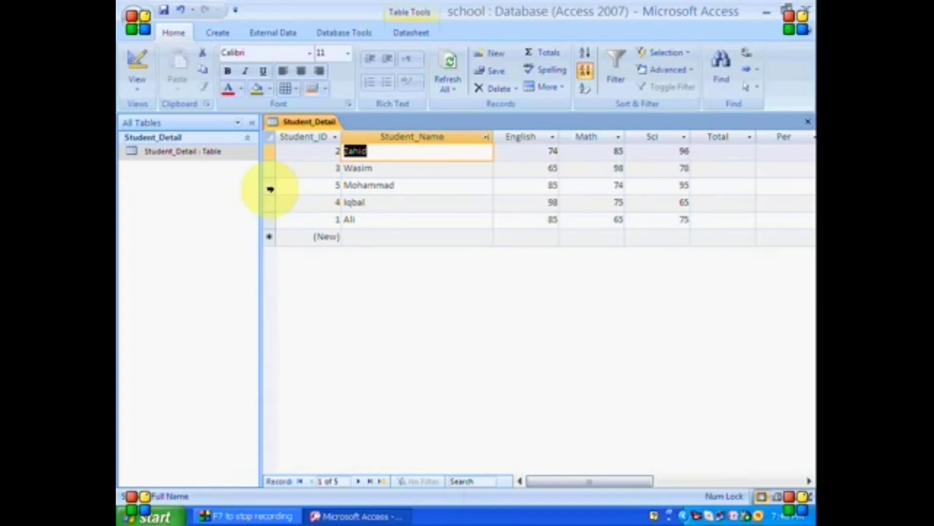
# - Insert a new column before English and name it Urdu
pyautogui.rightClick(525, 136)
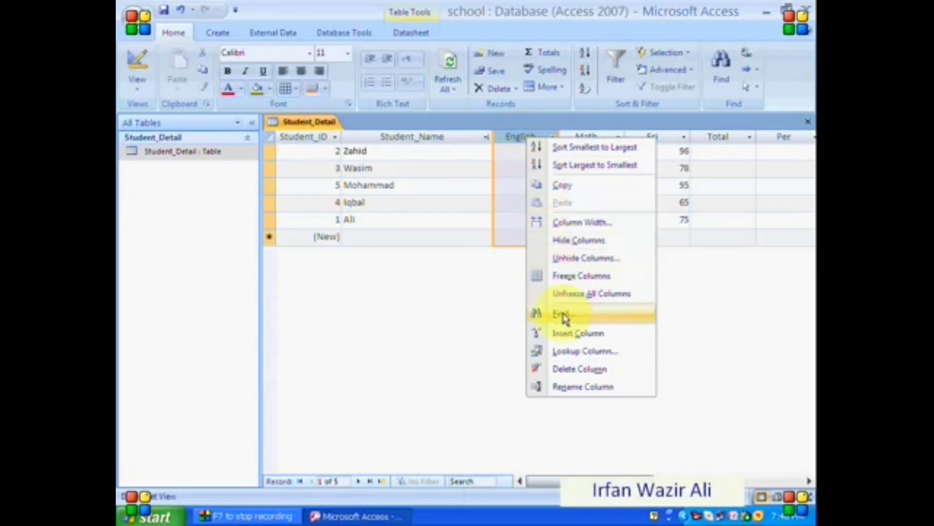
pyautogui.click(567, 334)
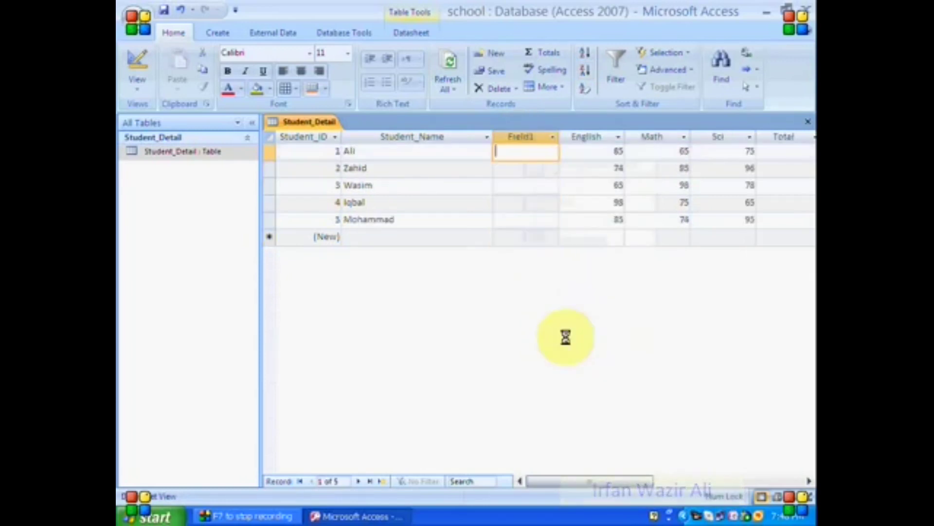
pyautogui.doubleClick(522, 135)
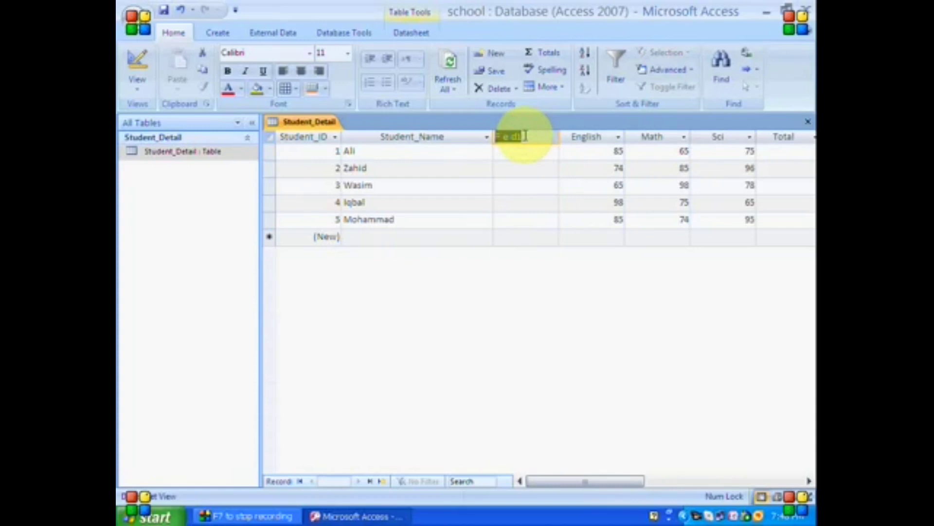
pyautogui.write('Urdu')
pyautogui.press('Return')
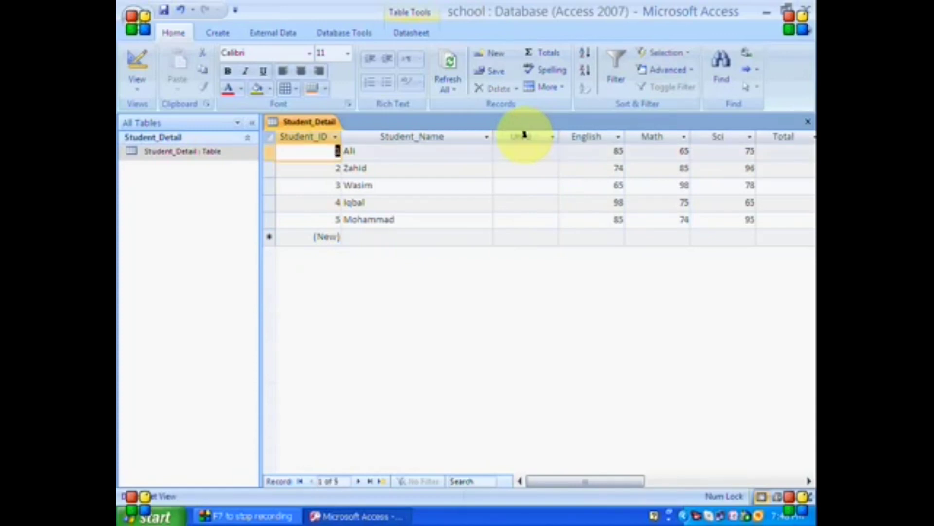
# - Enter the Urdu marks 74, 85, 95, 75 and 95 for students 1 to 5
pyautogui.press('Tab')
pyautogui.press('Tab')
pyautogui.write('74')
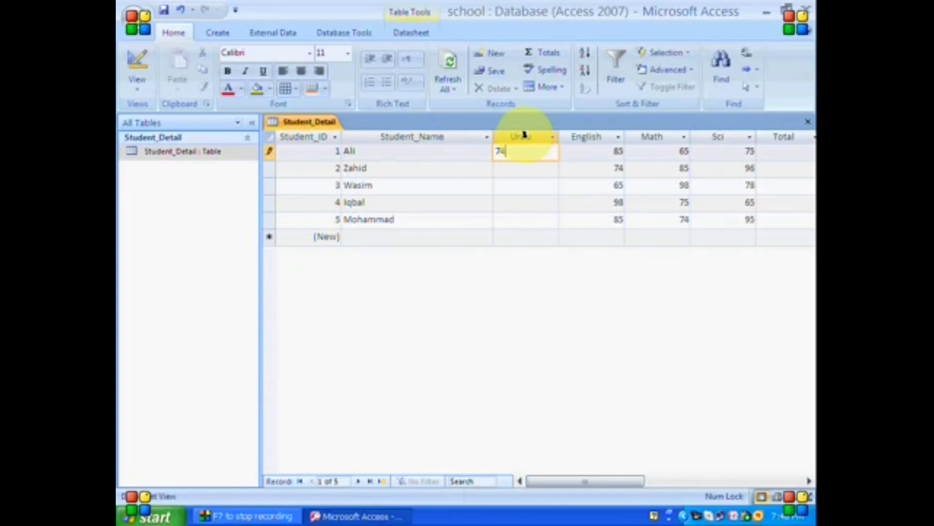
pyautogui.press('Down')
pyautogui.write('85')
pyautogui.press('Down')
pyautogui.write('9')
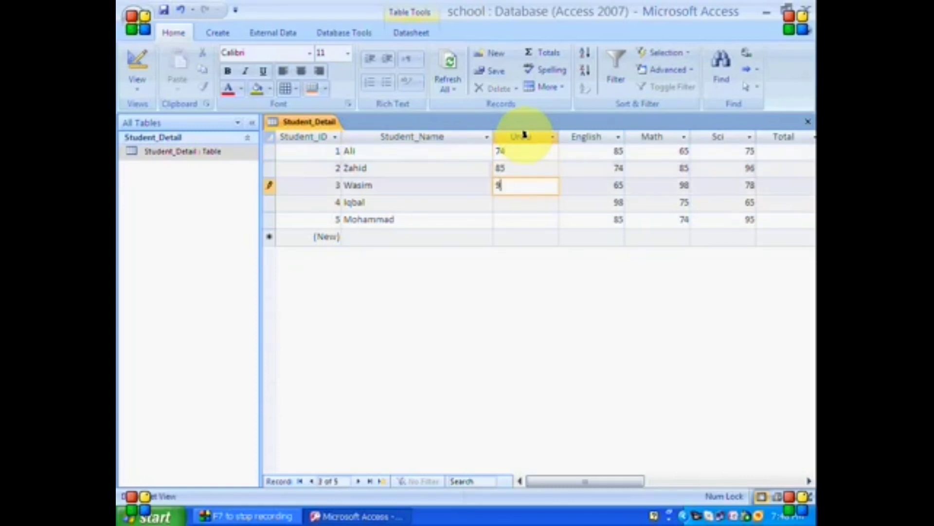
pyautogui.write('5')
pyautogui.press('Down')
pyautogui.write('75')
pyautogui.press('Down')
pyautogui.write('95')
pyautogui.press('Up')
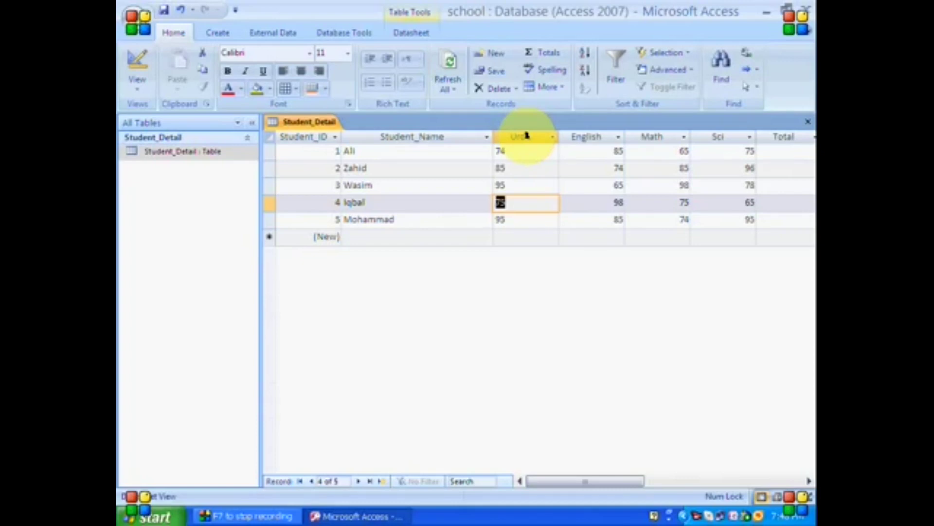
# - Delete the Urdu column permanently together with its data
pyautogui.rightClick(527, 136)
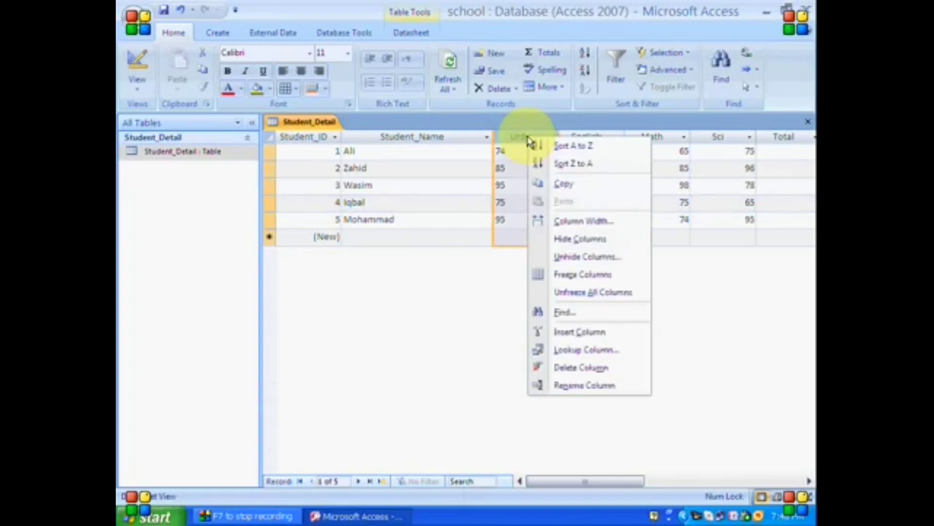
pyautogui.click(585, 369)
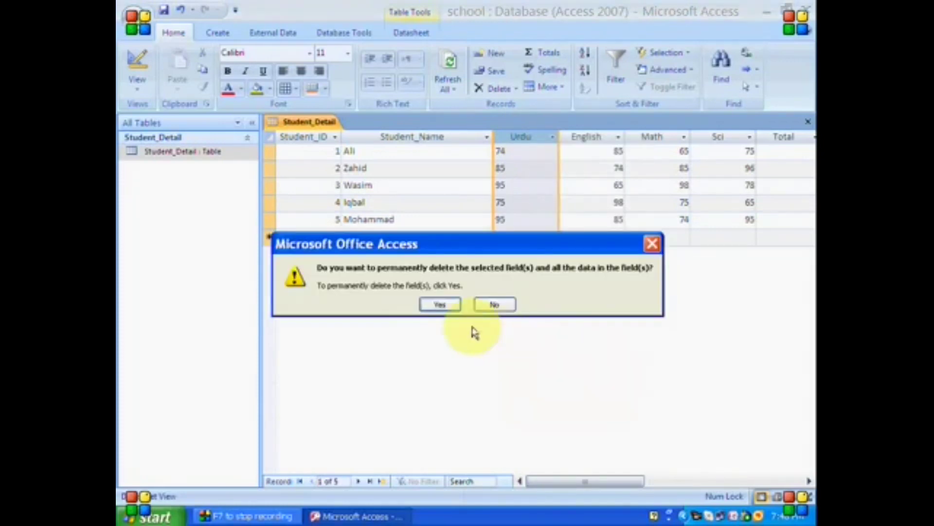
pyautogui.click(440, 304)
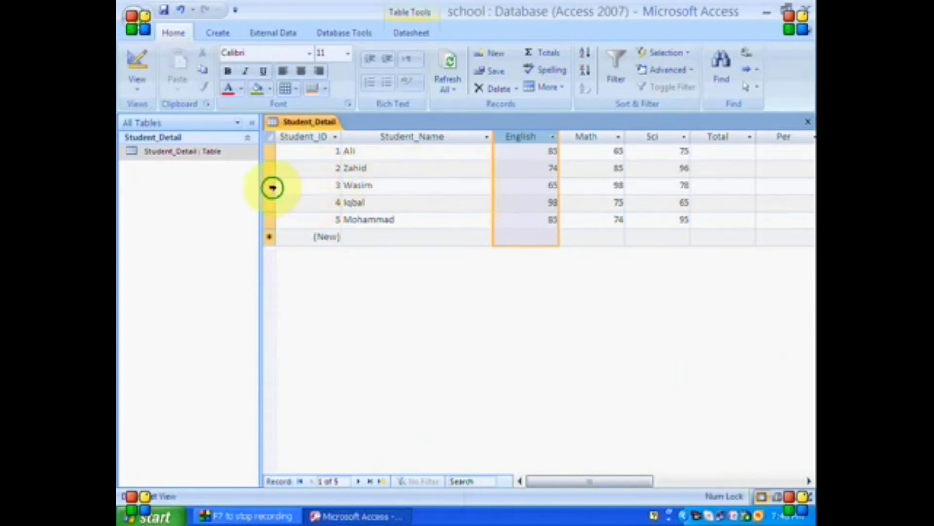
# - Start a new blank record from the third student's row
pyautogui.rightClick(272, 188)
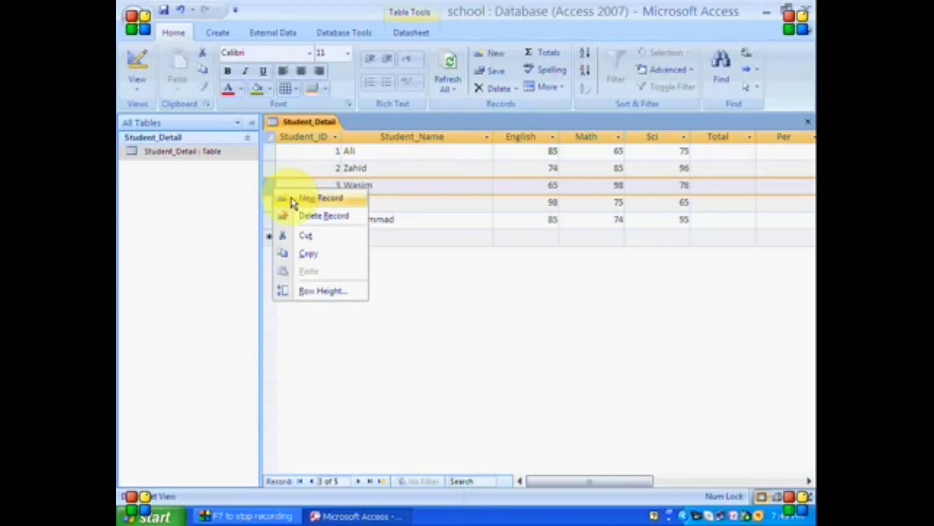
pyautogui.click(290, 198)
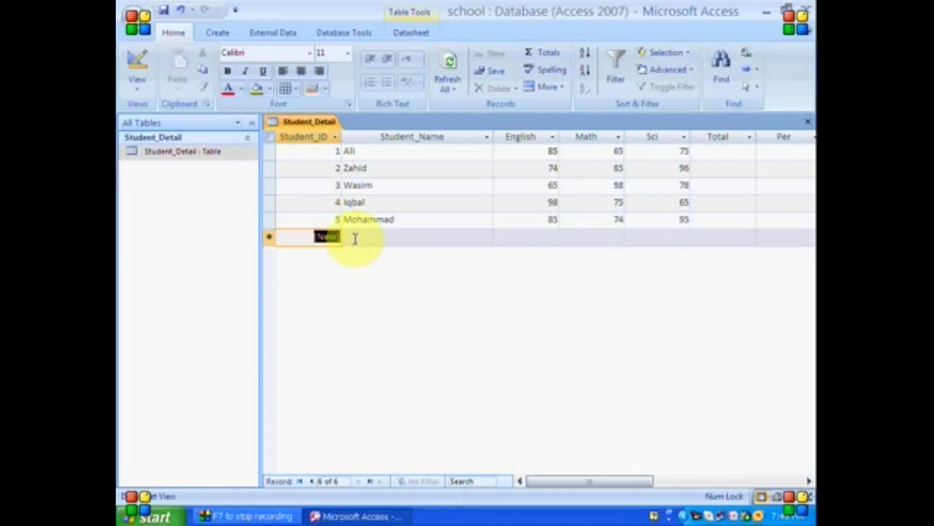
# - Hide the English column in the datasheet
pyautogui.click(528, 138)
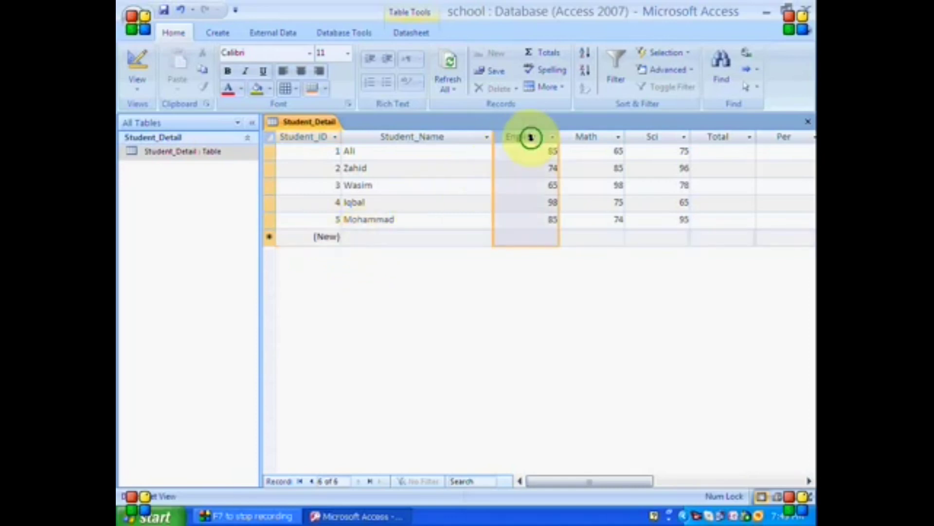
pyautogui.rightClick(531, 141)
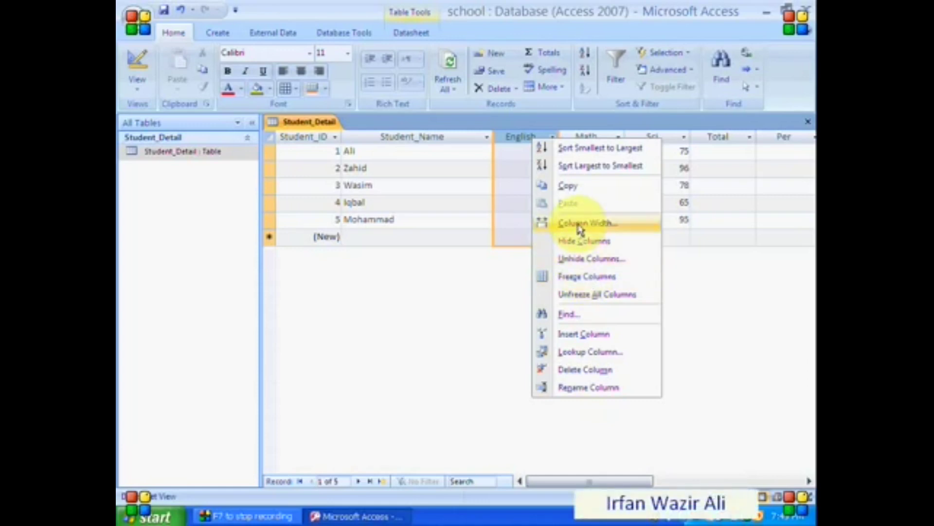
pyautogui.click(579, 239)
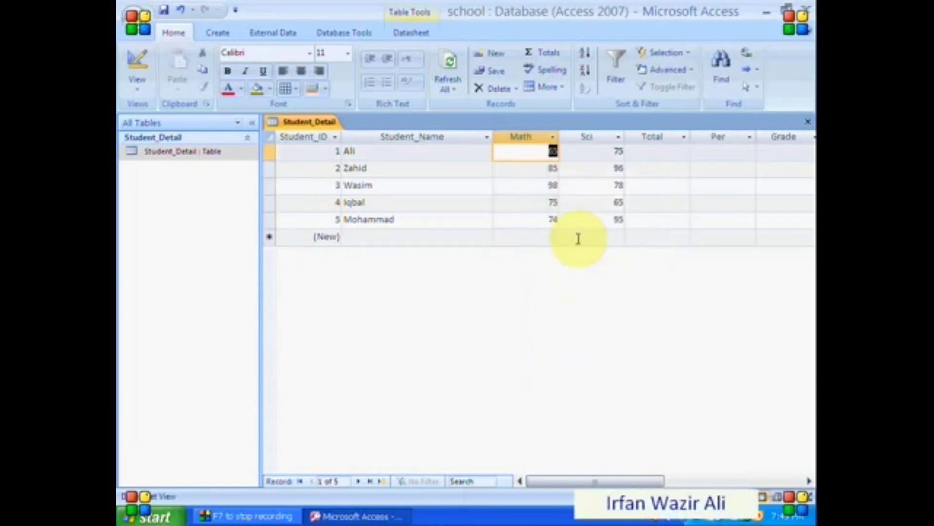
pyautogui.doubleClick(476, 138)
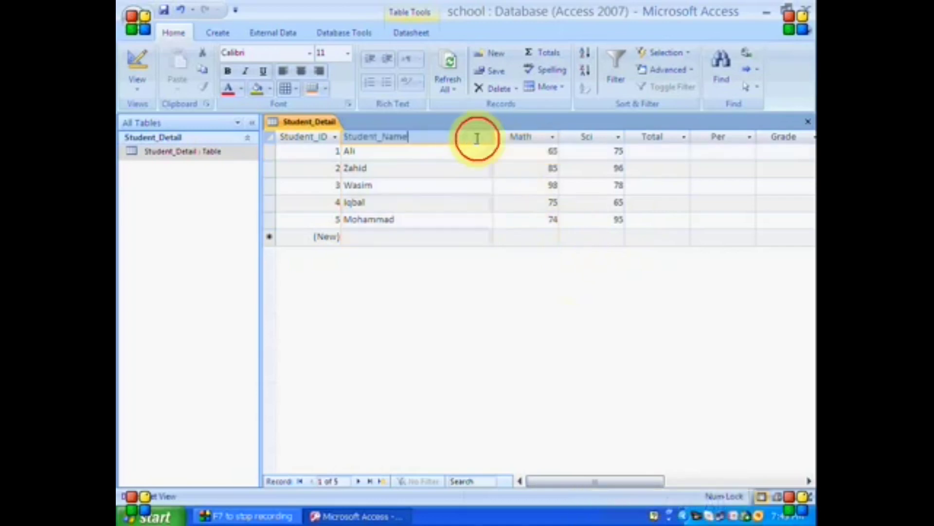
# - Unhide the English column in the datasheet
pyautogui.rightClick(519, 140)
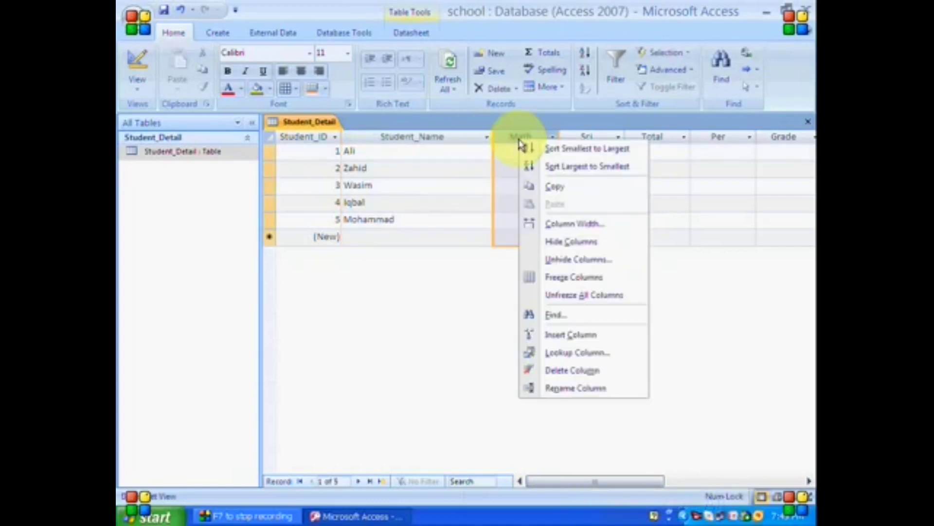
pyautogui.click(543, 261)
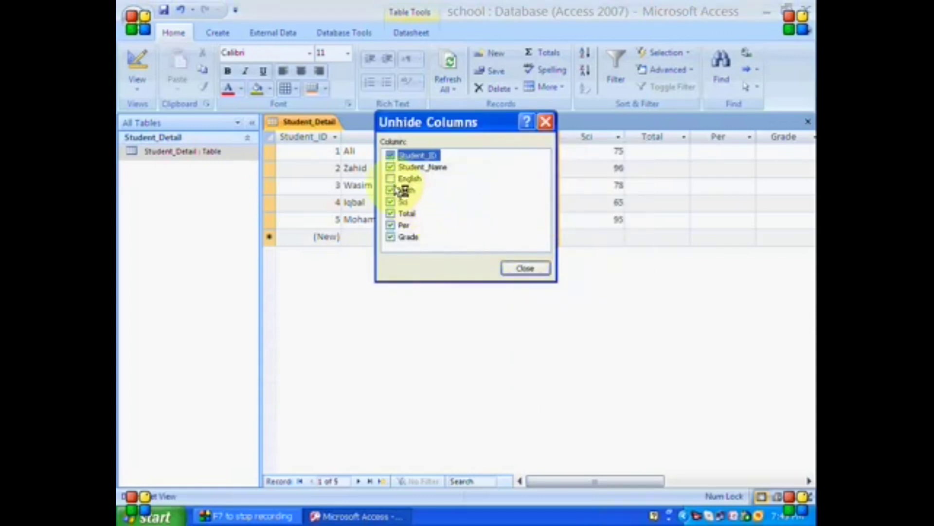
pyautogui.click(391, 179)
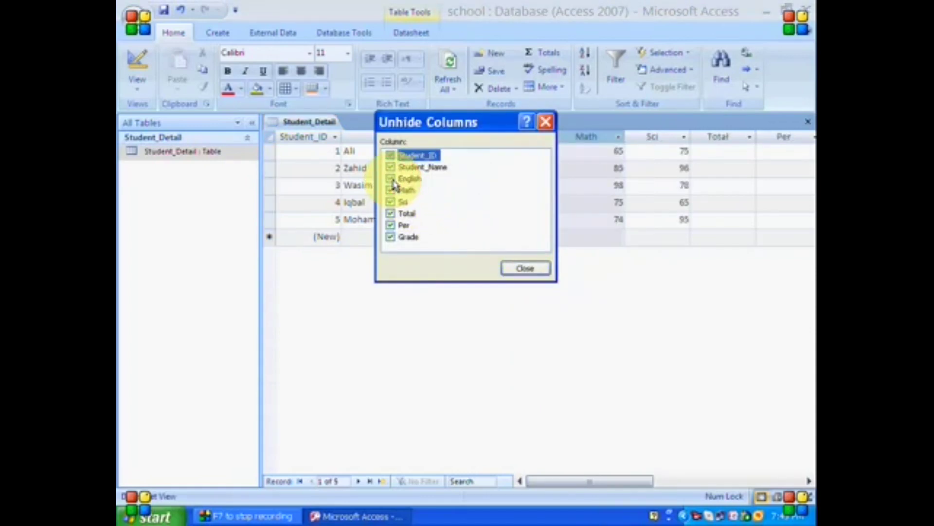
pyautogui.click(514, 267)
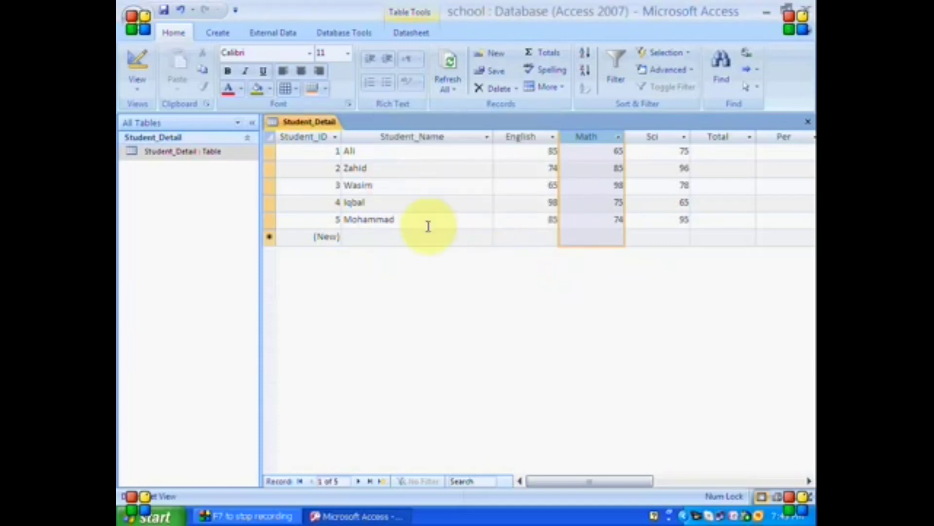
# - Delete the third student's record from the Student_Detail datasheet permanently
pyautogui.rightClick(271, 186)
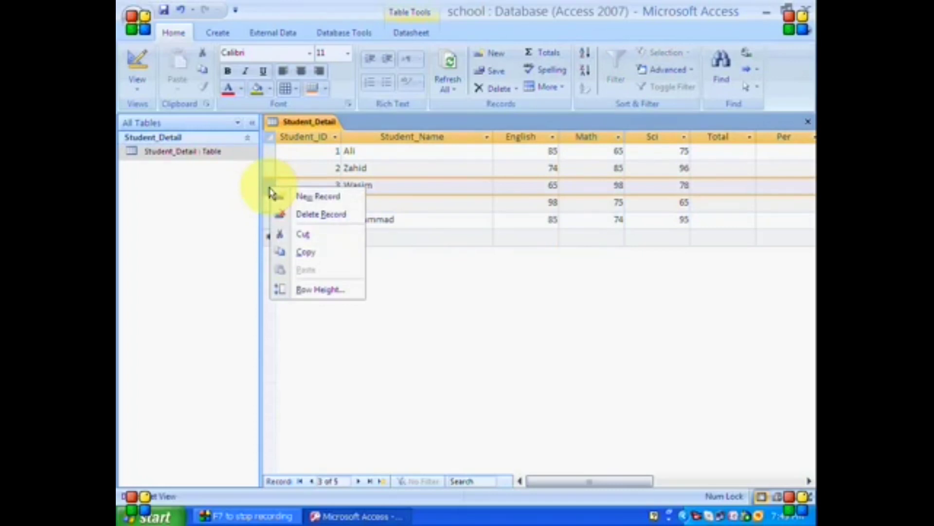
pyautogui.click(300, 219)
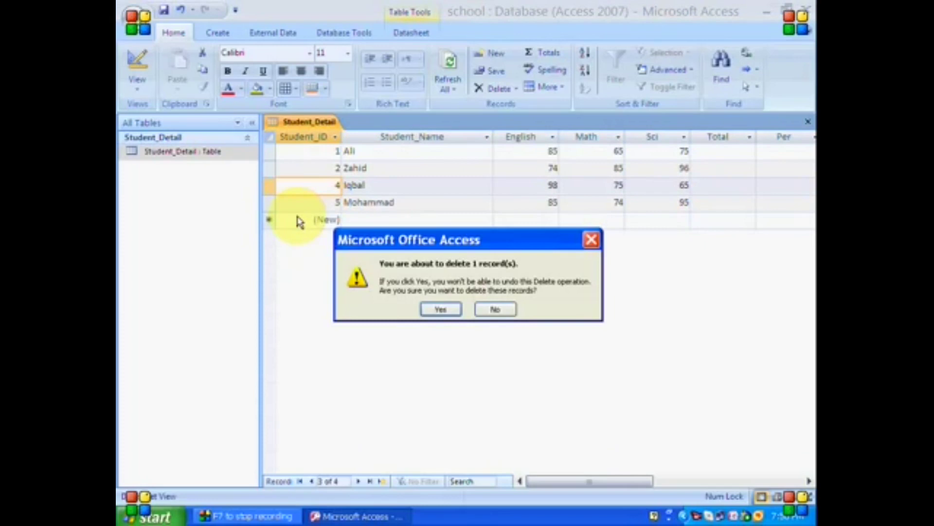
pyautogui.press('Return')
pyautogui.click(268, 183)
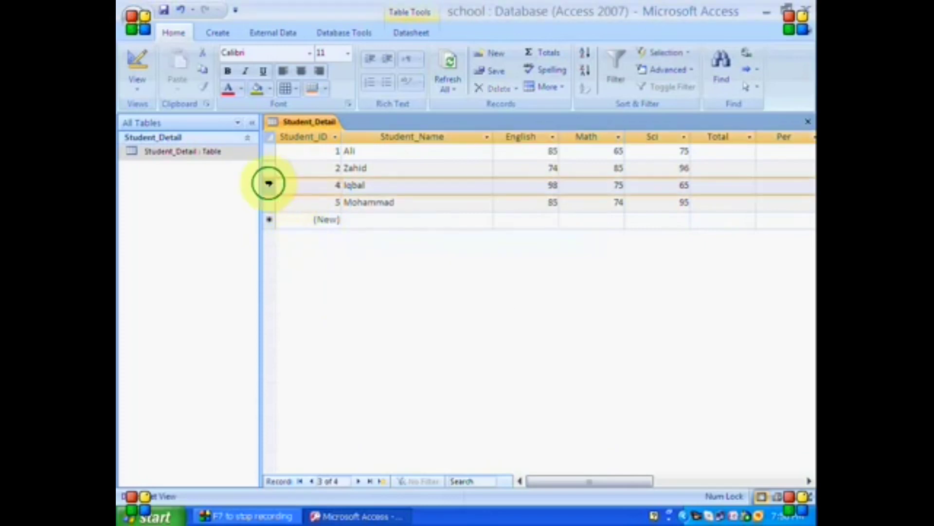
pyautogui.rightClick(269, 184)
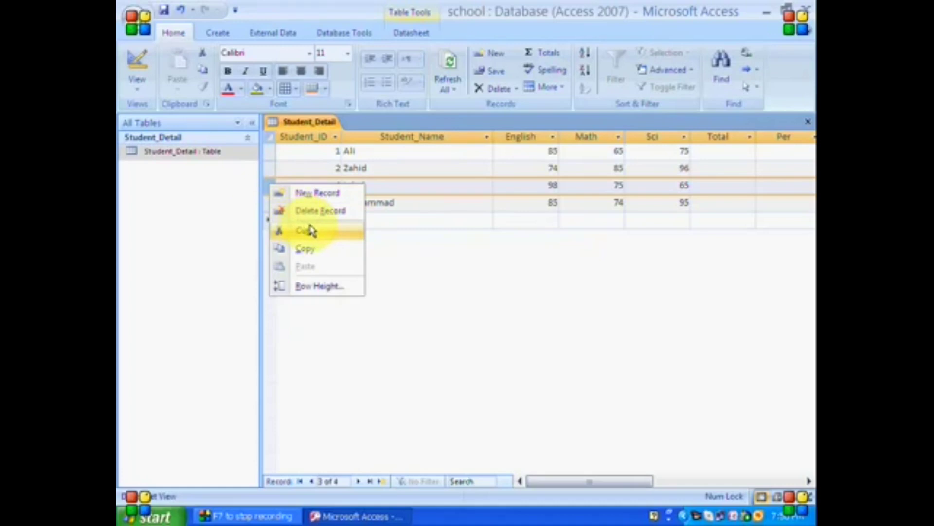
pyautogui.click(311, 230)
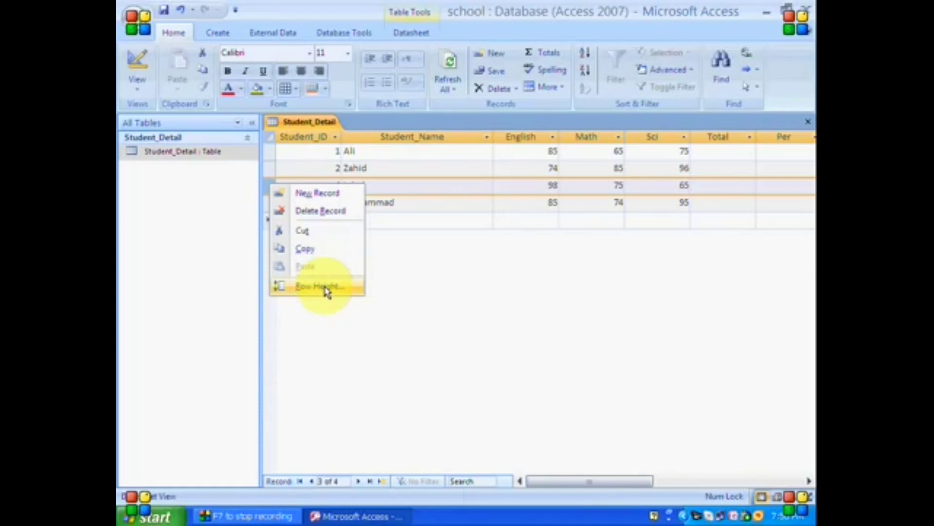
pyautogui.click(442, 190)
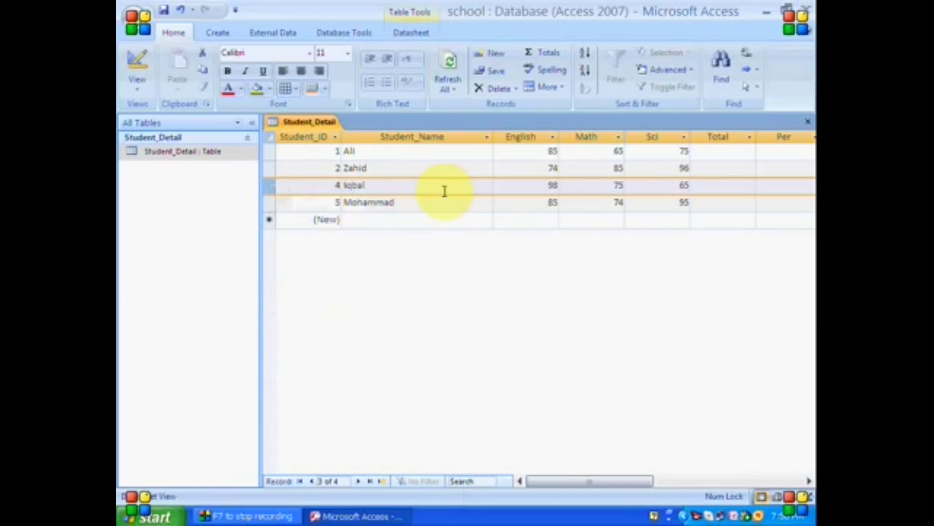
pyautogui.click(445, 185)
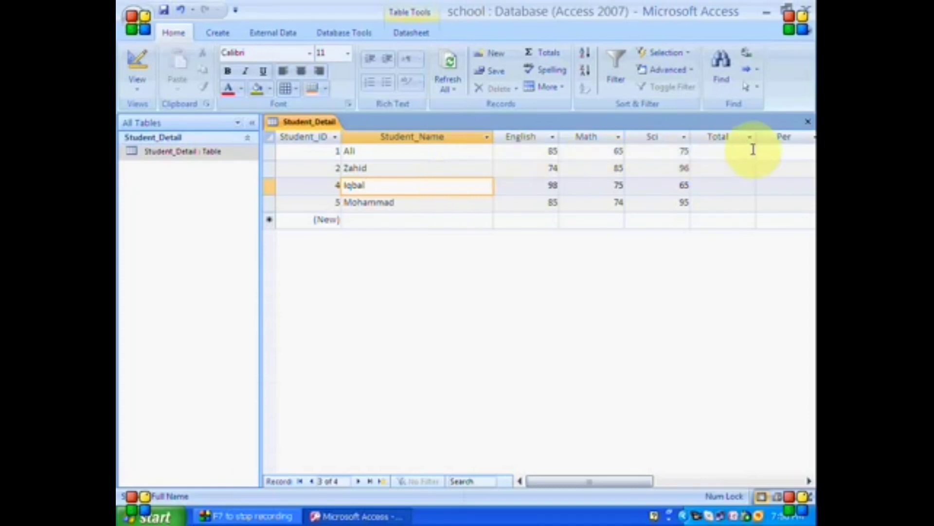
# - Close the Student_Detail datasheet without saving its design changes and reopen the table in Design View
pyautogui.click(807, 121)
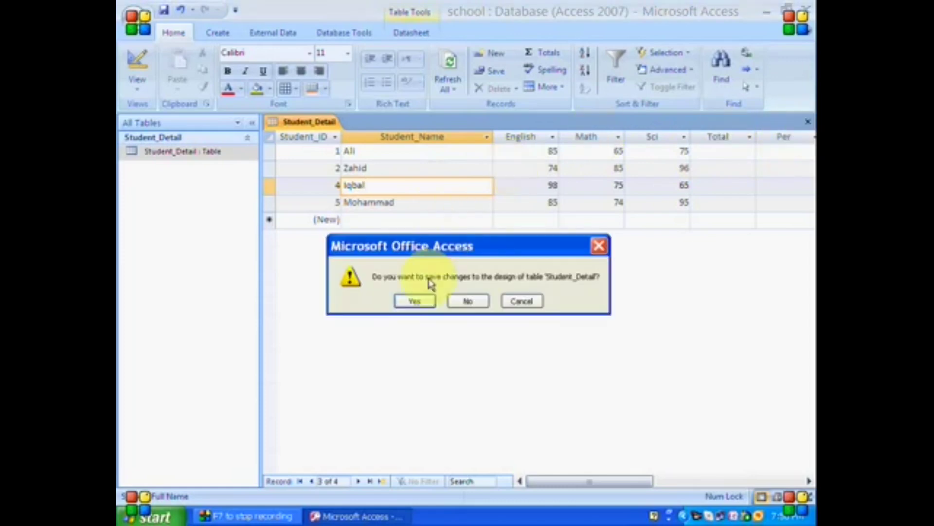
pyautogui.click(459, 301)
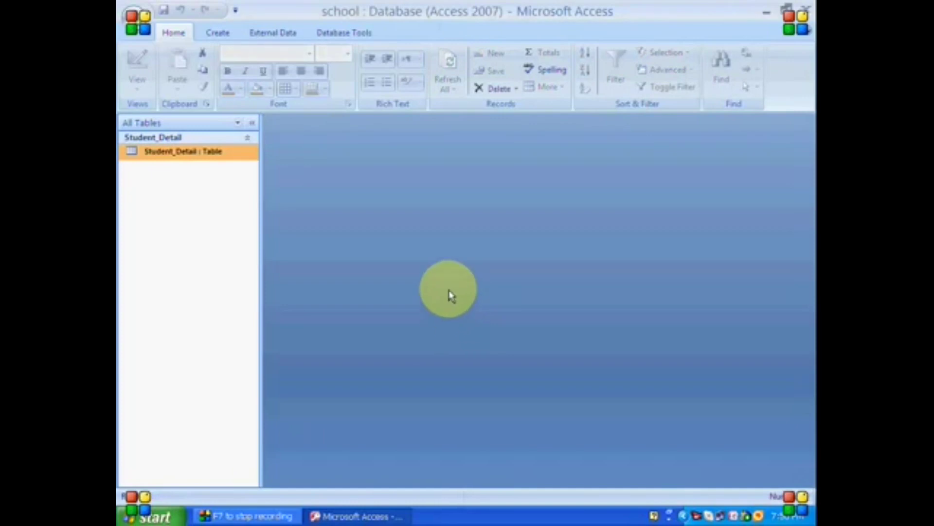
pyautogui.rightClick(208, 160)
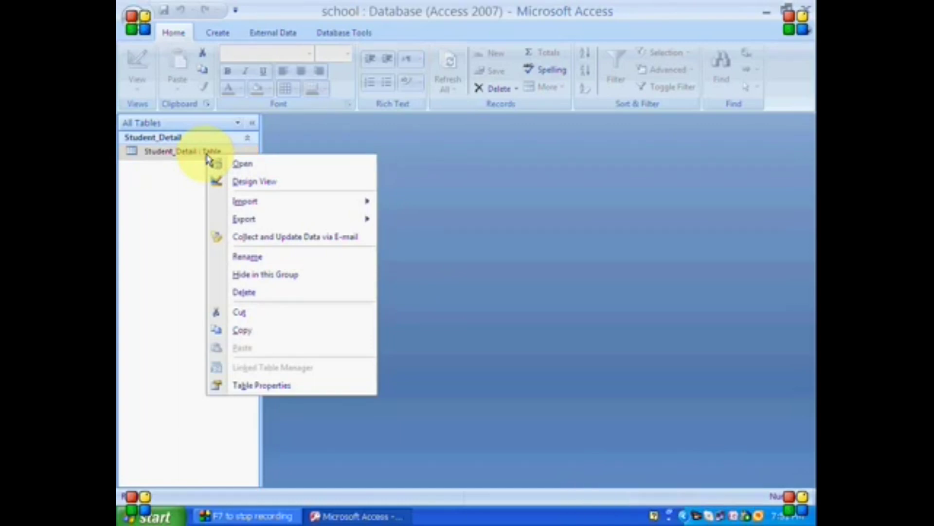
pyautogui.click(248, 185)
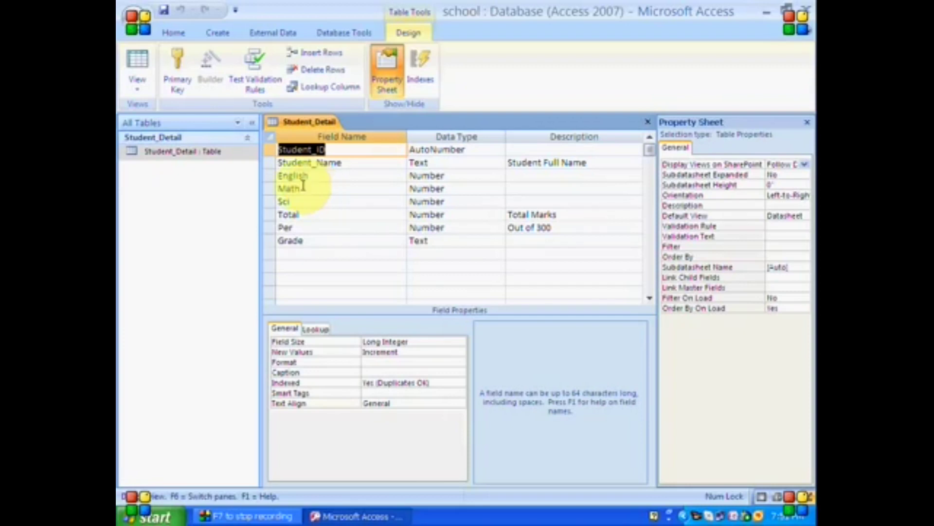
# - Insert a field named Urdu with the Number data type above the English field
pyautogui.rightClick(268, 175)
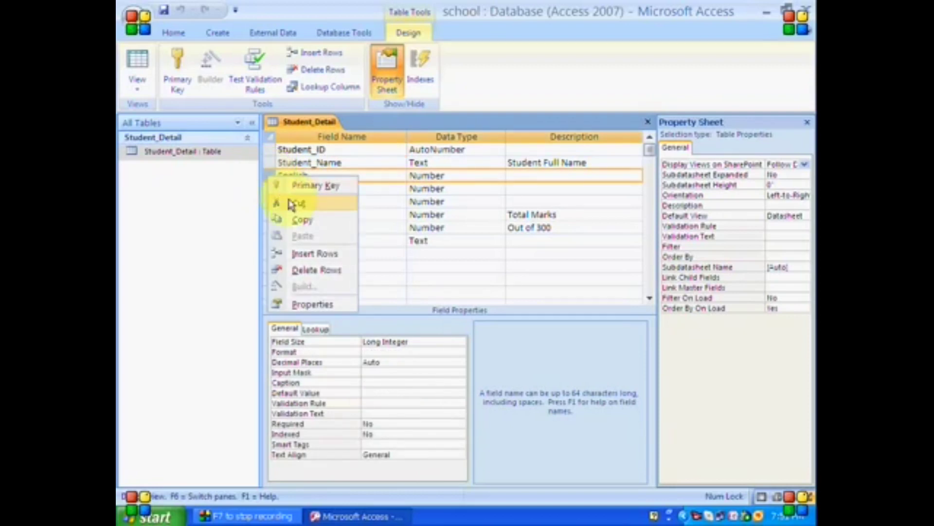
pyautogui.click(324, 255)
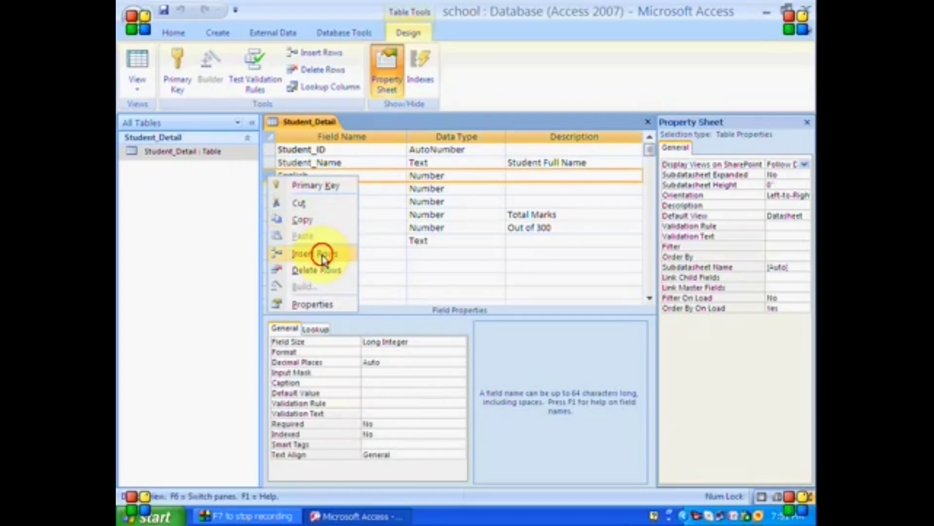
pyautogui.click(336, 175)
pyautogui.write('Urdu')
pyautogui.press('Tab')
pyautogui.write('n')
pyautogui.press('Tab')
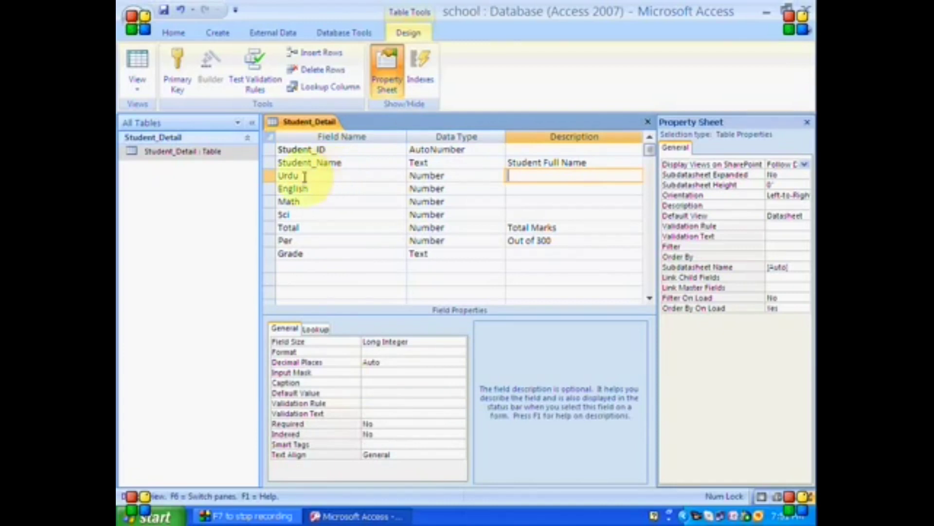
# - Delete the Urdu field row from the table design
pyautogui.click(271, 176)
pyautogui.rightClick(272, 178)
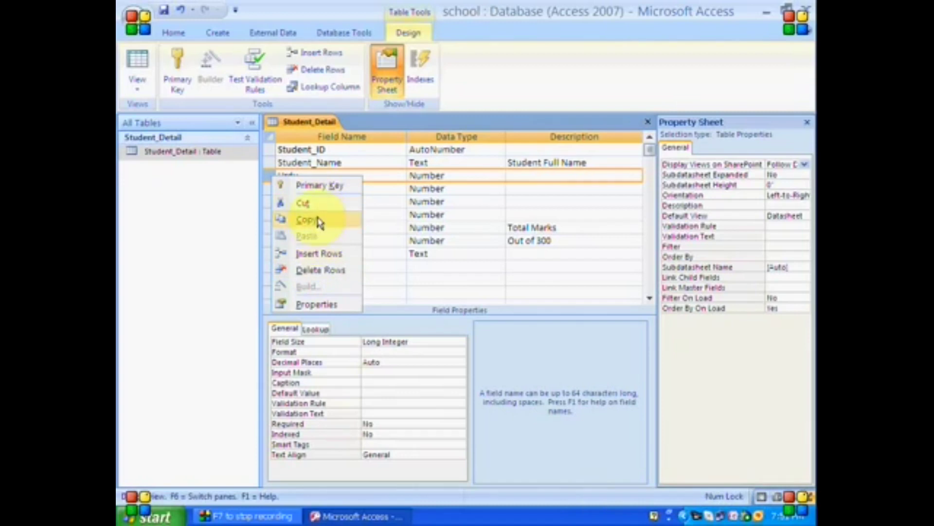
pyautogui.click(326, 272)
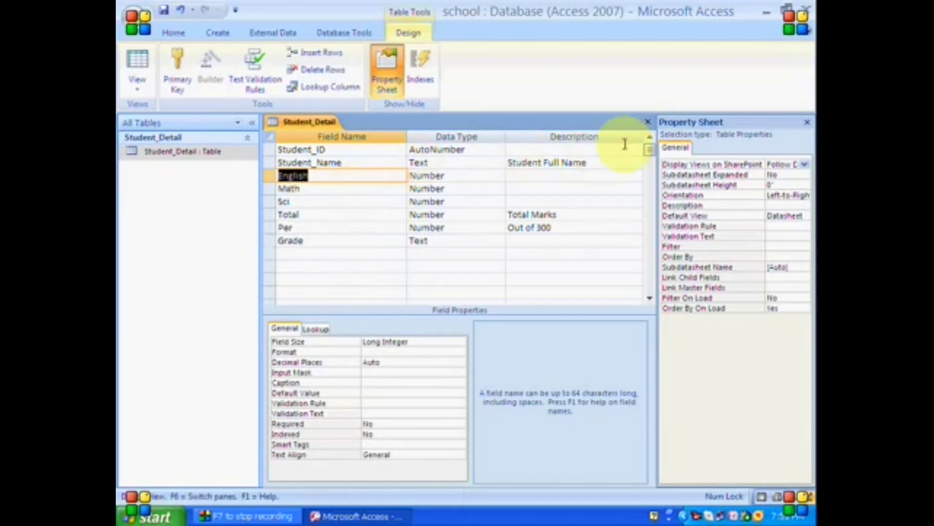
# - Close the Property Sheet and the Student_Detail table, saving the design changes
pyautogui.click(807, 122)
pyautogui.click(807, 122)
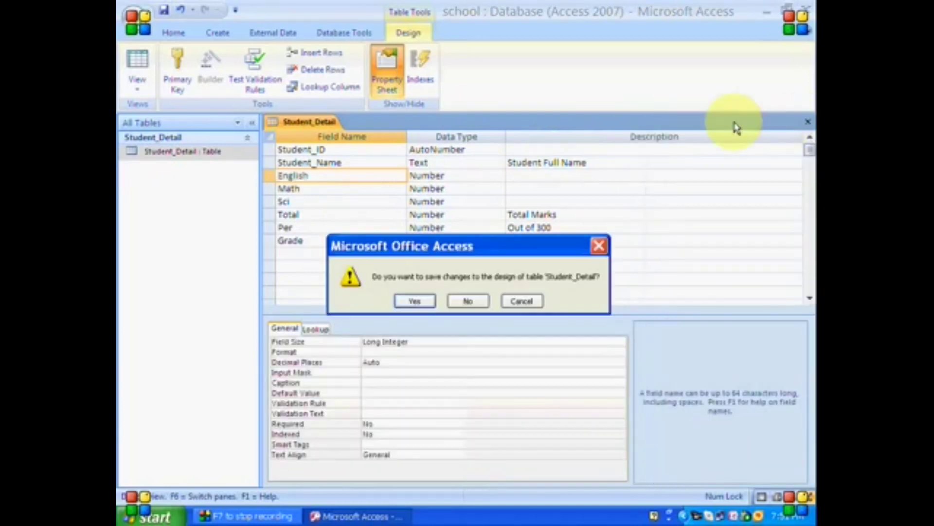
pyautogui.click(432, 301)
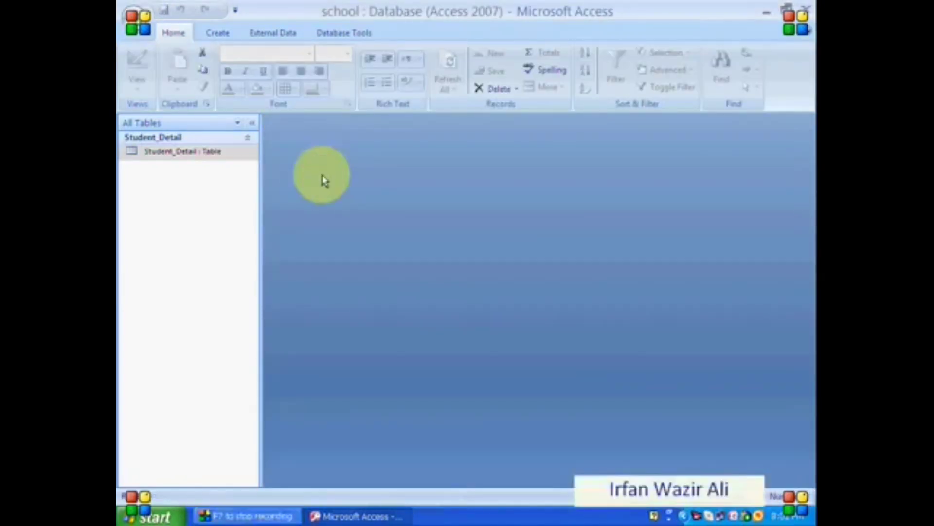
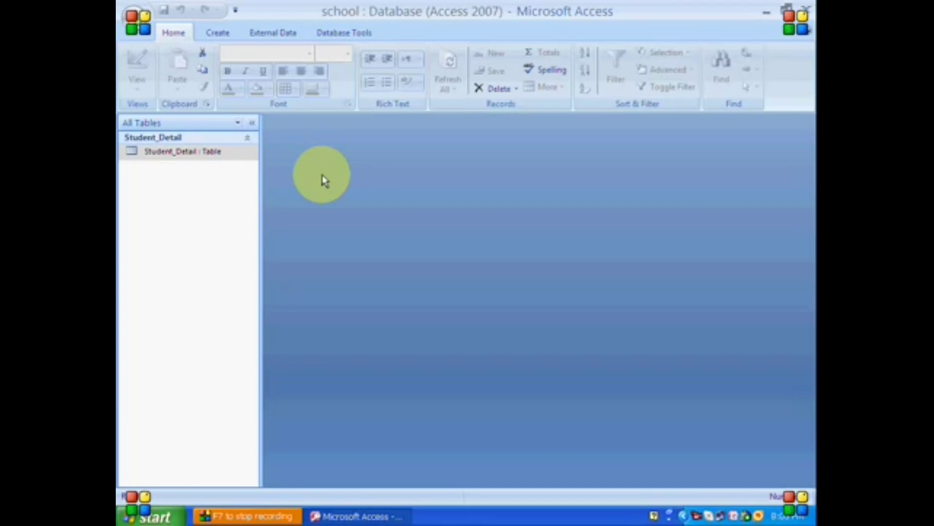
pyautogui.click(222, 37)
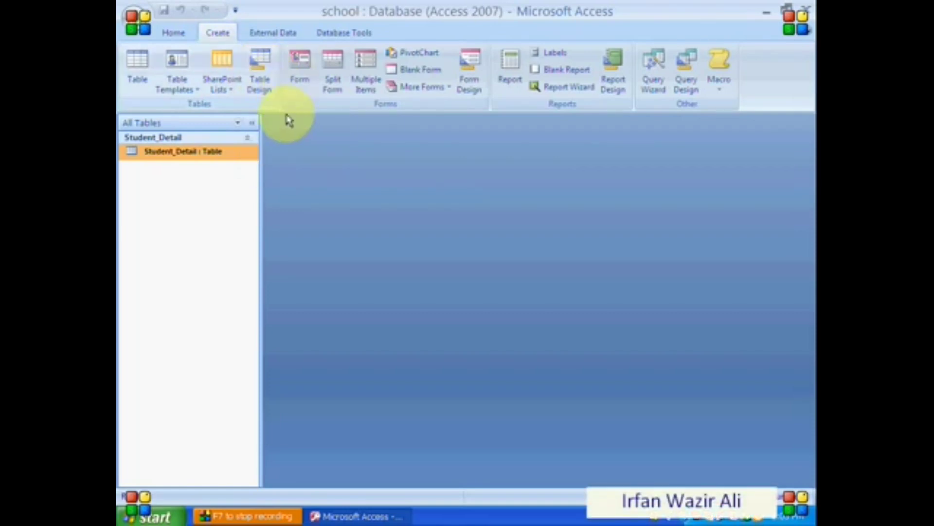
pyautogui.click(468, 81)
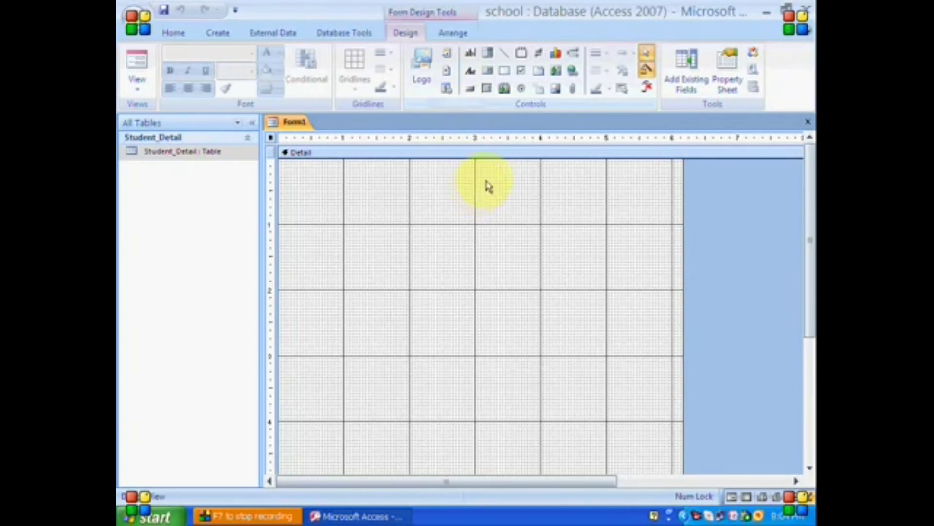
pyautogui.click(809, 124)
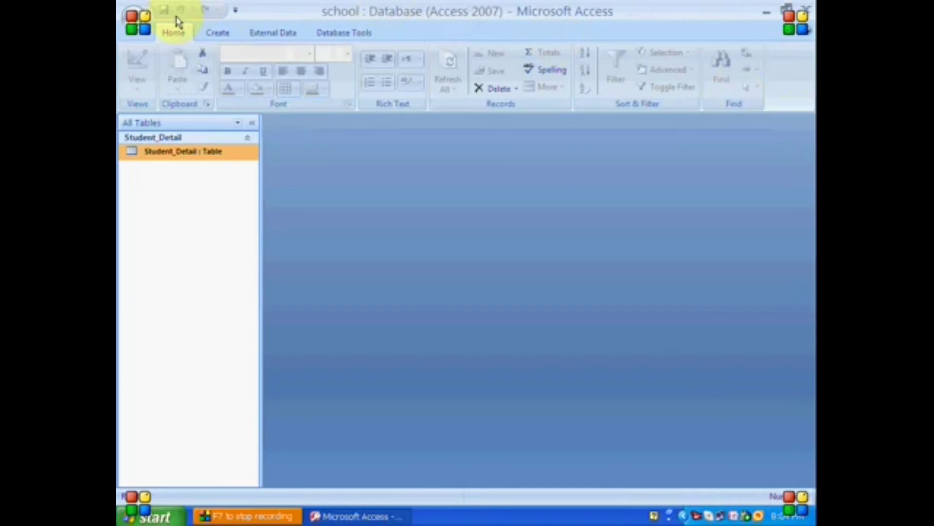
# - Create a form automatically from the Student_Detail table
pyautogui.click(218, 32)
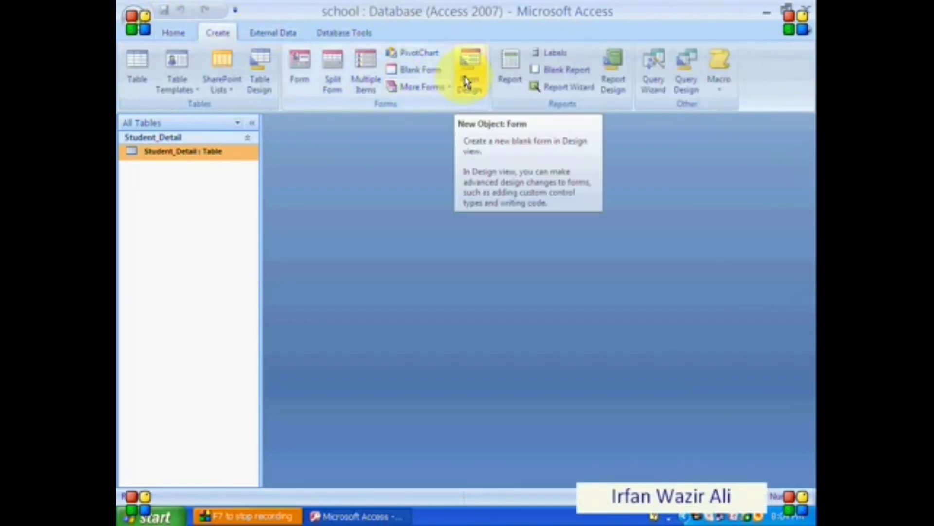
pyautogui.click(298, 83)
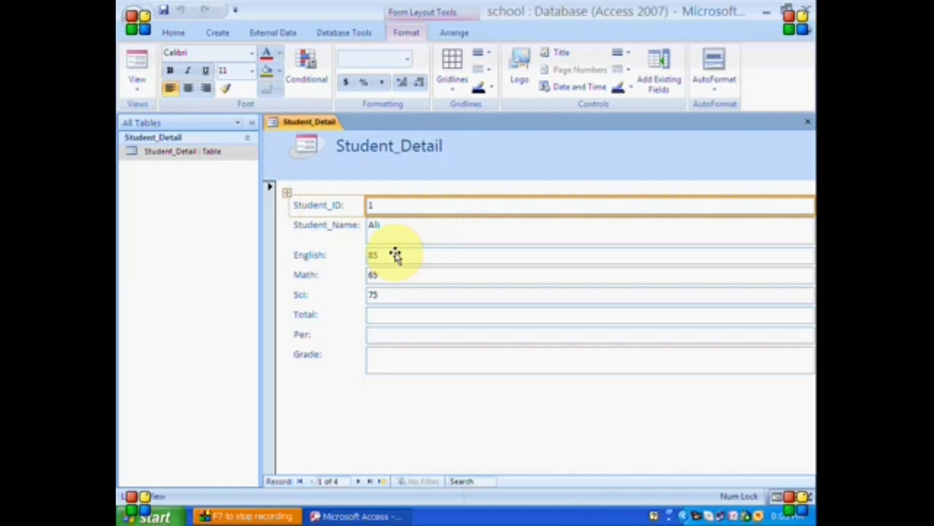
# - Select the form's English, Math and Sci fields in the layout and switch the form to Form View
pyautogui.click(421, 238)
pyautogui.click(417, 256)
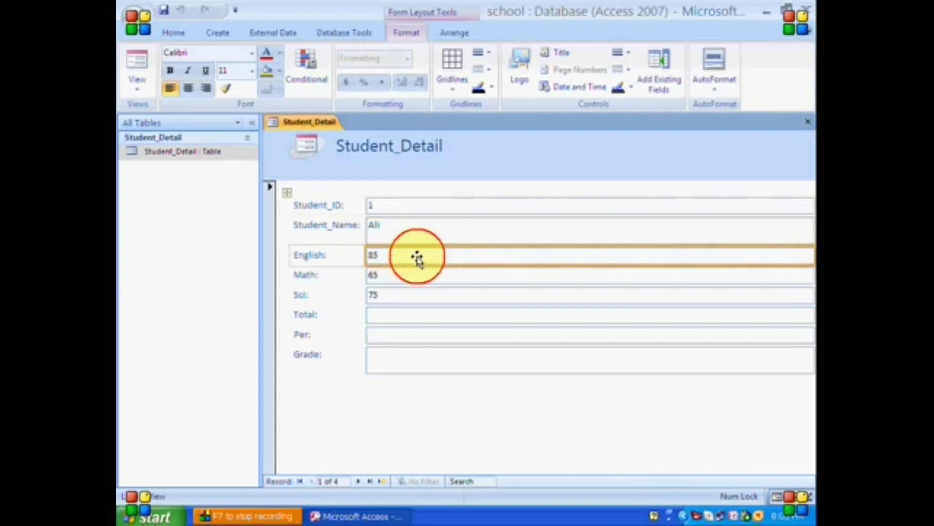
pyautogui.click(411, 280)
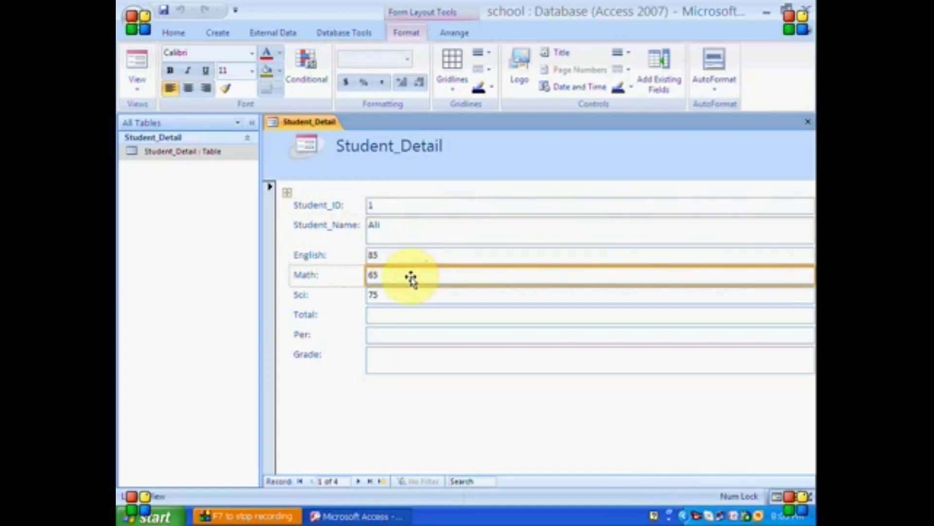
pyautogui.click(405, 297)
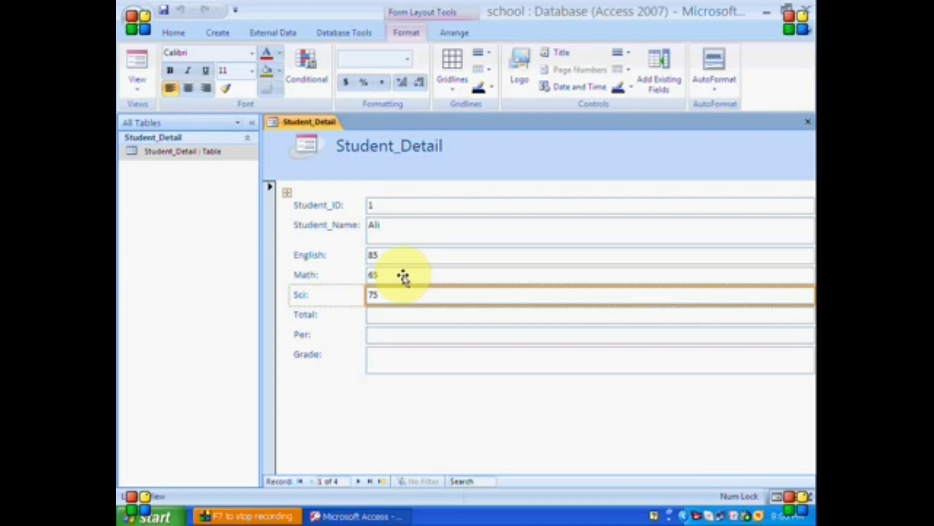
pyautogui.press('F5')
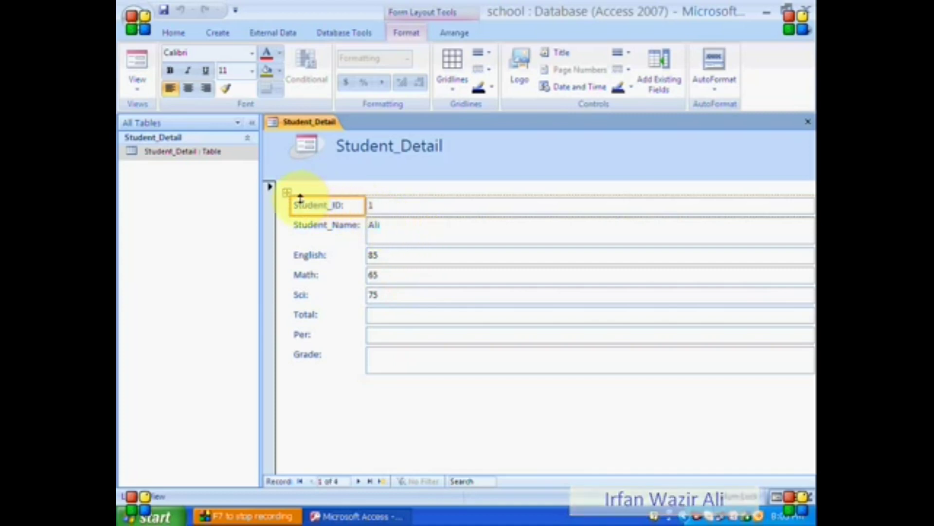
pyautogui.click(136, 88)
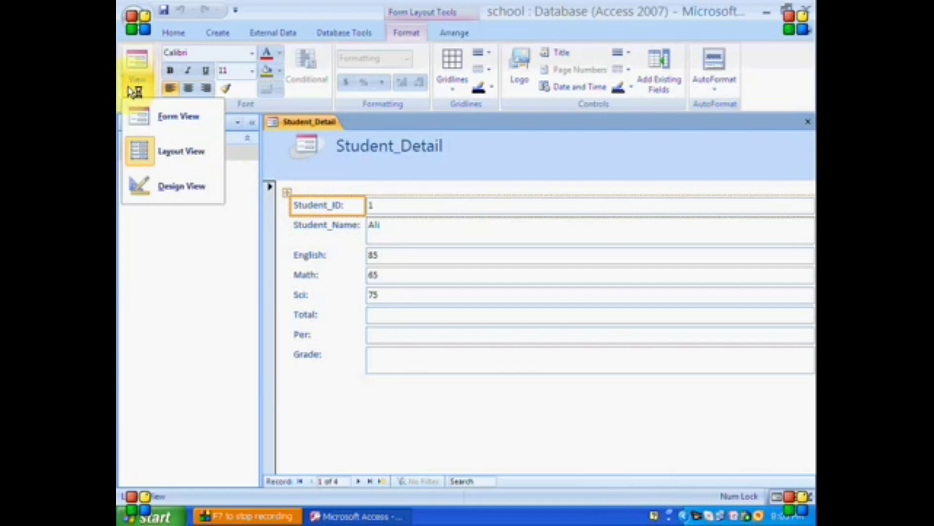
pyautogui.click(149, 118)
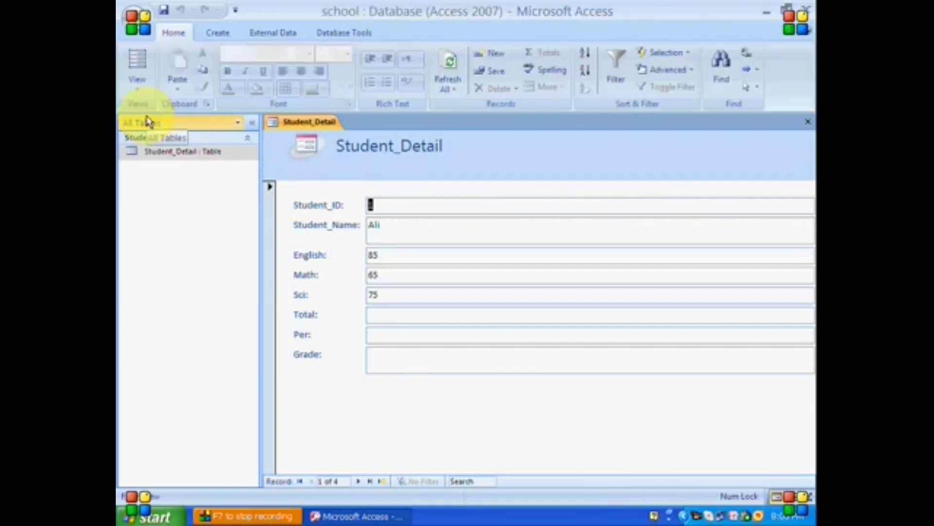
# - Place the cursor in the first record's Student_ID, Student_Name, English, Math and Total fields in turn
pyautogui.click(403, 206)
pyautogui.click(403, 232)
pyautogui.click(396, 257)
pyautogui.click(397, 278)
pyautogui.click(392, 317)
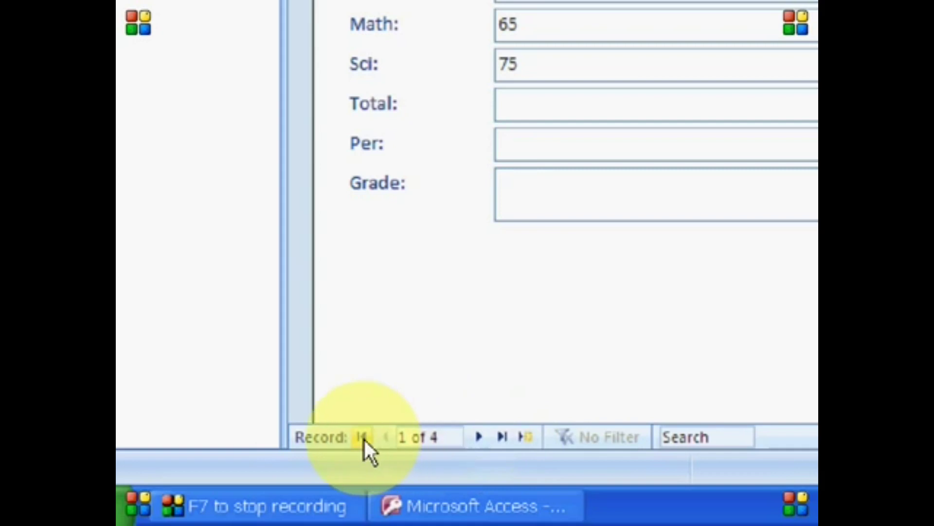
# - Browse the form's records forward and back, including the first and last, and start a new blank record
pyautogui.click(480, 437)
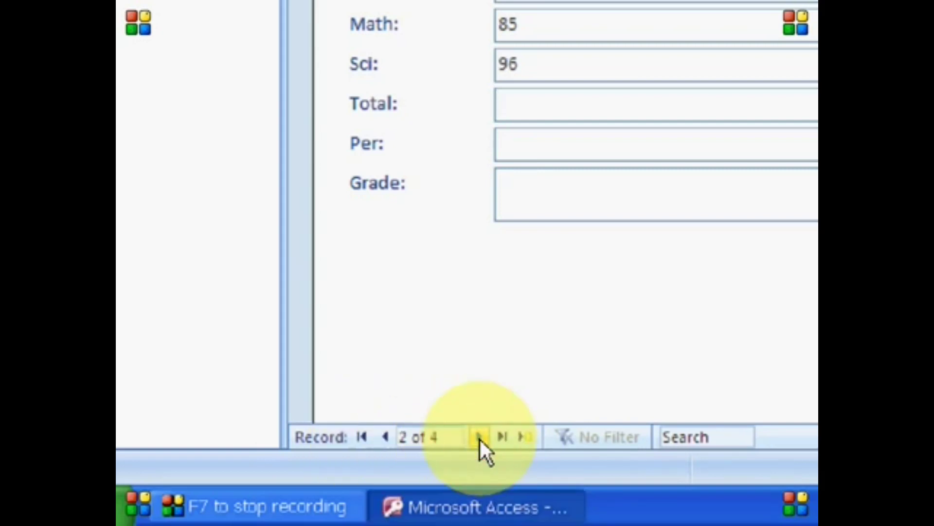
pyautogui.click(479, 436)
pyautogui.click(479, 437)
pyautogui.click(386, 437)
pyautogui.click(386, 437)
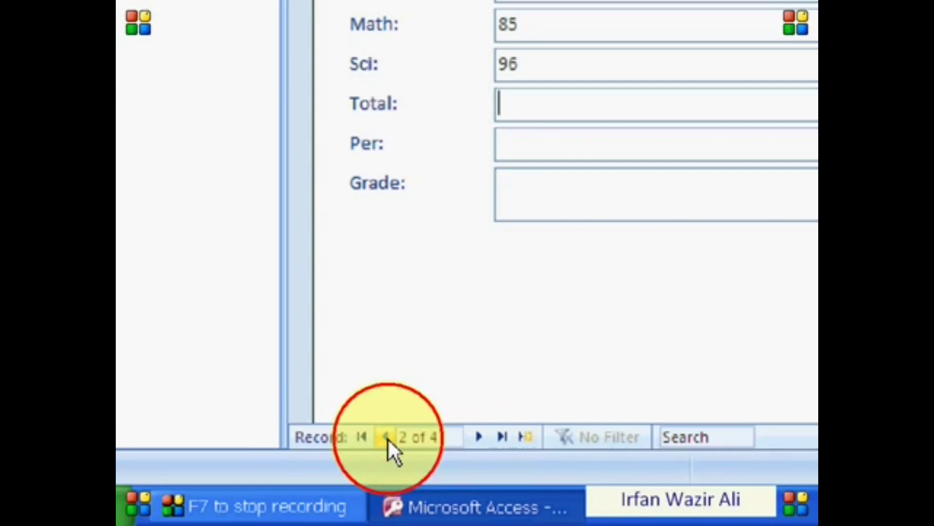
pyautogui.click(364, 438)
pyautogui.click(499, 438)
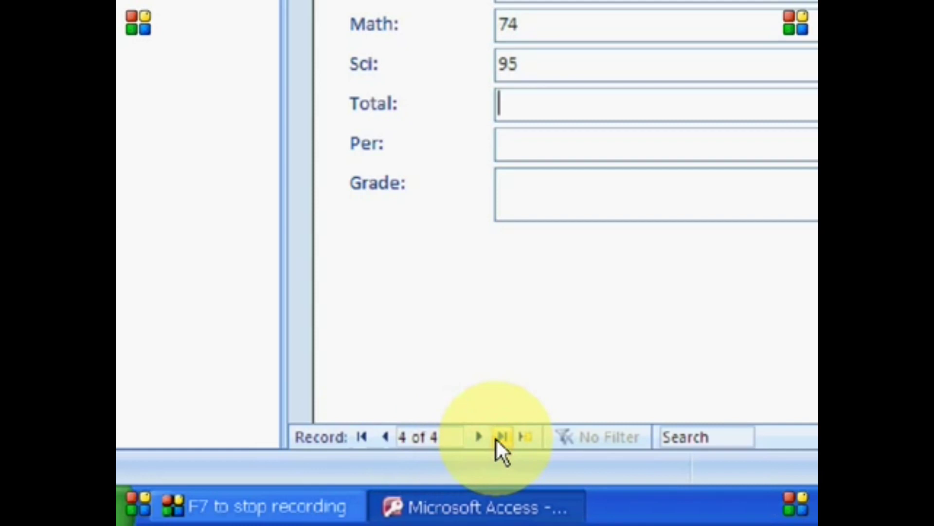
pyautogui.click(530, 439)
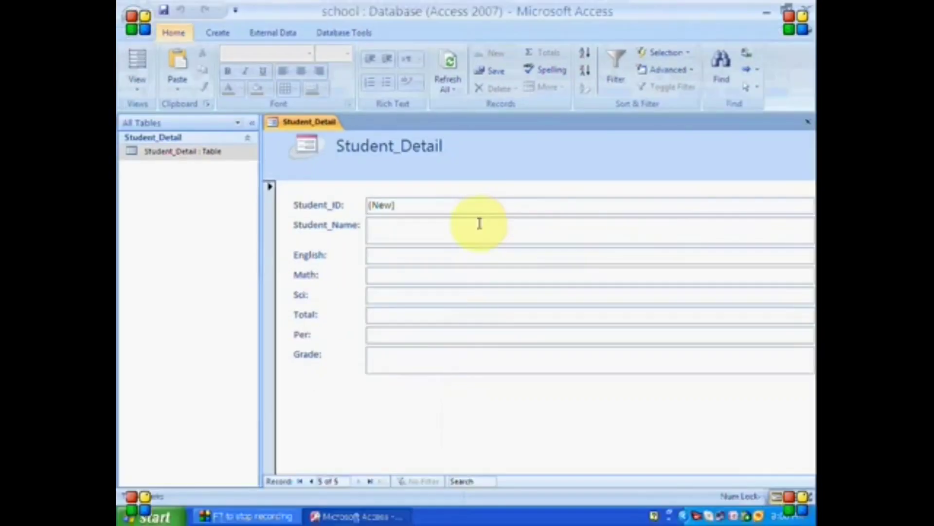
# - Enter a new student's name with English 54, Math 65 and Sci 57, and advance to a new blank record
pyautogui.click(663, 158)
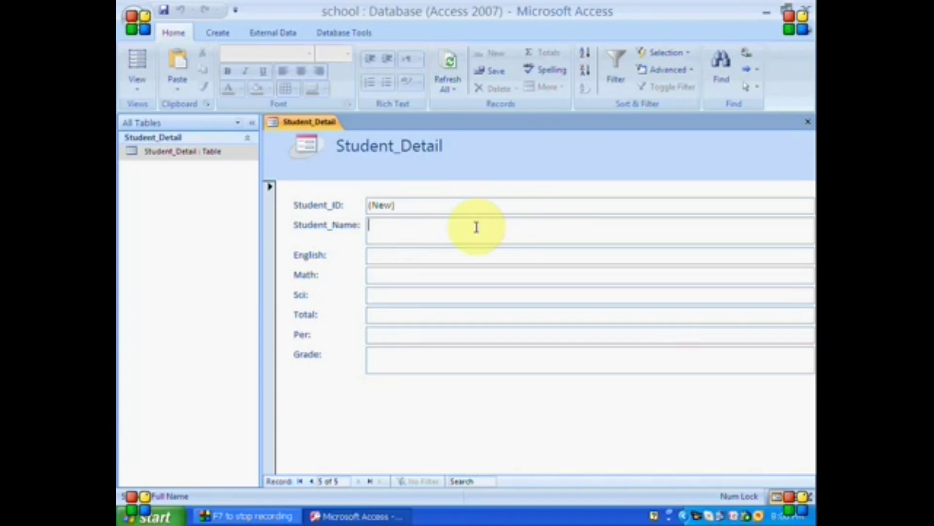
pyautogui.write('Was')
pyautogui.press('BackSpace')
pyautogui.write('fi')
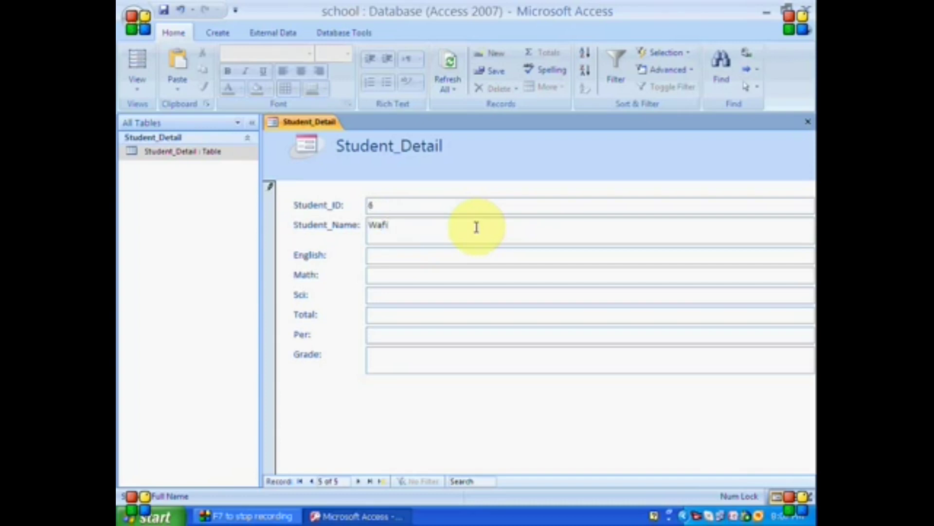
pyautogui.press('Tab')
pyautogui.write('5465')
pyautogui.press('Tab')
pyautogui.write('57')
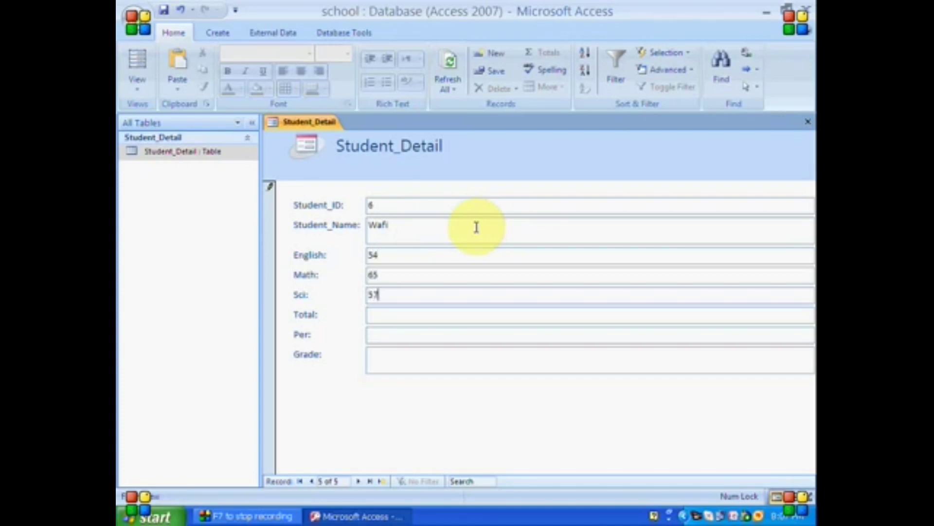
pyautogui.press('Tab')
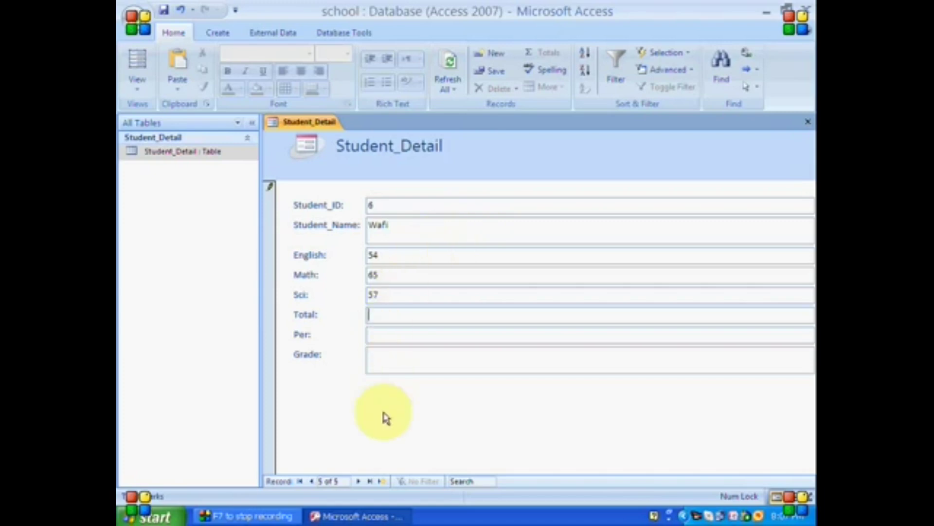
pyautogui.click(361, 483)
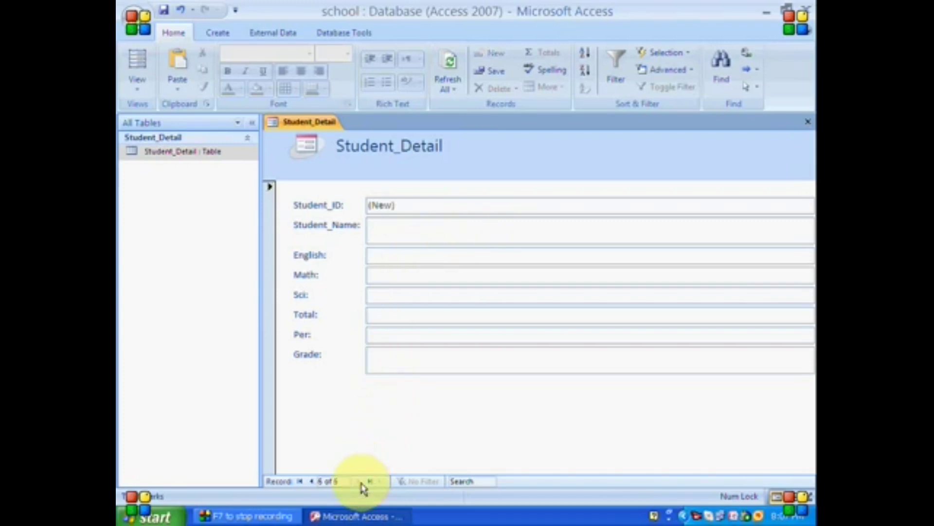
# - Add another student record with the student's name, English 74, Math 85 and Sci 95, and advance to a blank record
pyautogui.click(414, 231)
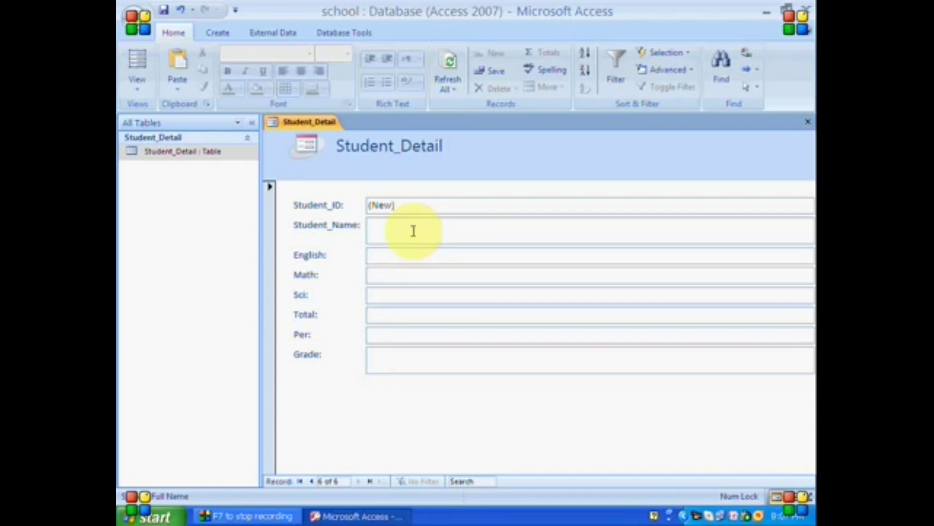
pyautogui.write('Saleem')
pyautogui.press('Tab')
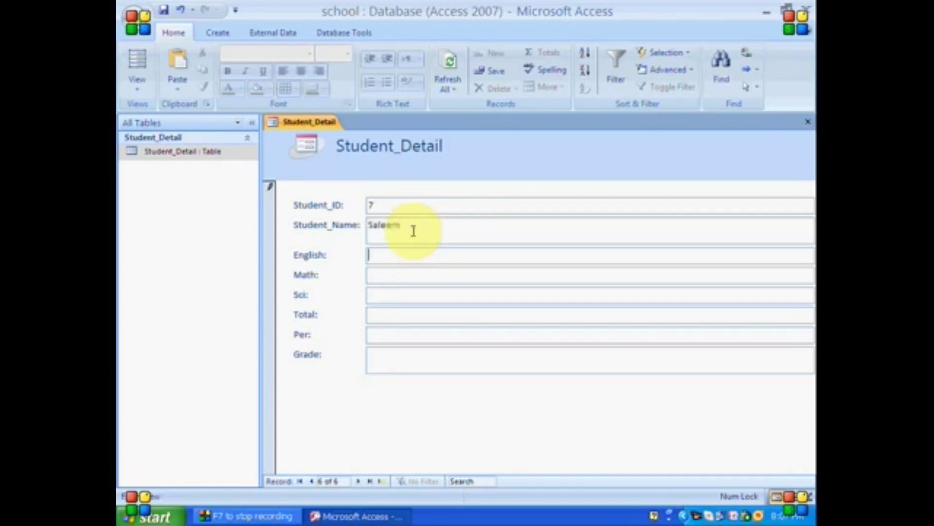
pyautogui.write('74')
pyautogui.press('Tab')
pyautogui.write('85')
pyautogui.press('Tab')
pyautogui.write('95')
pyautogui.press('Tab')
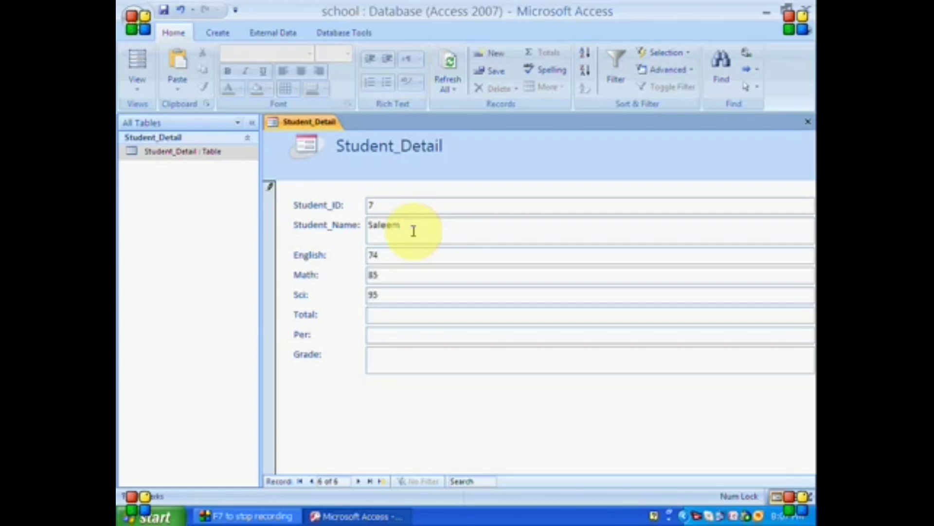
pyautogui.click(358, 480)
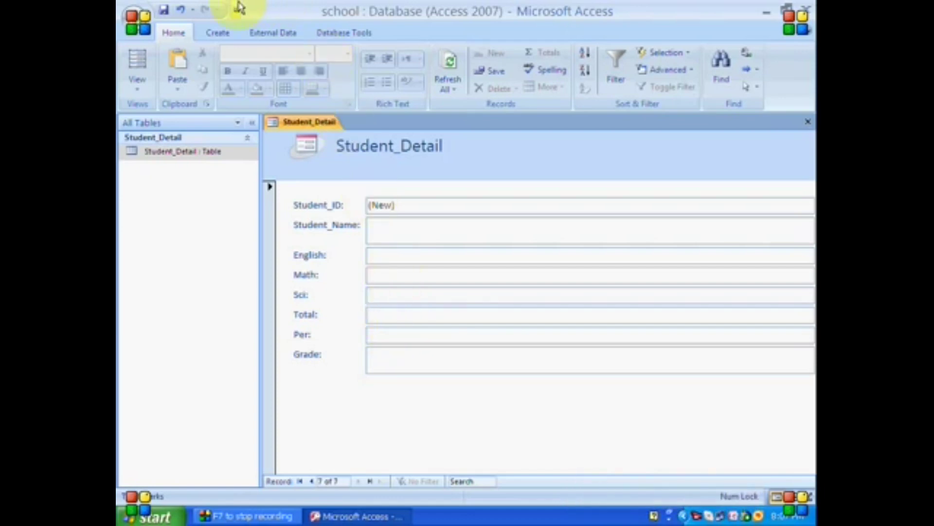
# - Close the form, saving it under the form name Student_Detail
pyautogui.click(165, 12)
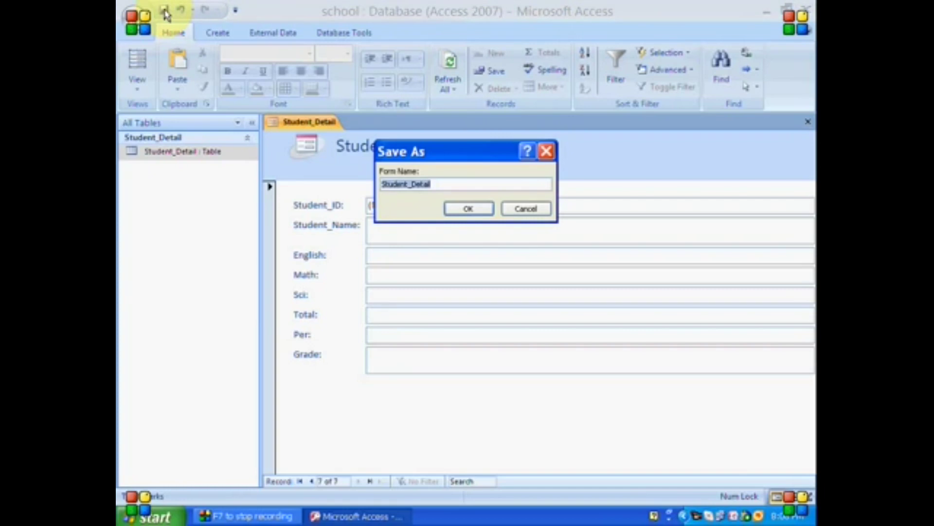
pyautogui.click(546, 211)
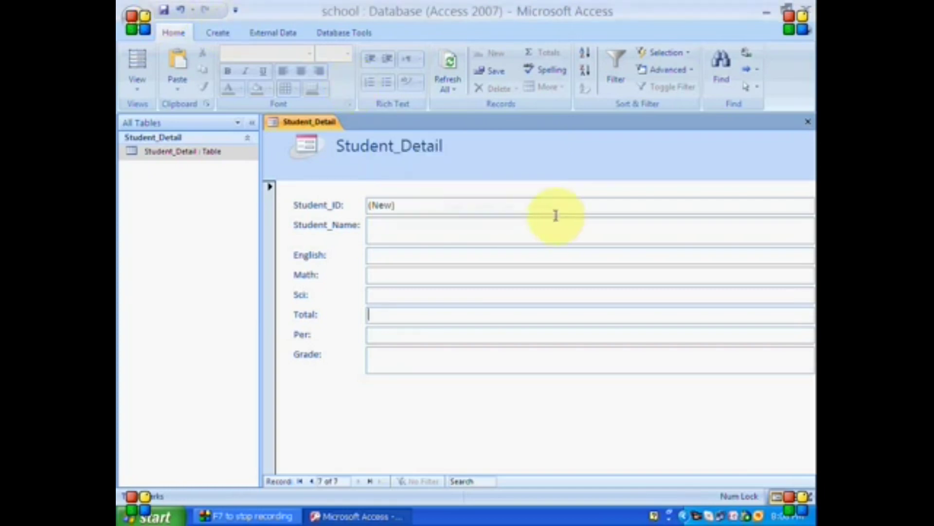
pyautogui.click(808, 121)
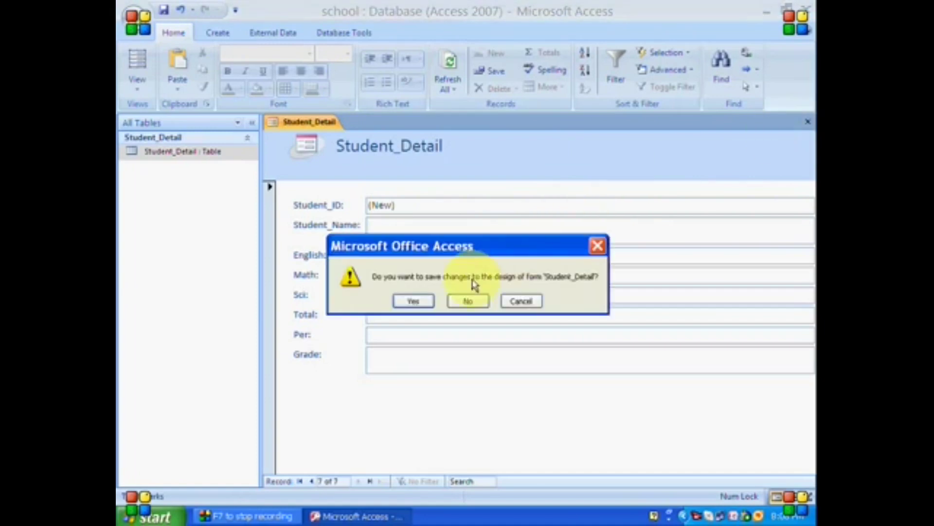
pyautogui.click(413, 300)
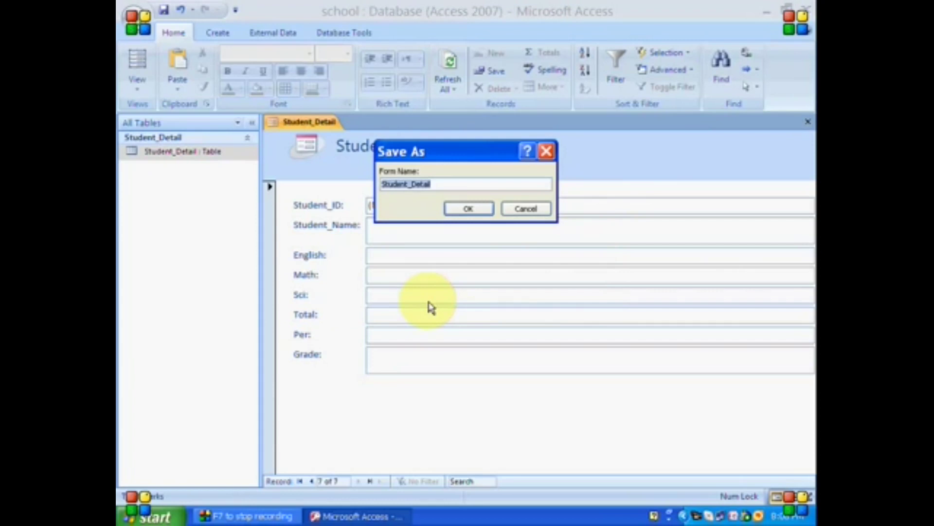
pyautogui.press('End')
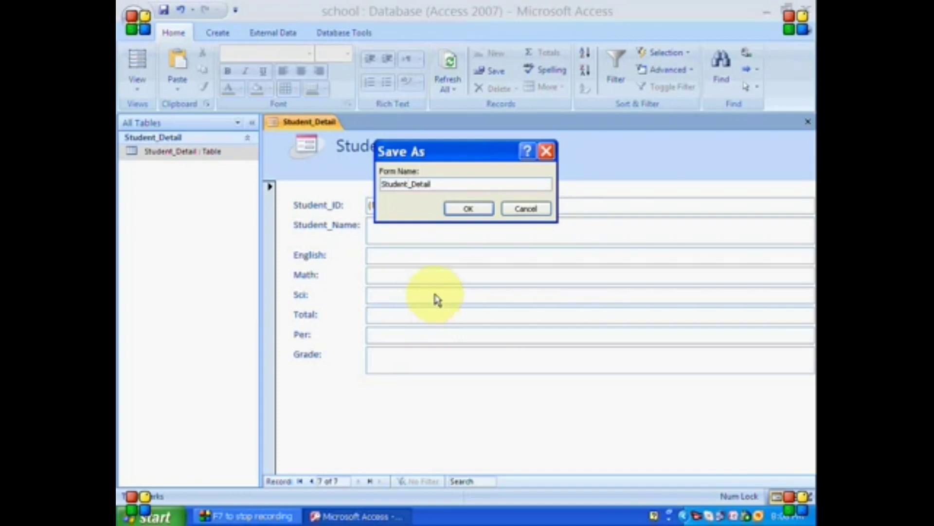
pyautogui.click(462, 211)
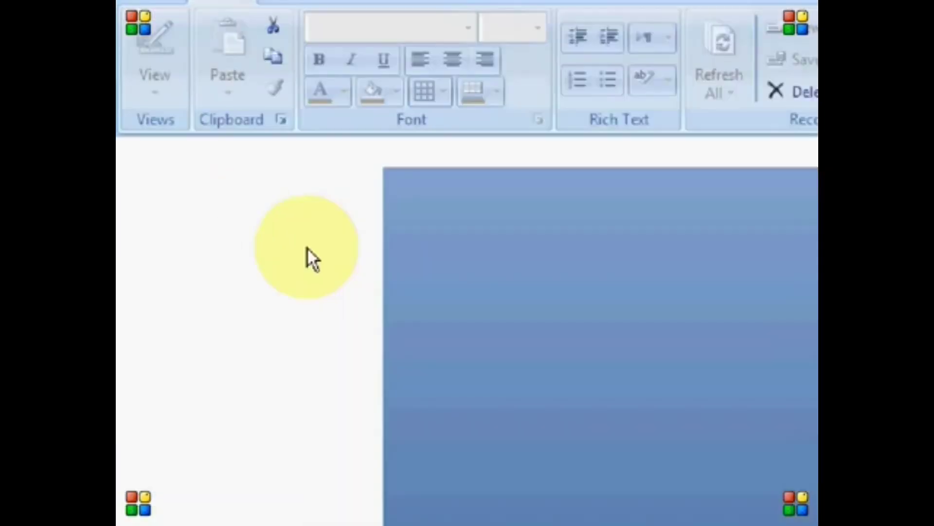
# - Open the Student_Detail table to check the records entered through the form, and close it
pyautogui.click(220, 153)
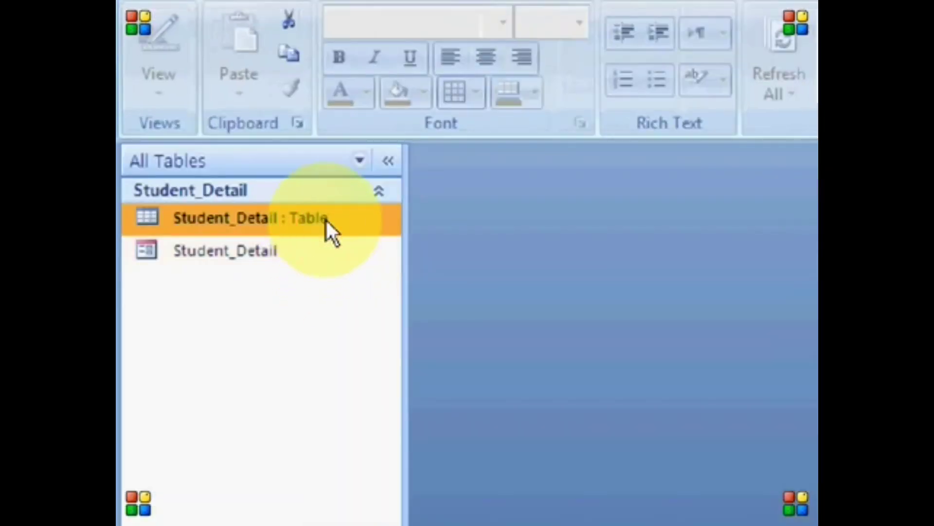
pyautogui.click(326, 249)
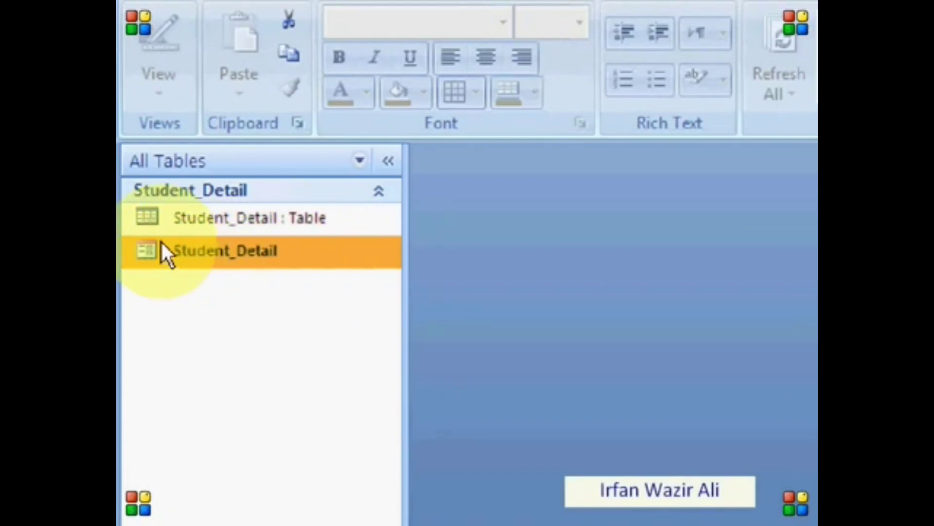
pyautogui.doubleClick(184, 222)
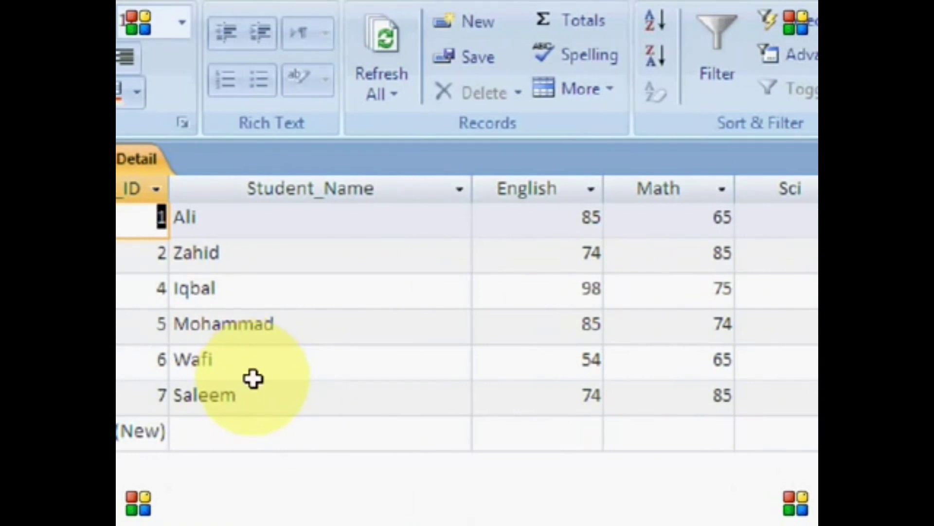
pyautogui.click(805, 124)
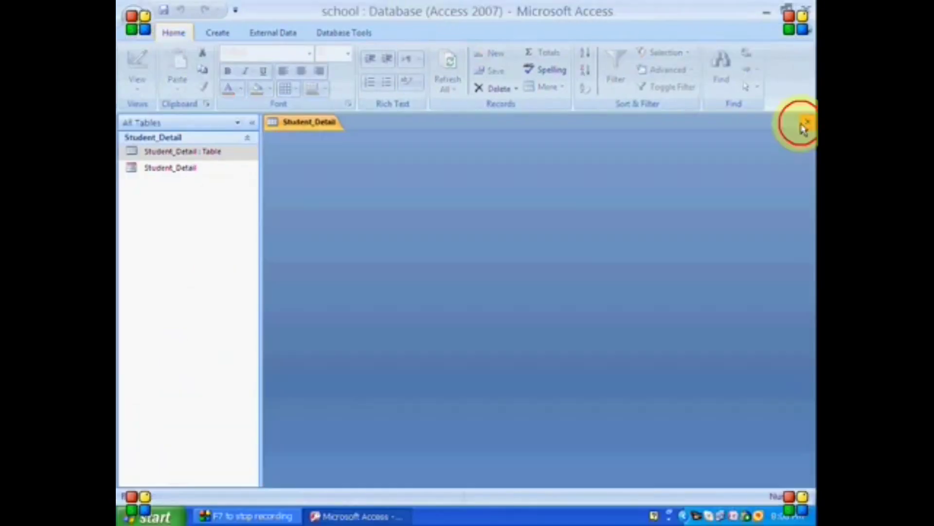
# - Open the saved Student_Detail form, browse forward through its records and close it
pyautogui.doubleClick(193, 176)
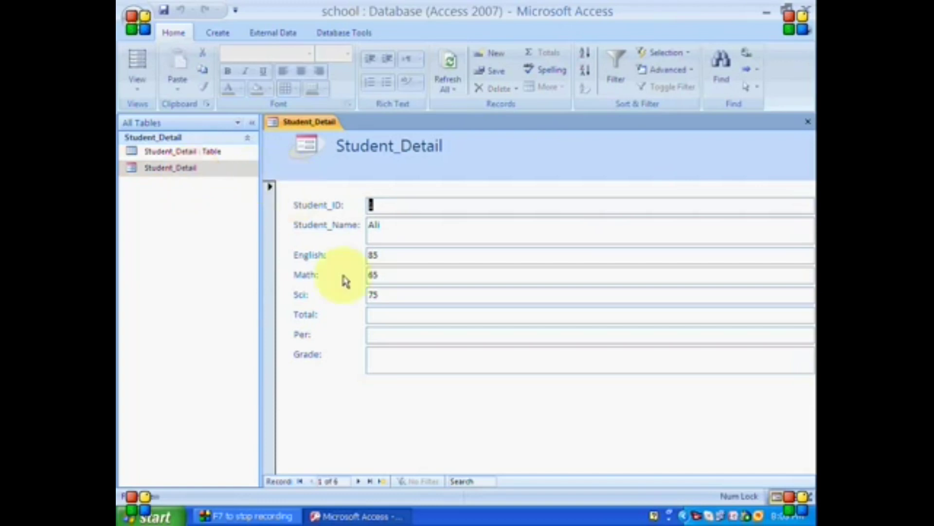
pyautogui.click(359, 482)
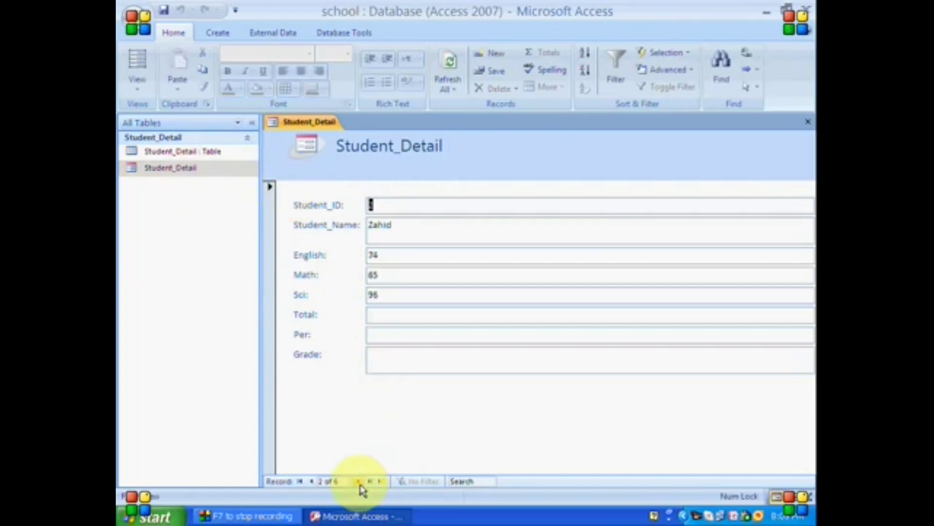
pyautogui.doubleClick(359, 482)
pyautogui.click(359, 481)
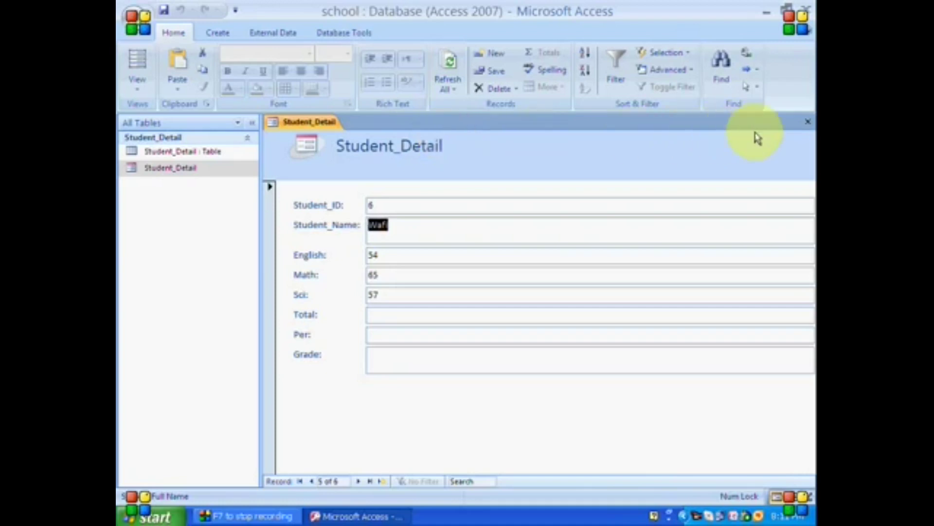
pyautogui.click(807, 126)
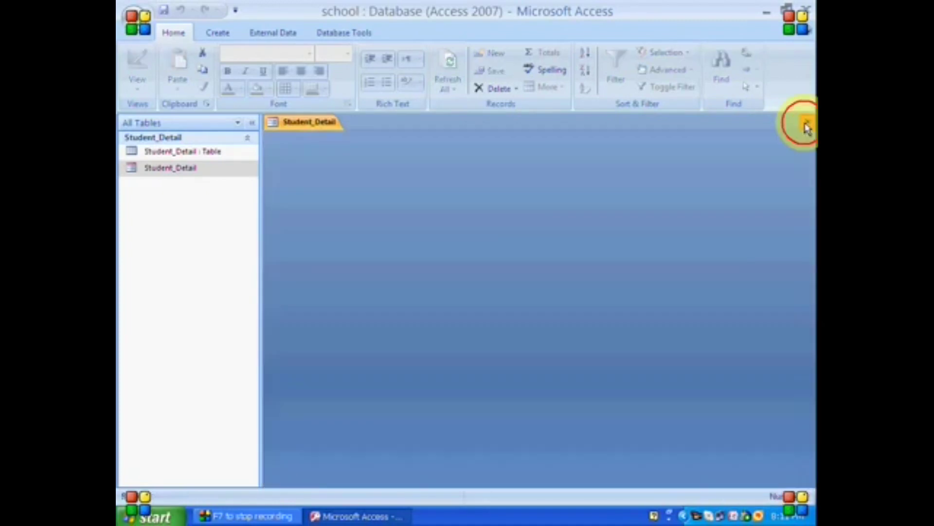
# - Open the Student_Detail form in Design View and extend the Detail section below the Grade field to about the 3.25 ruler mark
pyautogui.rightClick(186, 167)
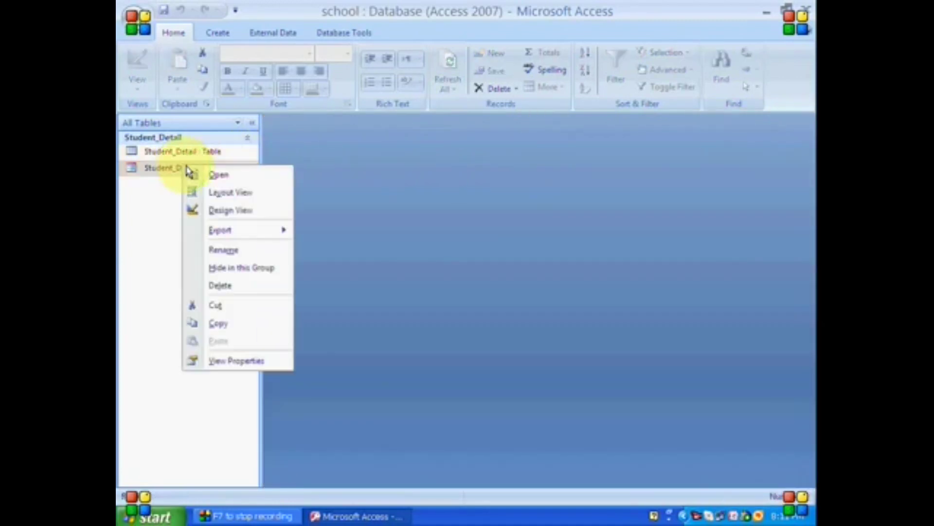
pyautogui.click(204, 209)
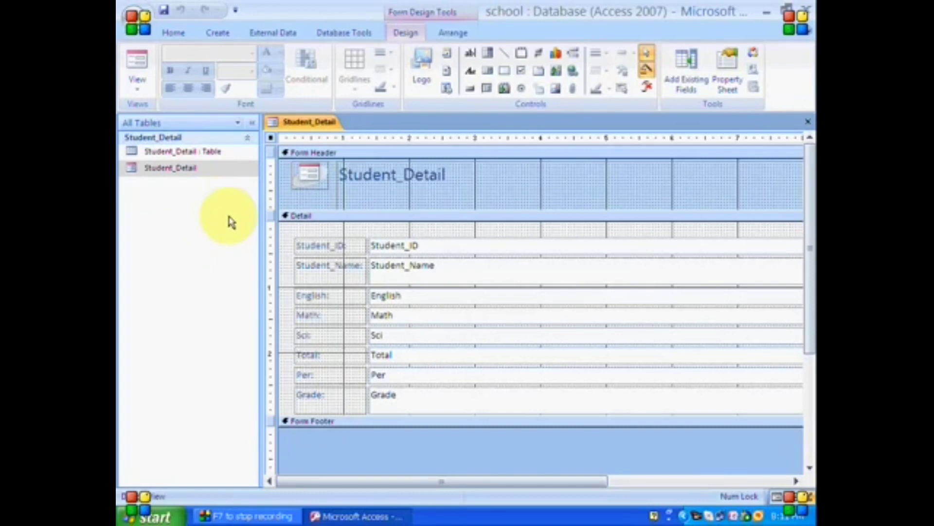
pyautogui.moveTo(405, 415); pyautogui.dragTo(403, 432)
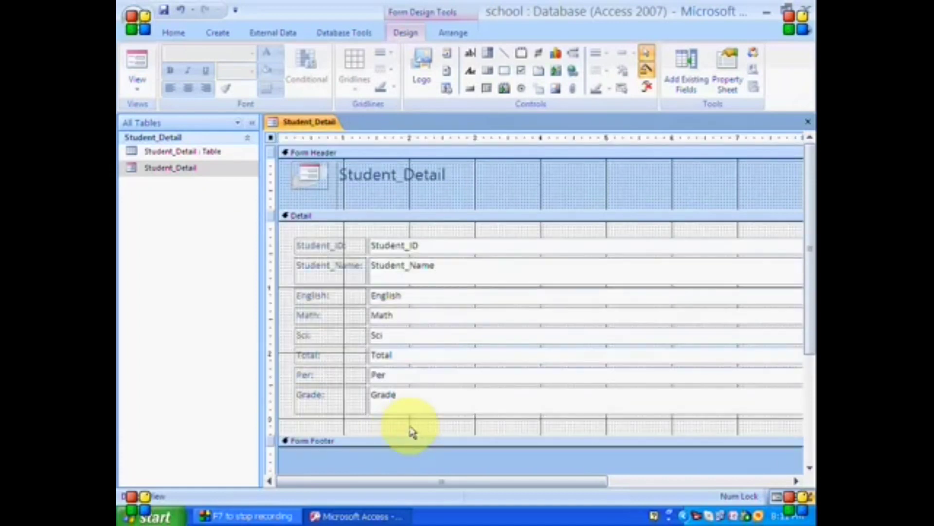
# - Narrow the Student_Detail title label in the Form Header so its right edge sits at about the 3 ruler mark
pyautogui.click(557, 481)
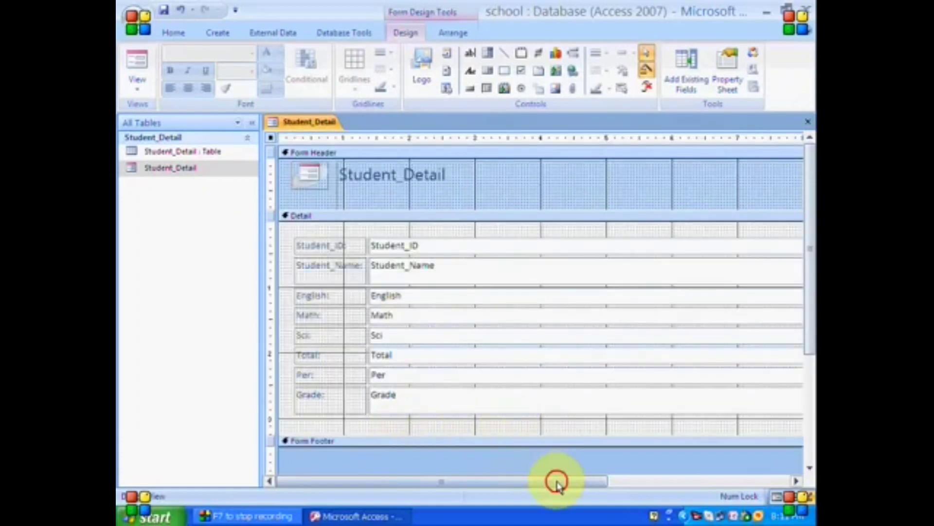
pyautogui.moveTo(572, 484); pyautogui.dragTo(600, 486)
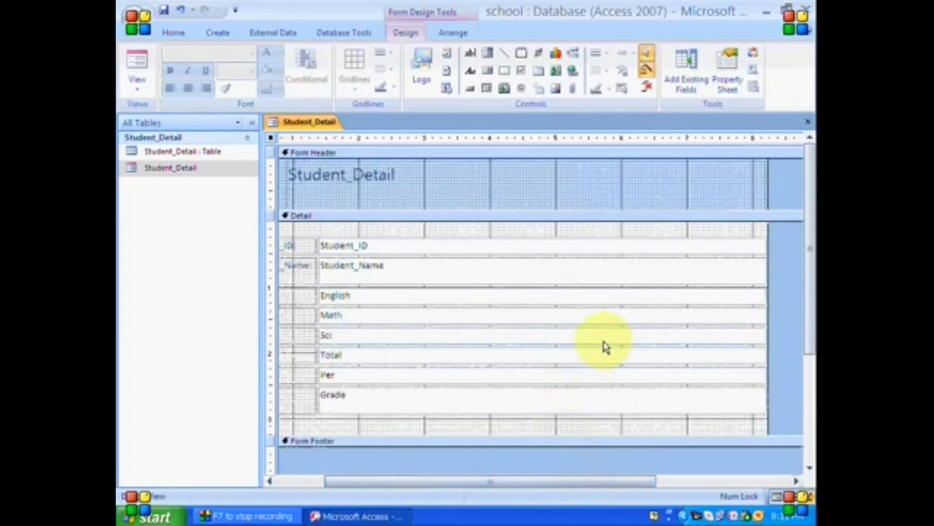
pyautogui.click(753, 190)
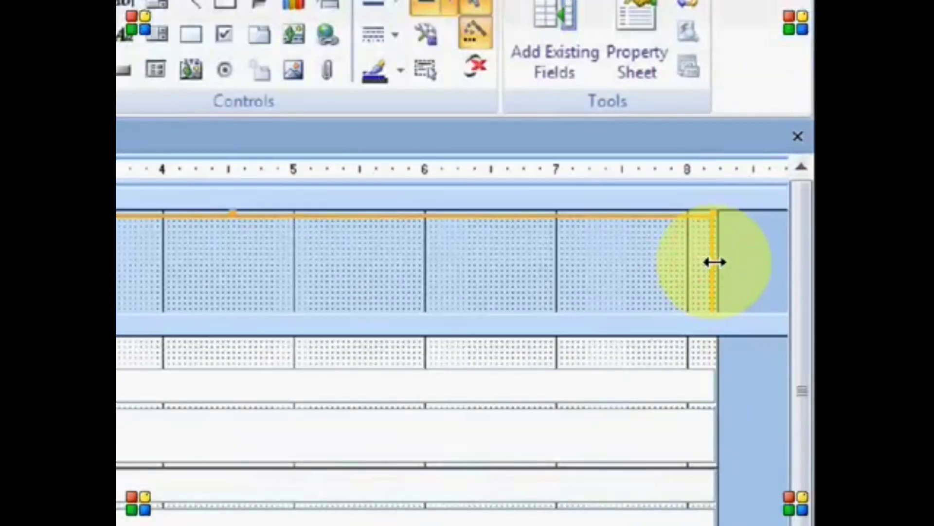
pyautogui.moveTo(714, 261); pyautogui.dragTo(47, 257)
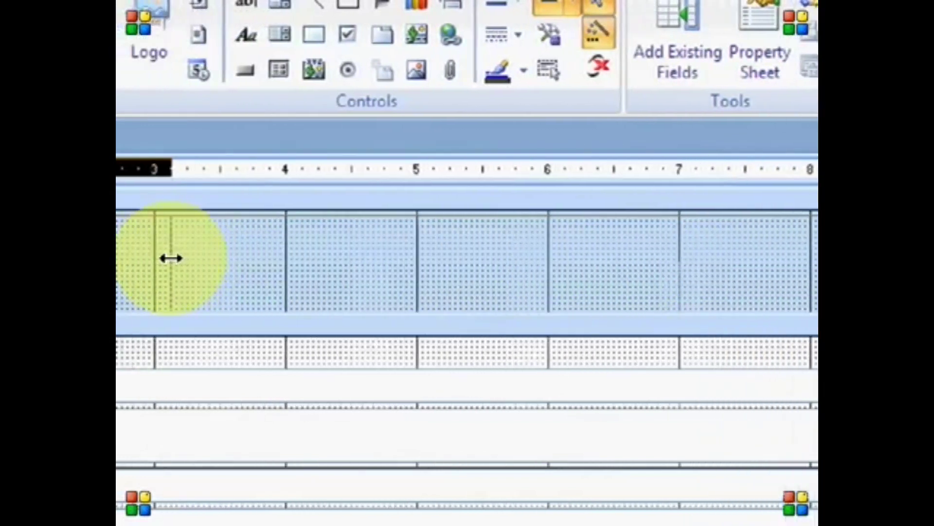
pyautogui.moveTo(170, 258); pyautogui.dragTo(151, 257)
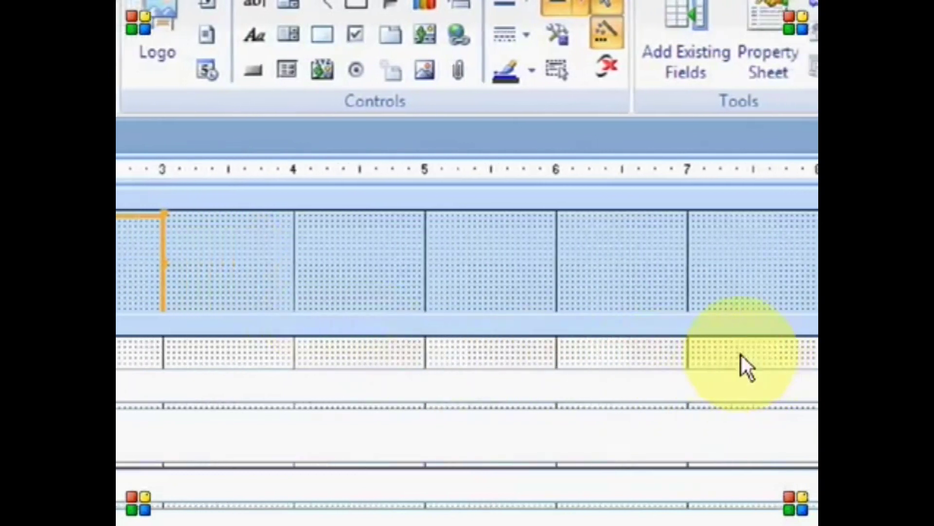
# - Narrow all the Detail section's text boxes together to about the 3 ruler mark and reduce the form's width to about 4
pyautogui.moveTo(723, 350); pyautogui.dragTo(727, 471)
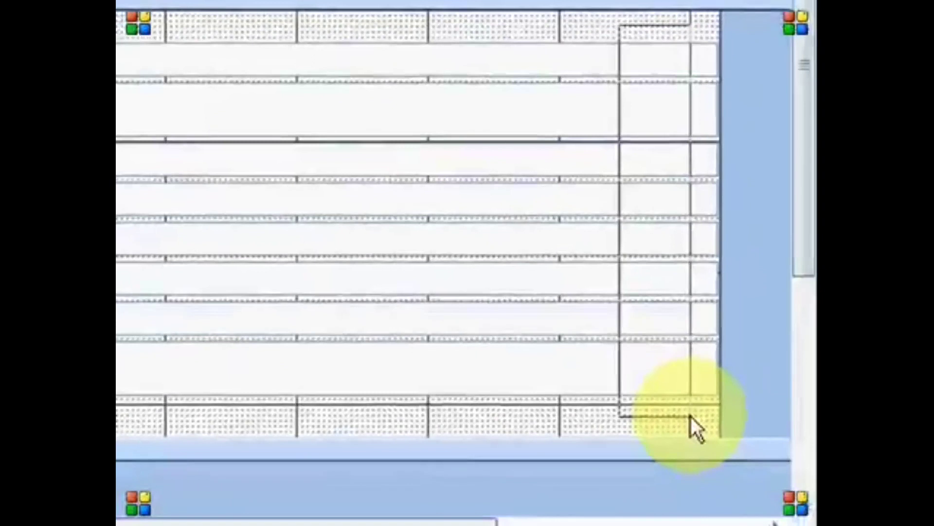
pyautogui.moveTo(691, 416); pyautogui.dragTo(689, 419)
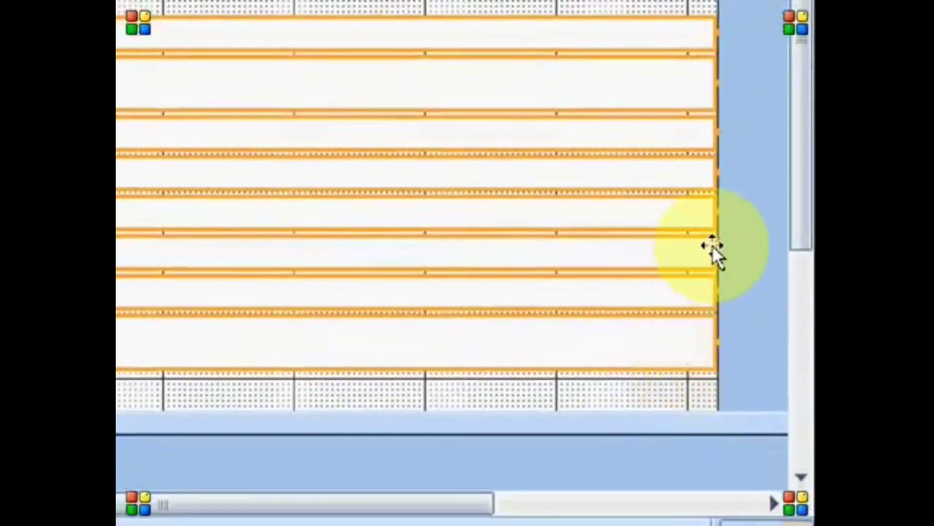
pyautogui.moveTo(716, 209); pyautogui.dragTo(253, 212)
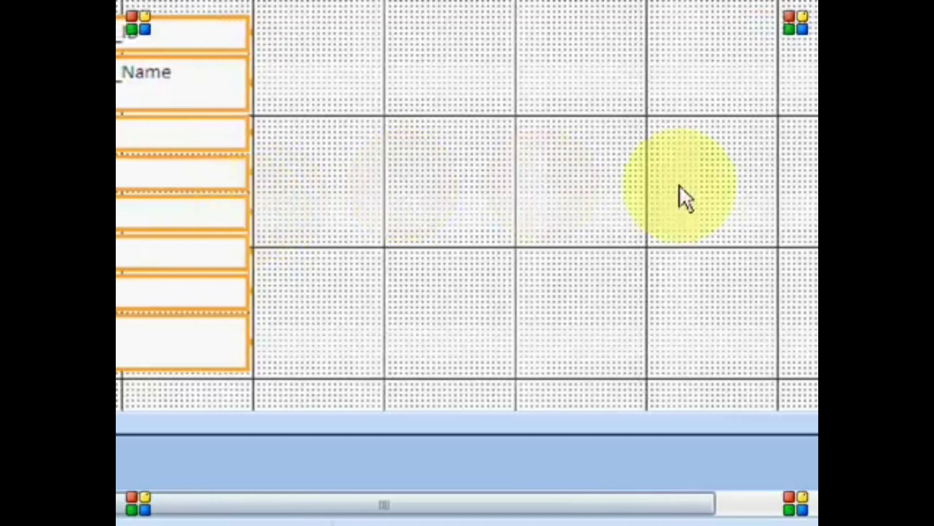
pyautogui.moveTo(750, 185); pyautogui.dragTo(250, 183)
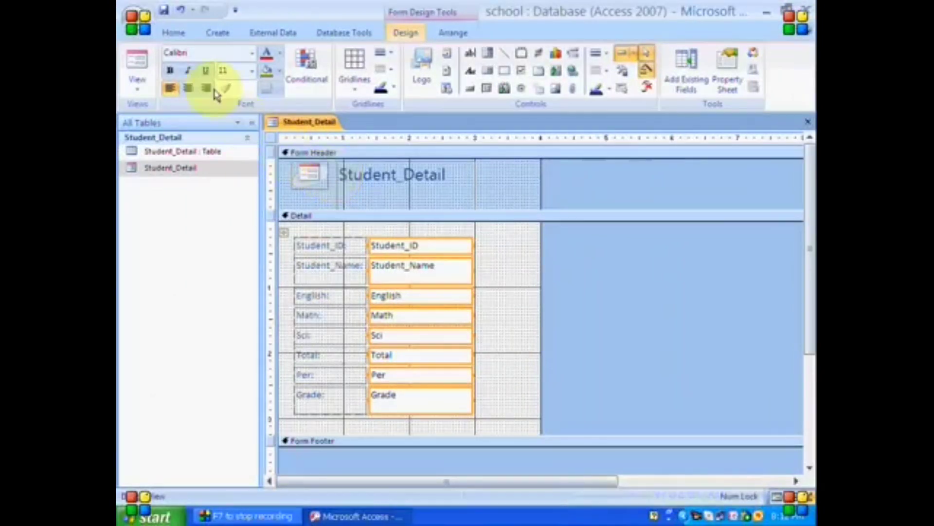
# - Preview the Student_Detail form with its narrowed text boxes in Form View and return to Design View
pyautogui.click(141, 88)
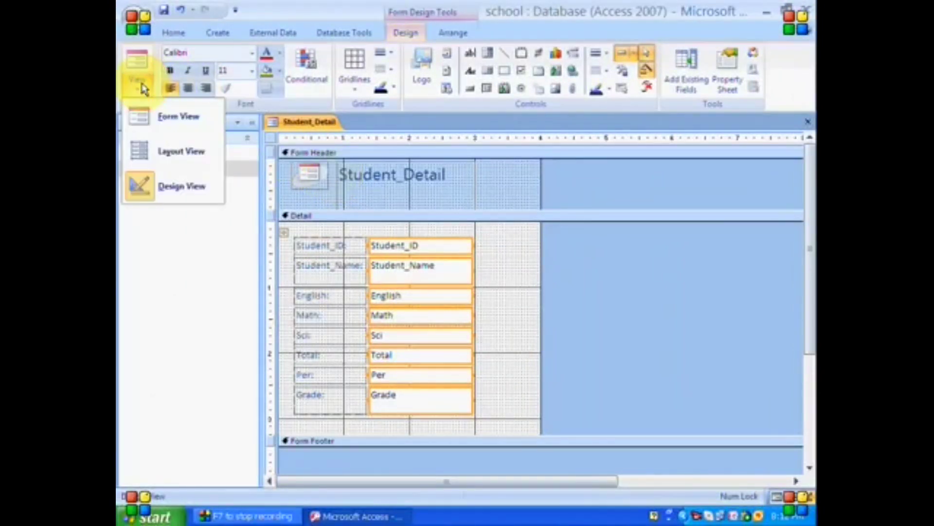
pyautogui.click(147, 119)
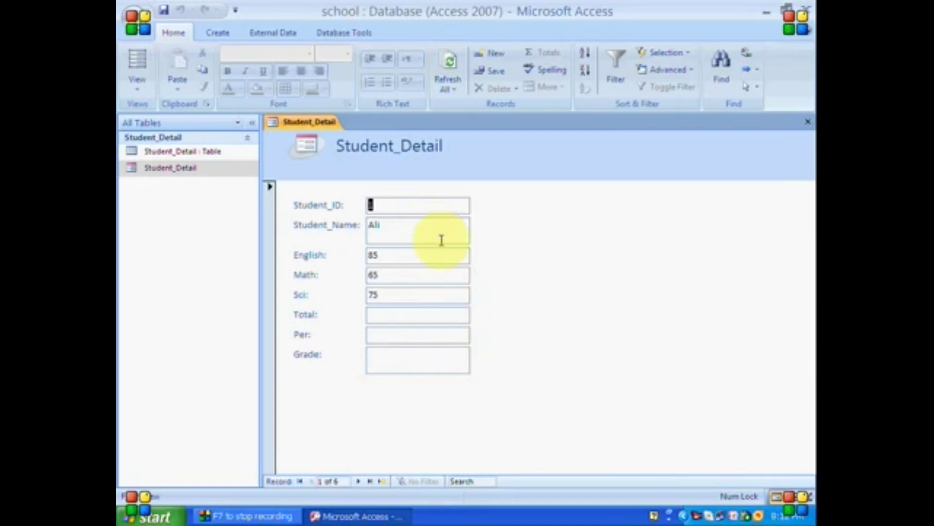
pyautogui.click(138, 87)
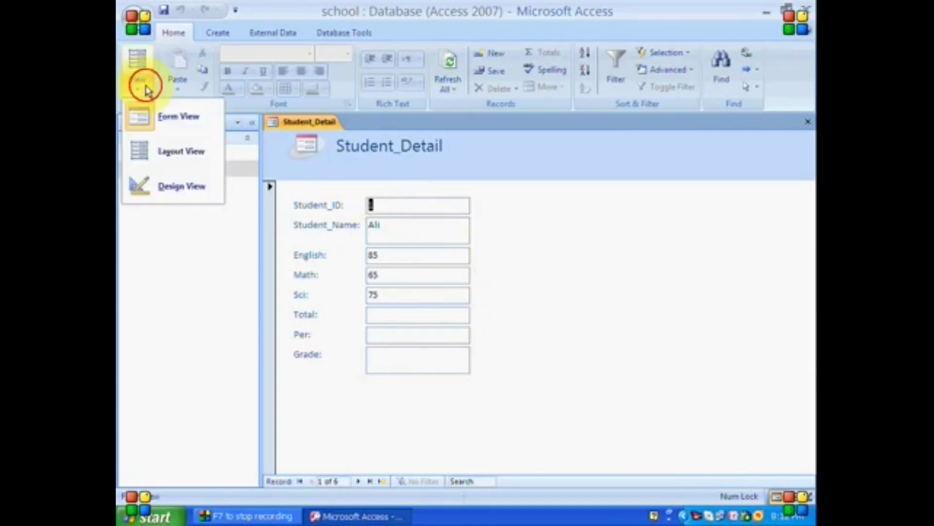
pyautogui.click(160, 187)
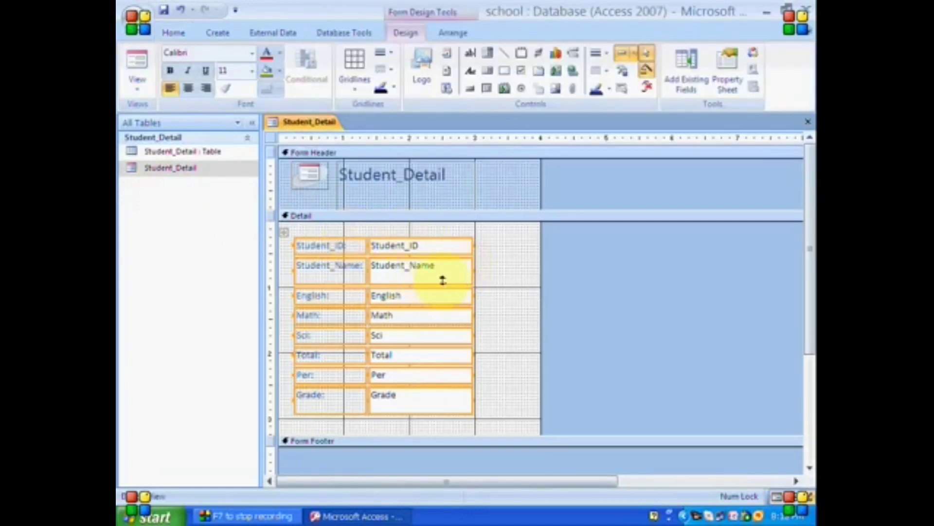
# - Shorten the Student_Name label and text box together to about the same single-line height as the neighbouring fields
pyautogui.click(493, 265)
pyautogui.click(423, 279)
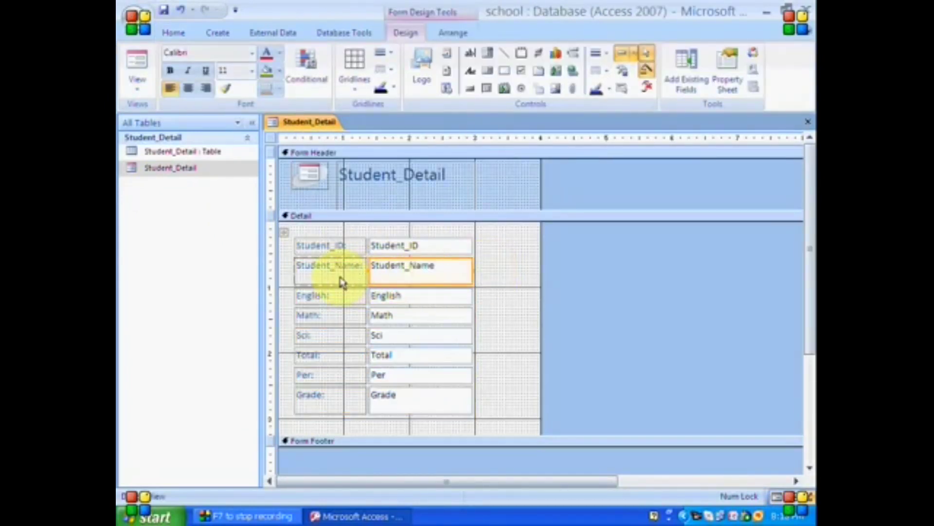
pyautogui.keyDown('shift'); pyautogui.click(340, 282); pyautogui.keyUp('shift')
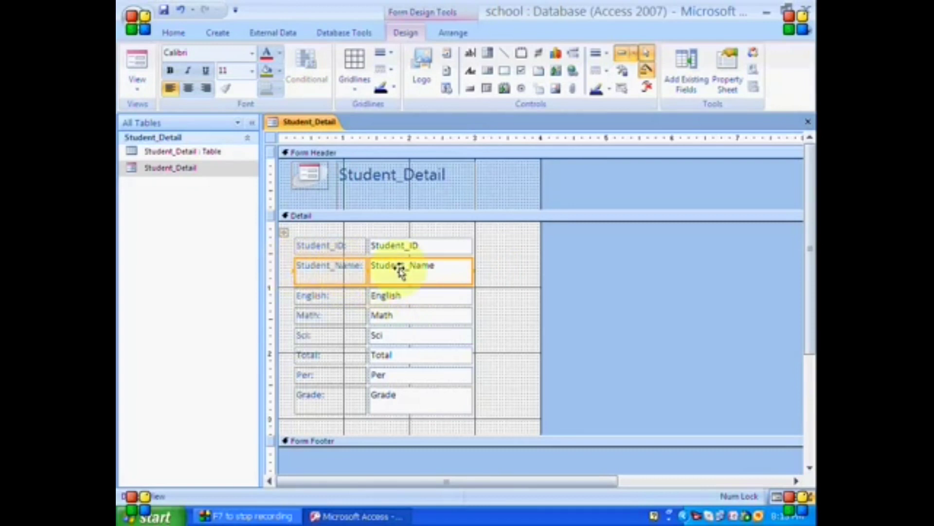
pyautogui.moveTo(471, 279); pyautogui.dragTo(473, 274)
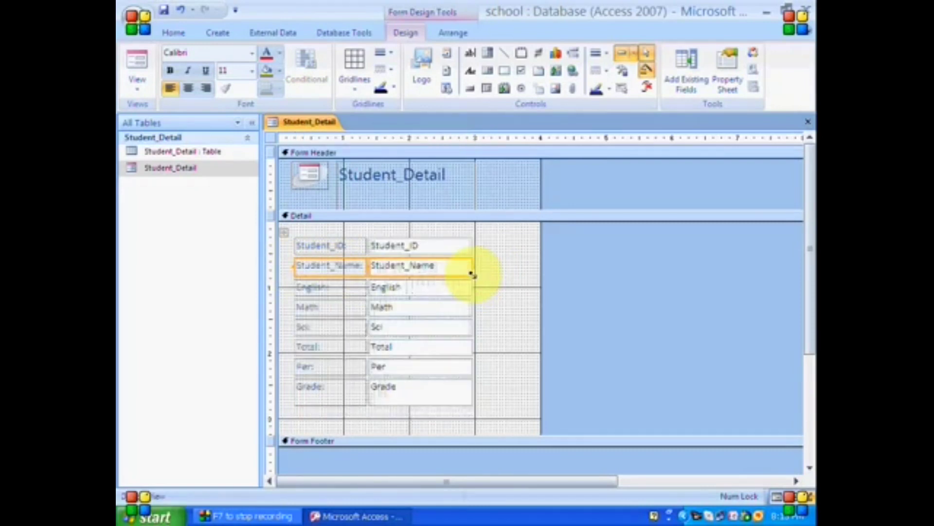
pyautogui.click(490, 273)
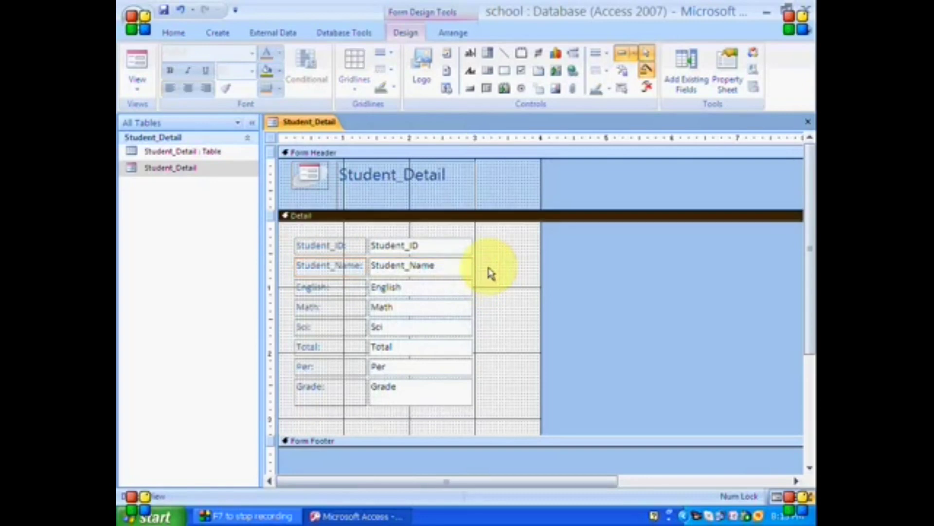
pyautogui.click(456, 265)
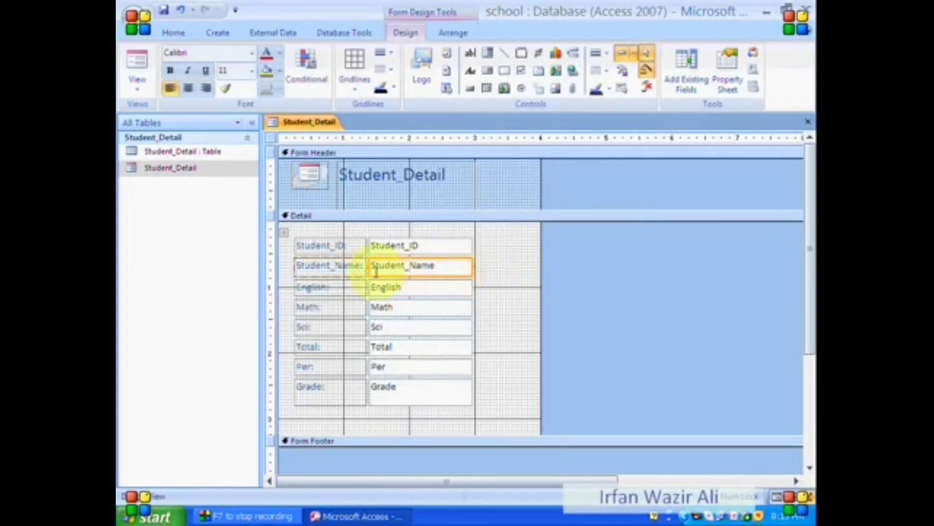
pyautogui.keyDown('shift'); pyautogui.click(358, 266); pyautogui.keyUp('shift')
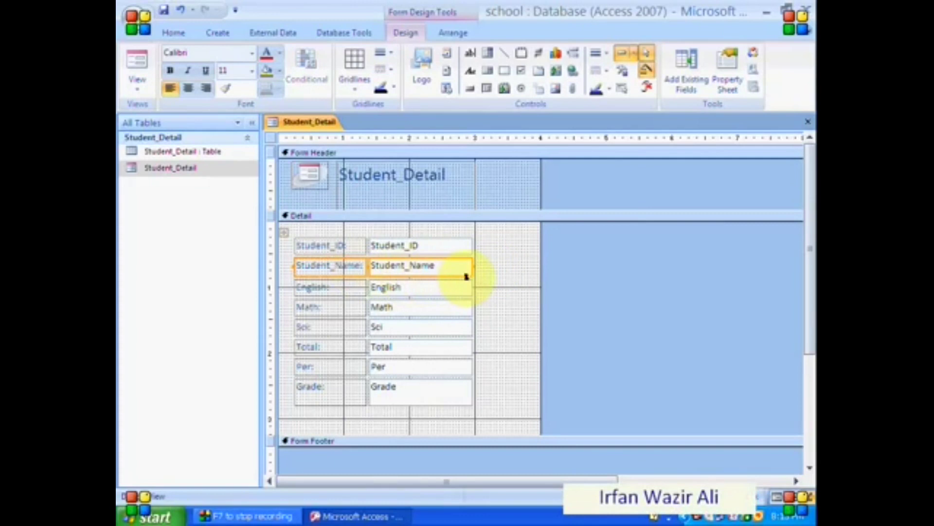
pyautogui.moveTo(471, 276); pyautogui.dragTo(472, 272)
pyautogui.click(357, 226)
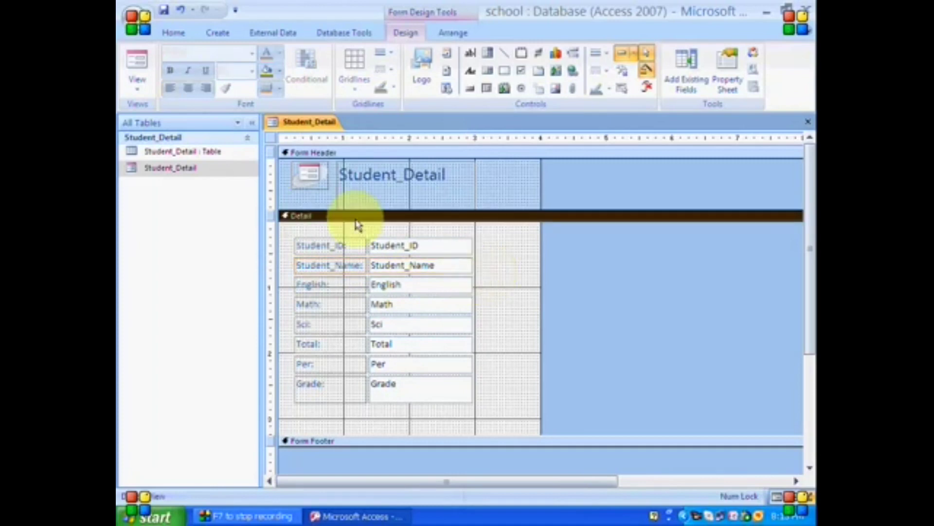
# - Check the shortened Student_Name row in Form View and return to Design View
pyautogui.click(145, 93)
pyautogui.click(151, 125)
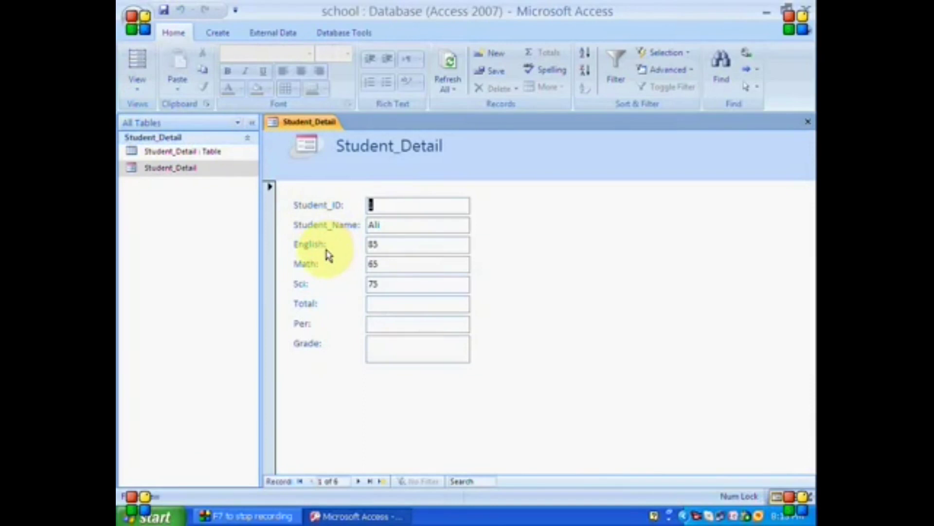
pyautogui.click(146, 86)
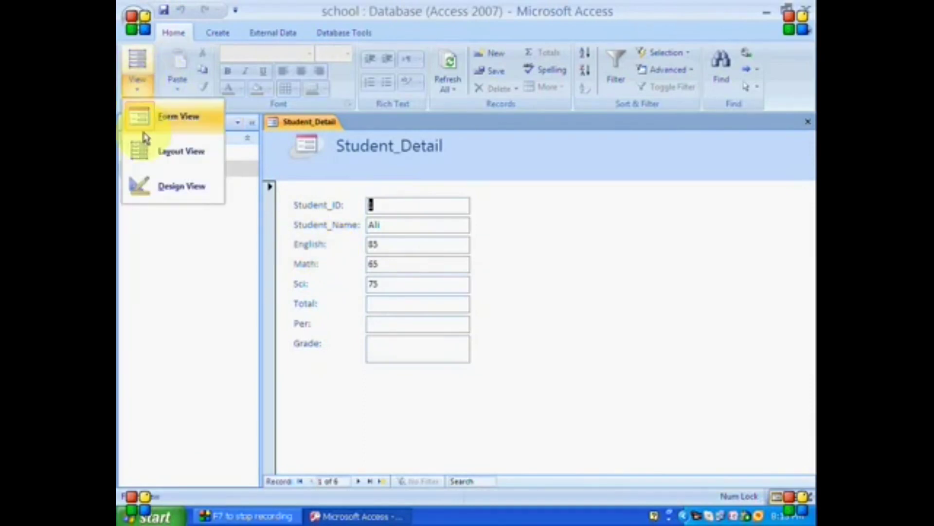
pyautogui.click(156, 187)
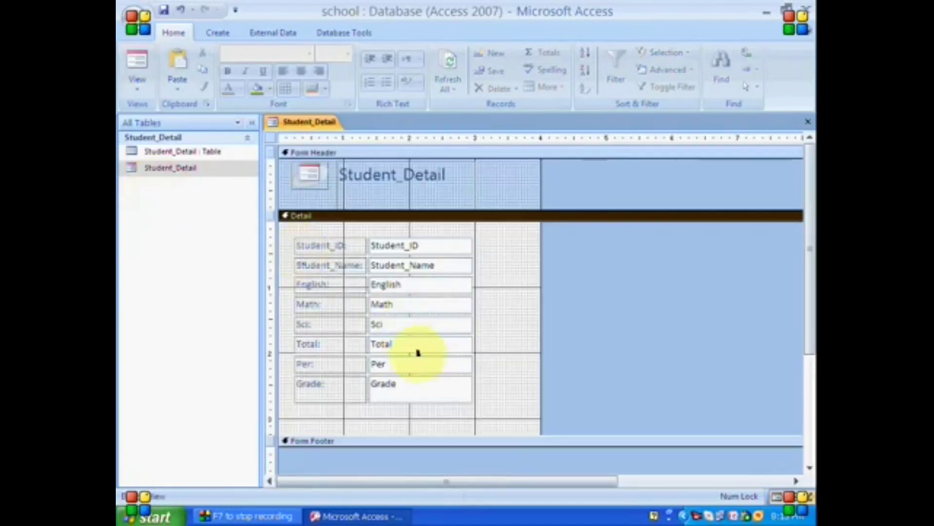
# - Shorten the Grade label and text box together to about the same single-line height as the Per row
pyautogui.click(377, 388)
pyautogui.keyDown('shift'); pyautogui.click(327, 390); pyautogui.keyUp('shift')
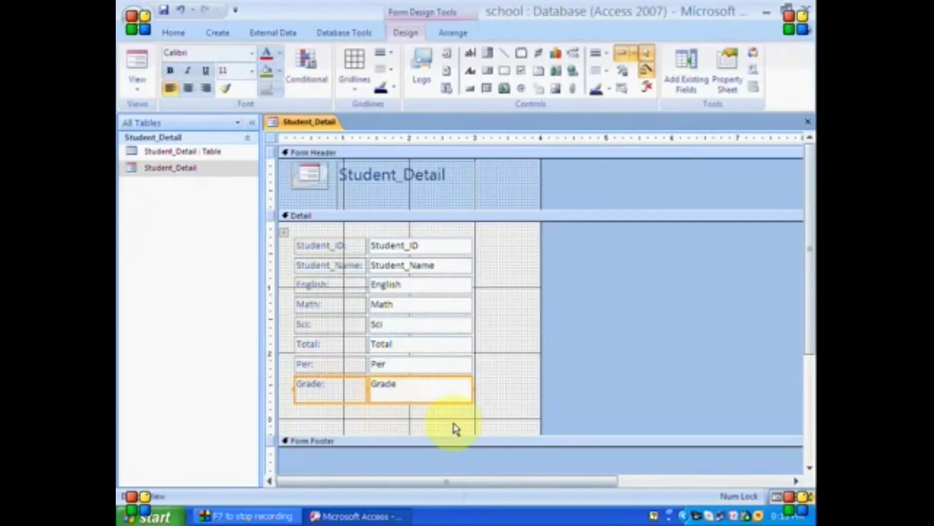
pyautogui.click(471, 399)
pyautogui.moveTo(472, 399); pyautogui.dragTo(471, 390)
pyautogui.click(487, 380)
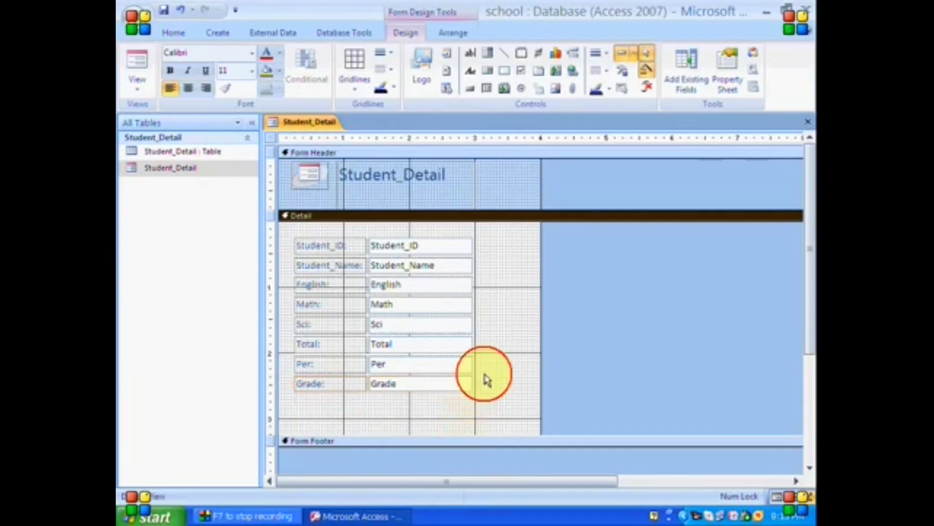
# - Check the shortened Grade row and the empty Total field in Form View and return to Design View
pyautogui.click(124, 83)
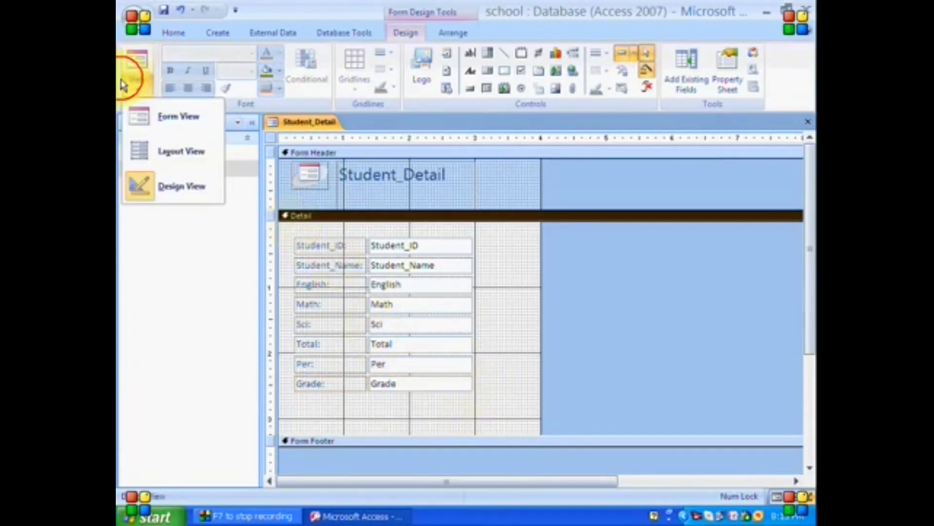
pyautogui.click(158, 124)
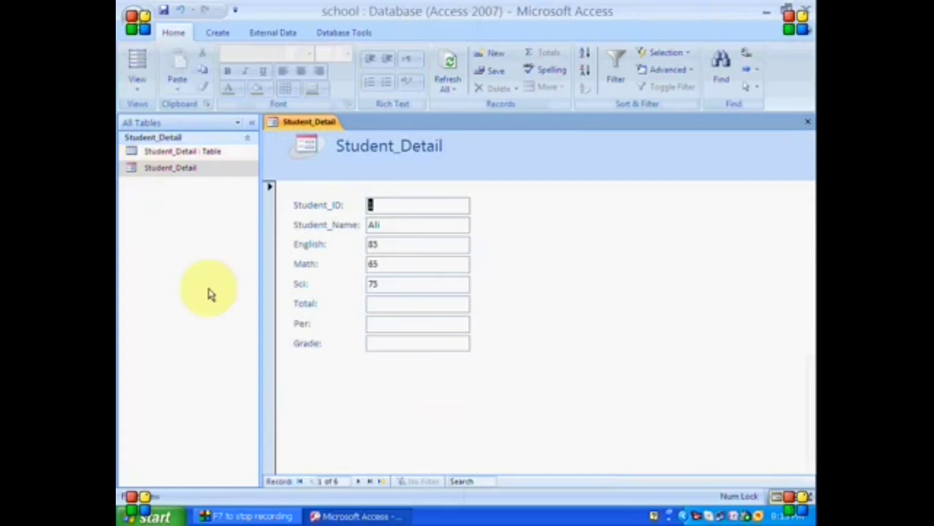
pyautogui.click(388, 305)
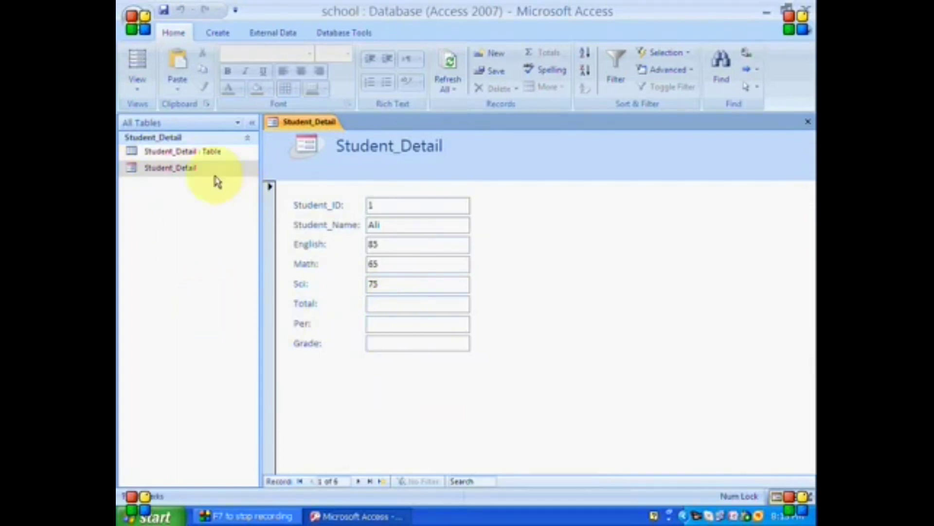
pyautogui.click(146, 89)
pyautogui.click(173, 192)
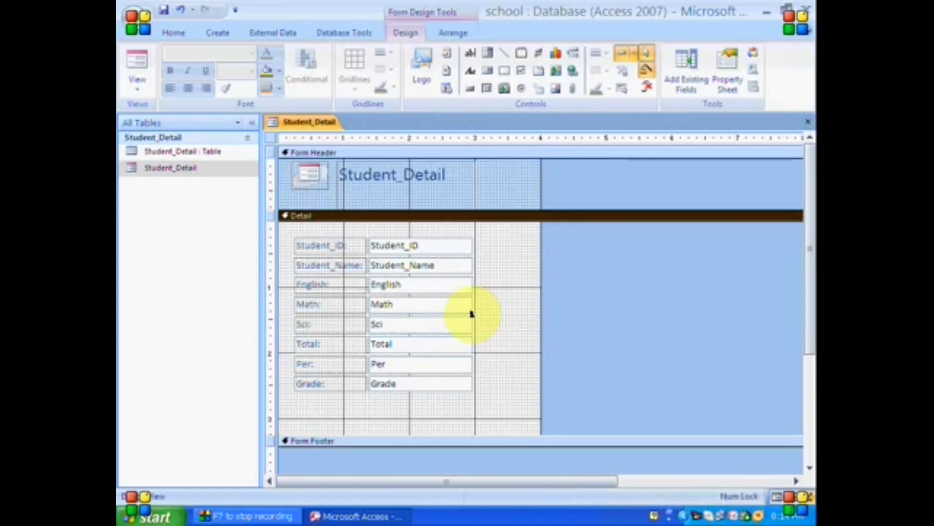
# - Open the Property Sheet for the Total text box, widen it and show the data properties
pyautogui.click(444, 346)
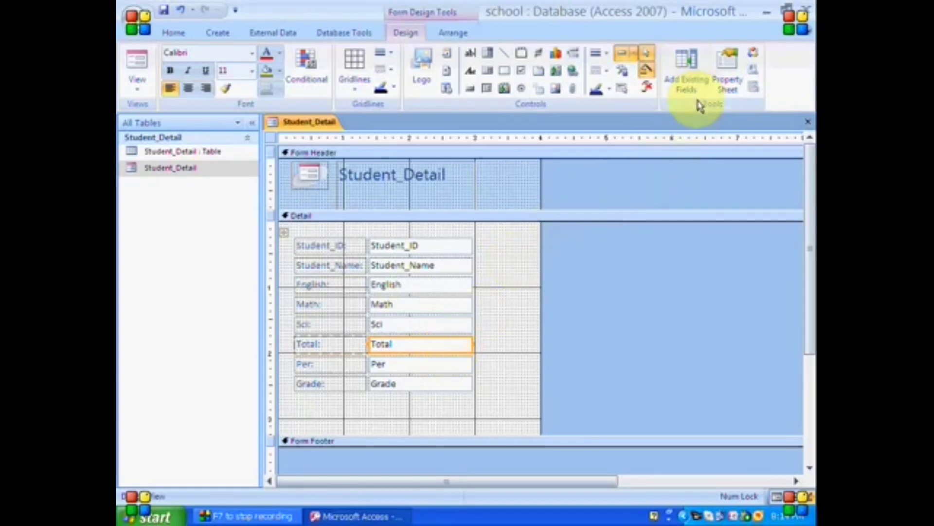
pyautogui.click(733, 96)
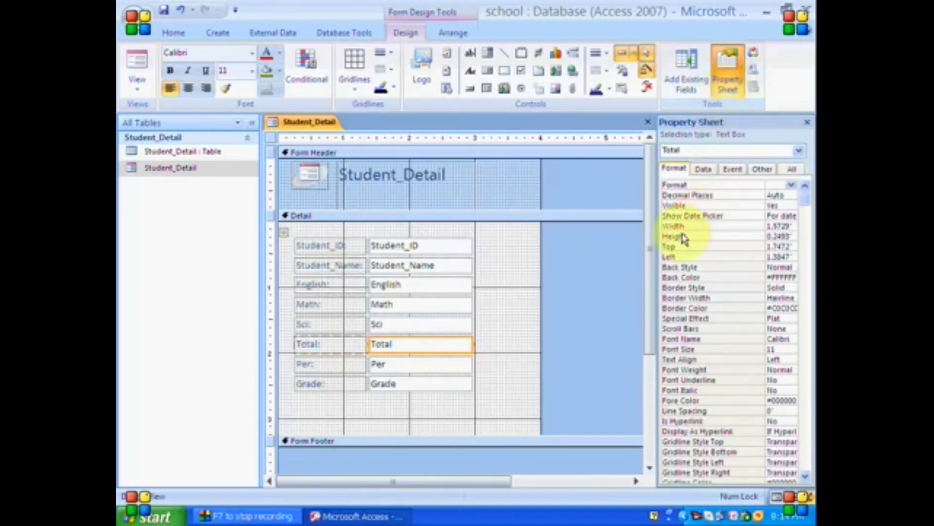
pyautogui.moveTo(656, 247); pyautogui.dragTo(599, 246)
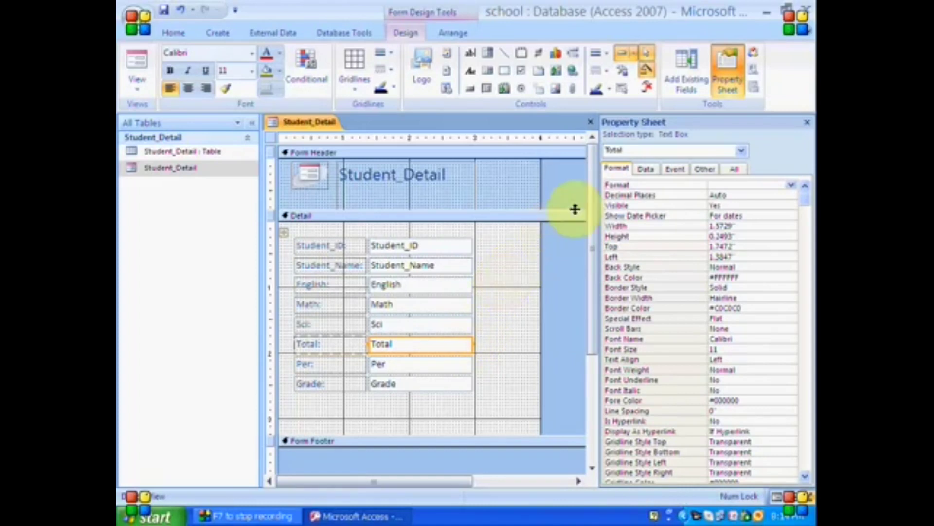
pyautogui.click(646, 169)
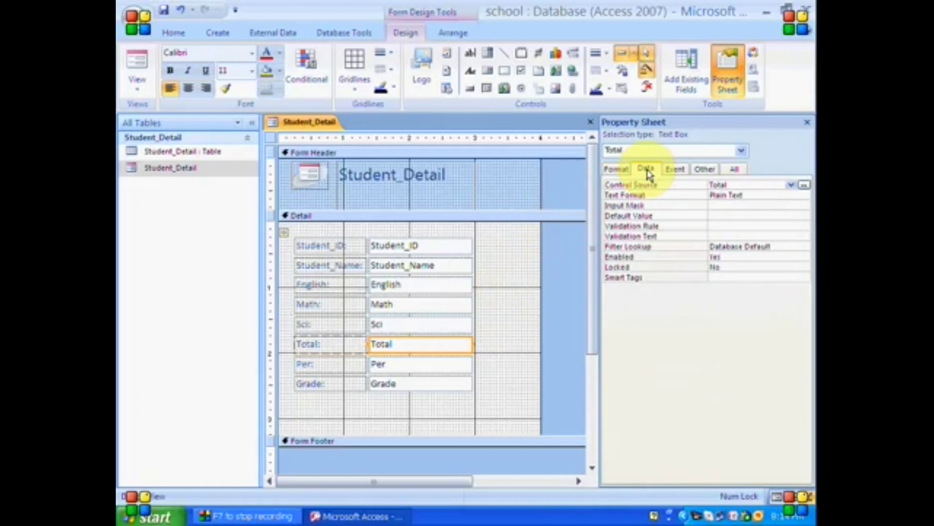
# - Review the Total text box's Event, Other, All, Data and Format properties and the Property Sheet's list of form objects
pyautogui.click(676, 170)
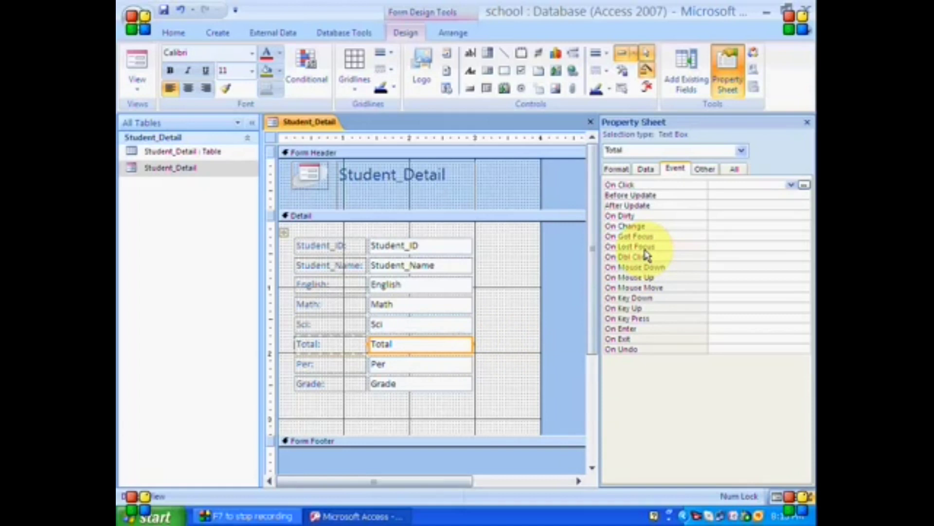
pyautogui.click(699, 171)
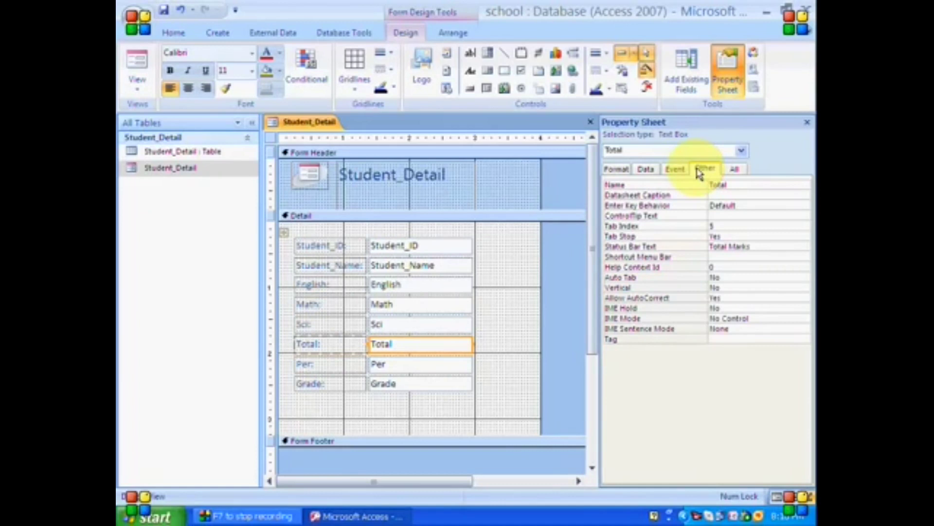
pyautogui.click(733, 170)
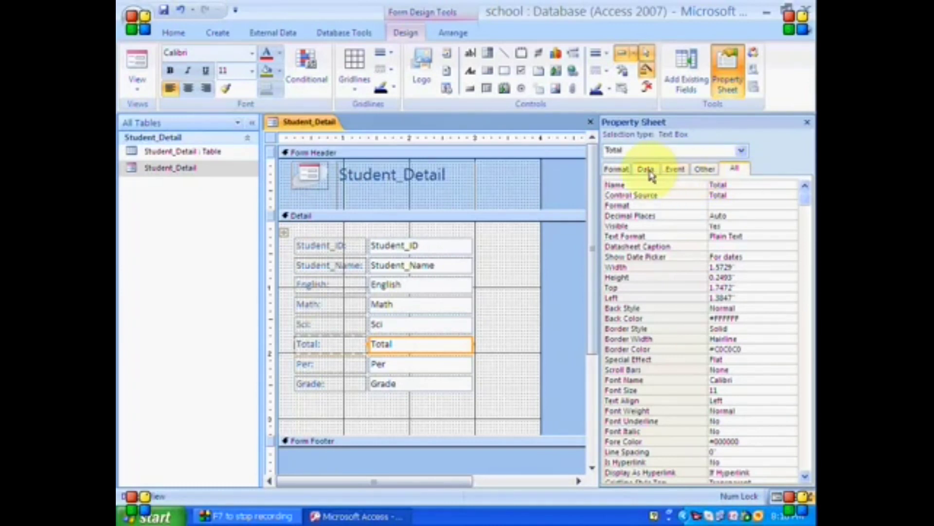
pyautogui.click(622, 170)
pyautogui.click(645, 171)
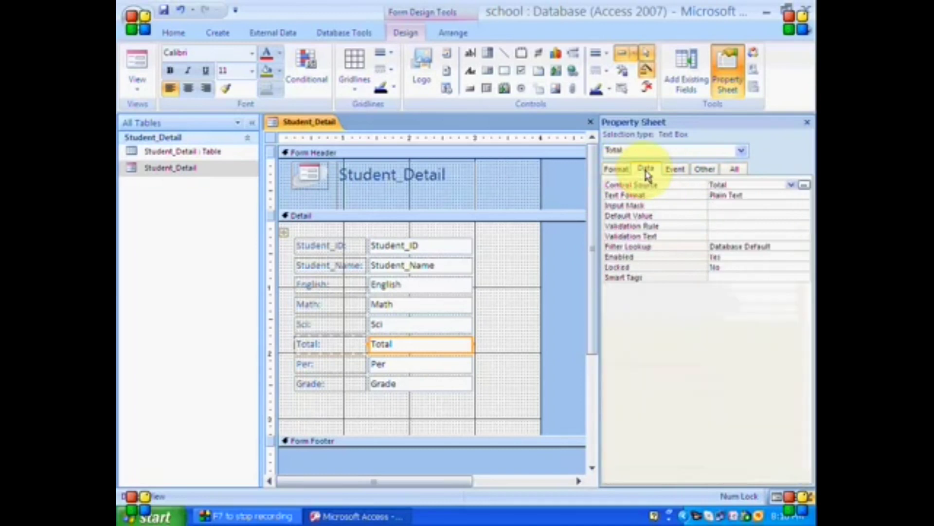
pyautogui.click(675, 170)
pyautogui.click(616, 169)
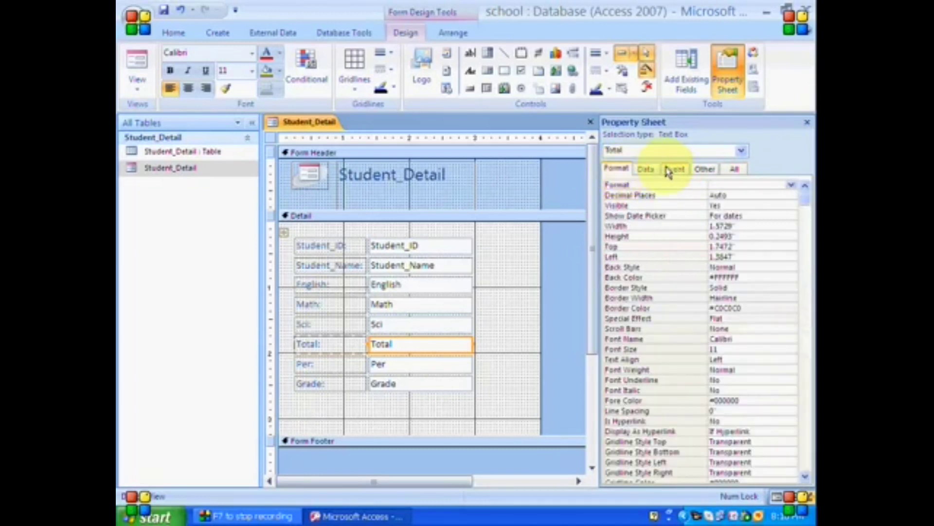
pyautogui.click(740, 152)
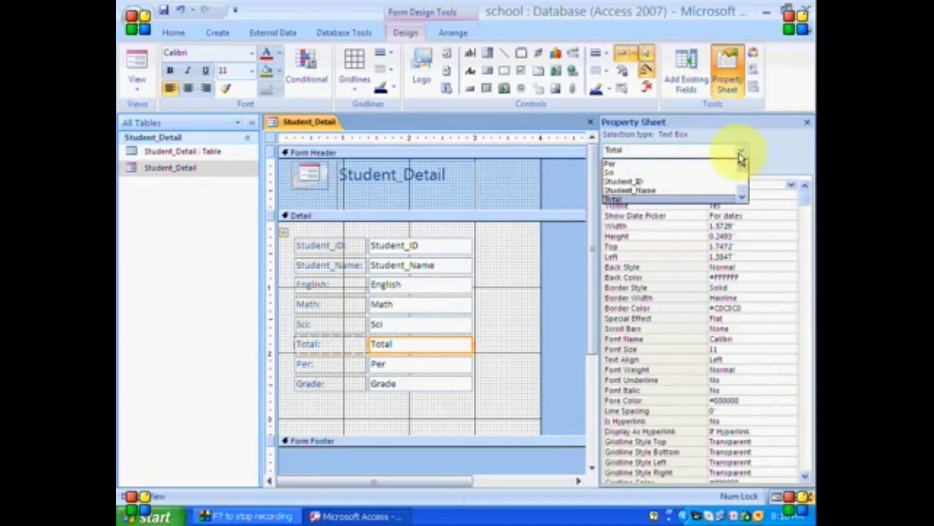
pyautogui.click(741, 153)
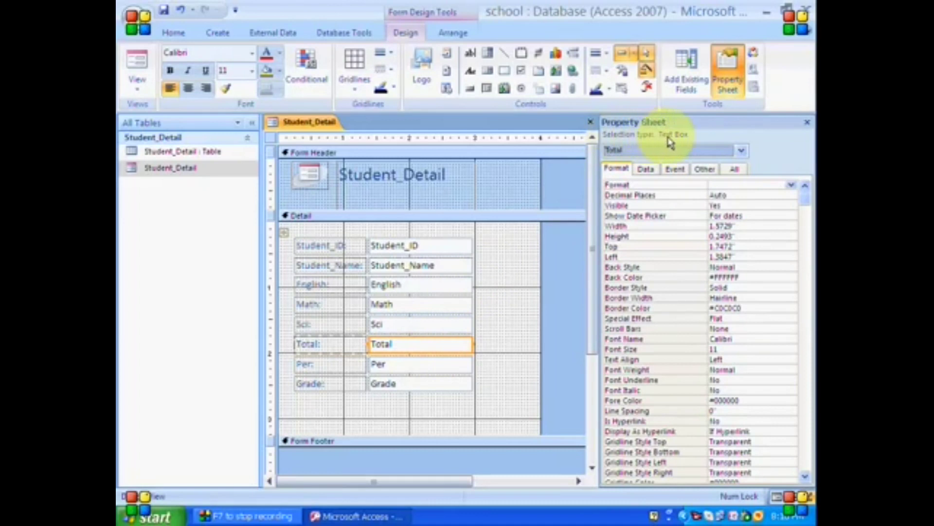
pyautogui.click(741, 154)
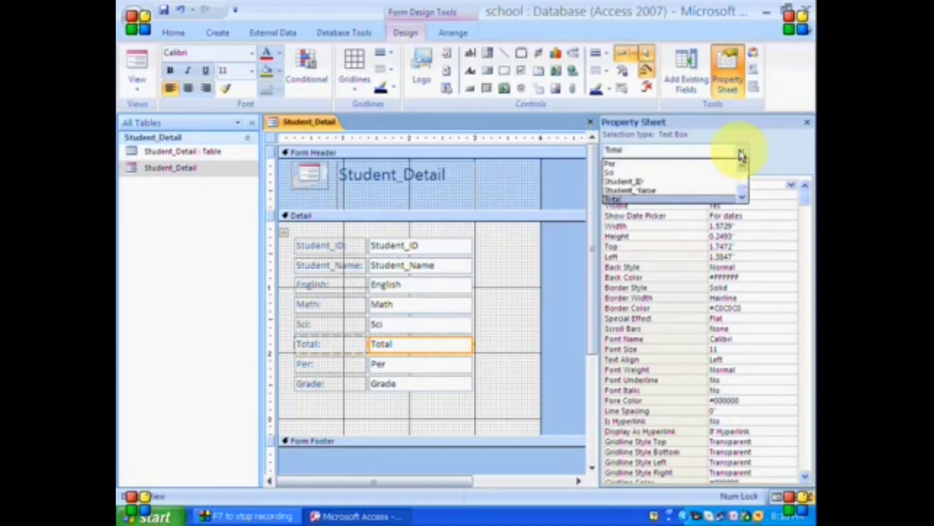
pyautogui.click(741, 154)
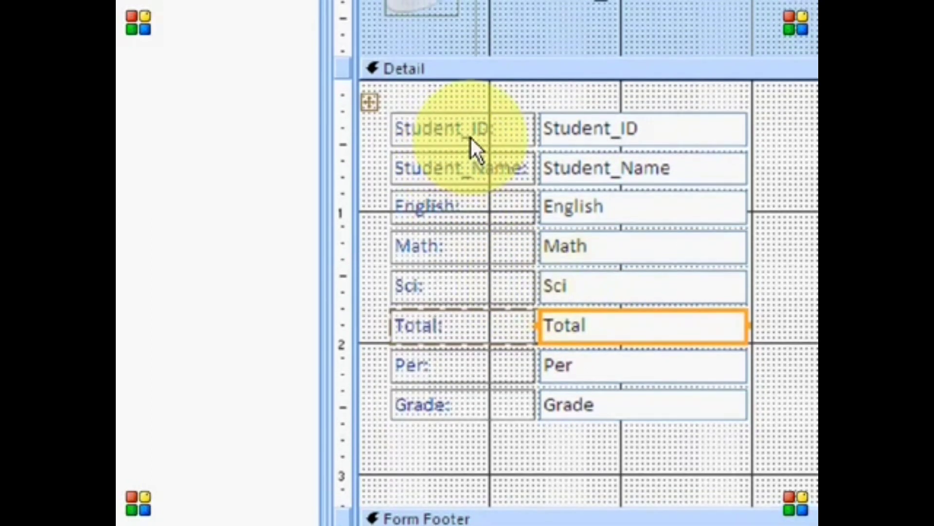
# - Change the Student_ID label's caption in the Detail section to "Student ID:", replacing the underscore with a space
pyautogui.click(471, 138)
pyautogui.click(471, 138)
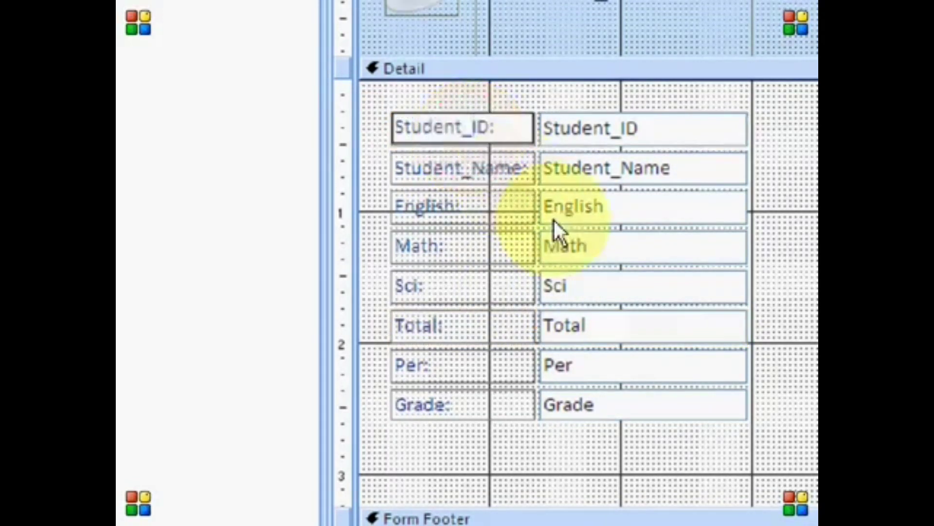
pyautogui.press('BackSpace')
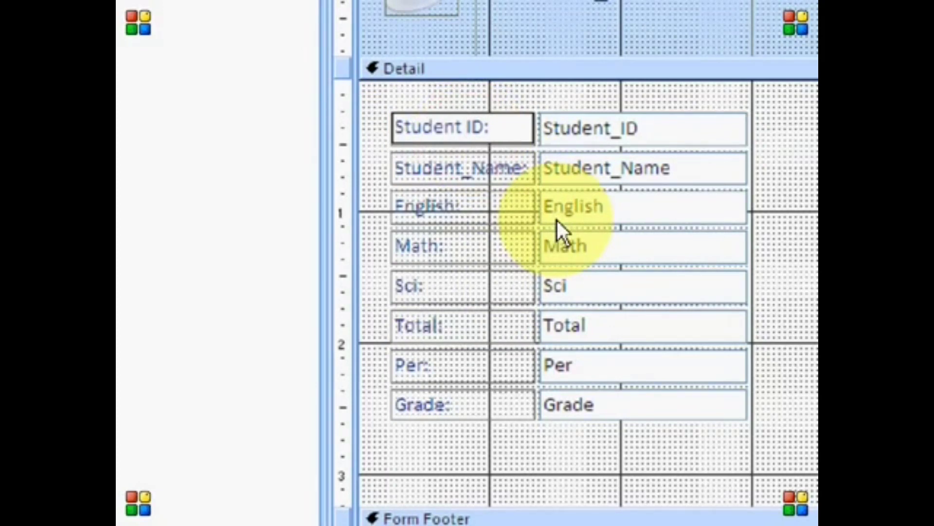
# - Change the Student_Name label's caption in the Detail section to "Student Name:", replacing the underscore with a space
pyautogui.click(470, 171)
pyautogui.click(471, 170)
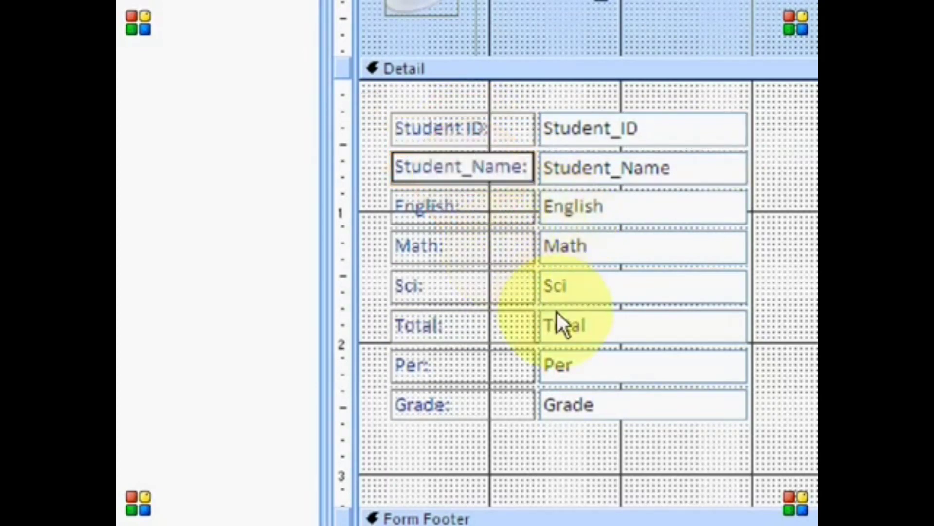
pyautogui.press('BackSpace')
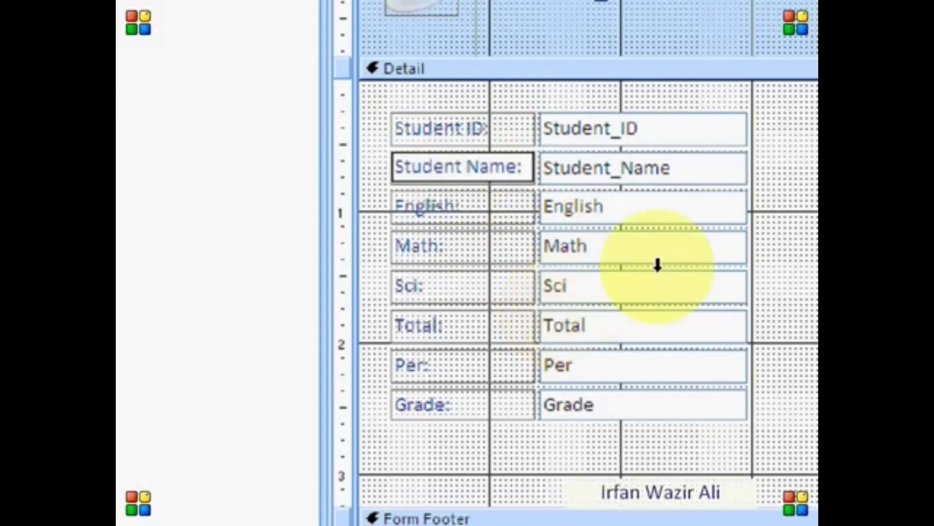
pyautogui.click(743, 224)
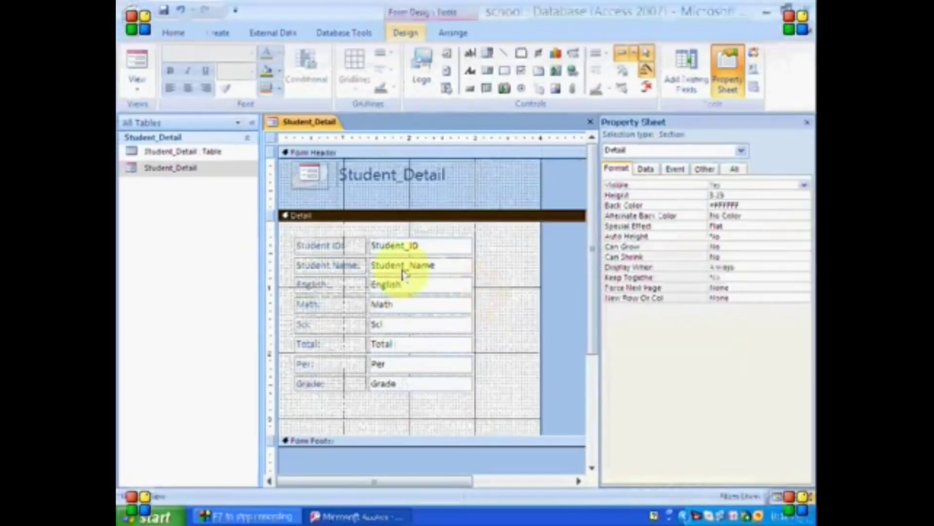
# - Check the edited Student ID and Student Name labels in Form View and return to Design View
pyautogui.click(141, 93)
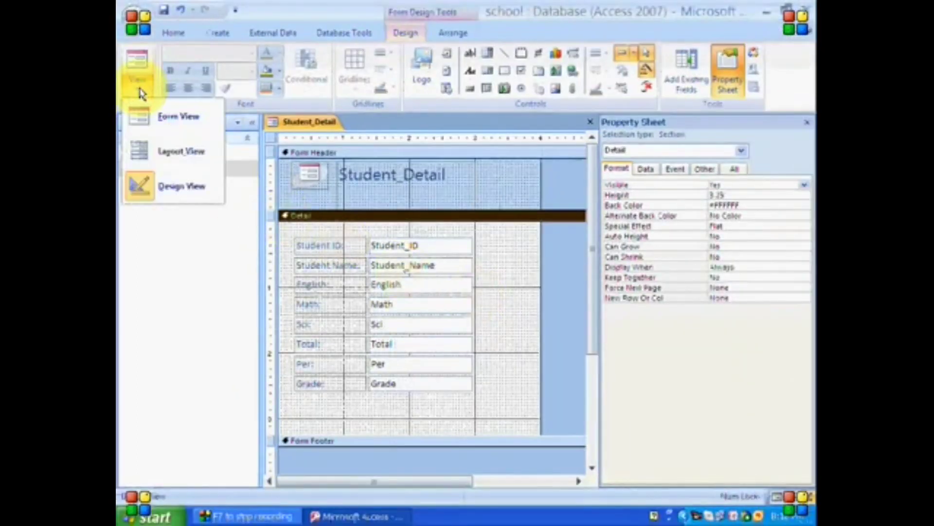
pyautogui.click(140, 118)
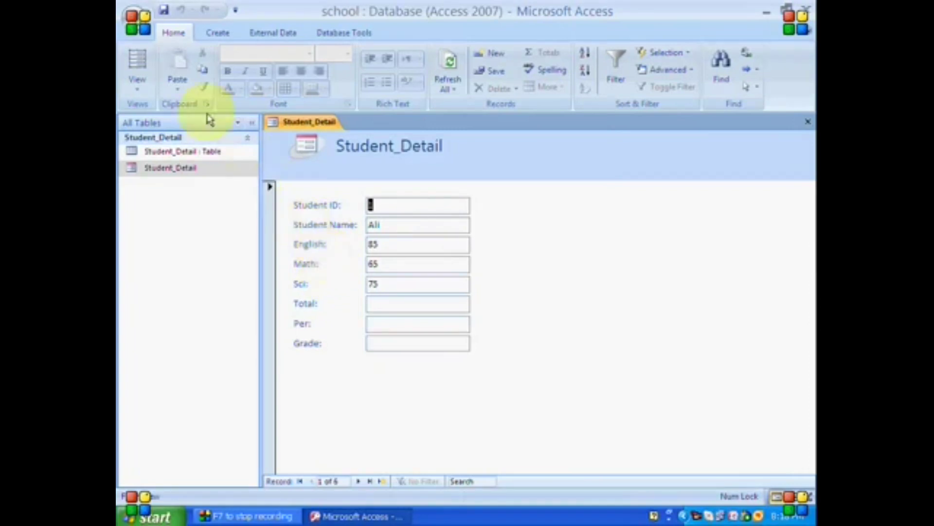
pyautogui.click(133, 88)
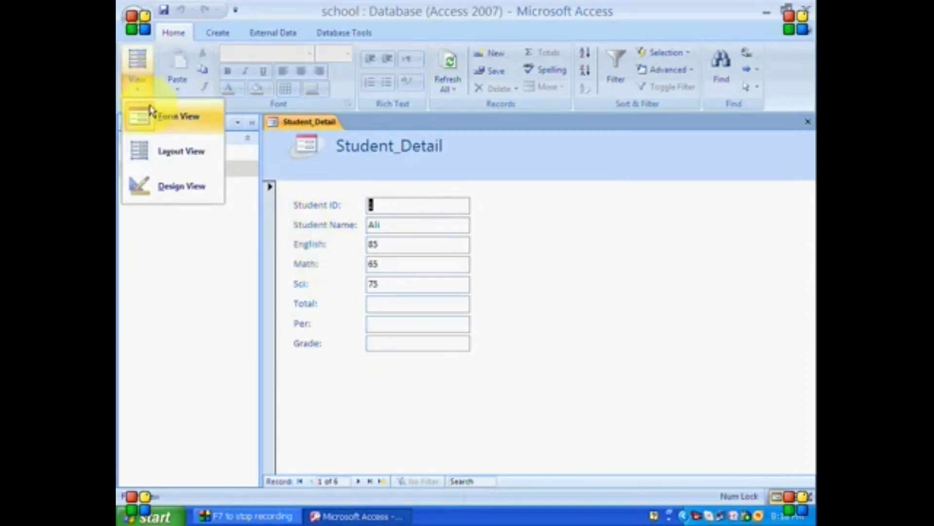
pyautogui.click(162, 187)
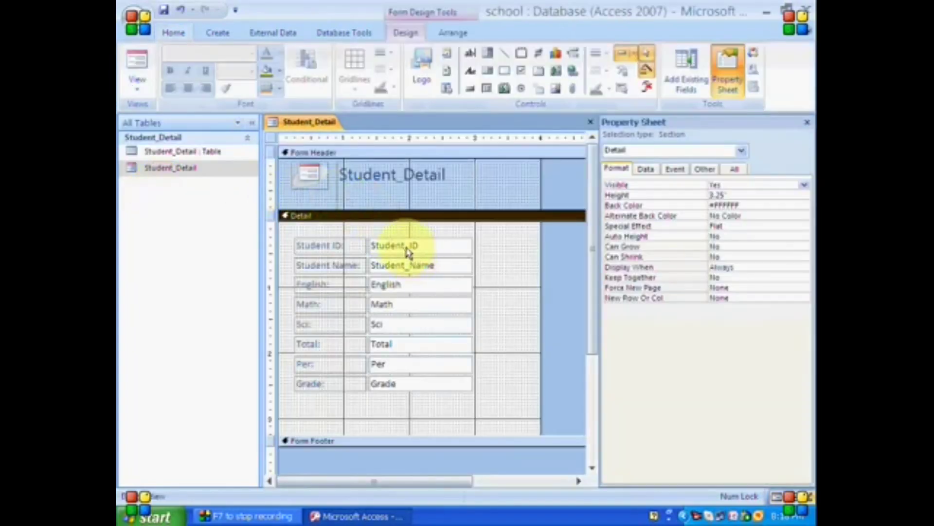
# - Try replacing the underscores with spaces in the bound text boxes, entering "Student ID" and "Student Name" as their field references
pyautogui.click(410, 252)
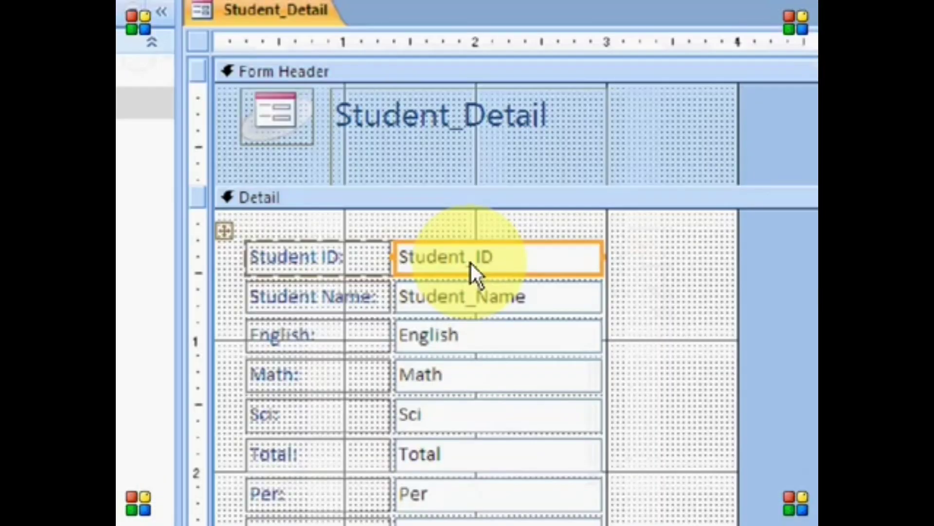
pyautogui.doubleClick(406, 248)
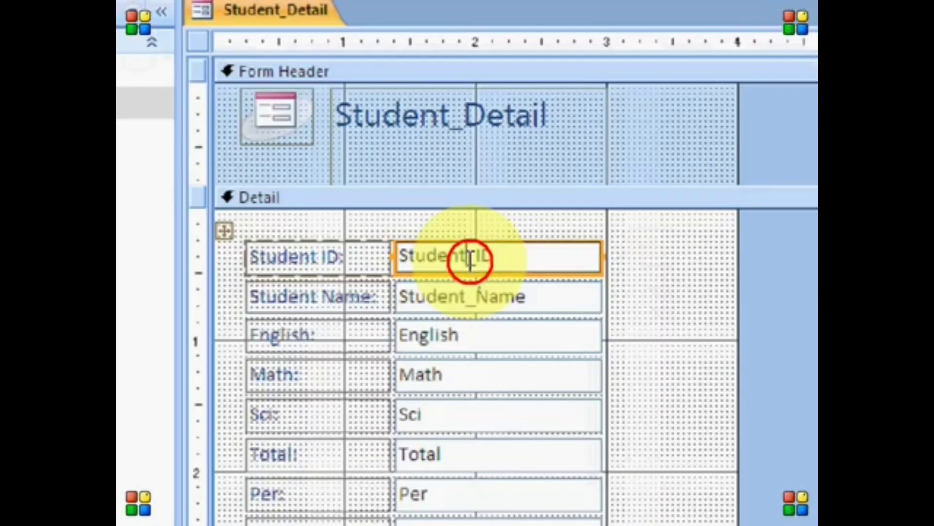
pyautogui.press('Right')
pyautogui.press('Delete')
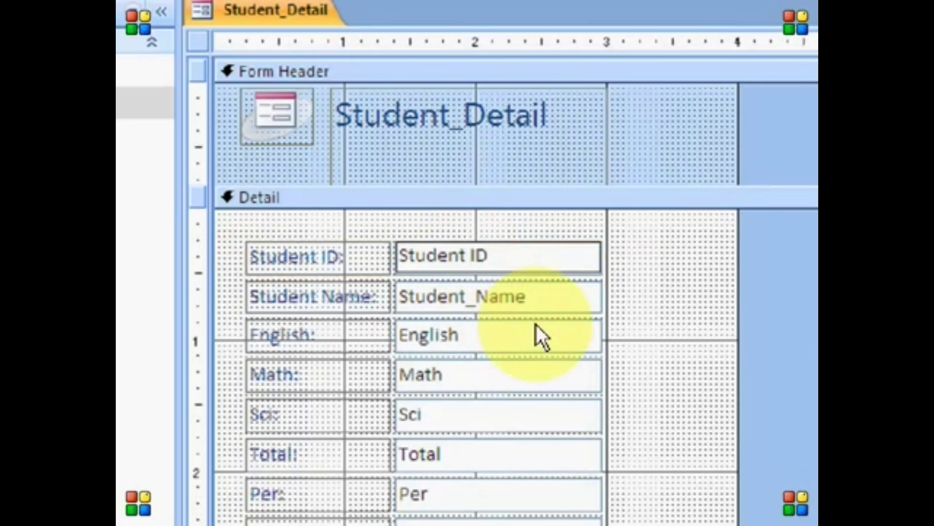
pyautogui.click(472, 296)
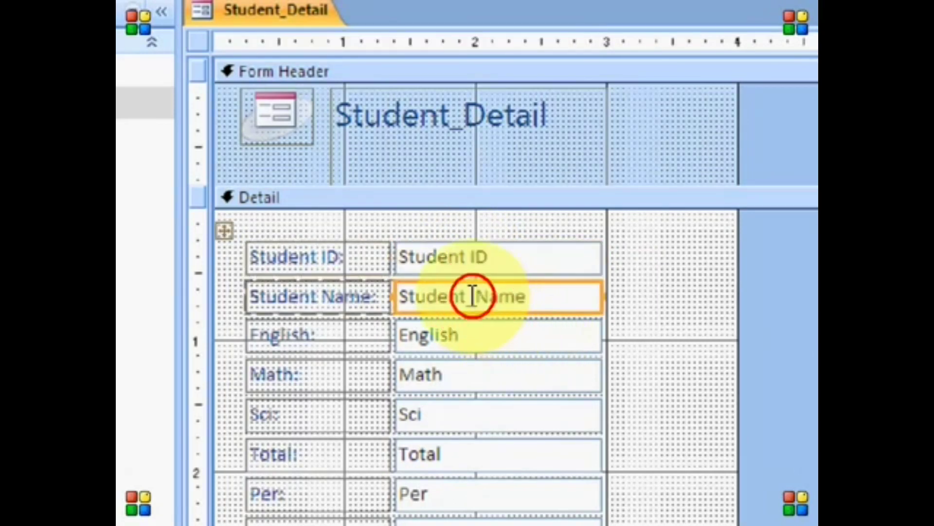
pyautogui.click(472, 296)
pyautogui.press('Delete')
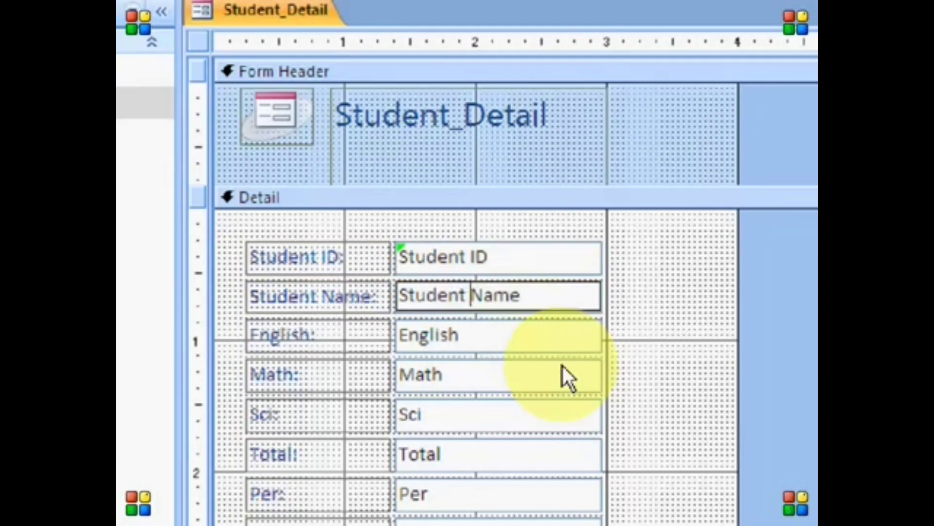
pyautogui.click(608, 308)
pyautogui.click(622, 246)
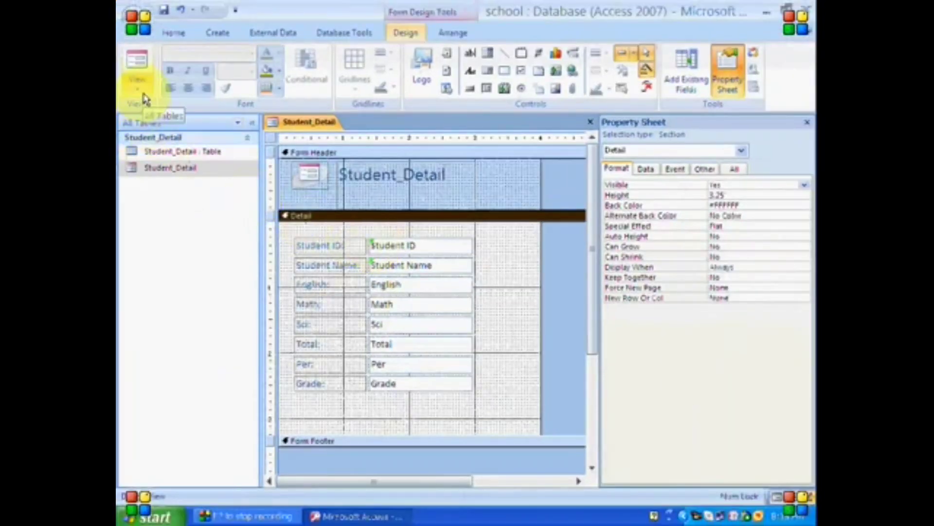
# - Check how the two edited text boxes display their data in Form View and return to Design View
pyautogui.click(140, 88)
pyautogui.click(145, 116)
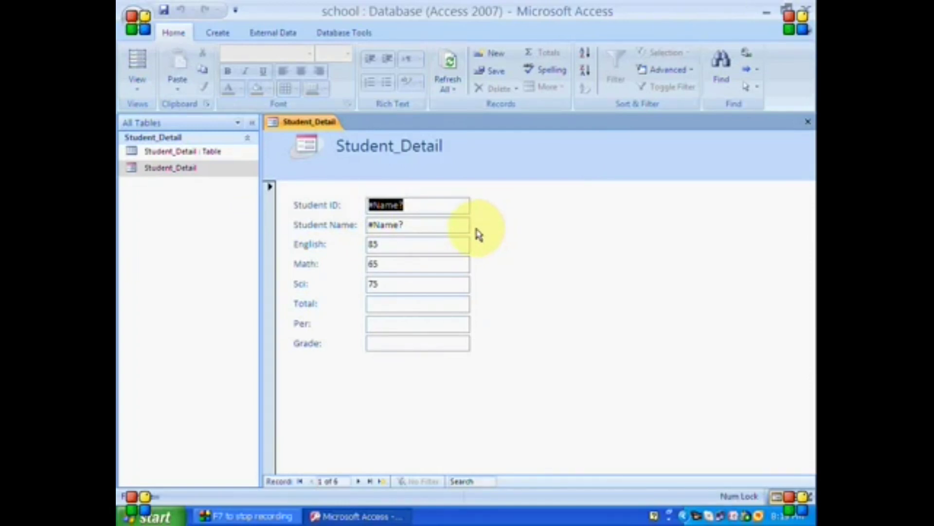
pyautogui.click(447, 227)
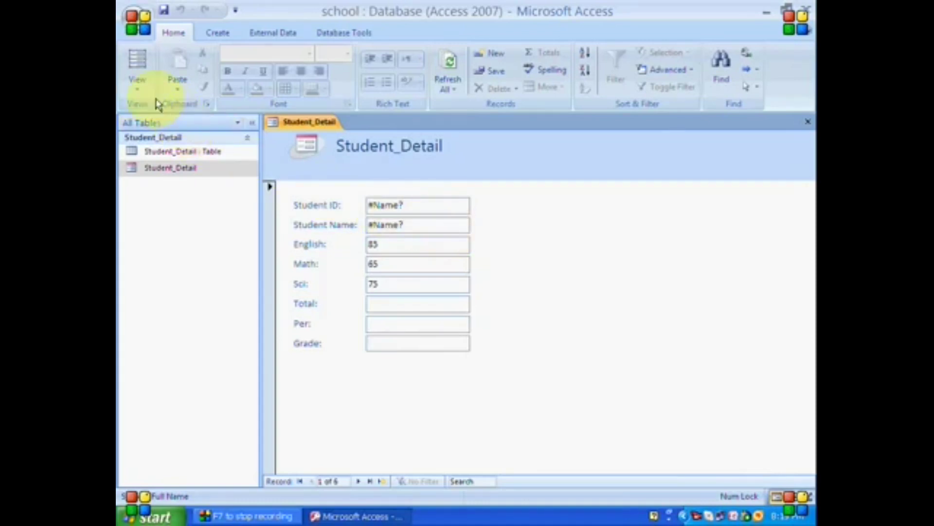
pyautogui.click(139, 87)
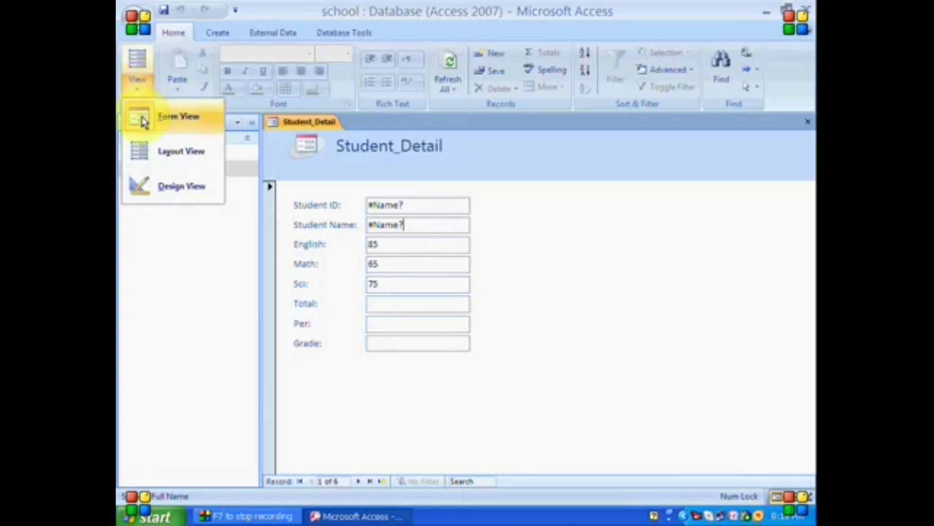
pyautogui.click(167, 185)
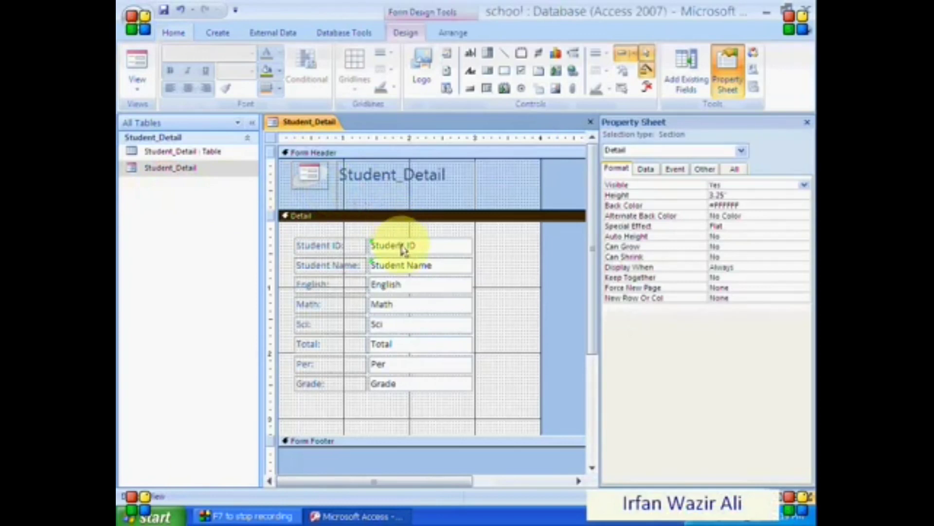
# - Restore the underscores in the two text boxes so that they are bound to Student_ID and Student_Name
pyautogui.click(403, 248)
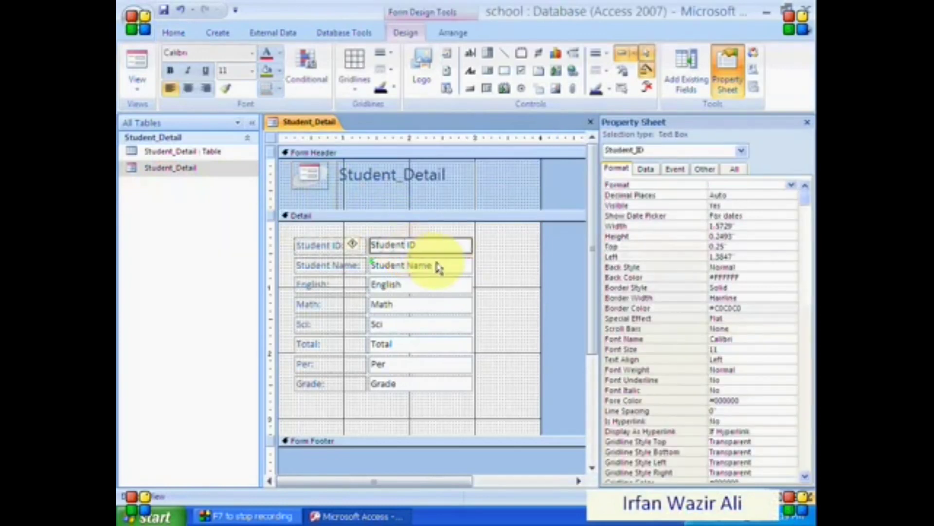
pyautogui.write('_')
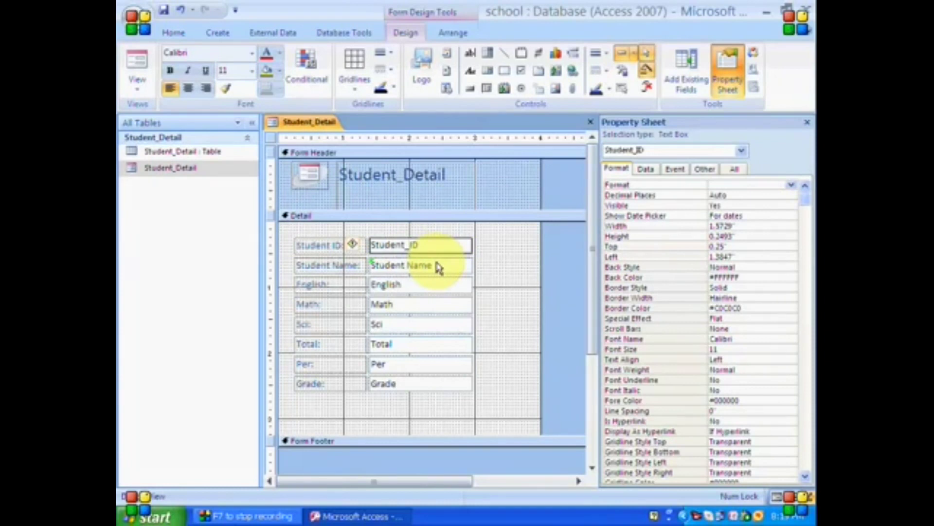
pyautogui.click(438, 267)
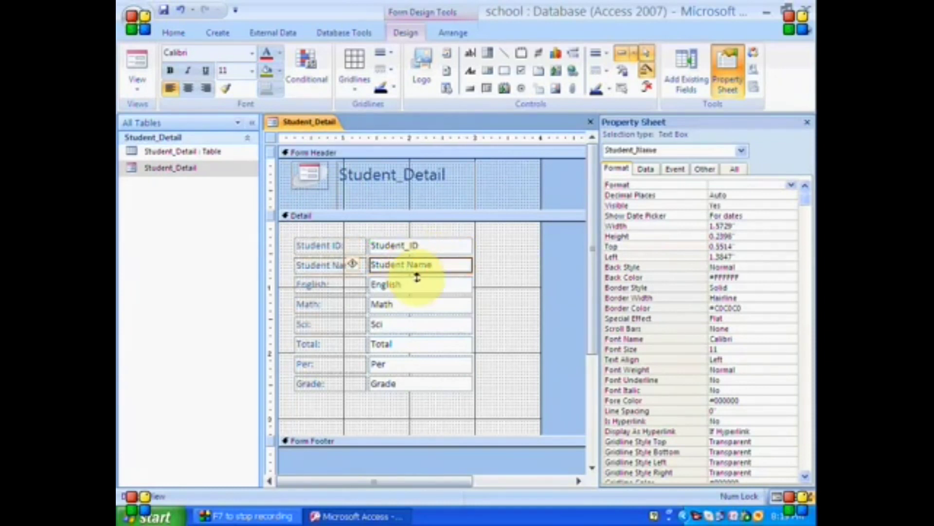
pyautogui.press('BackSpace')
pyautogui.write('_')
pyautogui.click(489, 268)
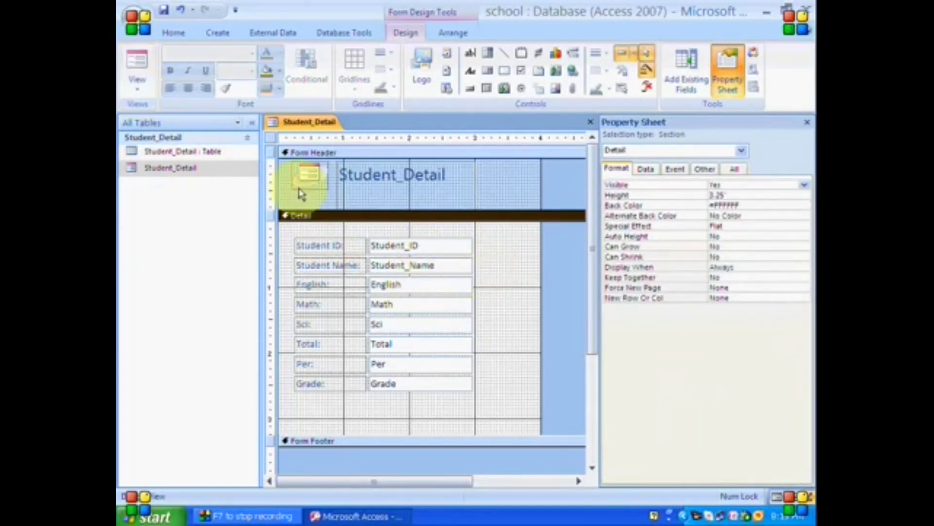
# - Check the restored student ID and name data in Form View and return to Design View
pyautogui.click(137, 95)
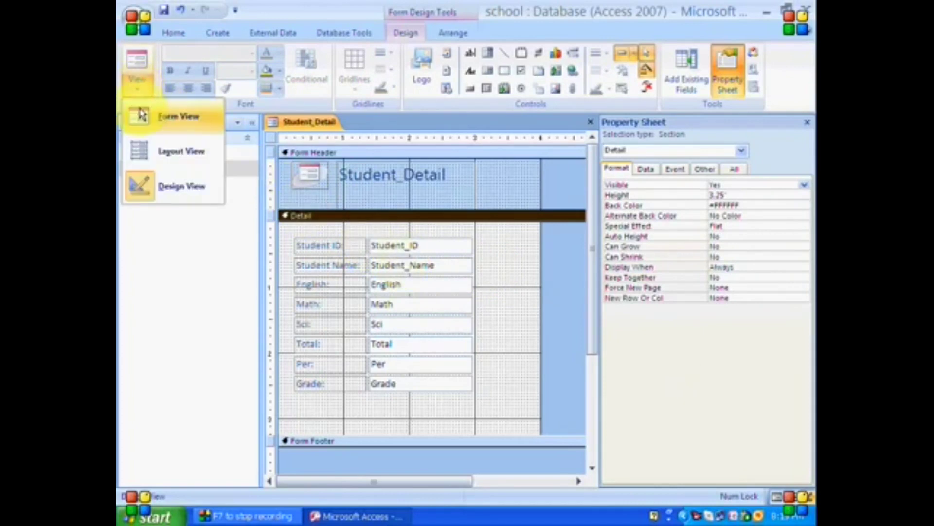
pyautogui.click(138, 119)
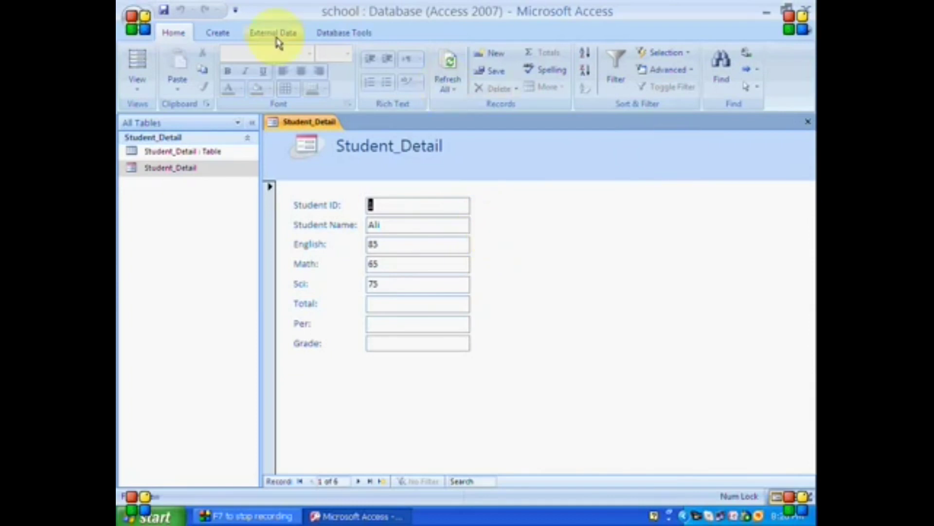
pyautogui.click(134, 78)
pyautogui.click(146, 186)
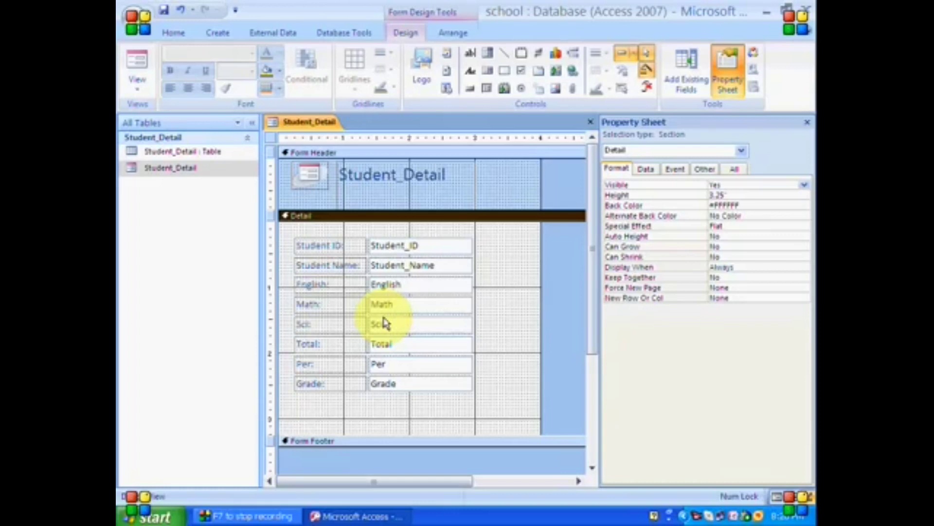
# - Change the English label's caption in the Detail section to "Enter a English Marks"
pyautogui.click(331, 285)
pyautogui.click(333, 283)
pyautogui.press('Home')
pyautogui.write('Enter')
pyautogui.press('BackSpace')
pyautogui.press('BackSpace')
pyautogui.write('a')
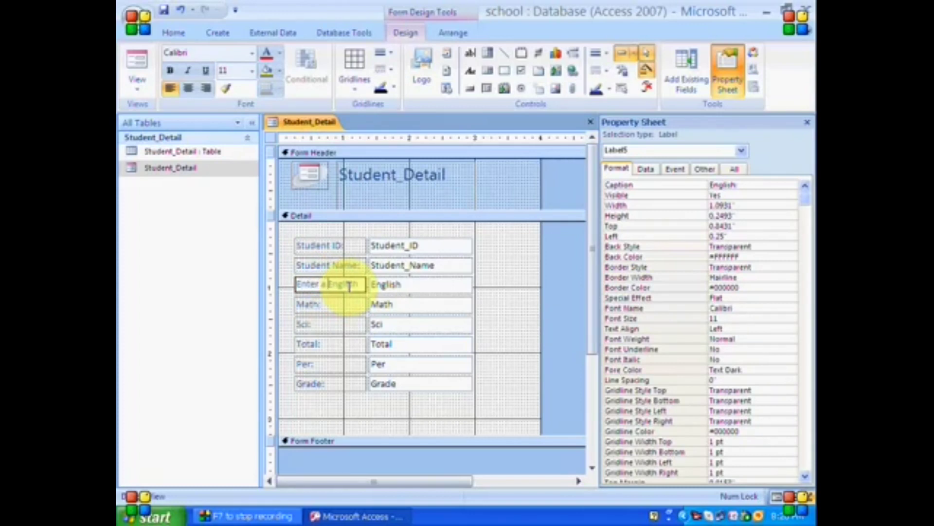
pyautogui.press('End')
pyautogui.write('Marks')
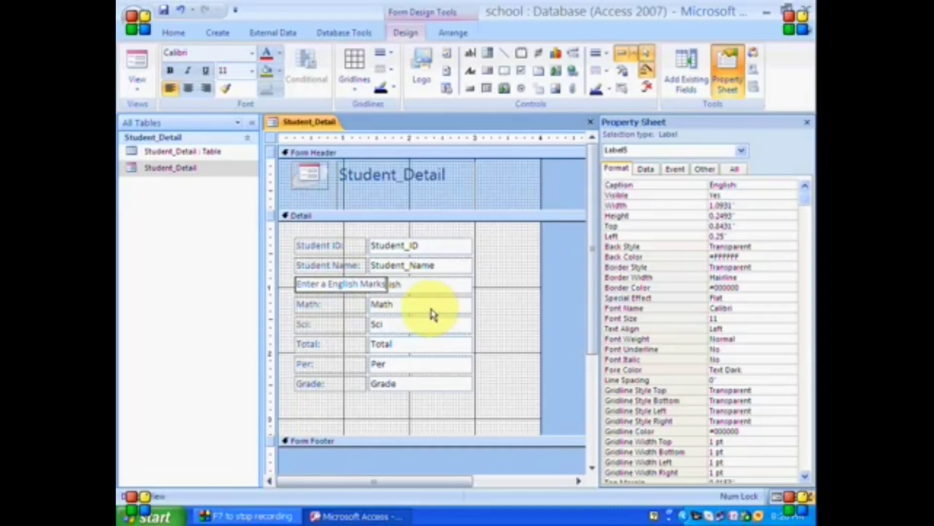
pyautogui.click(475, 284)
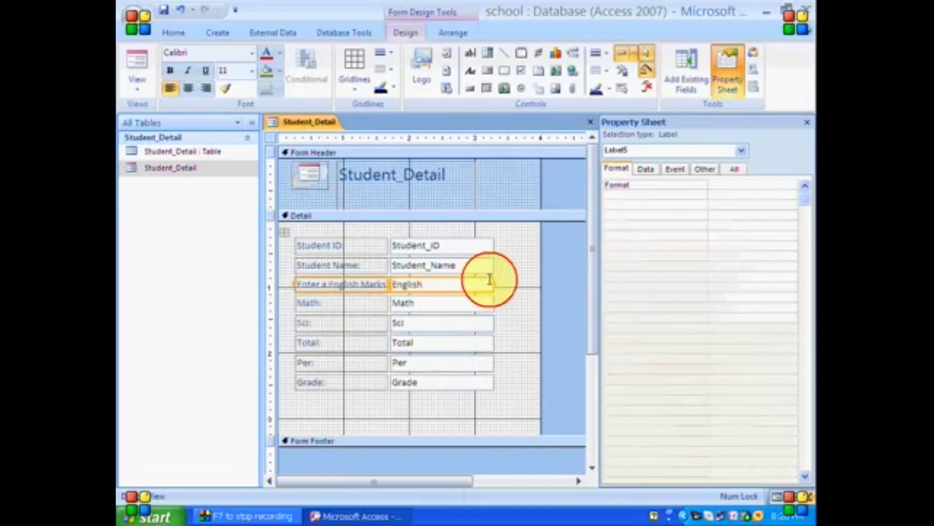
# - Change the Math label's caption to "Enter a Math Marks"
pyautogui.click(369, 302)
pyautogui.click(369, 303)
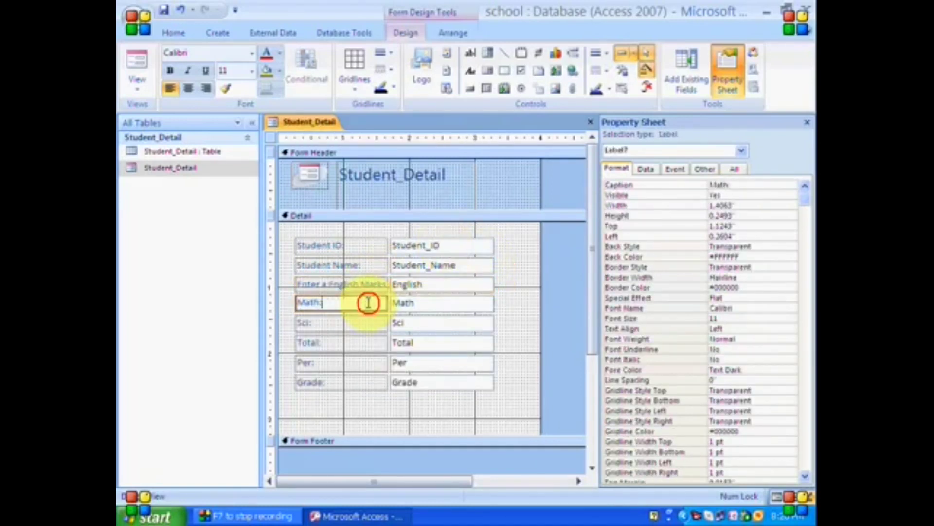
pyautogui.press('Home')
pyautogui.write('Enter a Math')
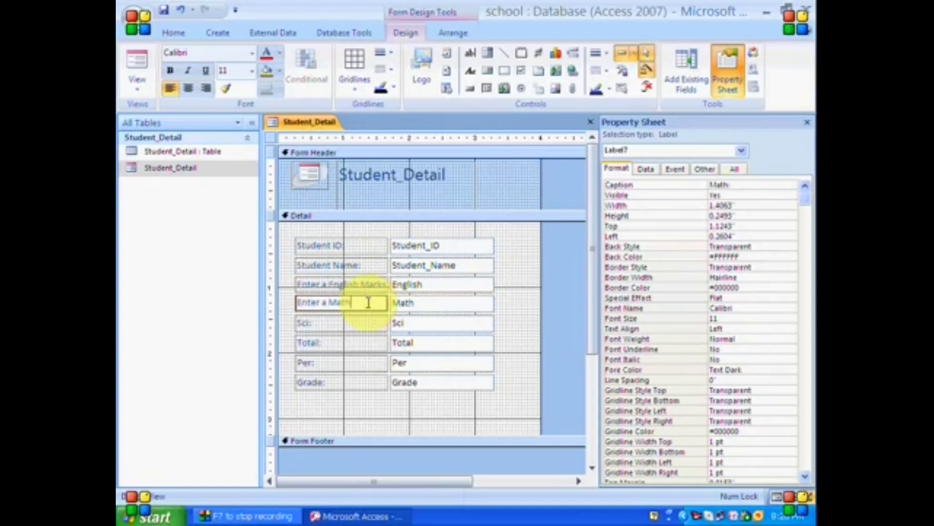
pyautogui.write(' Marks')
# - Change the Sci label's caption to "Enter a Science Marks"
pyautogui.click(367, 324)
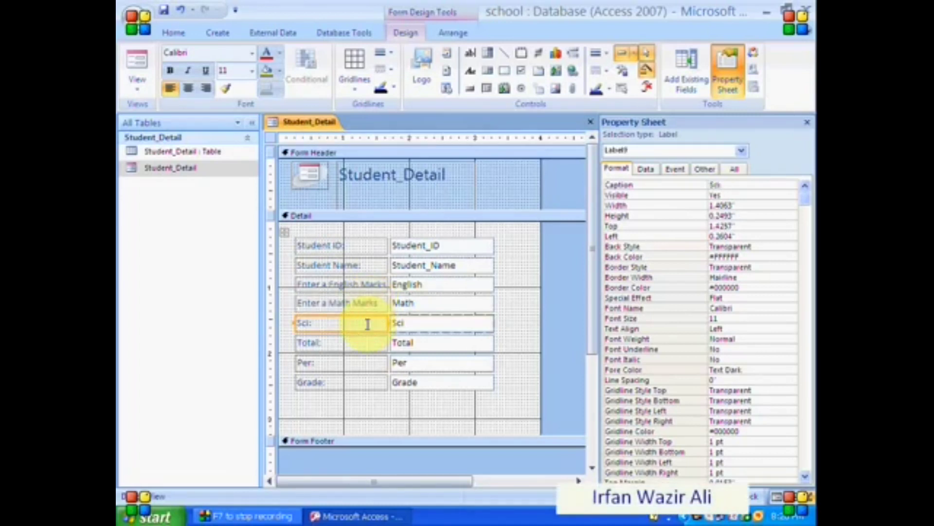
pyautogui.click(367, 324)
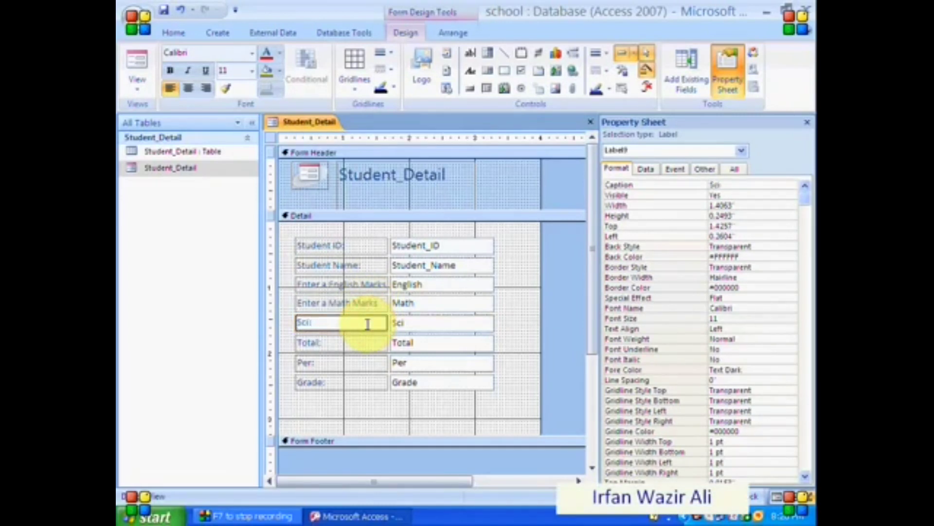
pyautogui.press('Home')
pyautogui.write('Enter a')
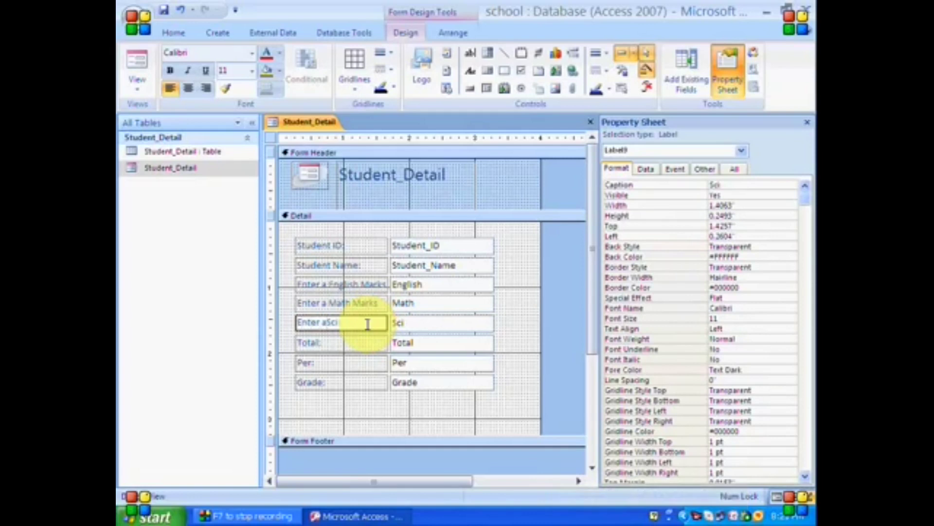
pyautogui.press('End')
pyautogui.write('ence Marks')
# - Change the Total label's caption to "Total Numbers", removing the colon
pyautogui.click(367, 341)
pyautogui.click(368, 341)
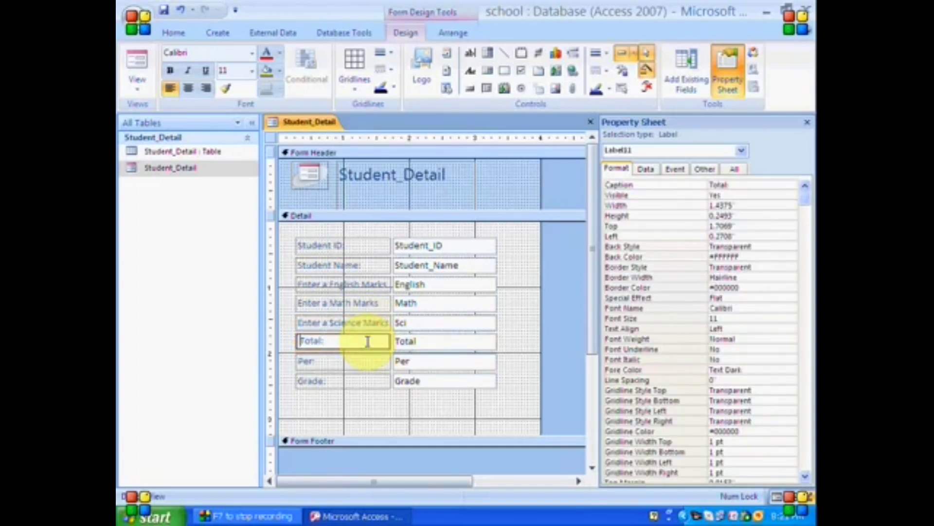
pyautogui.press('BackSpace')
pyautogui.write('Numbers')
# - Change the Per label's caption in the Detail section to "Percentage", removing the colon
pyautogui.click(362, 362)
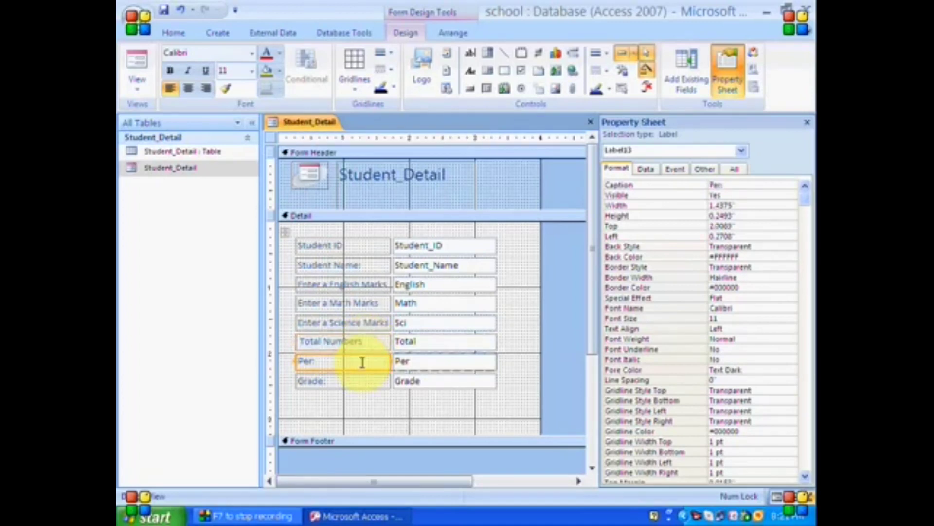
pyautogui.click(362, 362)
pyautogui.press('BackSpace')
pyautogui.write('cen')
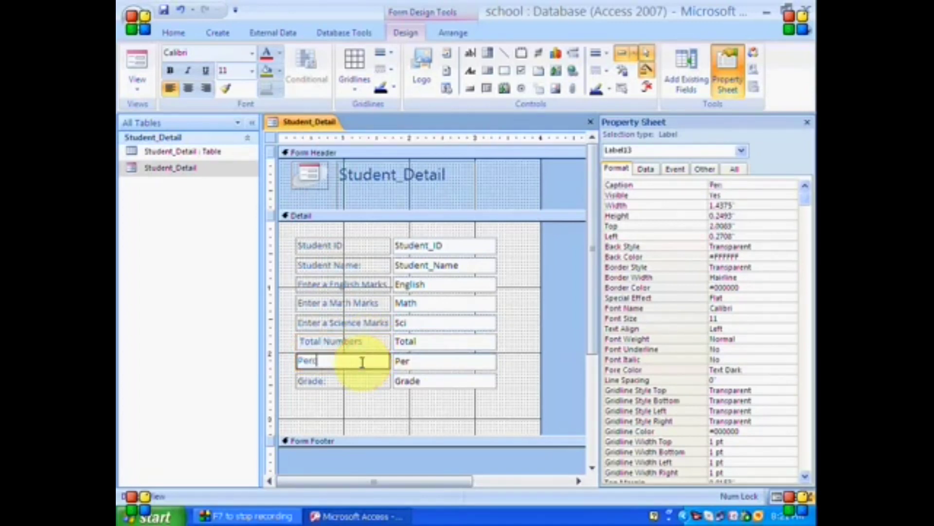
pyautogui.write('tage')
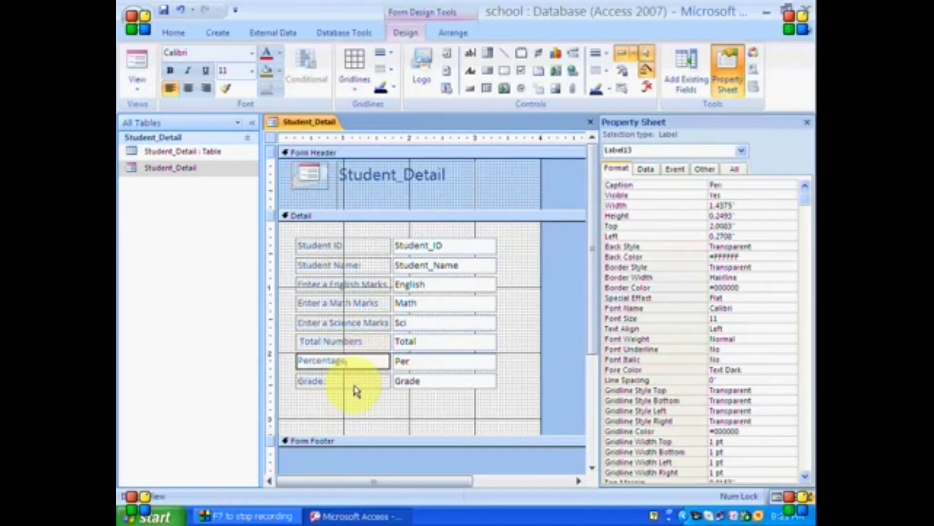
pyautogui.click(358, 409)
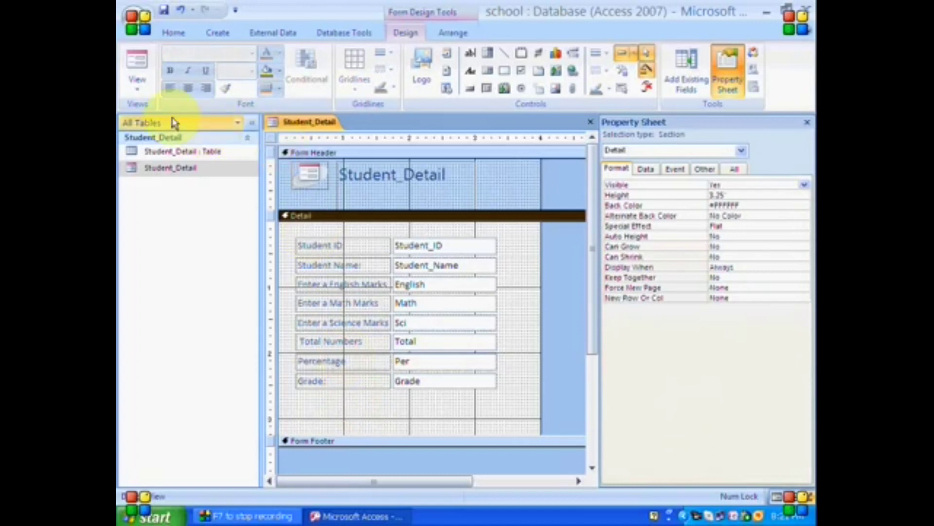
# - Check the new label captions in Form View, and return the form to Design View
pyautogui.click(148, 91)
pyautogui.click(167, 118)
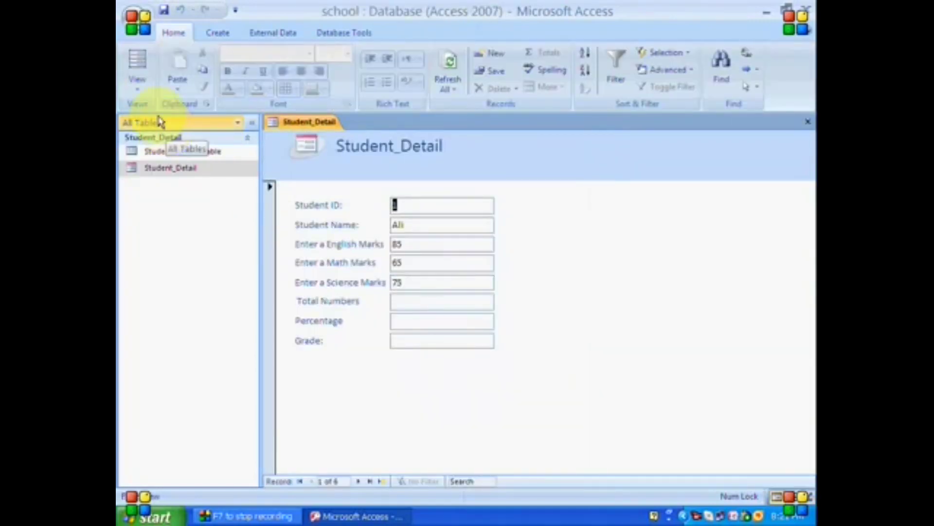
pyautogui.click(141, 87)
pyautogui.click(167, 177)
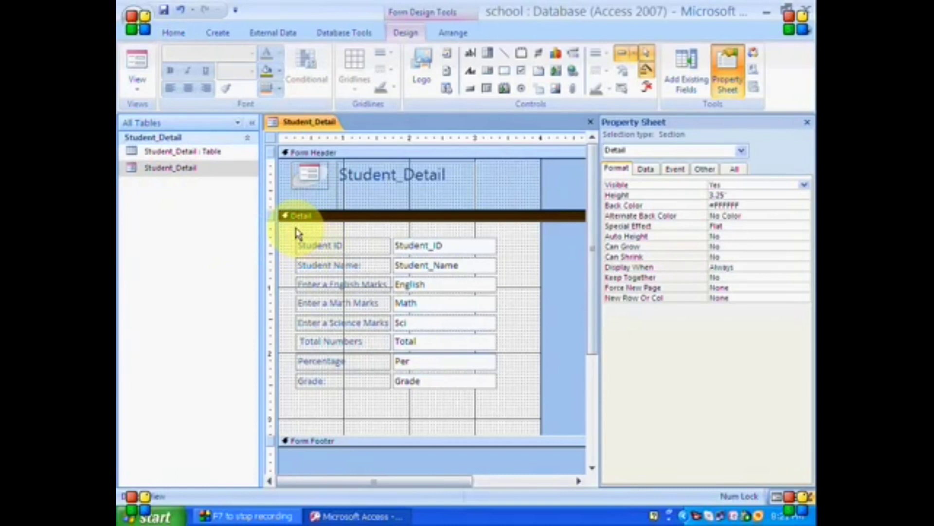
# - Select all eight field labels in the Detail section together and set their width to 2"
pyautogui.click(366, 248)
pyautogui.moveTo(311, 228); pyautogui.dragTo(345, 411)
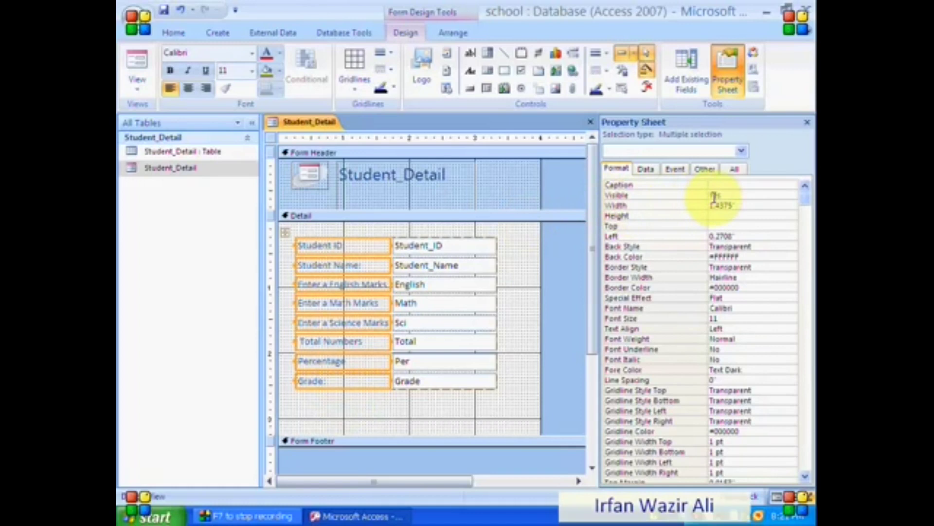
pyautogui.click(743, 203)
pyautogui.moveTo(743, 203); pyautogui.dragTo(701, 204)
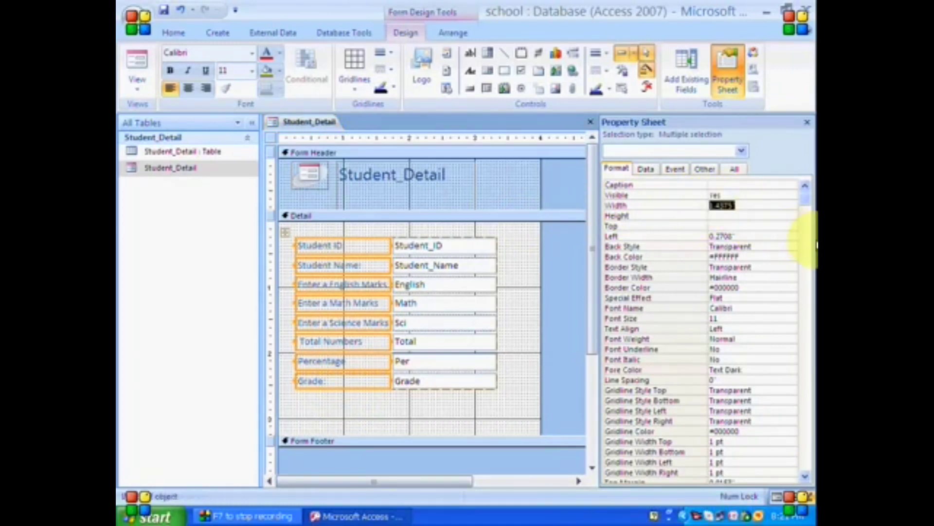
pyautogui.write('1')
pyautogui.press('Return')
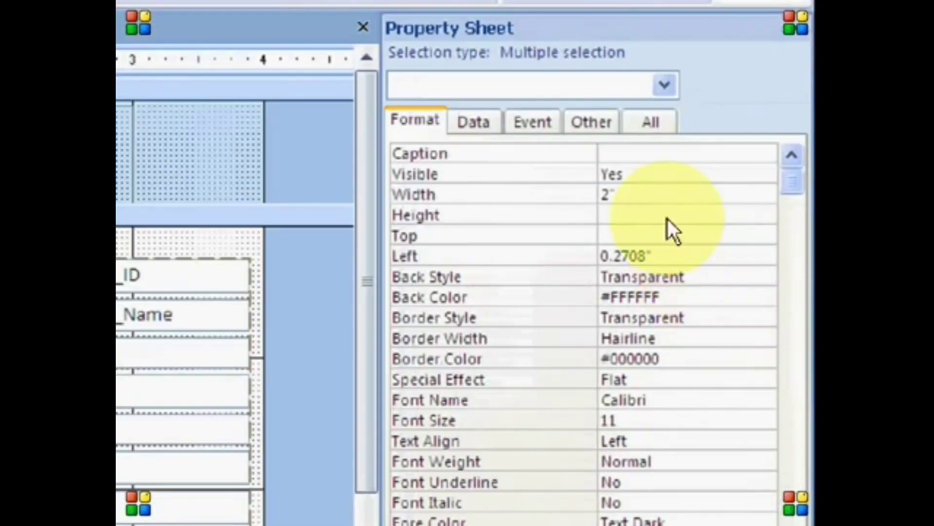
# - Set the width of the selected labels in the Student_Detail form to 1.5"
pyautogui.moveTo(651, 194); pyautogui.dragTo(595, 196)
pyautogui.write('1.5')
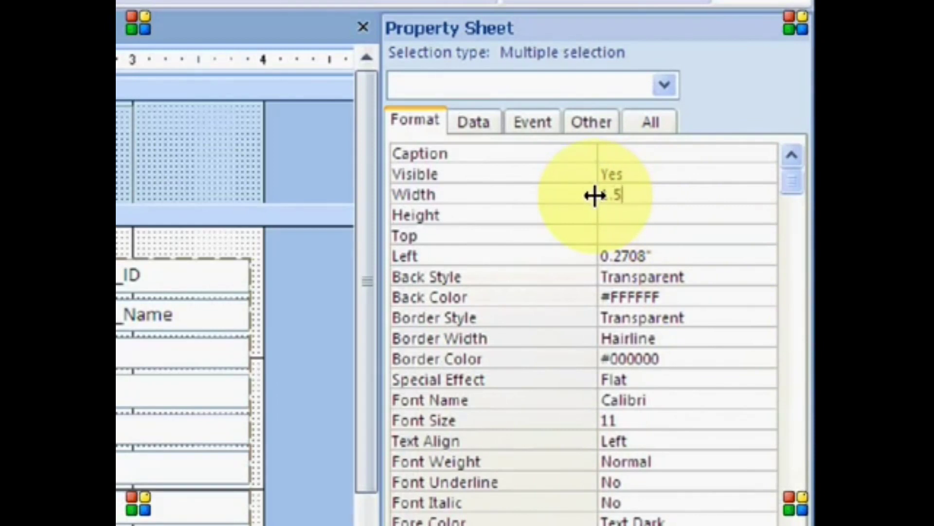
pyautogui.press('Return')
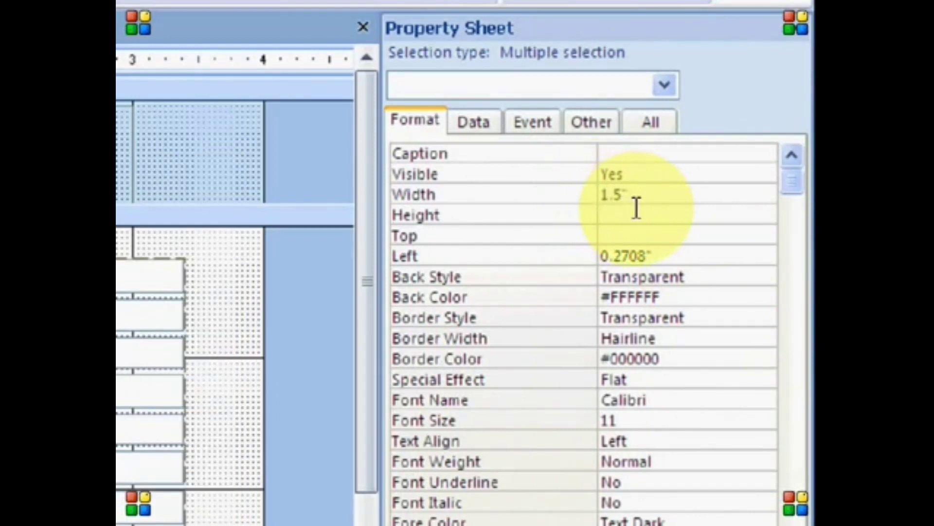
# - Try heights of 2, 0 and 1 inch for the selected labels
pyautogui.write('2')
pyautogui.press('Return')
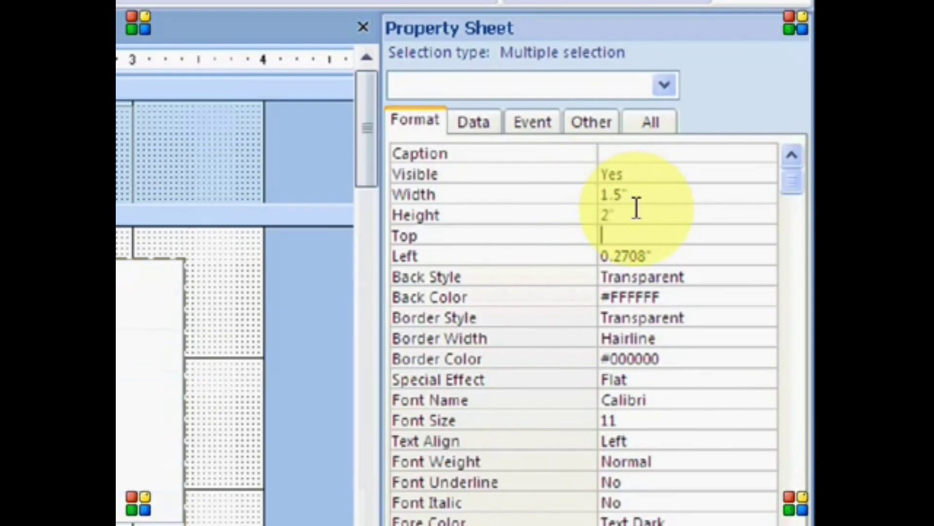
pyautogui.click(636, 208)
pyautogui.press('BackSpace')
pyautogui.press('BackSpace')
pyautogui.write('0')
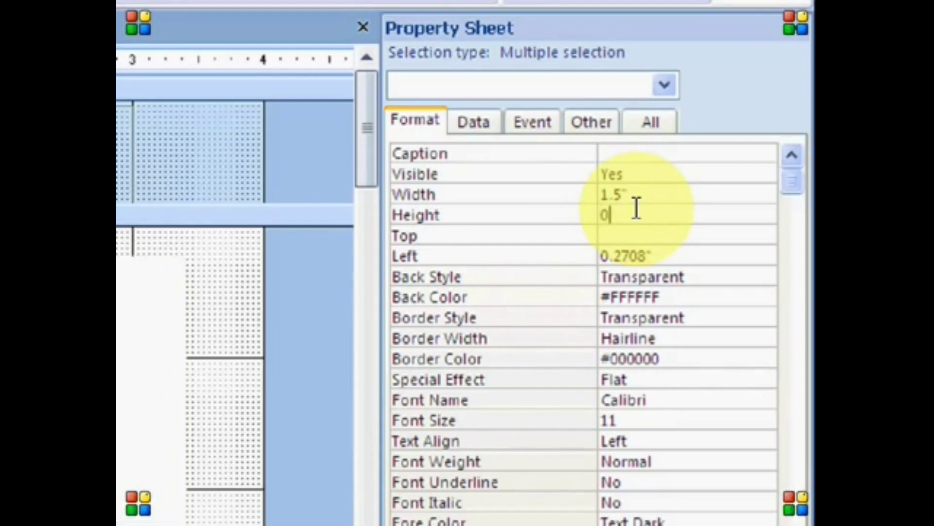
pyautogui.press('Return')
pyautogui.click(636, 208)
pyautogui.press('BackSpace')
pyautogui.press('BackSpace')
pyautogui.write('1')
# - Set the height of the selected labels to 0.2"
pyautogui.click(637, 209)
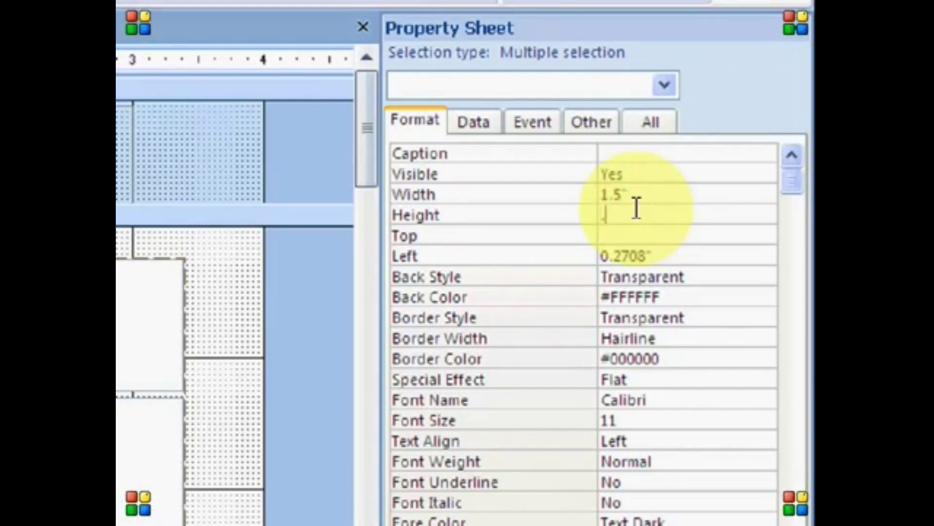
pyautogui.write('0.2')
pyautogui.press('Return')
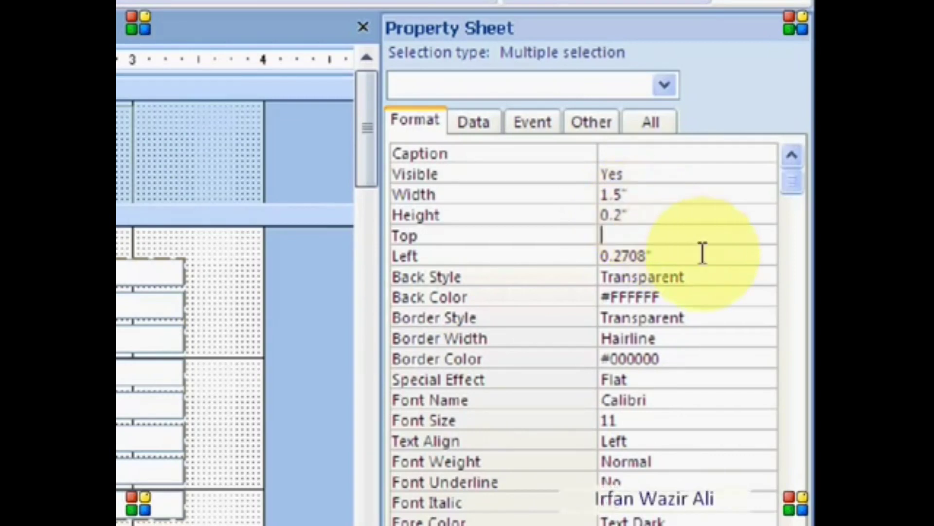
# - Set the labels' Back Style to Normal and preview the form in Form View
pyautogui.click(724, 271)
pyautogui.click(764, 276)
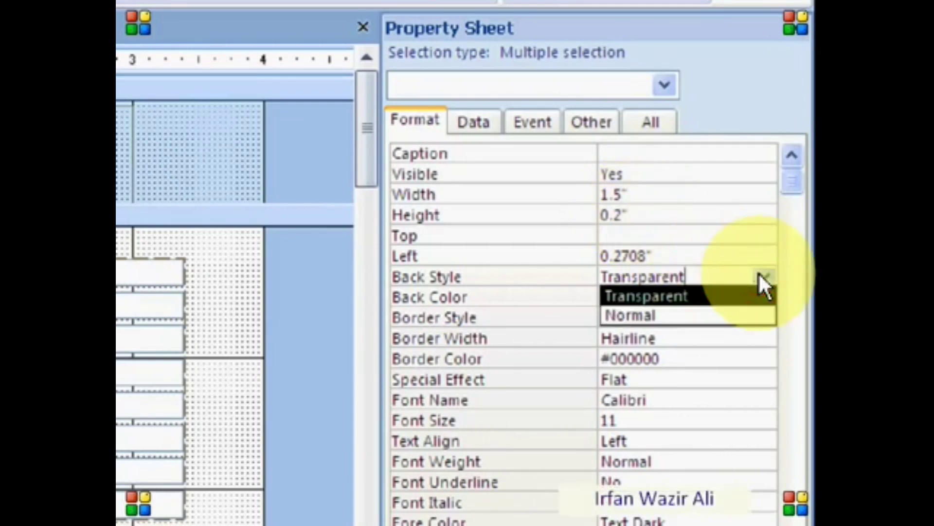
pyautogui.click(757, 314)
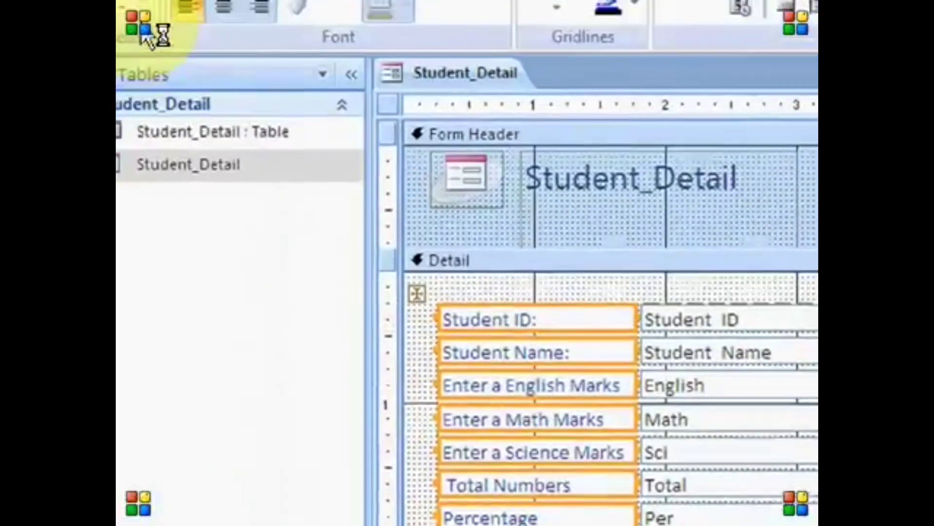
pyautogui.click(145, 68)
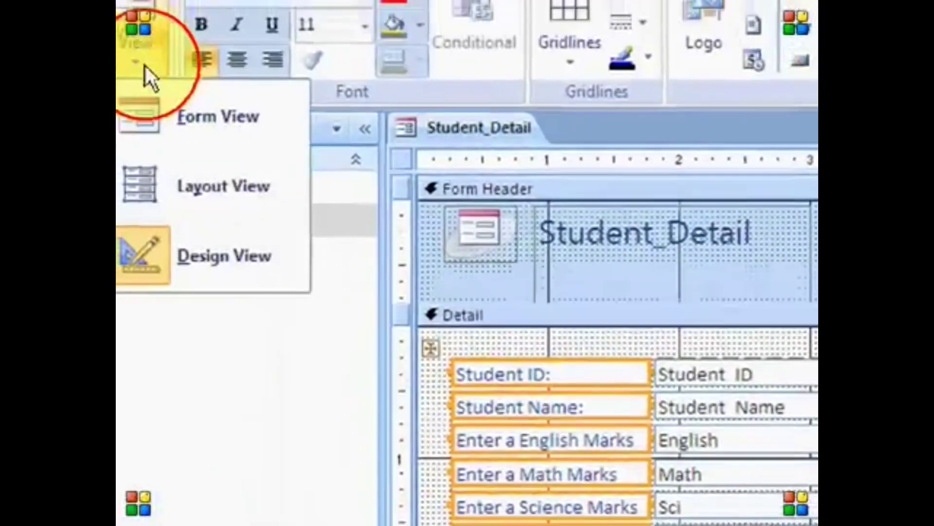
pyautogui.click(174, 144)
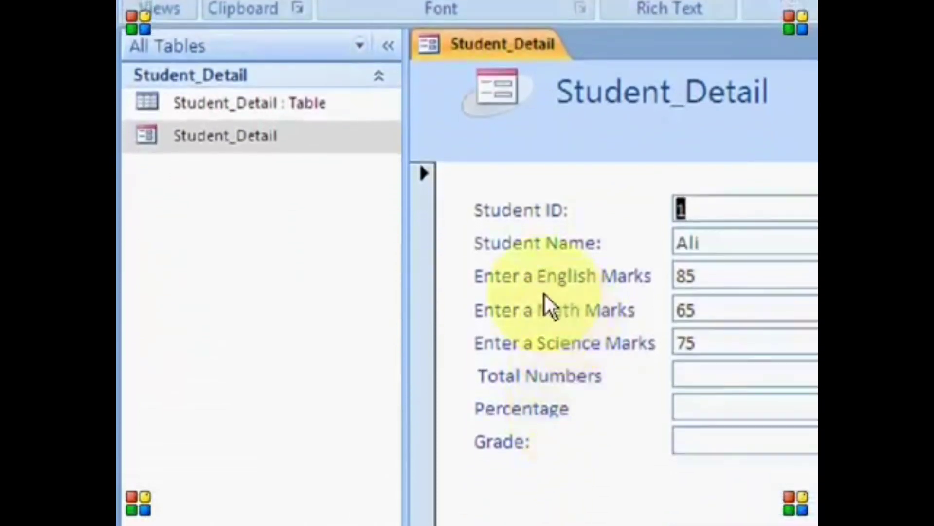
# - In Design View, set the Back Style of all detail labels and text boxes to Transparent, and preview the form in Form View
pyautogui.click(166, 42)
pyautogui.click(195, 243)
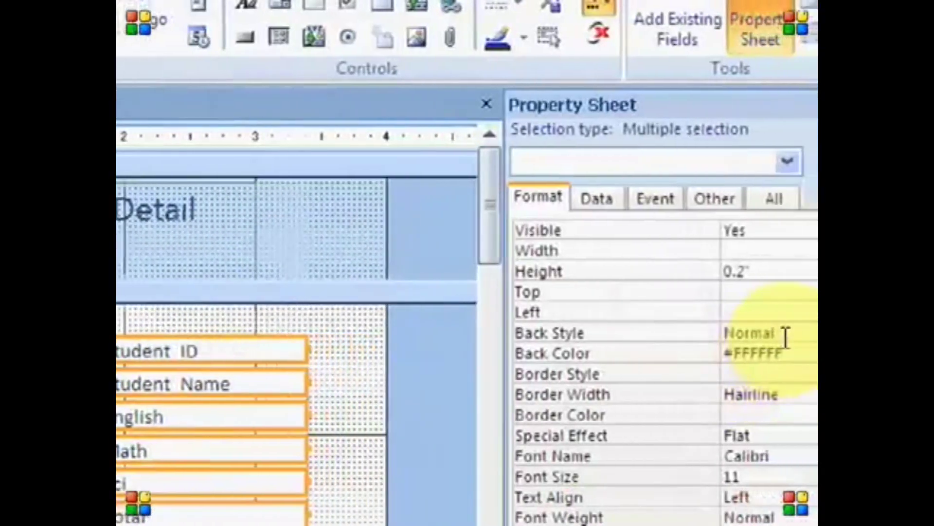
pyautogui.click(796, 334)
pyautogui.click(775, 351)
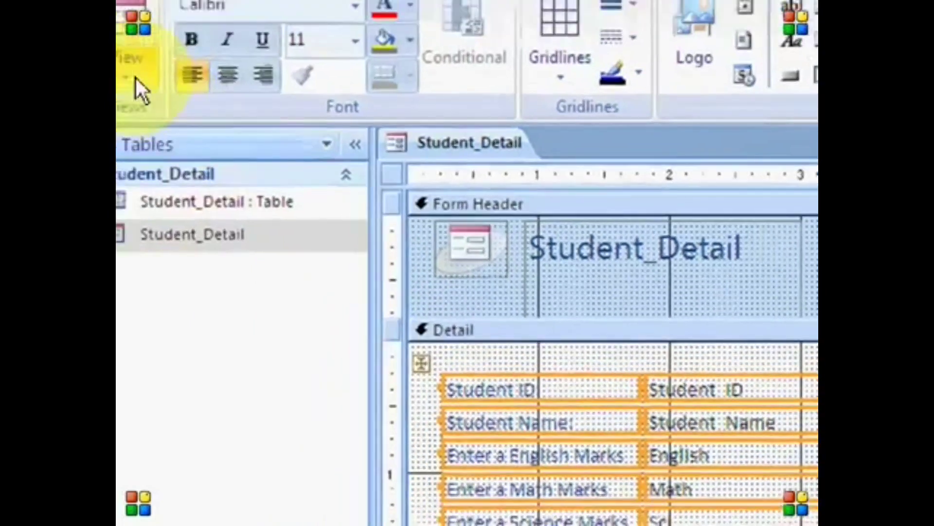
pyautogui.click(137, 85)
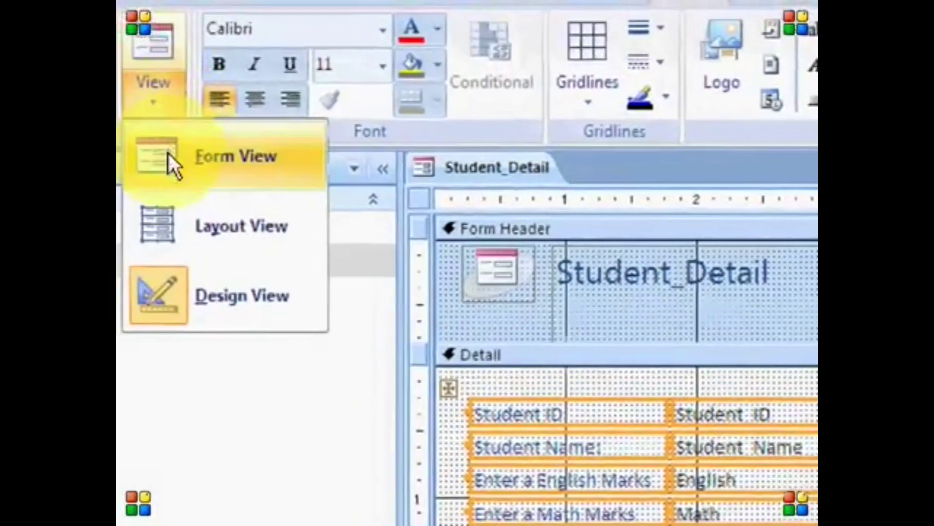
pyautogui.click(174, 153)
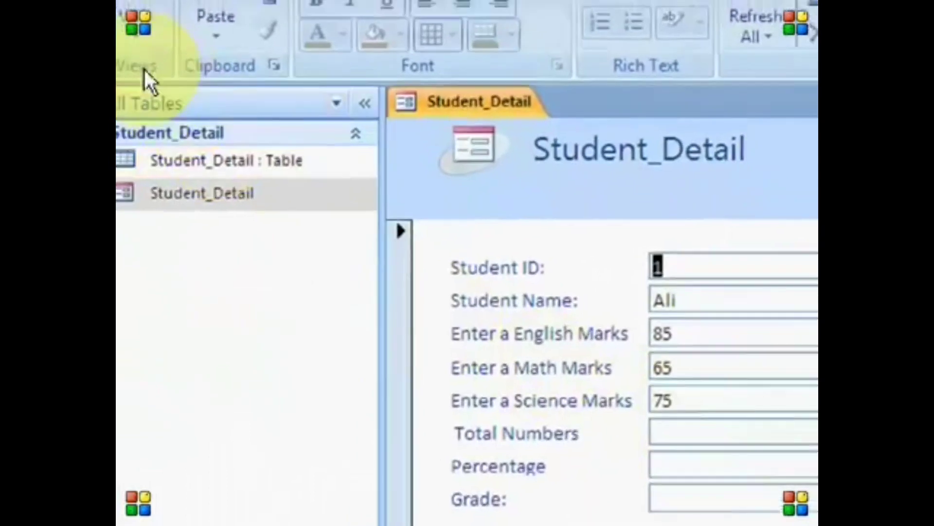
# - In Design View, set the Back Color of all detail controls to Borders/Gridlines, and check the colour in Form View
pyautogui.click(132, 29)
pyautogui.click(169, 227)
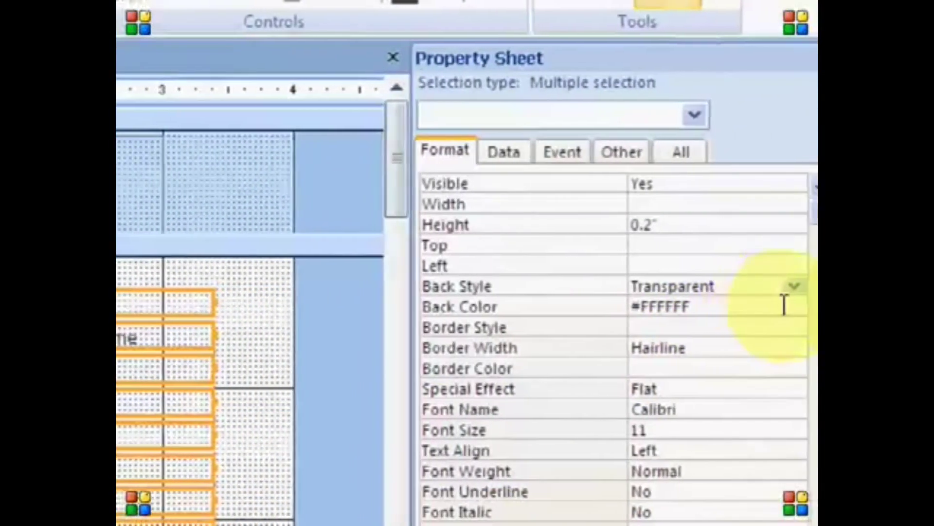
pyautogui.click(801, 306)
pyautogui.click(810, 306)
pyautogui.click(752, 394)
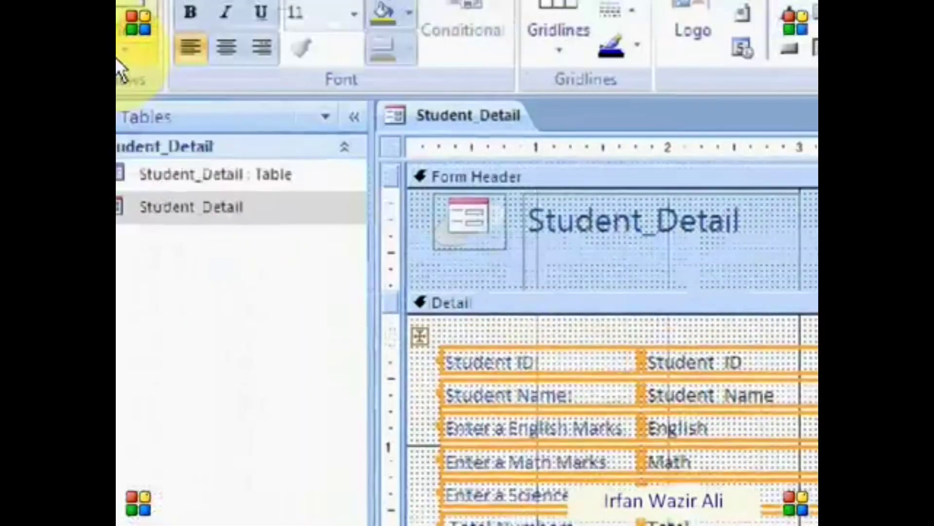
pyautogui.click(117, 61)
pyautogui.click(130, 115)
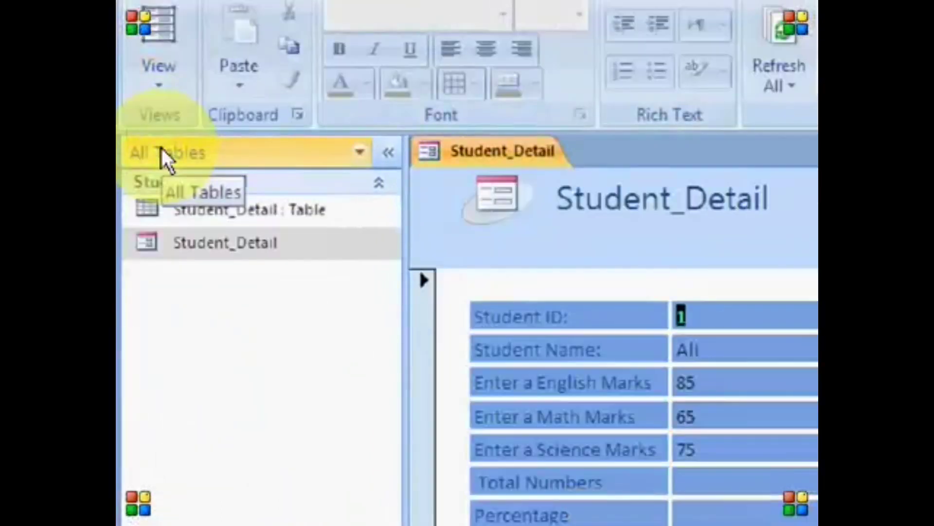
# - In Design View, set the Border Style of the selected controls to Solid, and preview the form in Form View
pyautogui.click(161, 93)
pyautogui.click(211, 297)
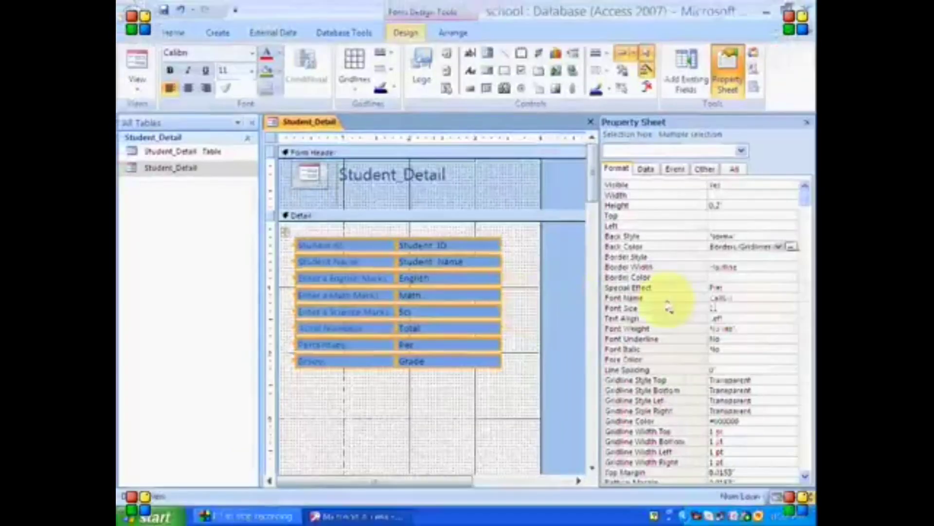
pyautogui.click(789, 256)
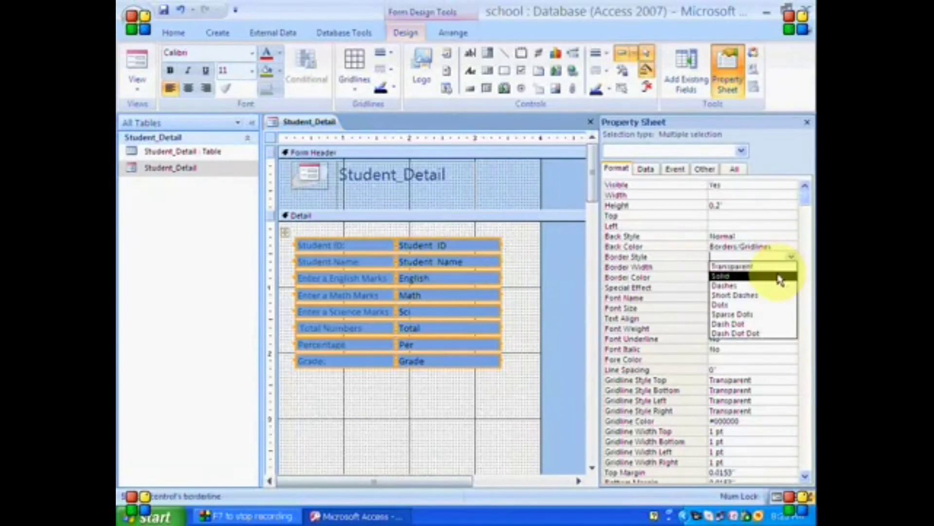
pyautogui.click(776, 276)
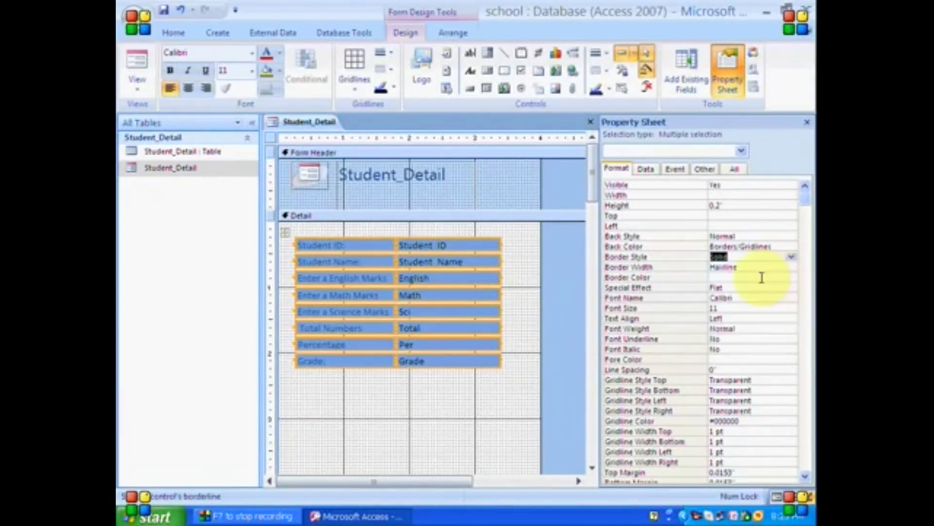
pyautogui.click(135, 79)
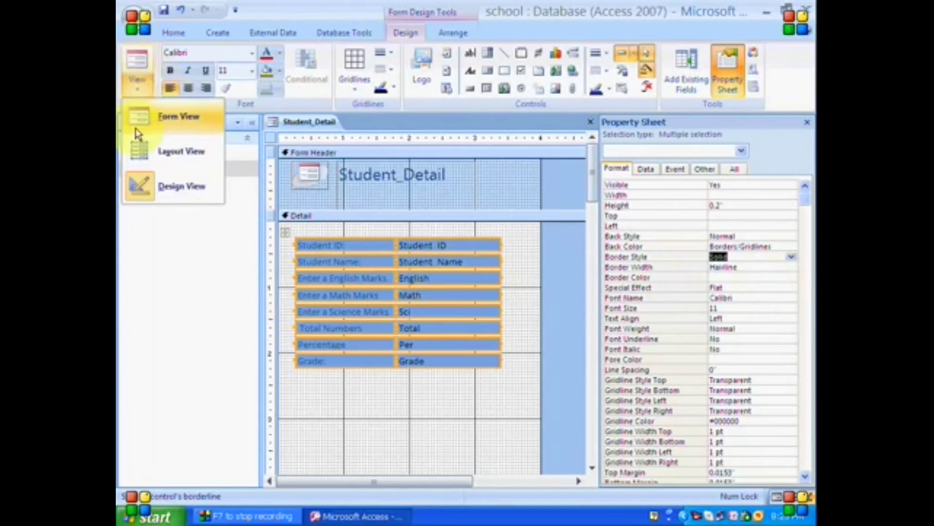
pyautogui.click(140, 127)
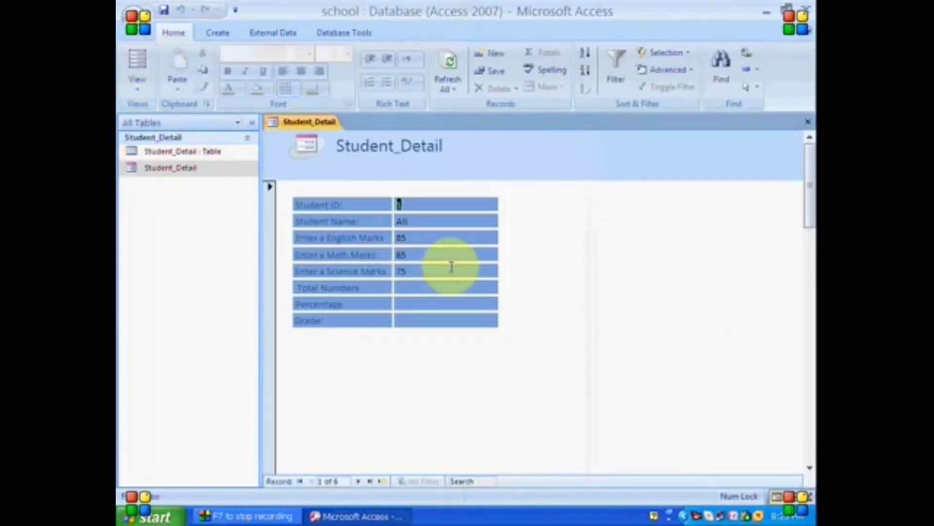
# - In Design View, set the Border Width of the selected controls to 4 pt, and preview the borders in Form View
pyautogui.click(137, 80)
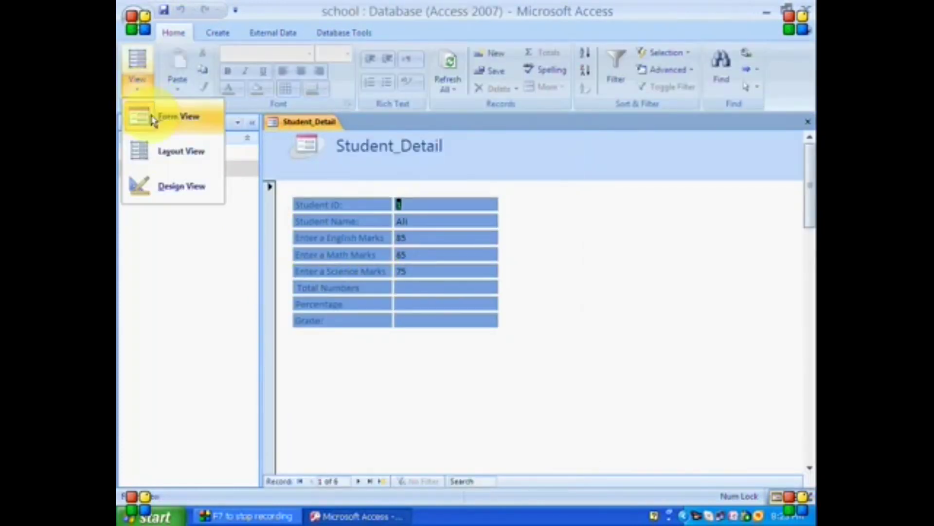
pyautogui.click(168, 186)
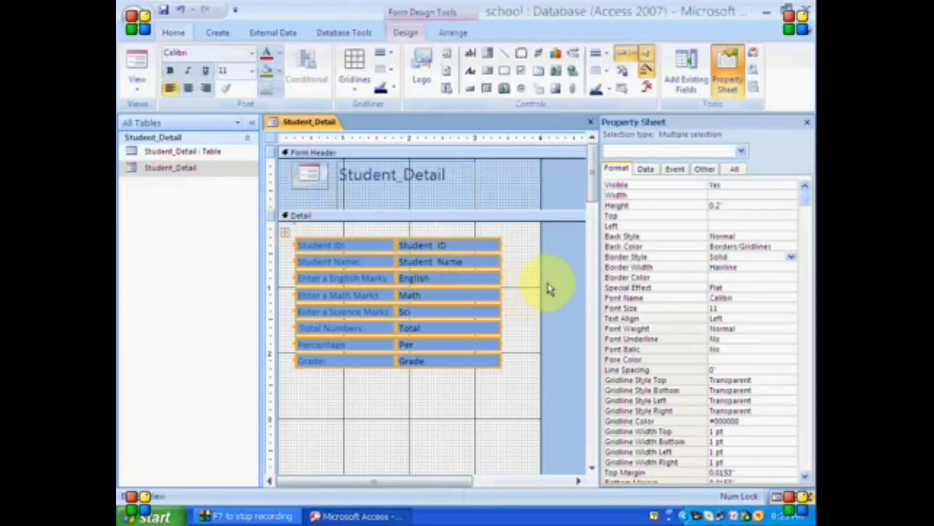
pyautogui.click(792, 268)
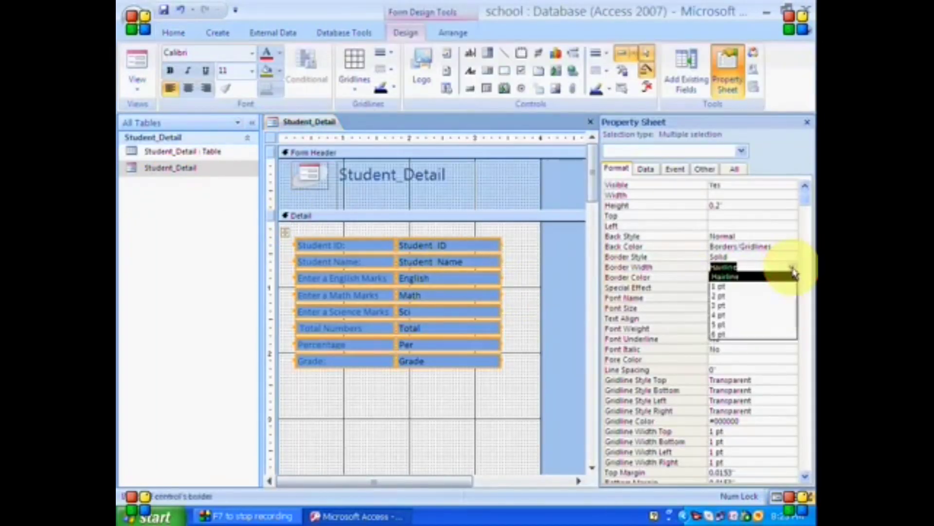
pyautogui.click(776, 306)
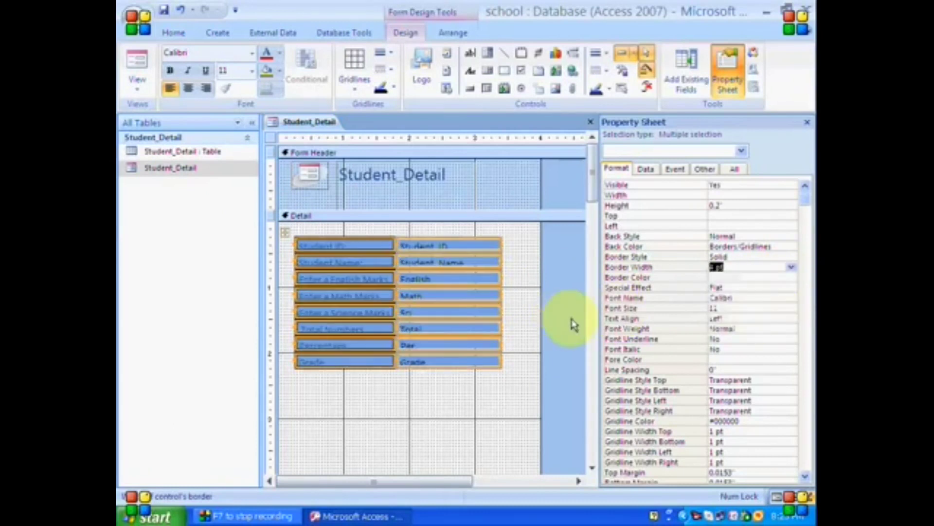
pyautogui.click(138, 86)
pyautogui.click(155, 118)
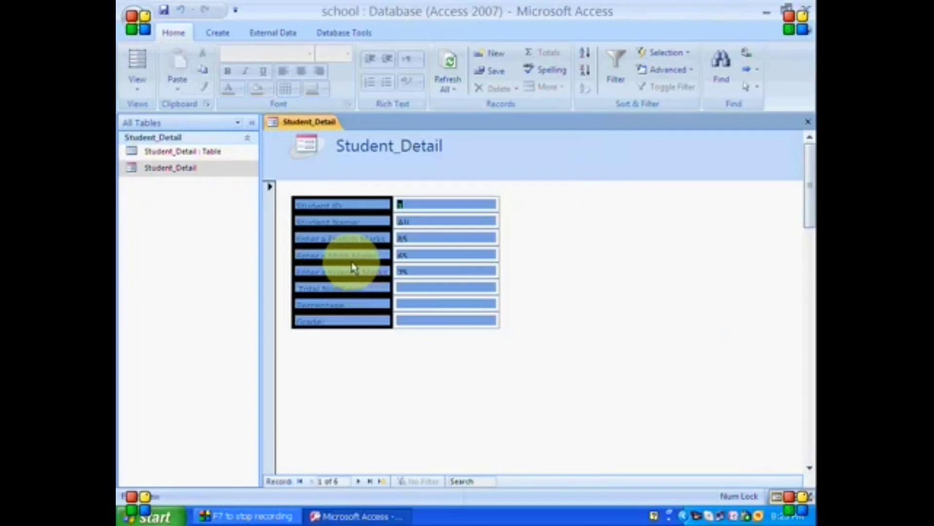
# - In Design View, set the selected controls' Border Width to Hairline and their Border Style to Transparent
pyautogui.click(137, 88)
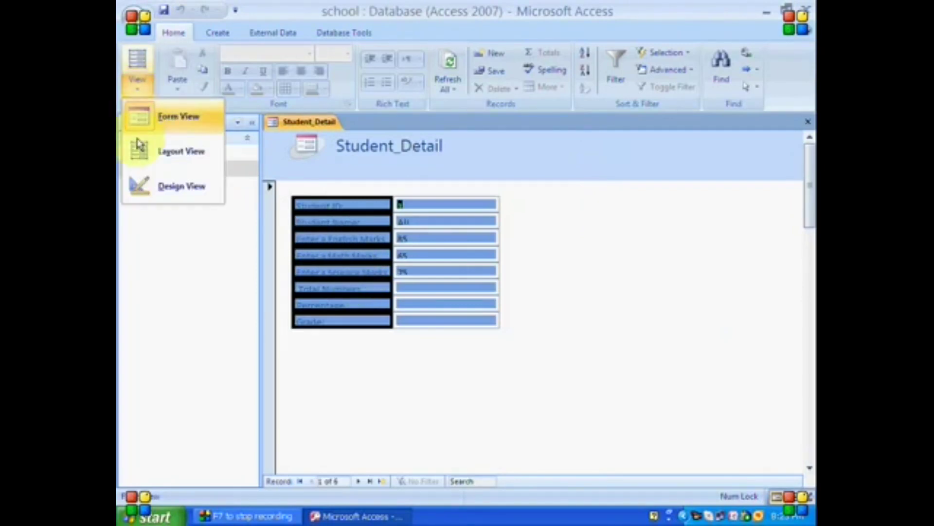
pyautogui.click(137, 189)
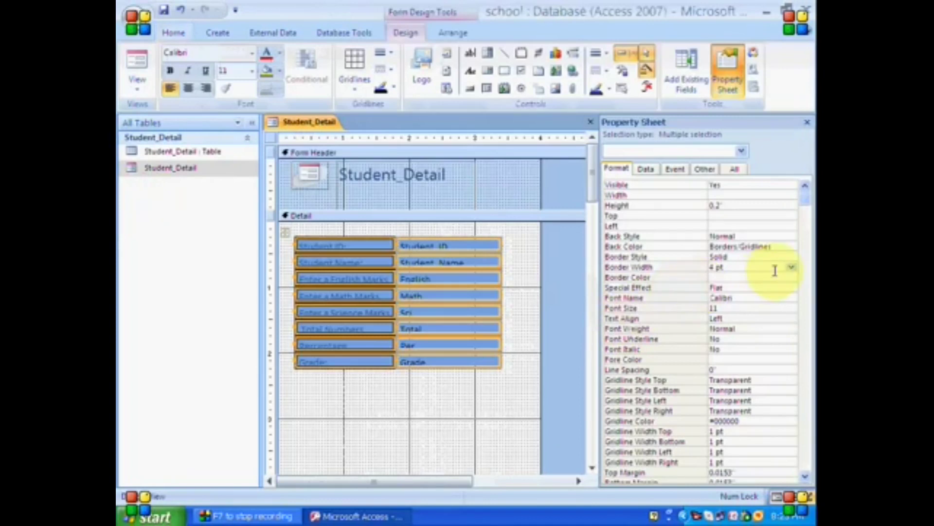
pyautogui.click(791, 266)
pyautogui.click(780, 275)
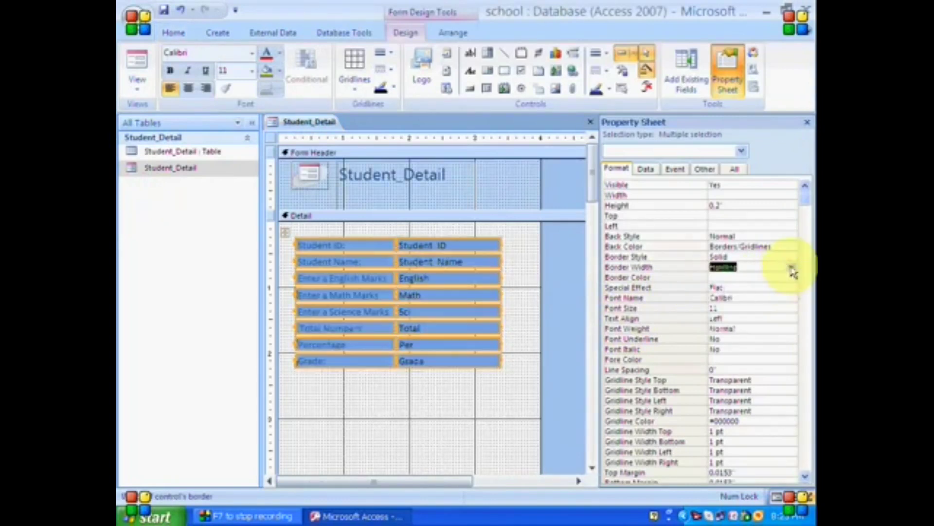
pyautogui.click(790, 256)
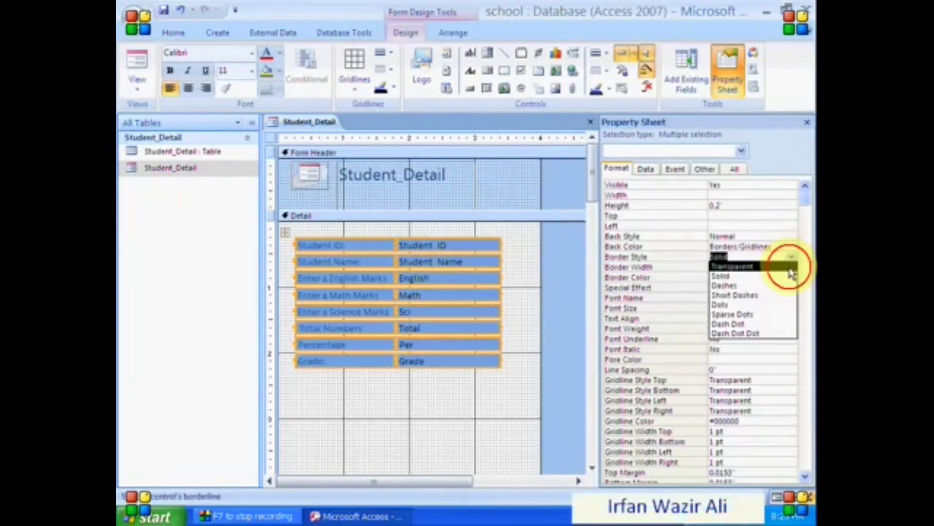
pyautogui.click(789, 266)
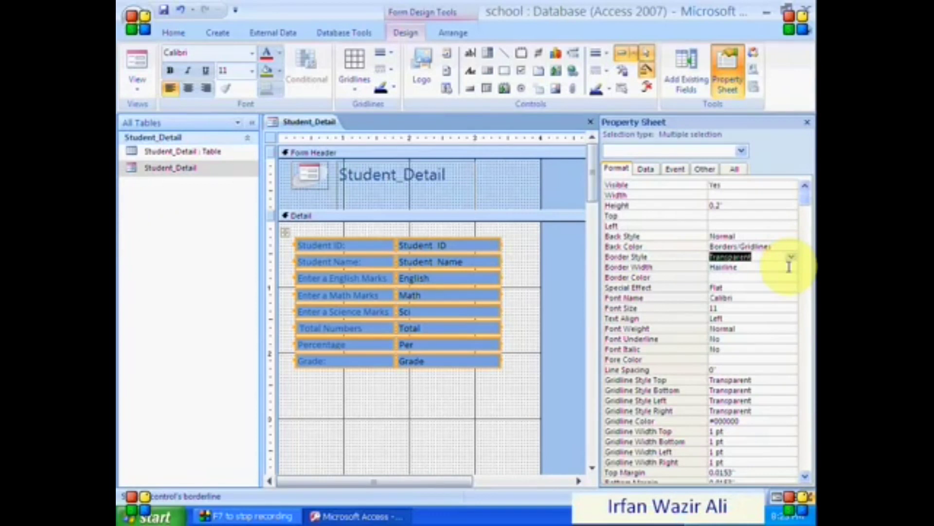
pyautogui.click(791, 277)
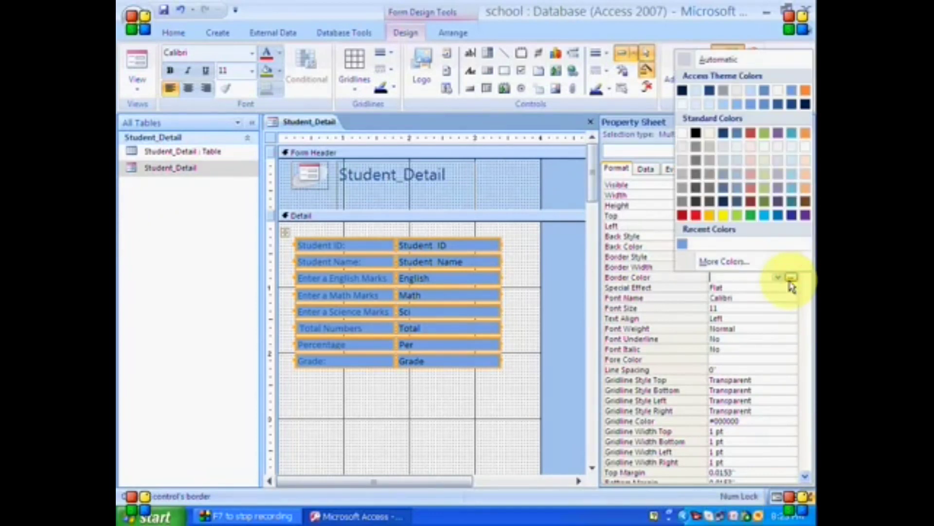
pyautogui.click(790, 277)
pyautogui.click(791, 277)
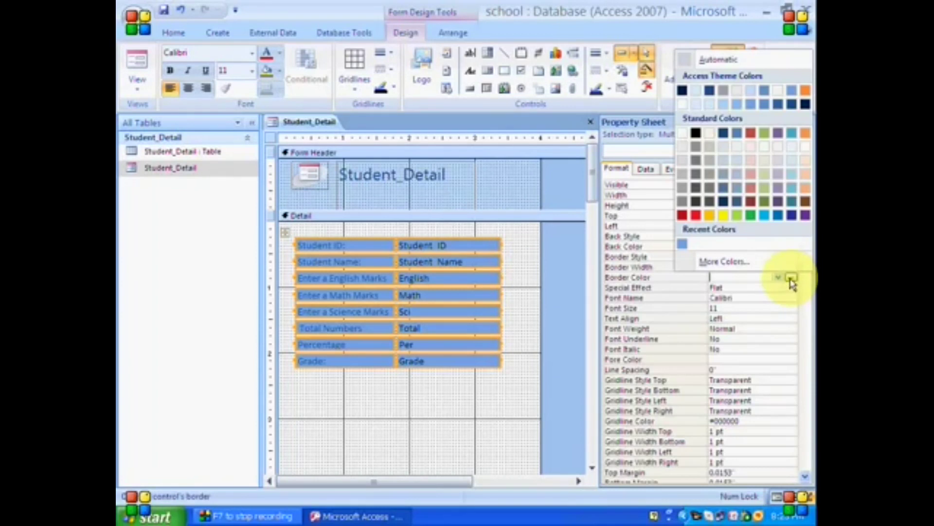
pyautogui.click(653, 122)
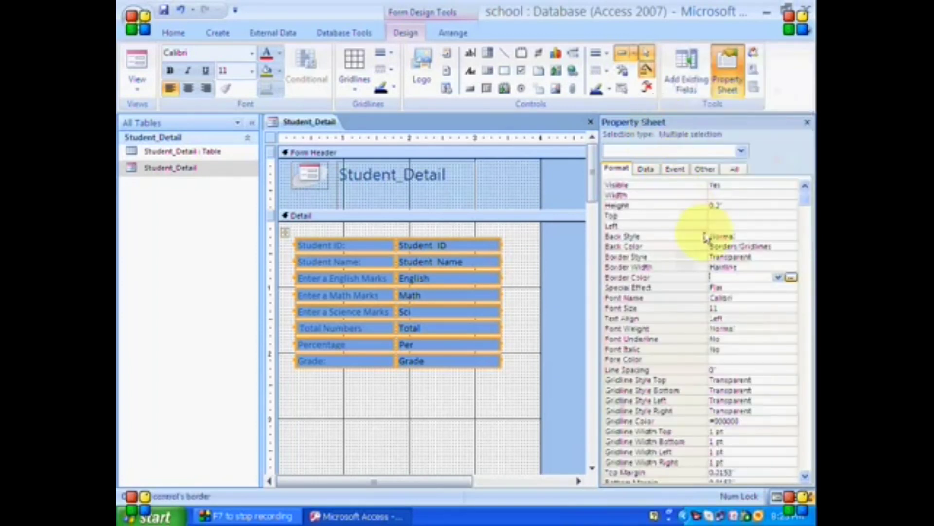
# - Set the selected detail controls' Back Color to #FFFFFF and their Back Style to Transparent, and clear the selection
pyautogui.click(782, 248)
pyautogui.click(791, 246)
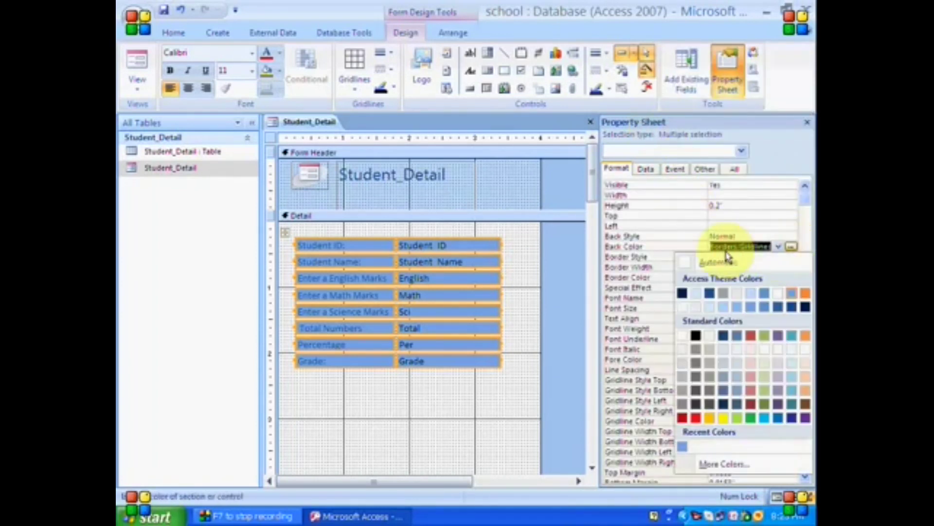
pyautogui.click(716, 265)
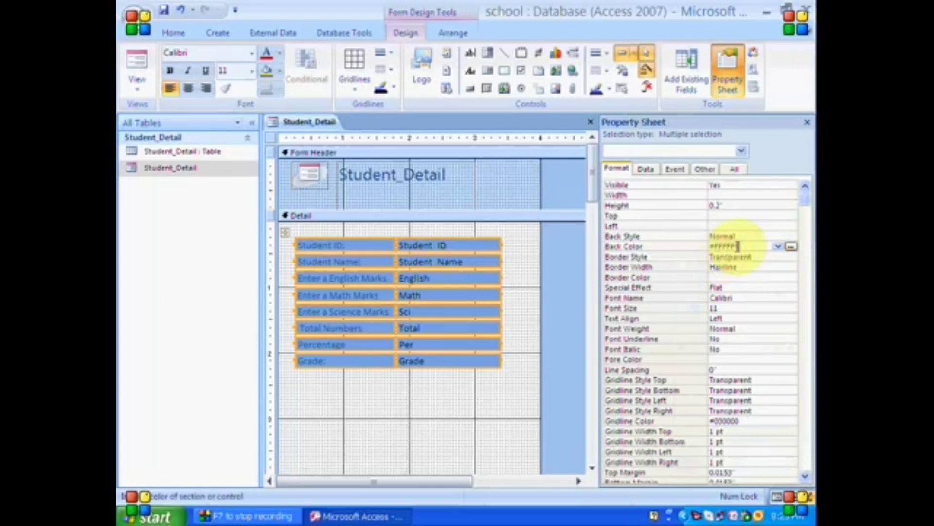
pyautogui.click(791, 236)
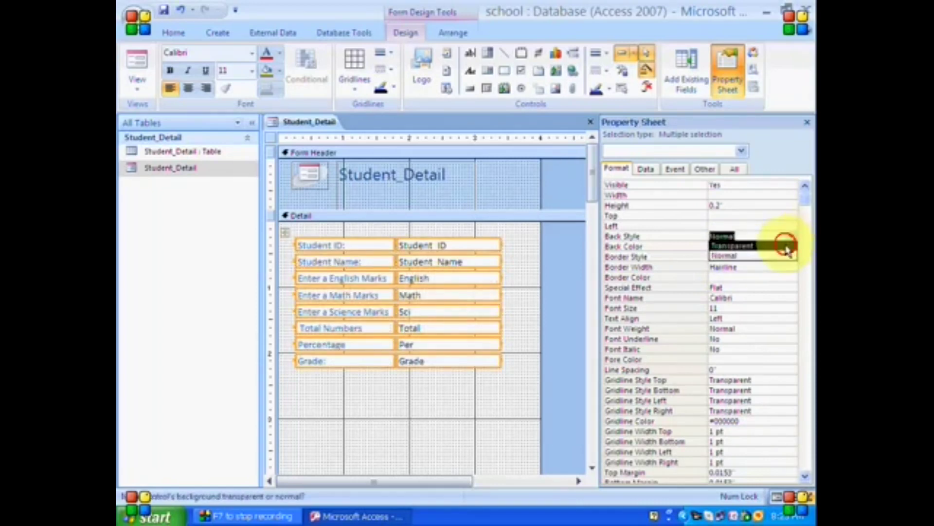
pyautogui.click(789, 245)
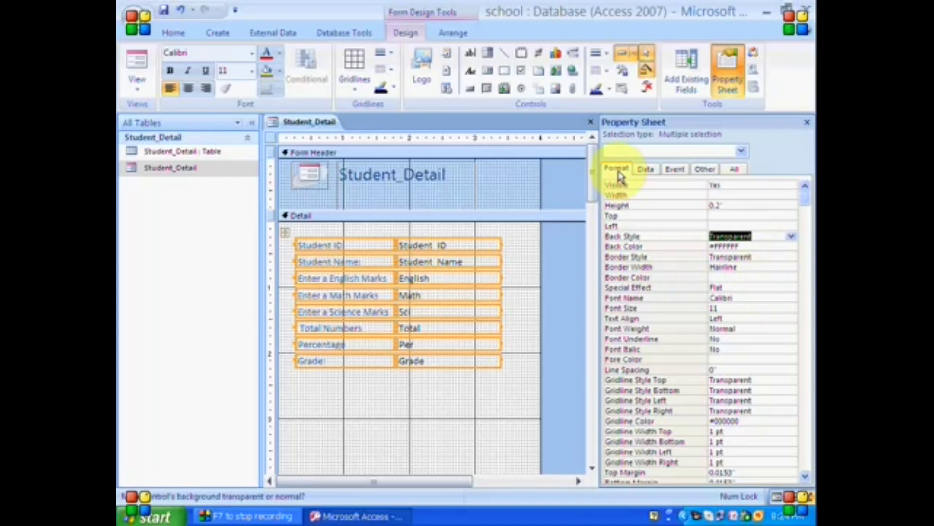
pyautogui.click(530, 285)
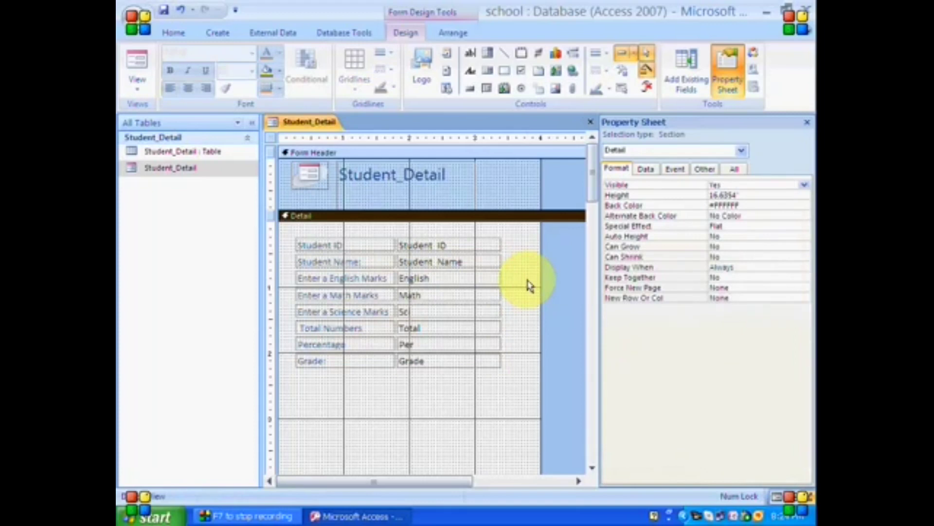
# - Assign an Event Procedure to the Total text box's On Mouse Move event and open its code
pyautogui.click(495, 323)
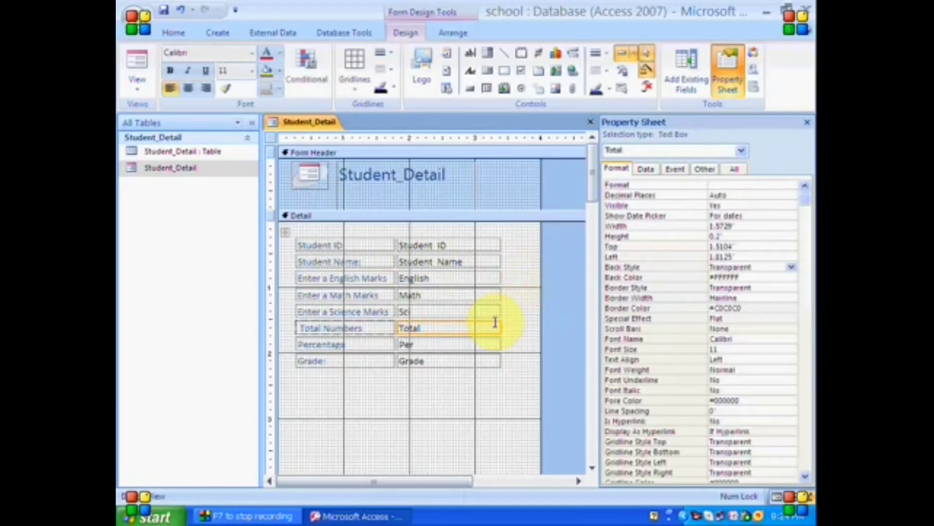
pyautogui.click(674, 169)
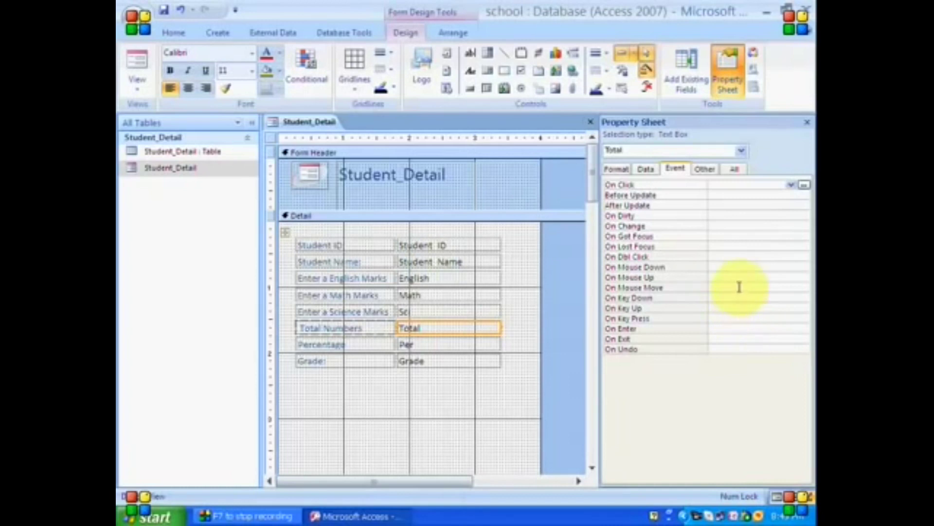
pyautogui.click(741, 287)
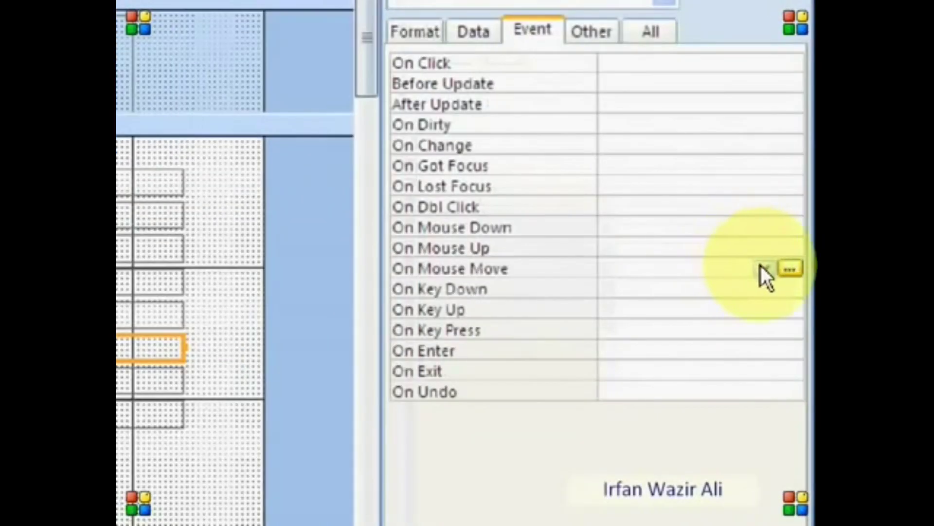
pyautogui.click(792, 287)
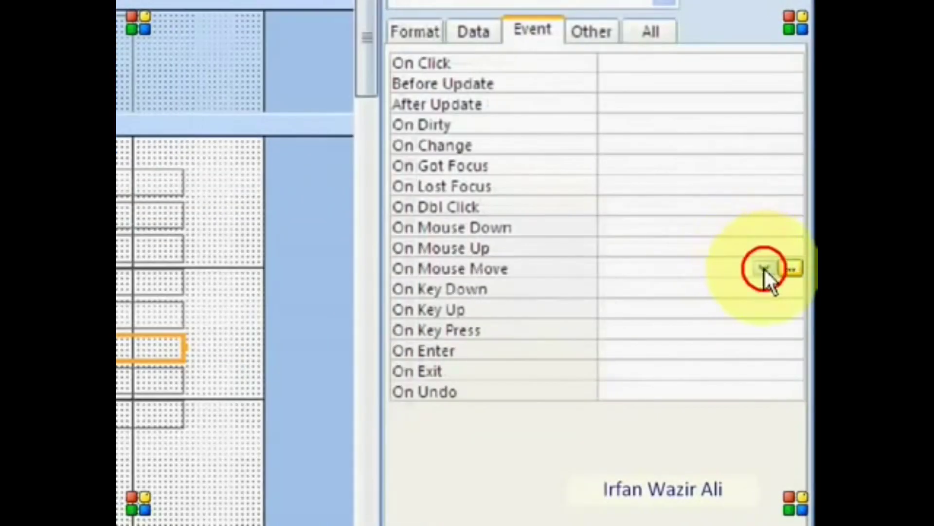
pyautogui.click(750, 287)
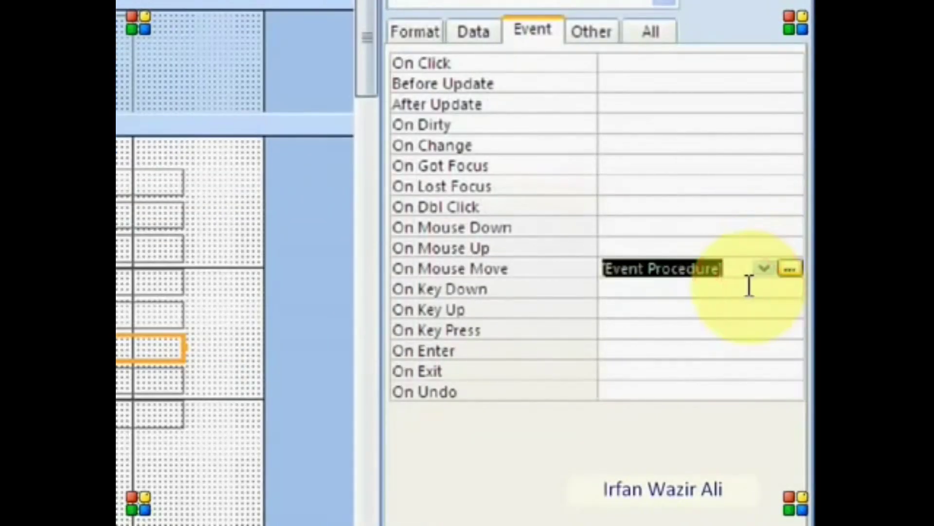
pyautogui.click(790, 269)
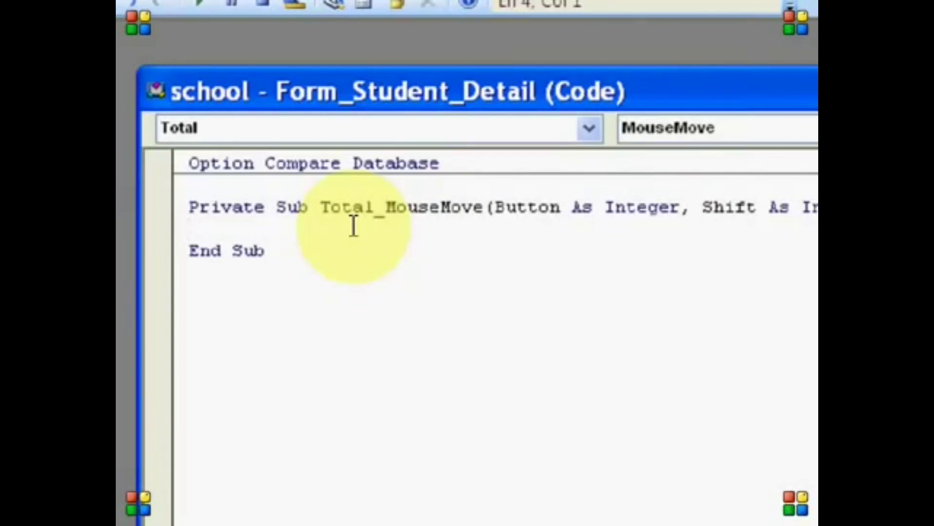
# - Write Total = English + Math + Sci in the Total_MouseMove procedure, and check the control names in the code window's object list
pyautogui.write('T')
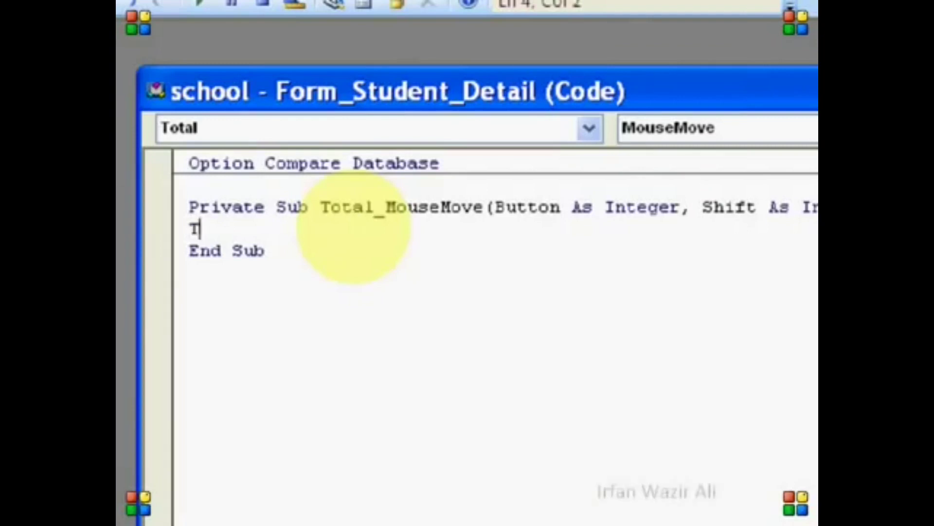
pyautogui.write('otal = ')
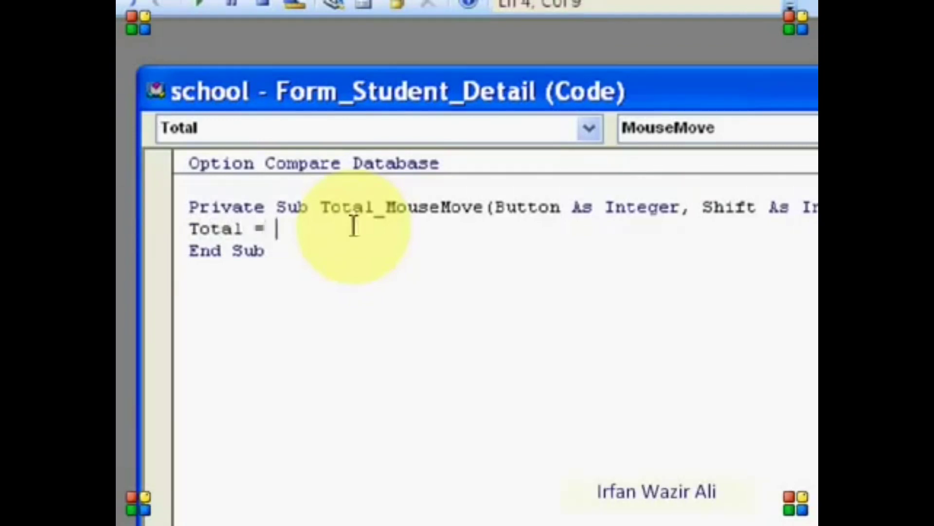
pyautogui.write('English + Maths')
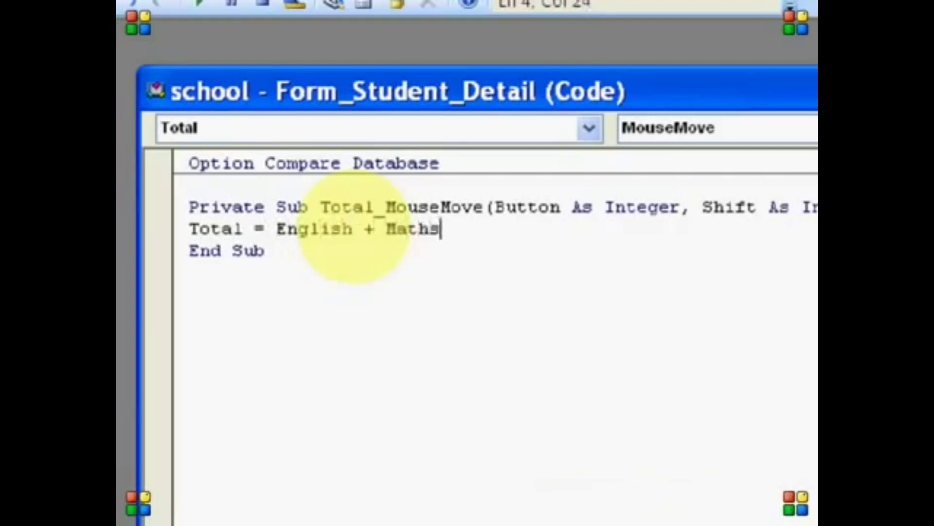
pyautogui.press('BackSpace')
pyautogui.write('+ Sc')
pyautogui.write('ienc')
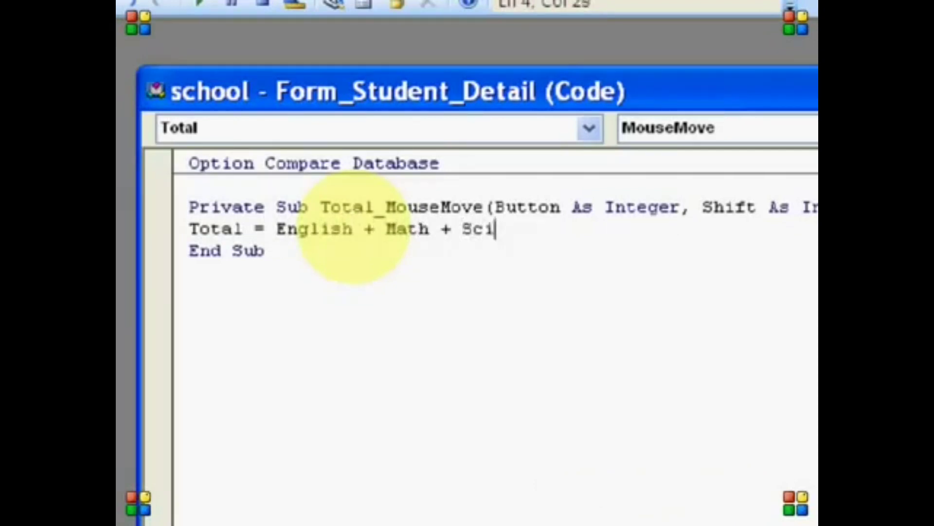
pyautogui.press('BackSpace')
pyautogui.press('BackSpace')
pyautogui.press('BackSpace')
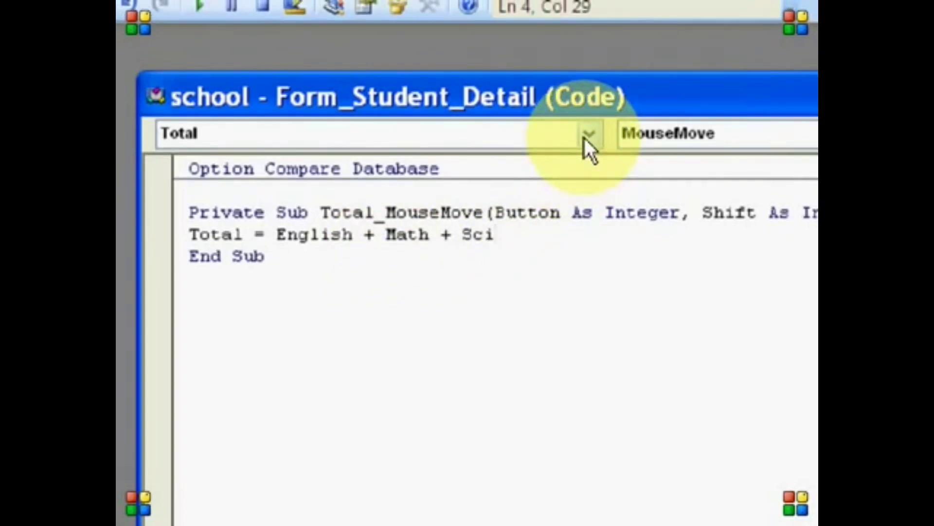
pyautogui.click(589, 134)
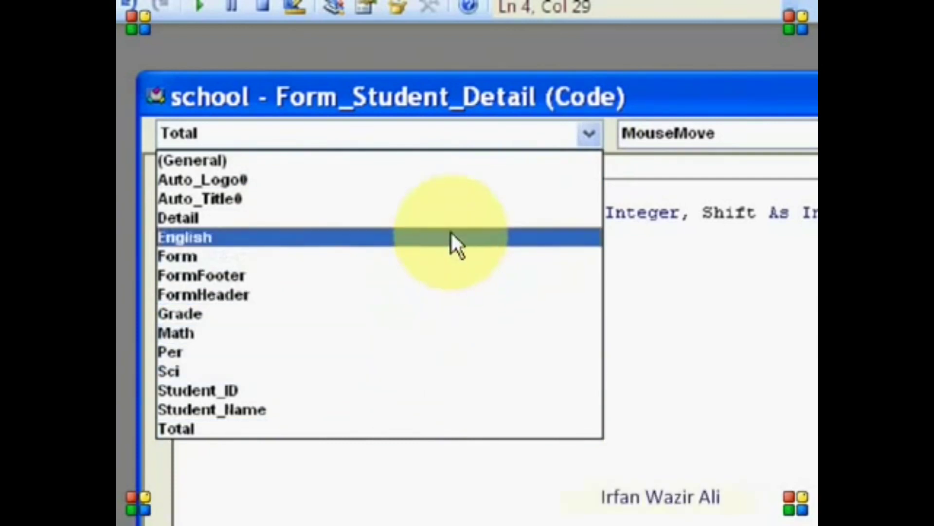
pyautogui.click(655, 232)
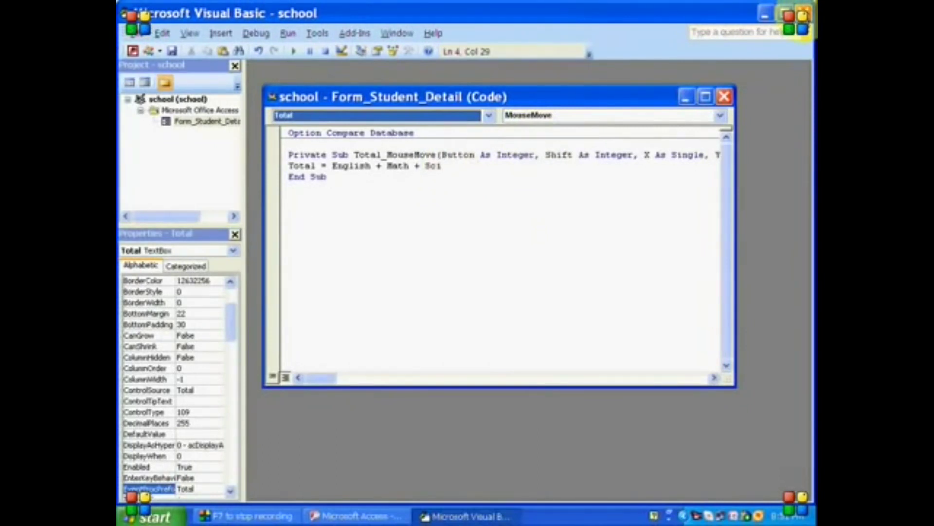
# - Close the Visual Basic editor, show the form in Form View, and trigger the total calculation for the first record
pyautogui.click(803, 14)
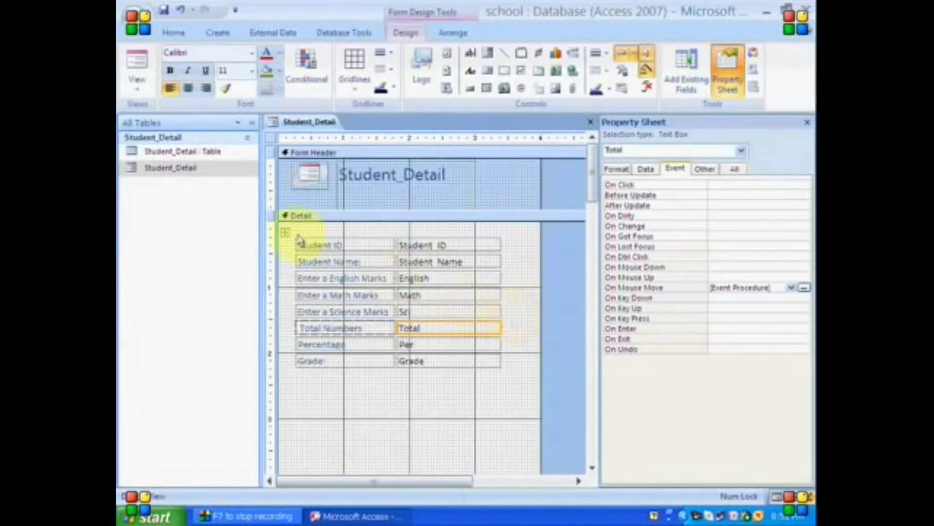
pyautogui.click(141, 88)
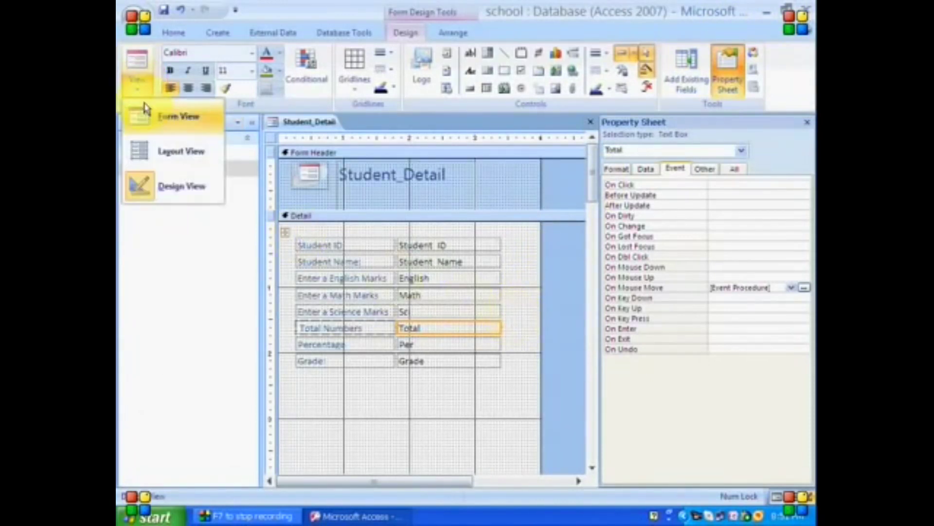
pyautogui.click(149, 127)
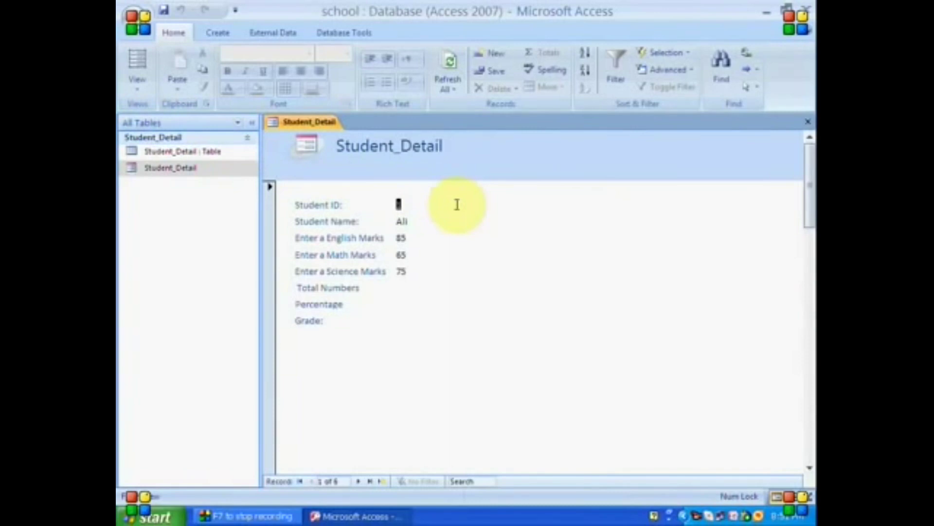
pyautogui.click(402, 285)
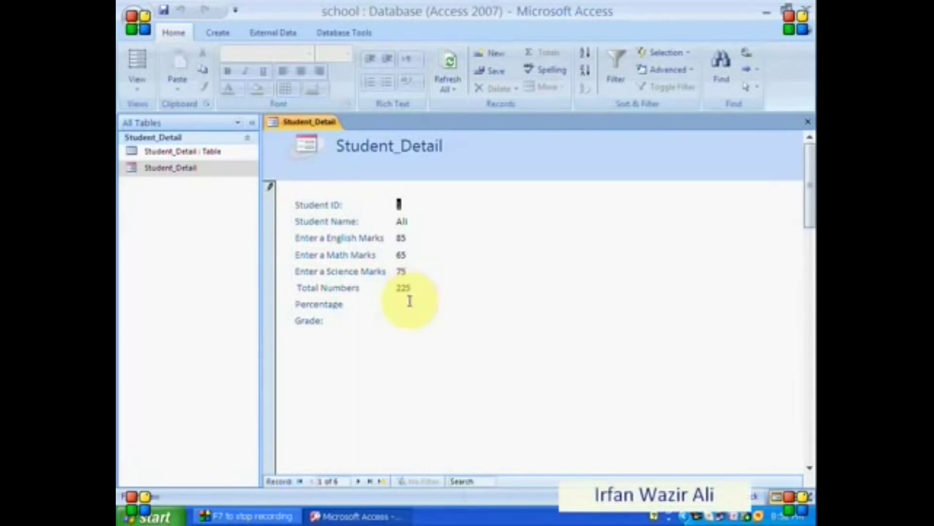
# - Go through records 2 to 6 in Form View and trigger the Total Numbers calculation on each one
pyautogui.click(359, 481)
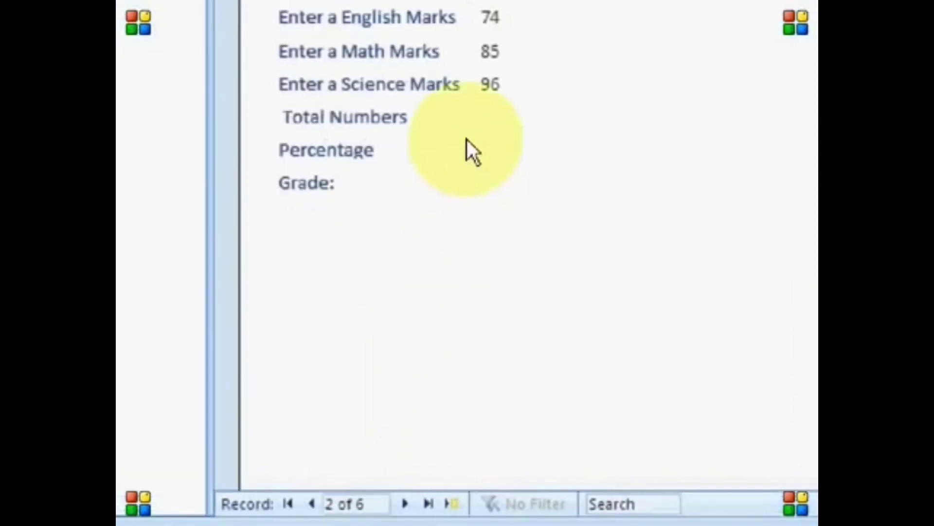
pyautogui.click(393, 288)
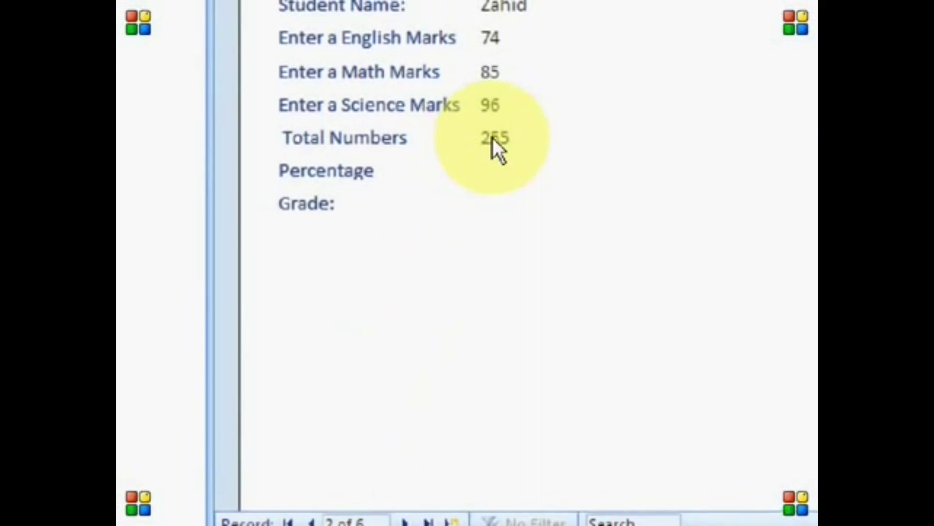
pyautogui.click(405, 472)
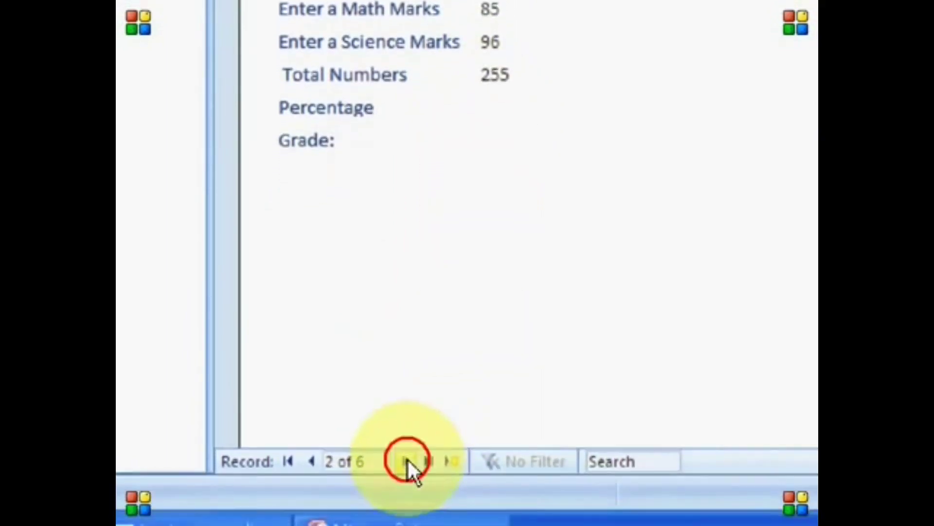
pyautogui.click(478, 78)
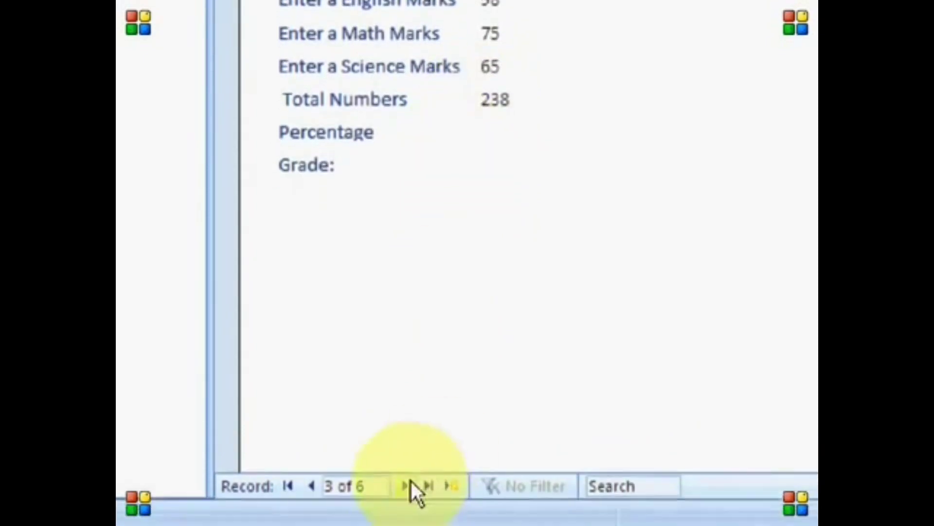
pyautogui.click(404, 511)
pyautogui.click(490, 124)
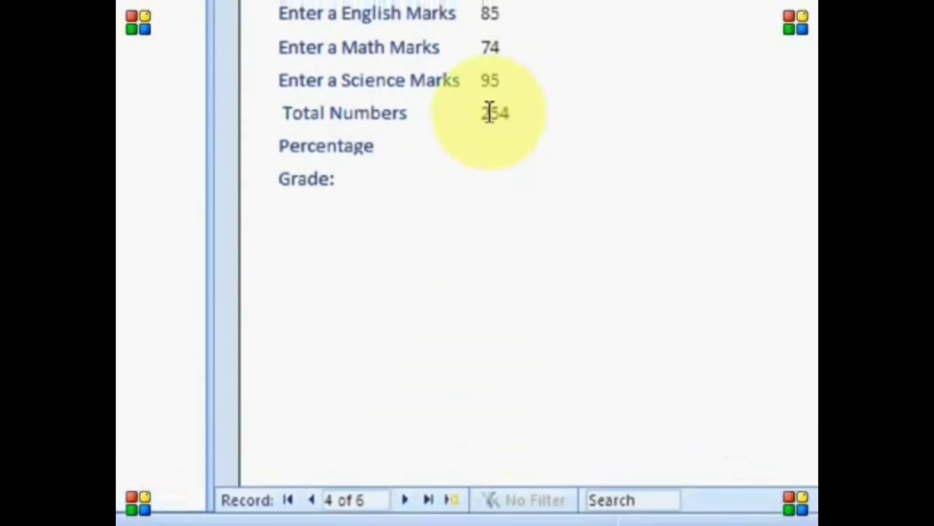
pyautogui.click(407, 496)
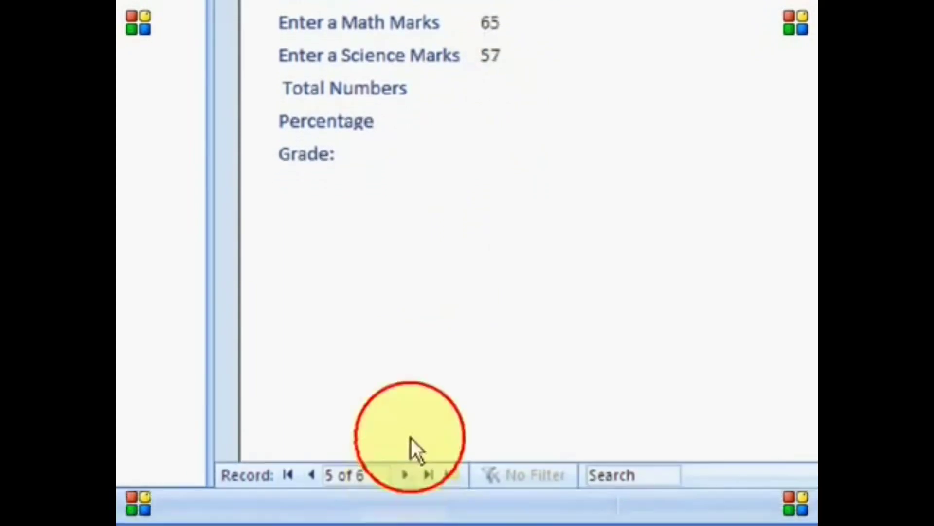
pyautogui.click(501, 110)
pyautogui.click(405, 477)
pyautogui.click(505, 91)
# - Set the English, Math and Science marks of record 6 to 10 each, and recalculate its Total Numbers
pyautogui.doubleClick(491, 41)
pyautogui.write('10')
pyautogui.press('Tab')
pyautogui.write('10')
pyautogui.press('Tab')
pyautogui.write('10')
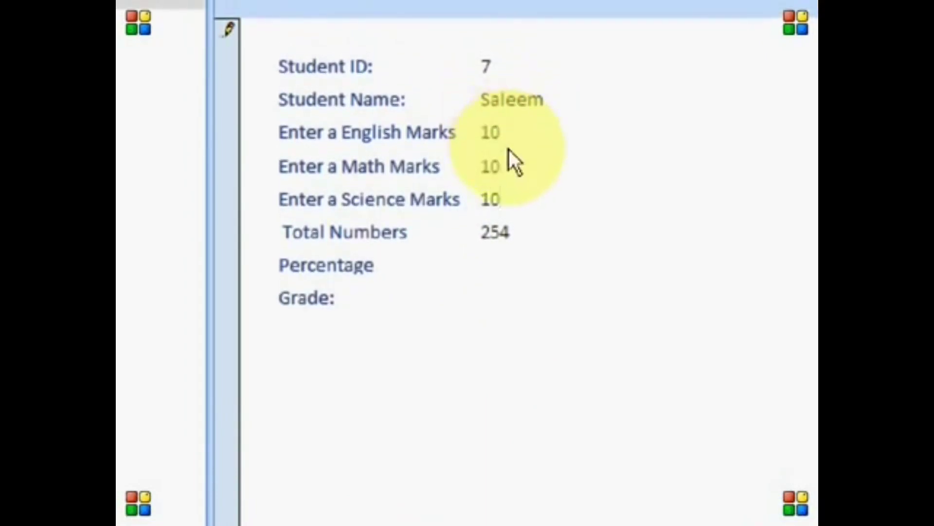
pyautogui.press('Tab')
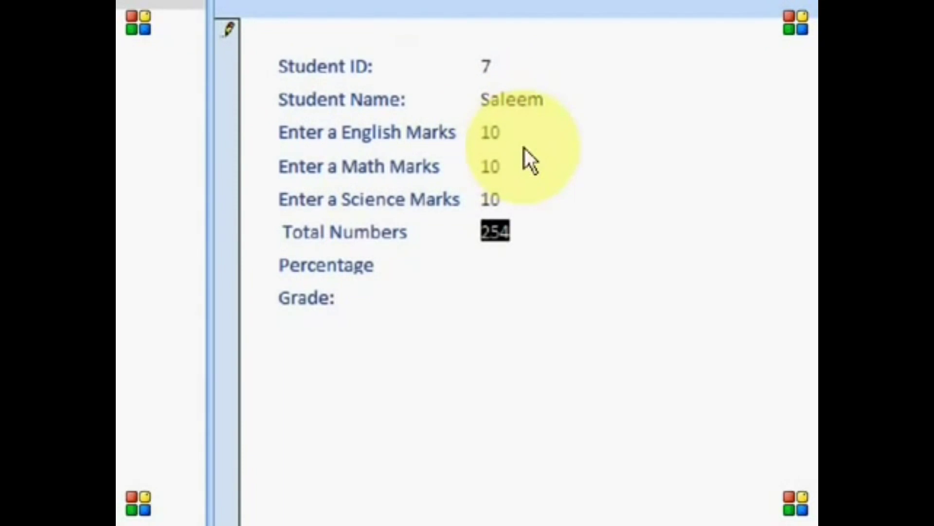
pyautogui.click(512, 233)
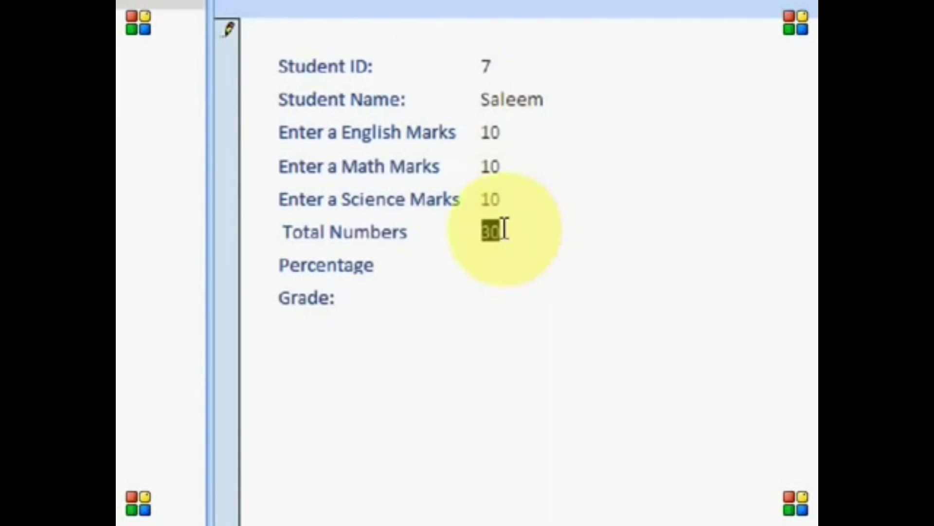
pyautogui.click(505, 229)
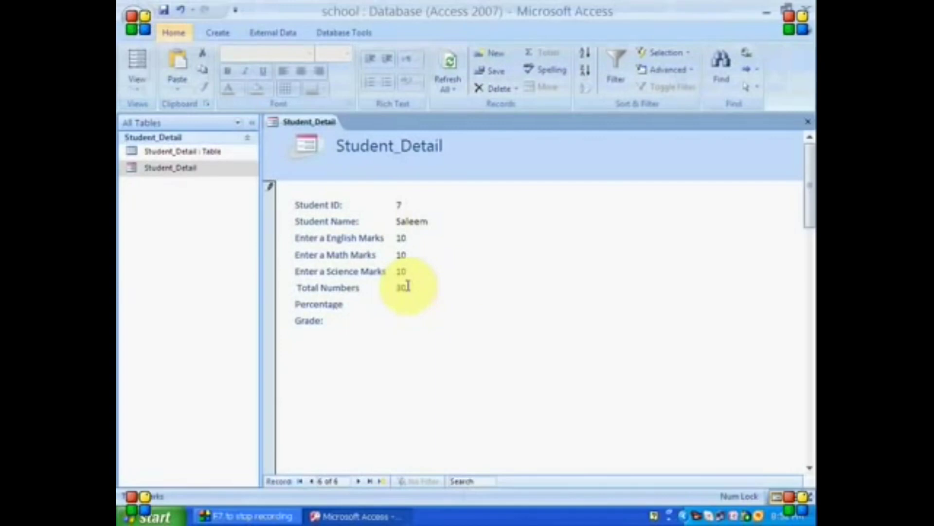
# - Switch the form to Design View and create an On Mouse Move event procedure for the Per text box
pyautogui.click(138, 88)
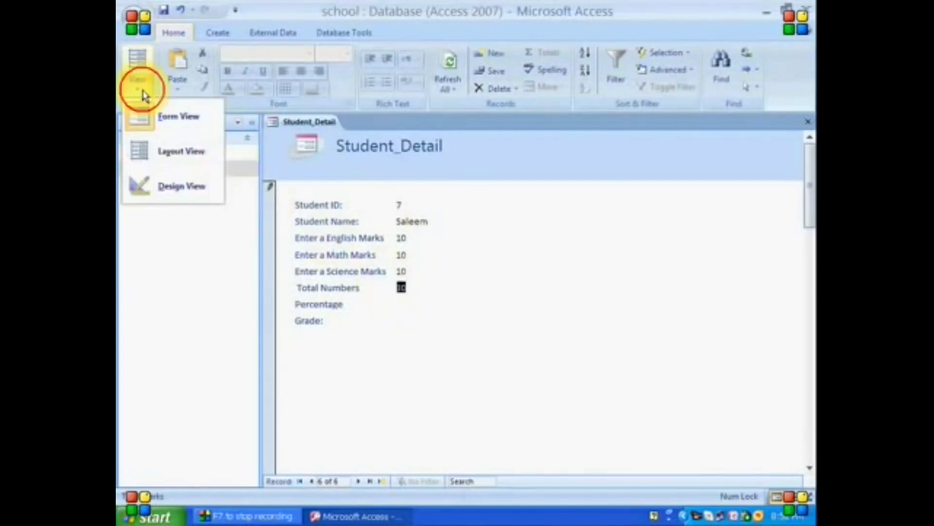
pyautogui.click(160, 185)
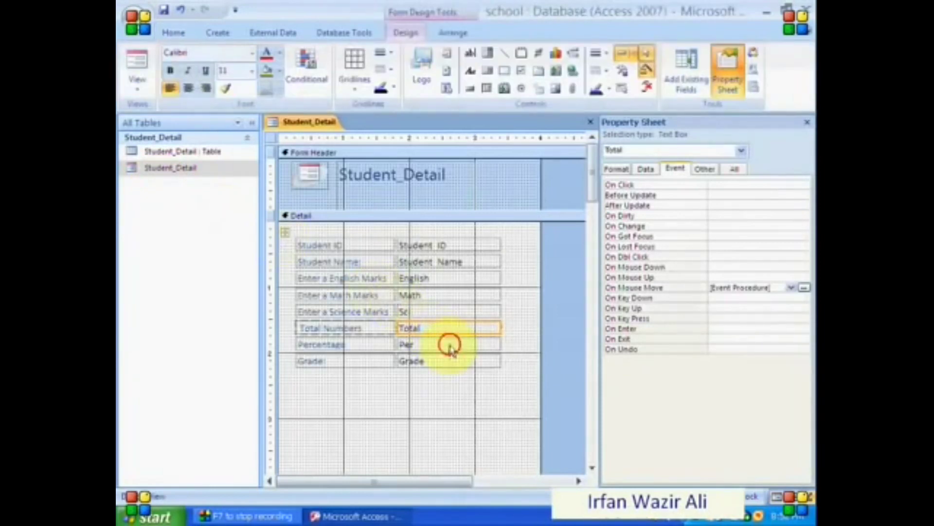
pyautogui.click(449, 344)
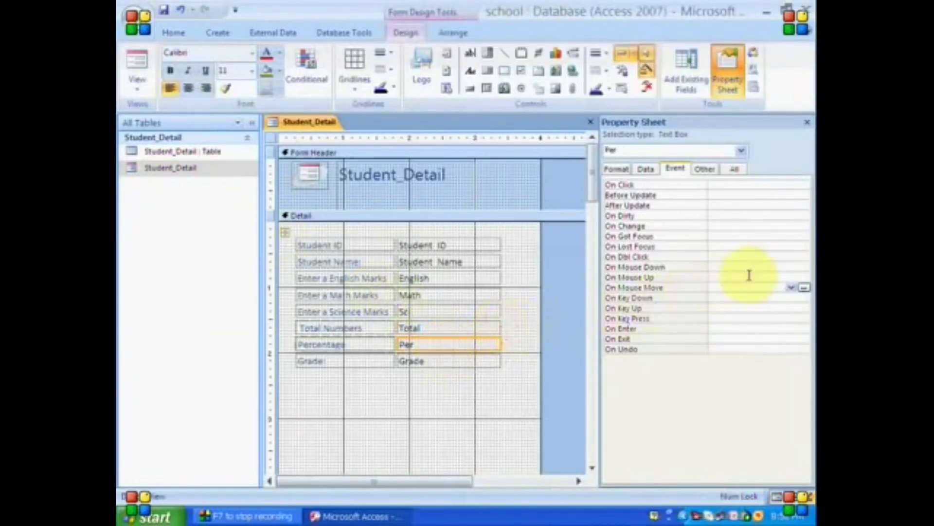
pyautogui.click(791, 287)
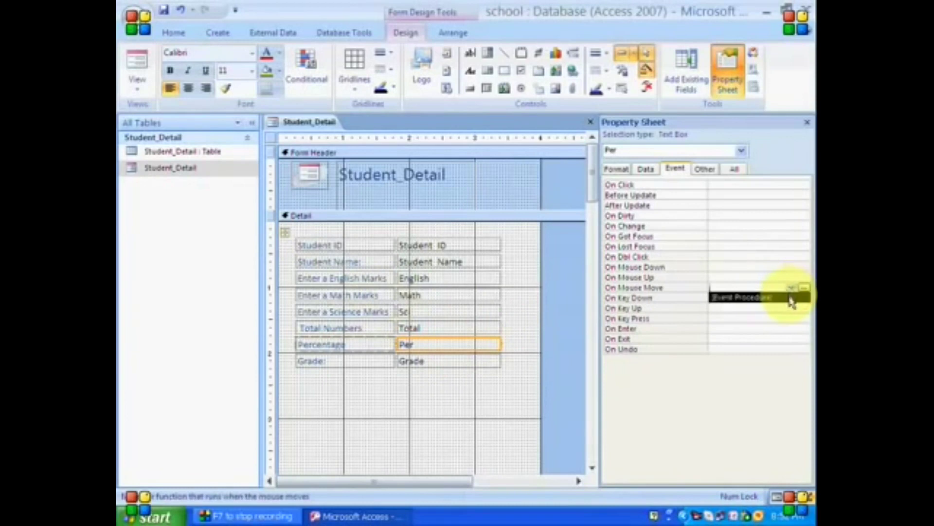
pyautogui.click(789, 296)
pyautogui.click(804, 287)
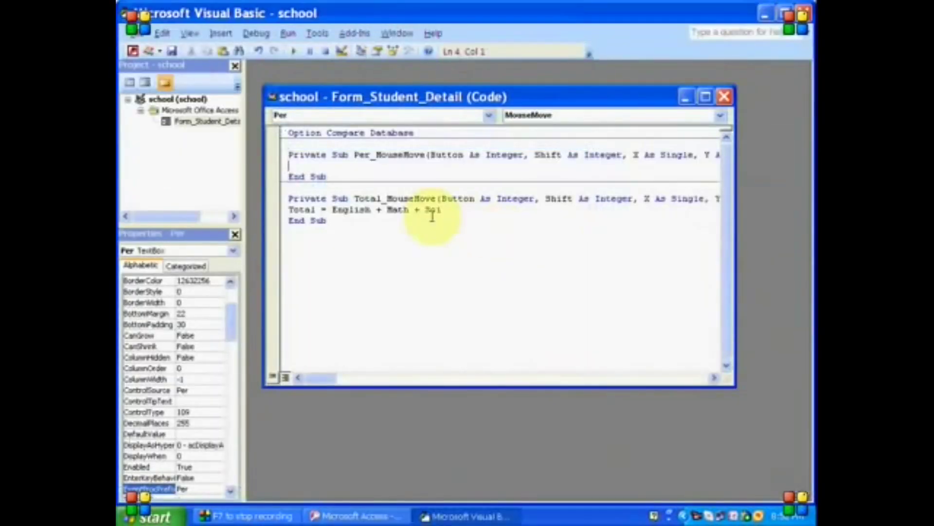
# - Write Per = Total / 300 * 100 in the Per_MouseMove procedure and close the Visual Basic editor
pyautogui.write('per = total / ')
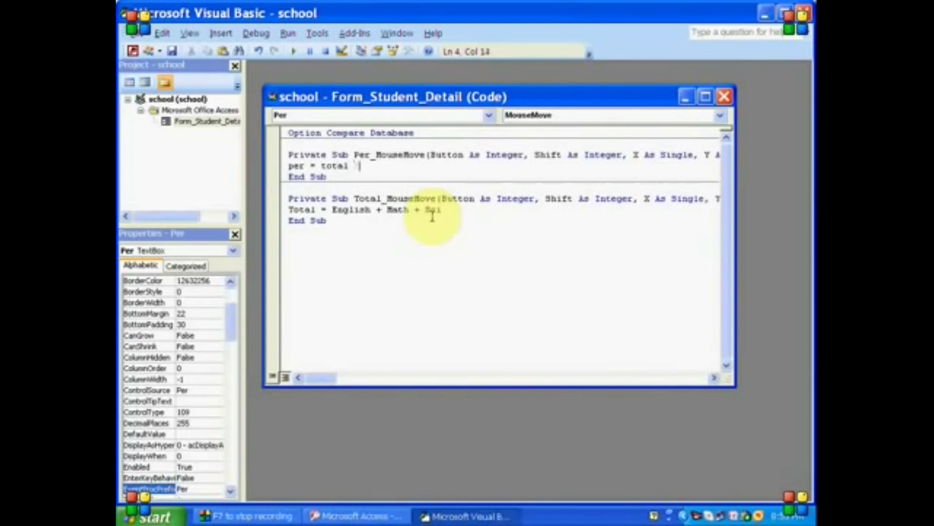
pyautogui.write('300 *100')
pyautogui.press('Down')
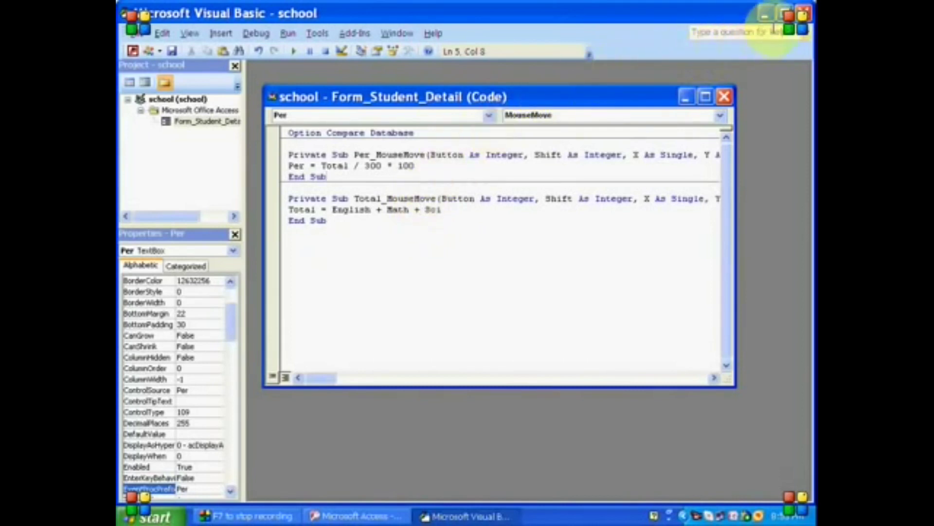
pyautogui.click(804, 14)
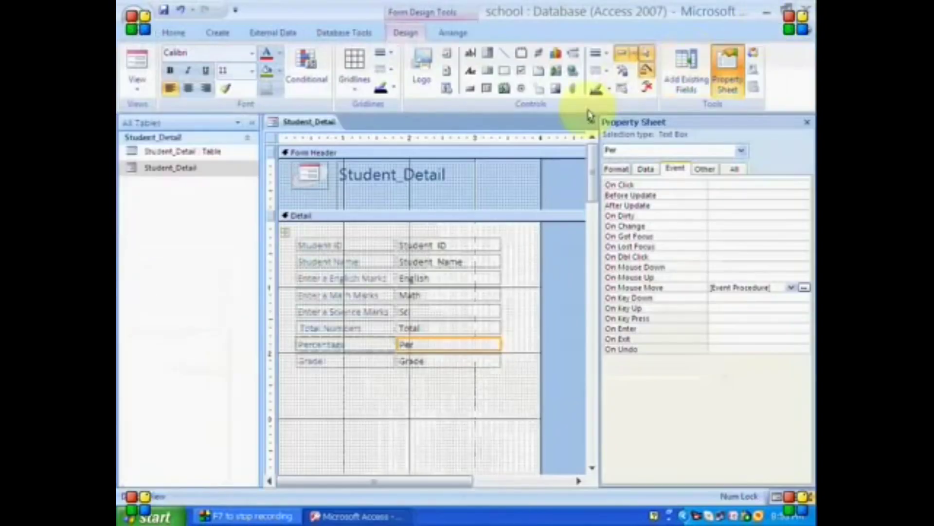
# - Show the form in Form View and trigger the Percentage calculation on records 1 to 5
pyautogui.click(137, 90)
pyautogui.click(141, 116)
pyautogui.click(403, 304)
pyautogui.click(358, 480)
pyautogui.click(359, 481)
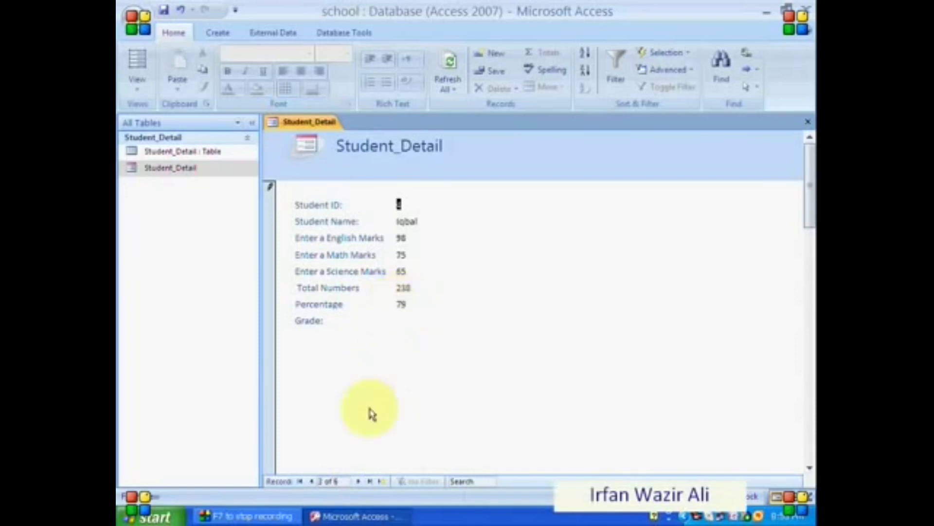
pyautogui.click(359, 481)
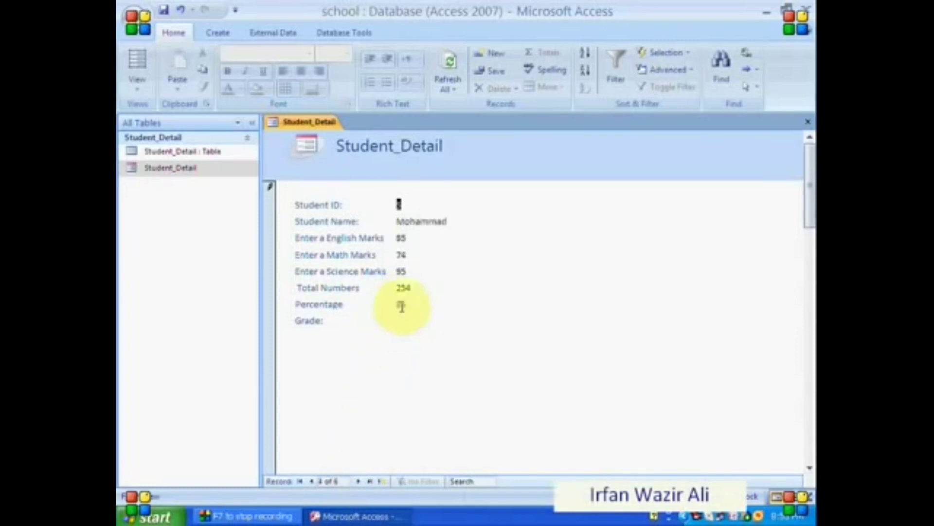
pyautogui.click(359, 481)
pyautogui.click(398, 306)
# - Return the form to Design View and create an On Mouse Move event procedure for the Grade text box
pyautogui.click(142, 91)
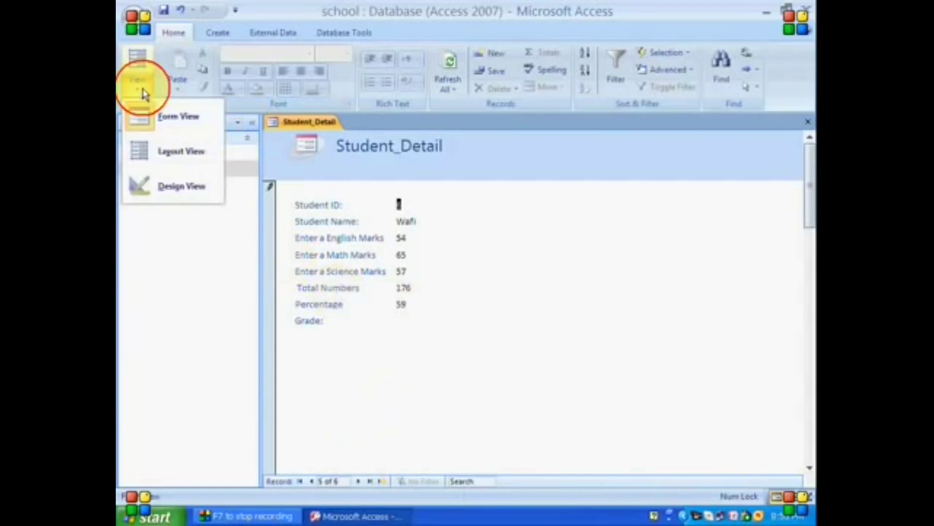
pyautogui.click(156, 187)
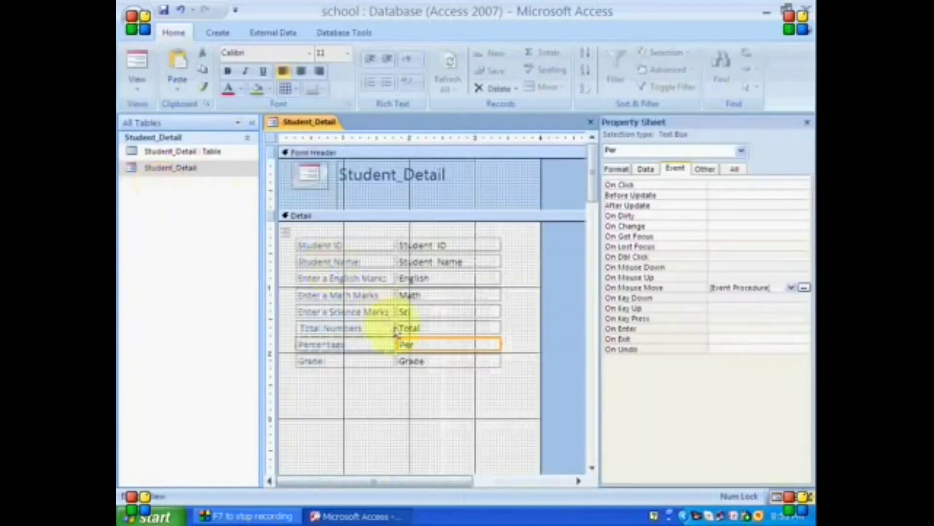
pyautogui.click(422, 366)
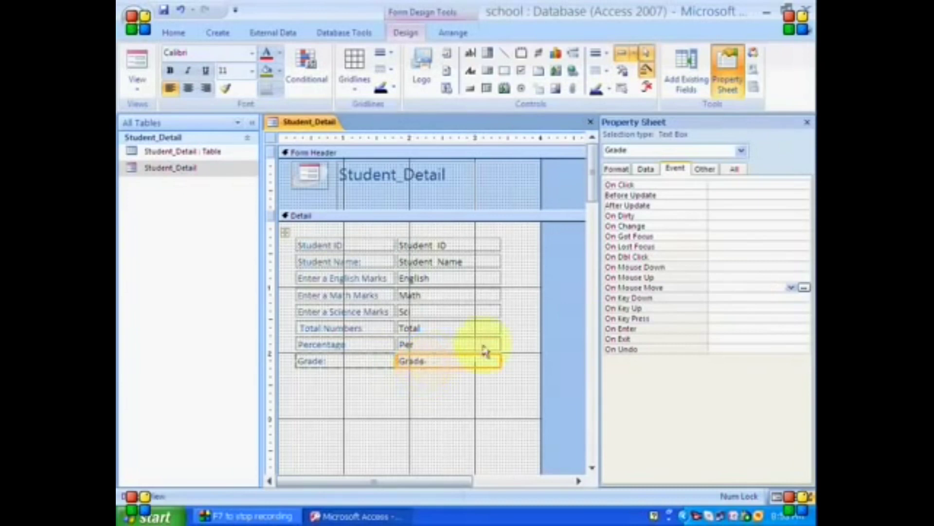
pyautogui.click(792, 288)
pyautogui.click(794, 297)
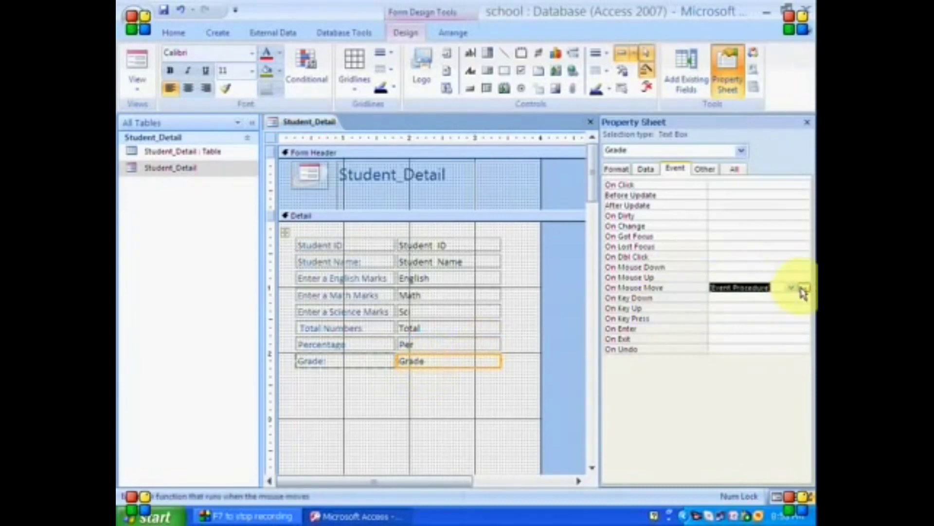
pyautogui.click(803, 289)
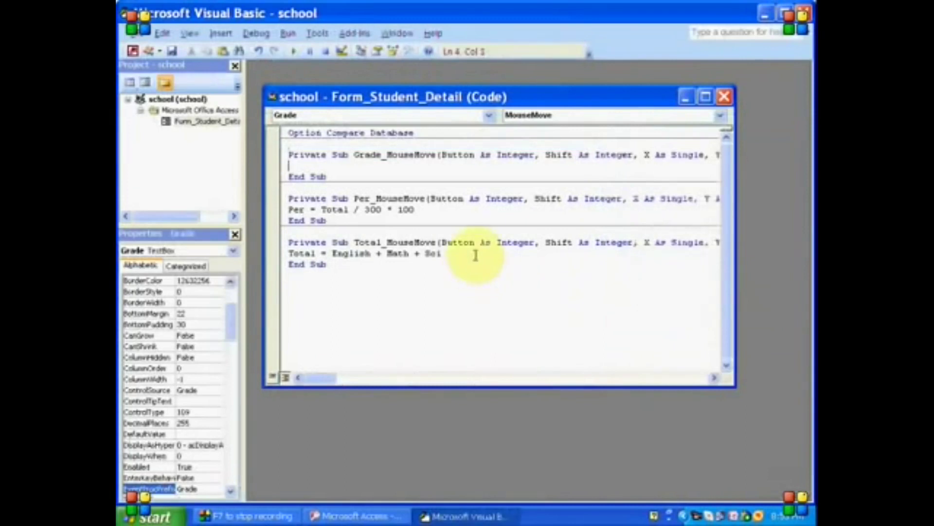
# - Start the Grade_MouseMove procedure with If Per > 80 Then, the assignment Per = "A+", and an Else line
pyautogui.write('if p')
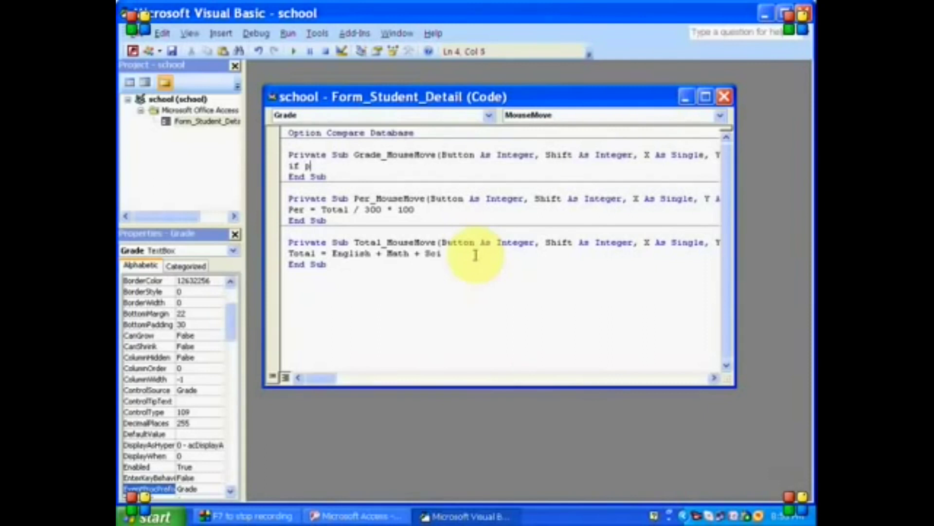
pyautogui.write('er > 80 then')
pyautogui.press('Return')
pyautogui.write('per ')
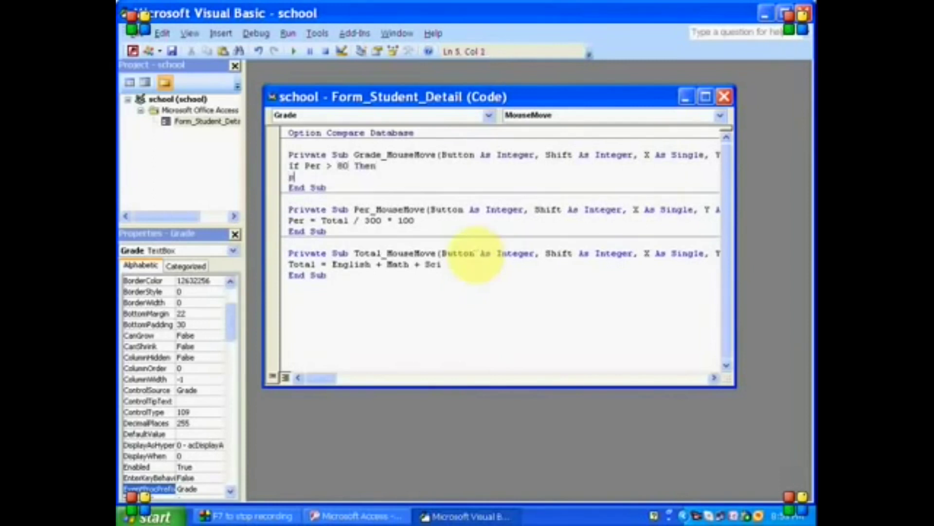
pyautogui.write('= "A"')
pyautogui.press('BackSpace')
pyautogui.write('+"')
pyautogui.press('Return')
pyautogui.write('else')
pyautogui.press('Return')
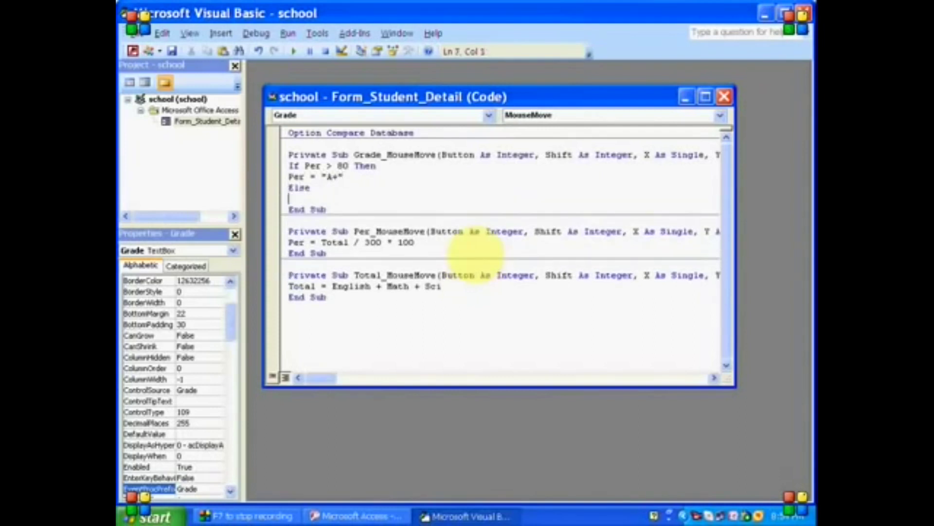
# - Add an indented nested condition If Per > 70 Then under the first Else
pyautogui.press('Tab')
pyautogui.write('if')
pyautogui.click(476, 254)
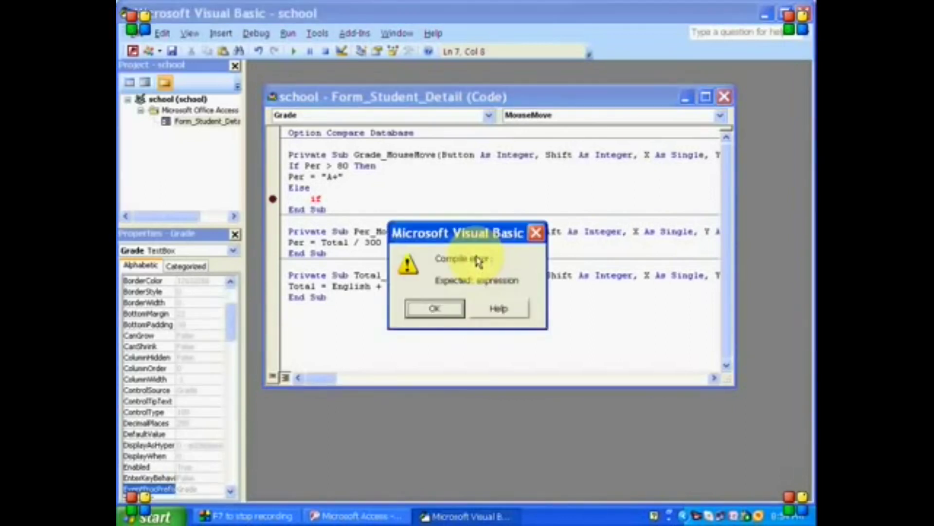
pyautogui.click(434, 308)
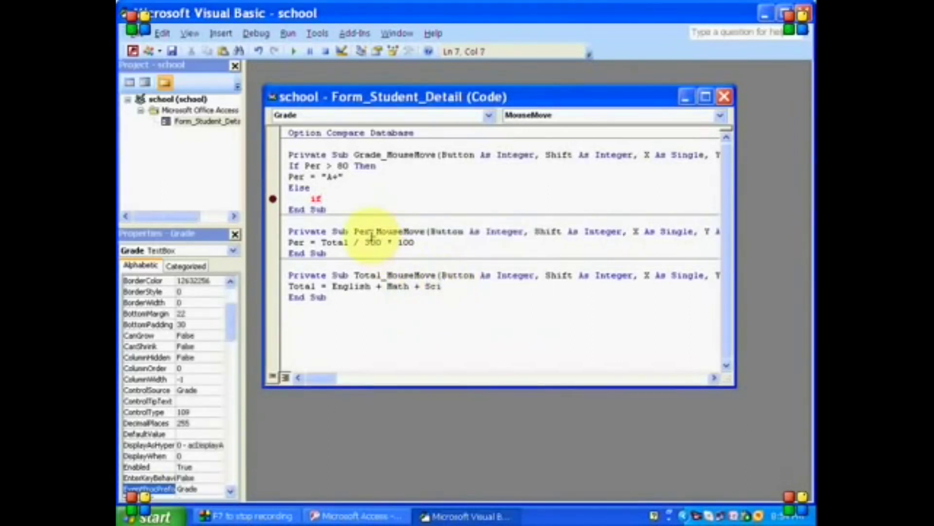
pyautogui.write('per >')
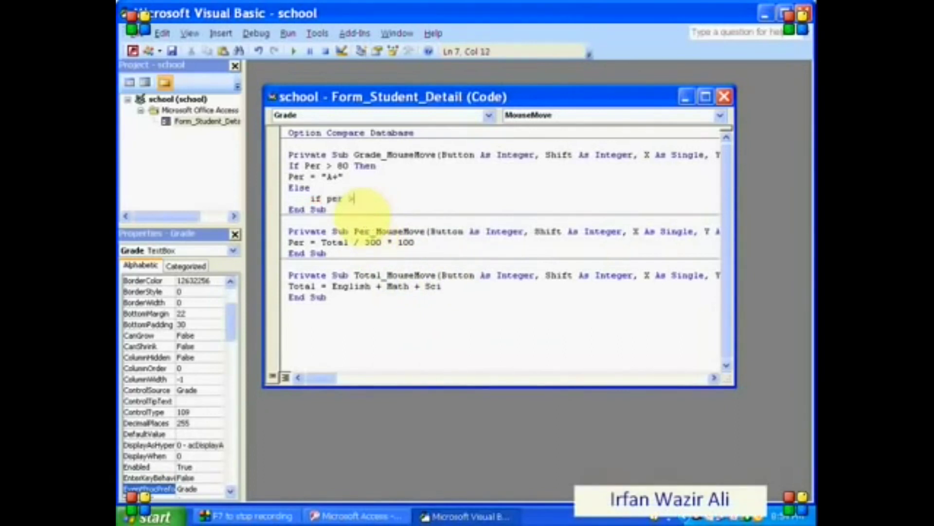
pyautogui.write(' 70 Then')
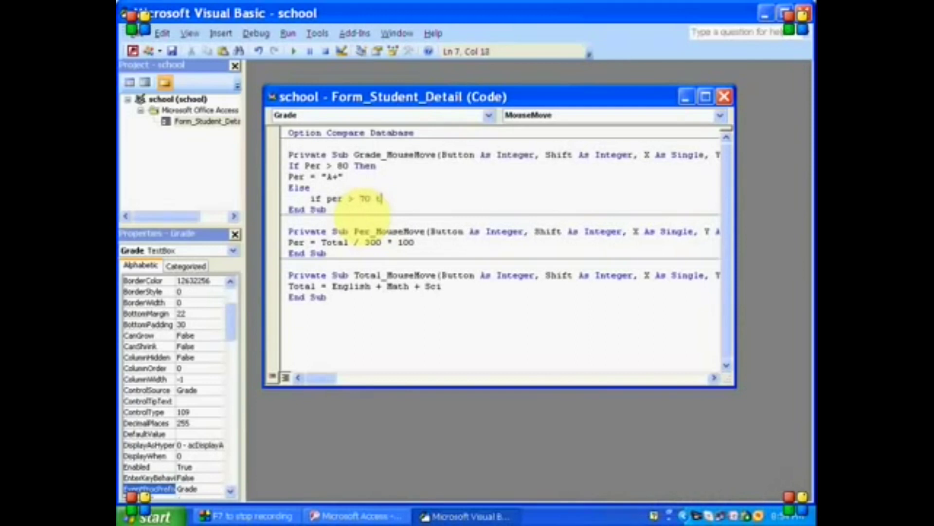
pyautogui.press('Return')
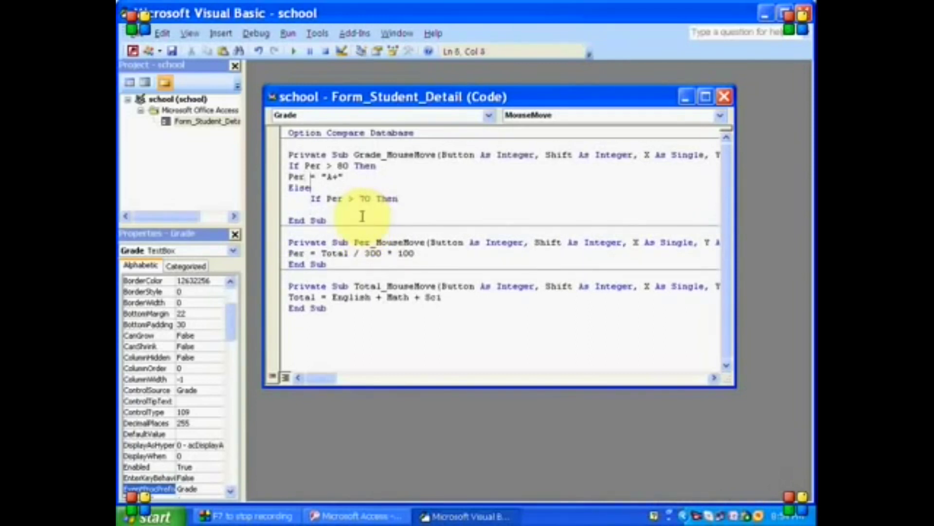
# - Correct the assignment under If Per > 80 Then to read Grade = "A+"
pyautogui.press('BackSpace')
pyautogui.press('BackSpace')
pyautogui.press('BackSpace')
pyautogui.press('BackSpace')
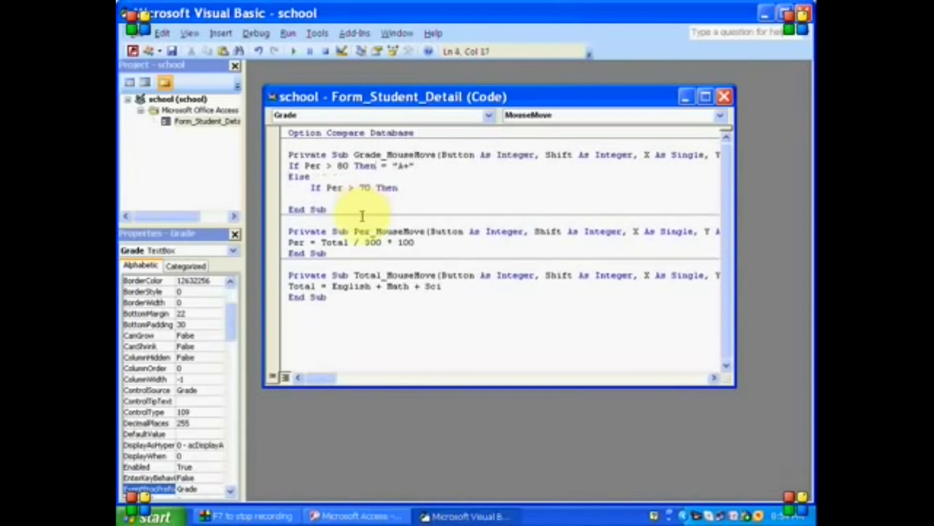
pyautogui.press('Return')
pyautogui.write('Grade')
pyautogui.press('Down')
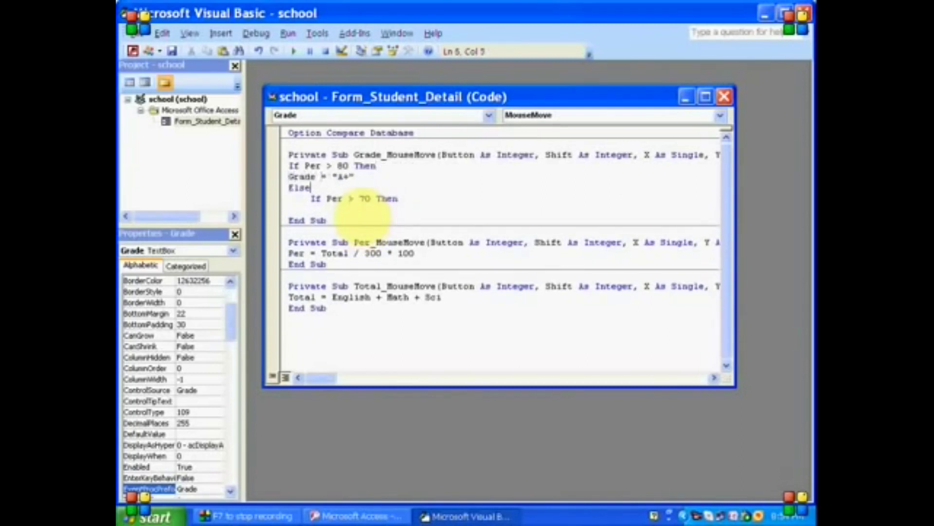
# - Write Grade = "A" and an Else line under the Per > 70 condition
pyautogui.press('Down')
pyautogui.press('Down')
pyautogui.write('Grade = "A"')
pyautogui.press('Return')
pyautogui.write('else')
# - Add a further indented If Per > 60 Then block with Grade = "B" and an Else line
pyautogui.press('Return')
pyautogui.press('Tab')
pyautogui.write('gf ')
pyautogui.write('per >')
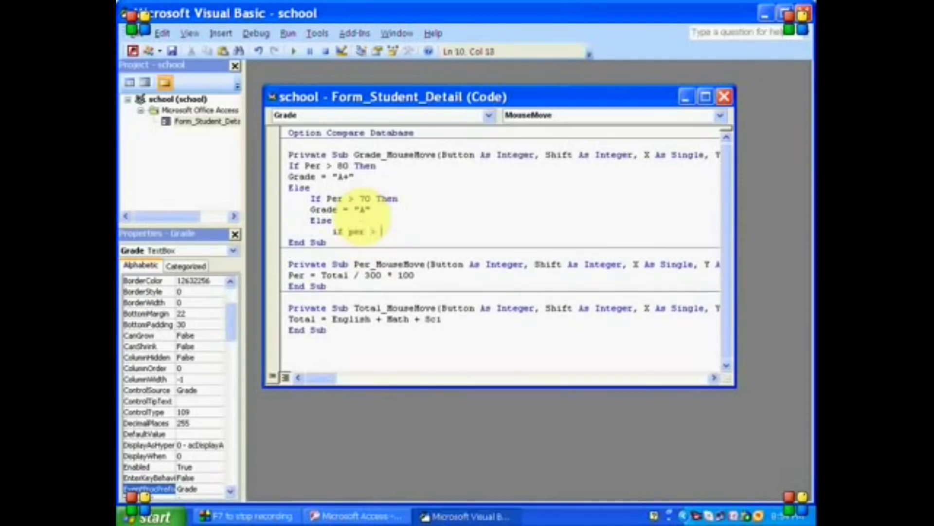
pyautogui.write(' 60 then')
pyautogui.press('Return')
pyautogui.write('Grade = "B"')
pyautogui.press('Return')
pyautogui.write('else')
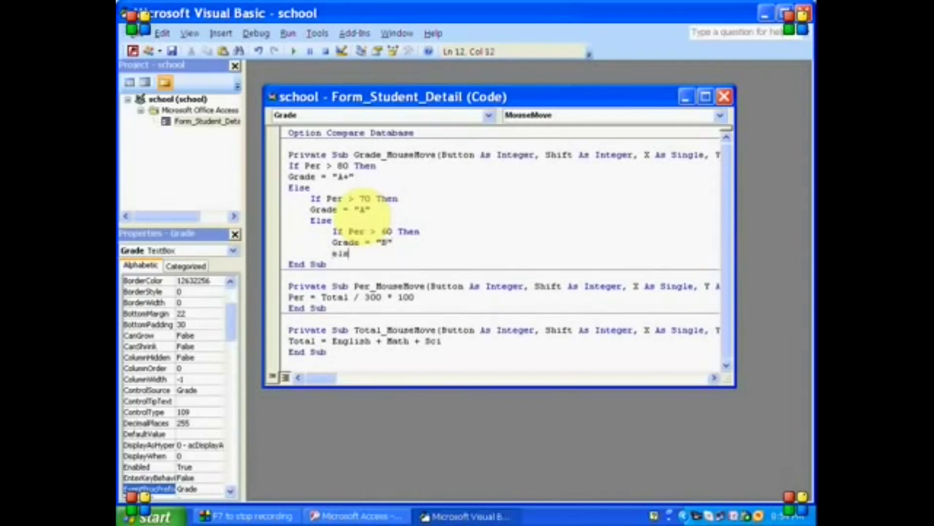
# - Nest an If Per >= 50 Then block with Grade = "C" and an Else line
pyautogui.press('Return')
pyautogui.press('Tab')
pyautogui.write('if per >')
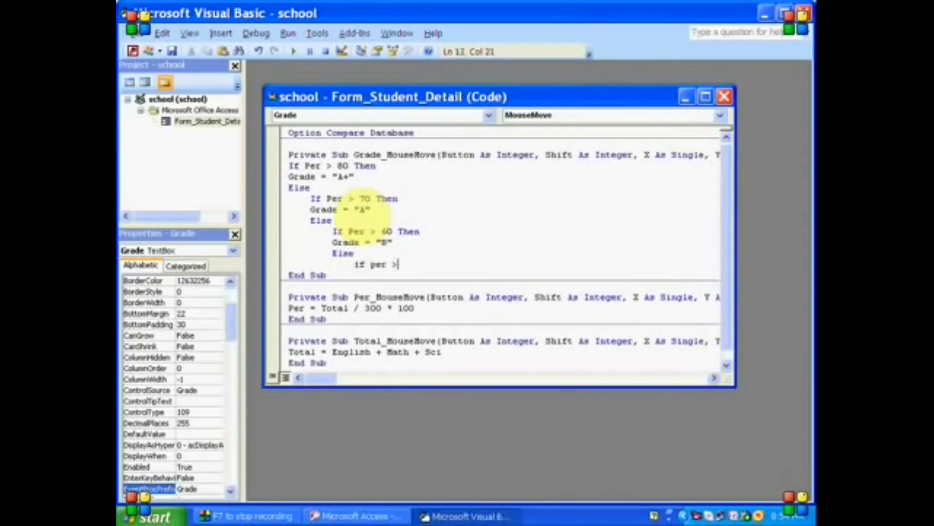
pyautogui.write(' = 50 then')
pyautogui.press('Return')
pyautogui.write('Gra')
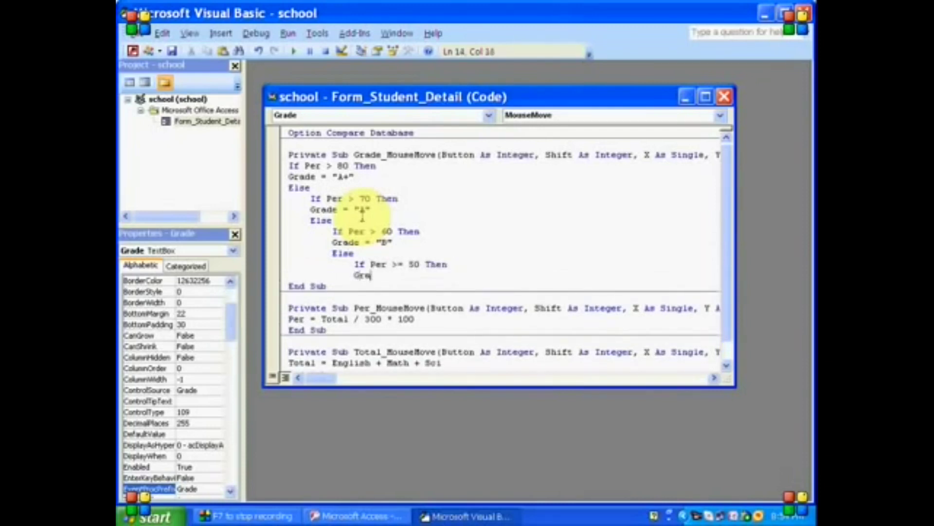
pyautogui.write('de = ')
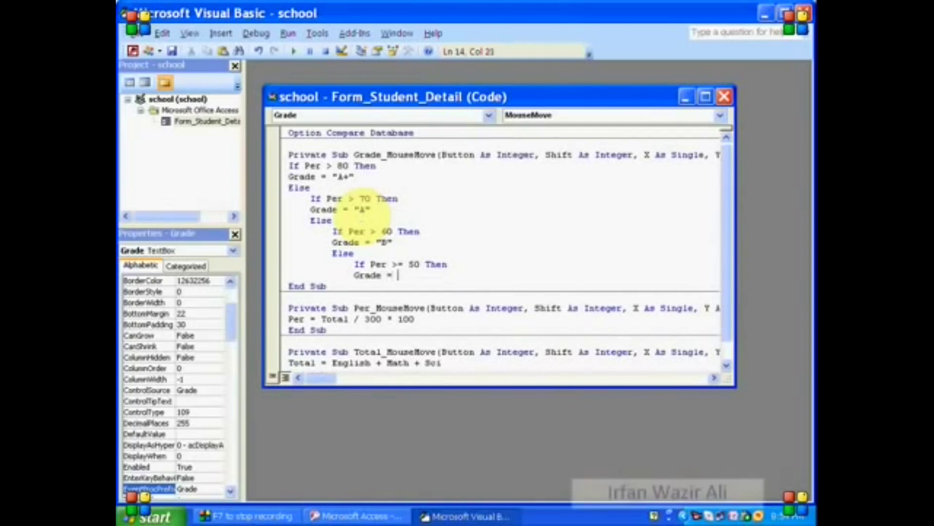
pyautogui.write('"C"C')
pyautogui.press('Return')
pyautogui.write('else')
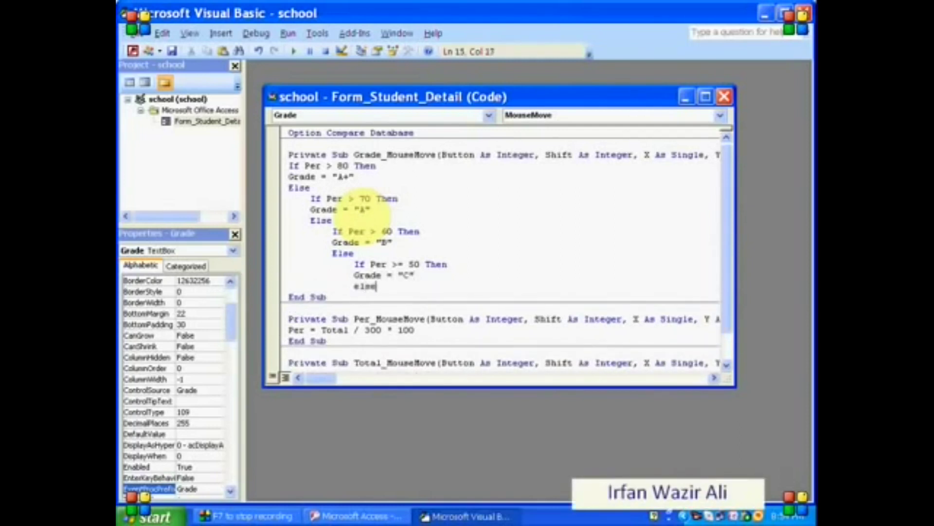
# - Nest an If Per >= 40 Then block with Grade = "D" and an Else line
pyautogui.press('Return')
pyautogui.press('Tab')
pyautogui.write('if ')
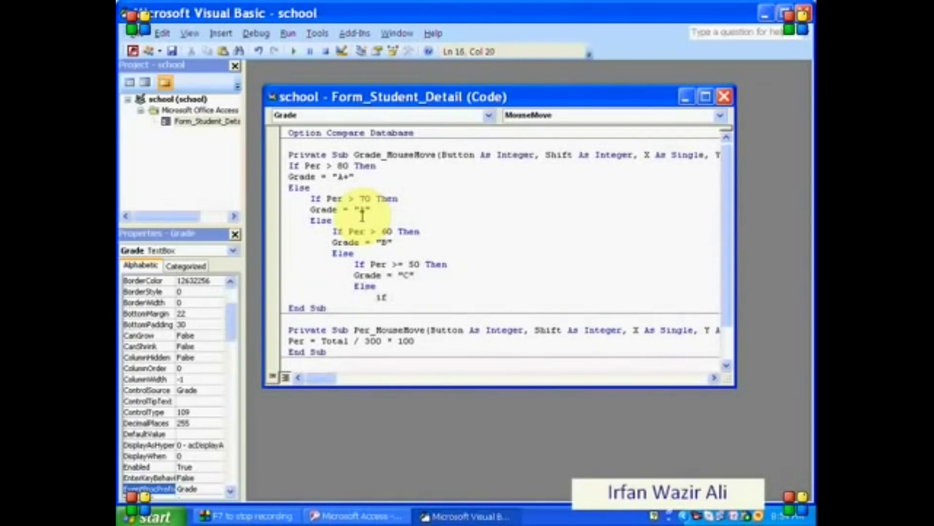
pyautogui.write('per > = 40 Then')
pyautogui.press('Return')
pyautogui.write('Grade = "D"')
pyautogui.press('Return')
pyautogui.write('else')
# - Nest the last condition If Per <= 39 Then with the assignment Grade = "Fail"
pyautogui.press('Return')
pyautogui.press('Tab')
pyautogui.write('if per ><')
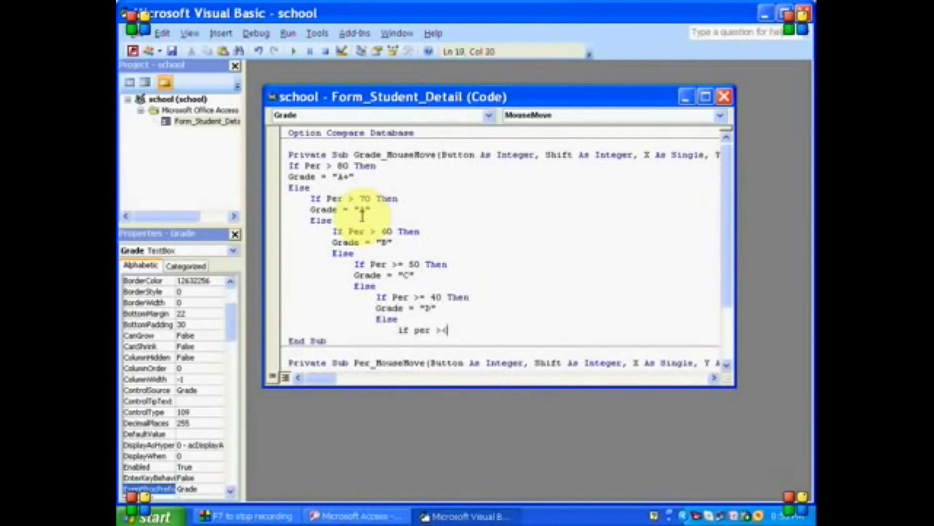
pyautogui.press('BackSpace')
pyautogui.write('=')
pyautogui.press('BackSpace')
pyautogui.press('BackSpace')
pyautogui.press('BackSpace')
pyautogui.press('BackSpace')
pyautogui.write('< = 39 Then')
pyautogui.press('Return')
pyautogui.write('gr')
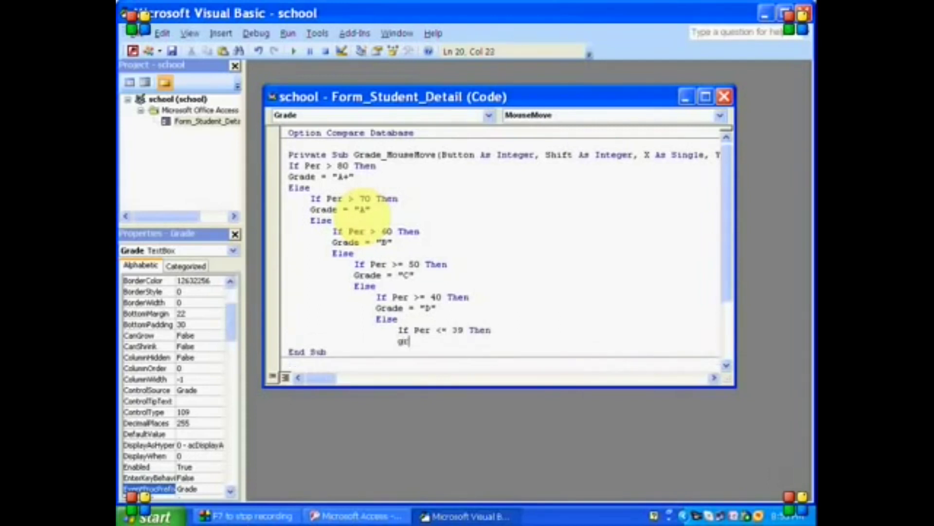
pyautogui.write('ade = "Fail"')
# - Close all six nested If blocks with End If lines, each outdented one level further than the previous one
pyautogui.press('Return')
pyautogui.write('end if')
pyautogui.press('Return')
pyautogui.press('BackSpace')
pyautogui.write('end if')
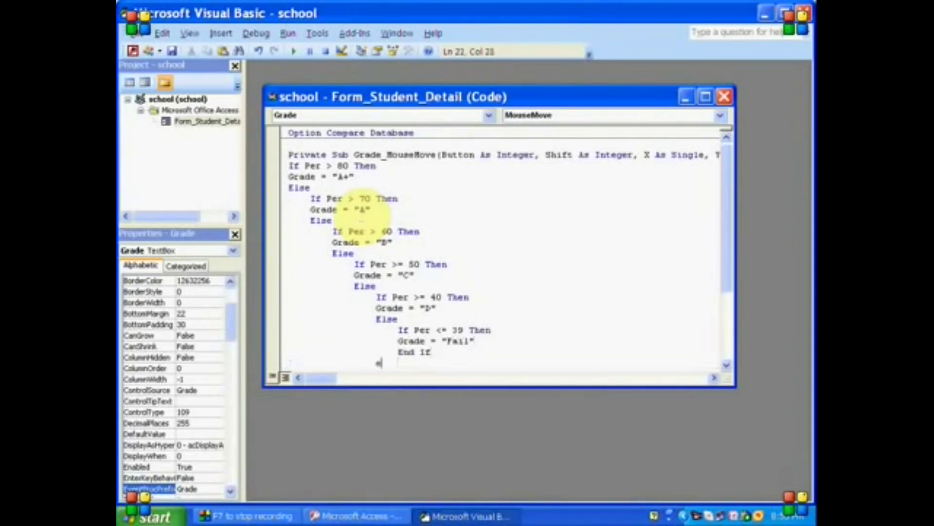
pyautogui.press('Return')
pyautogui.press('BackSpace')
pyautogui.write('end if')
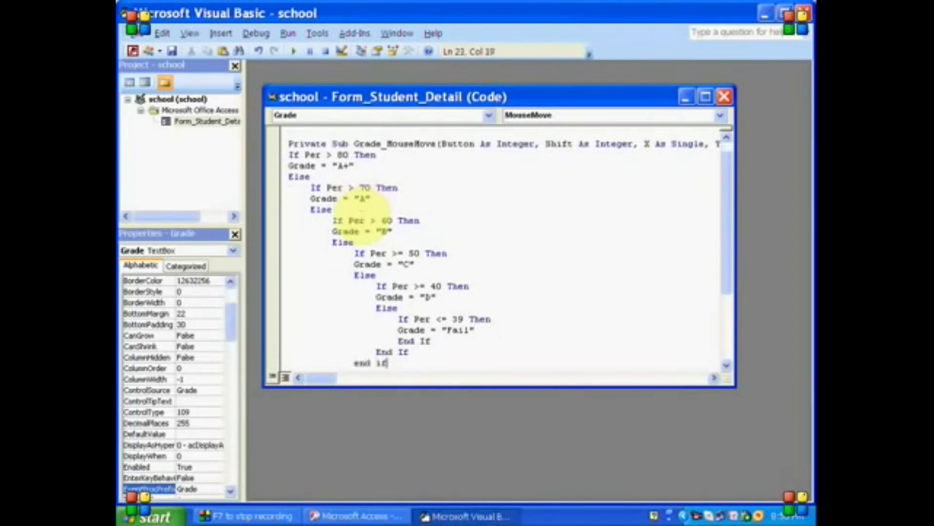
pyautogui.press('Return')
pyautogui.press('BackSpace')
pyautogui.write('end if')
pyautogui.press('Return')
pyautogui.press('BackSpace')
pyautogui.write('end if')
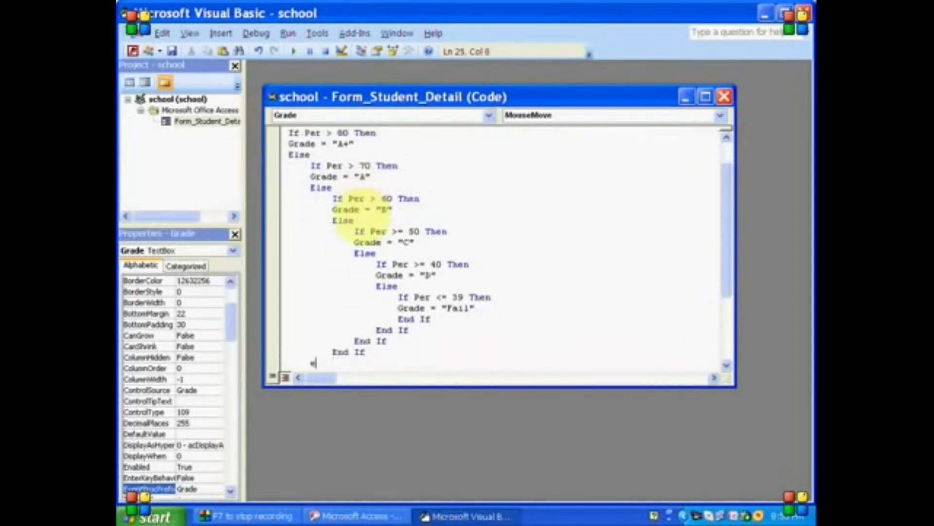
pyautogui.press('Return')
pyautogui.press('BackSpace')
pyautogui.write('end if')
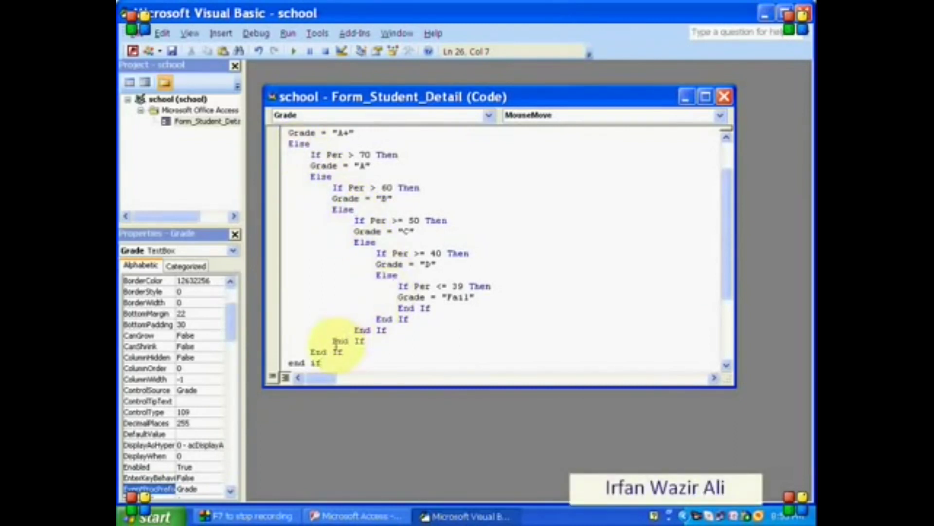
pyautogui.doubleClick(404, 287)
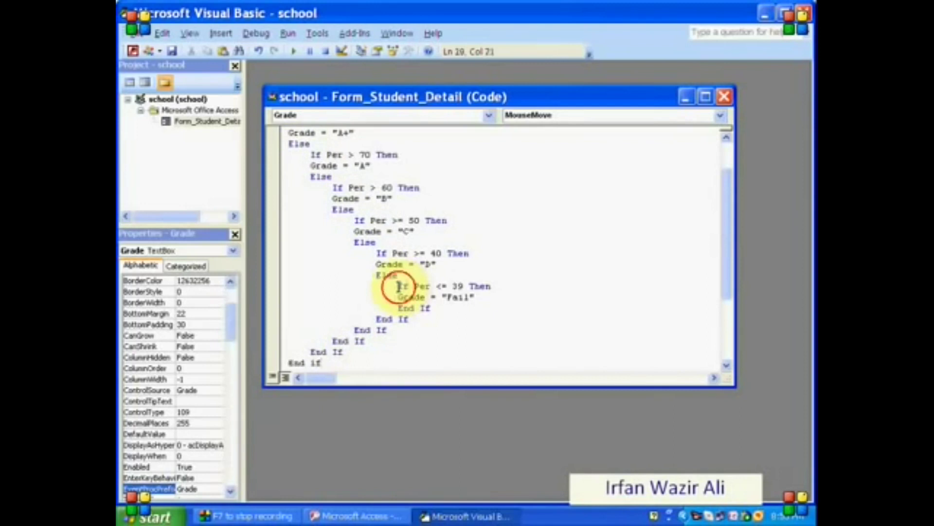
pyautogui.moveTo(408, 291); pyautogui.dragTo(430, 310)
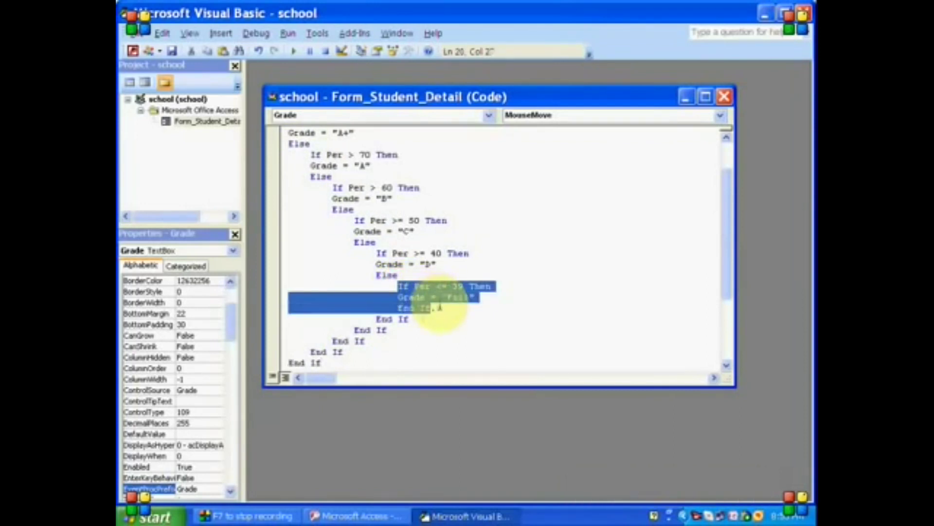
pyautogui.moveTo(377, 253); pyautogui.dragTo(416, 318)
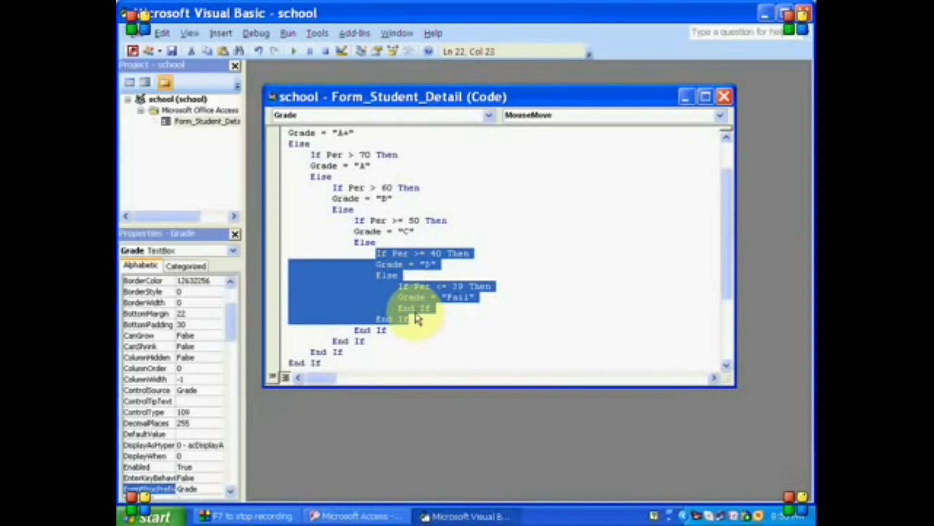
# - Close the code editor, show the form in Form View and trigger the grade calculation on the first record
pyautogui.click(803, 13)
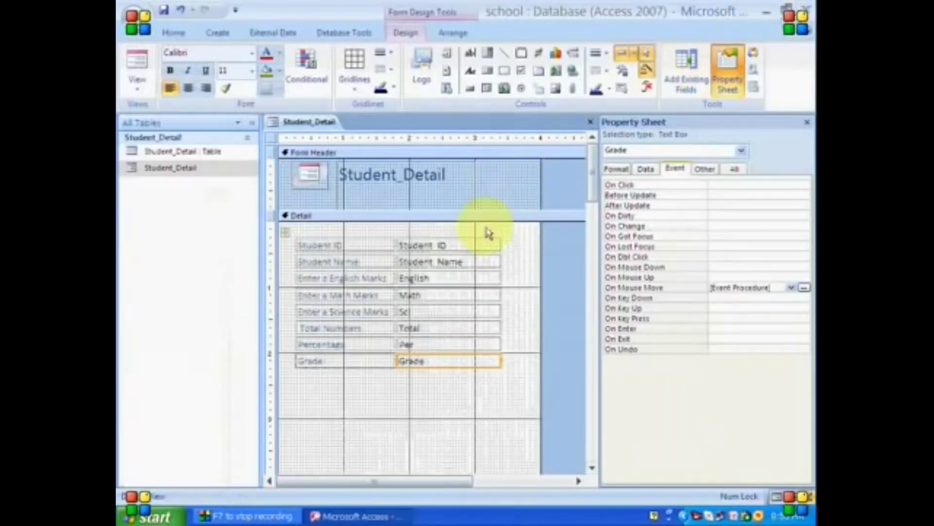
pyautogui.click(140, 87)
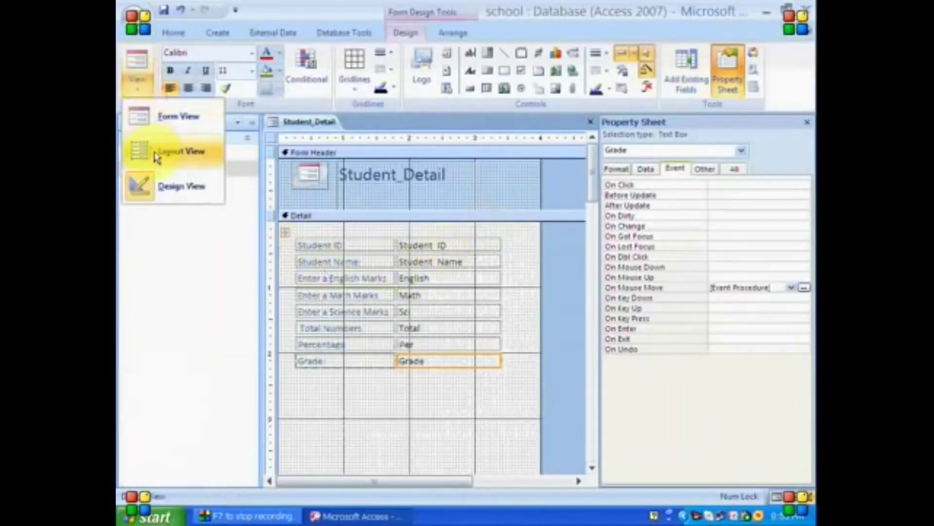
pyautogui.click(161, 121)
pyautogui.click(402, 322)
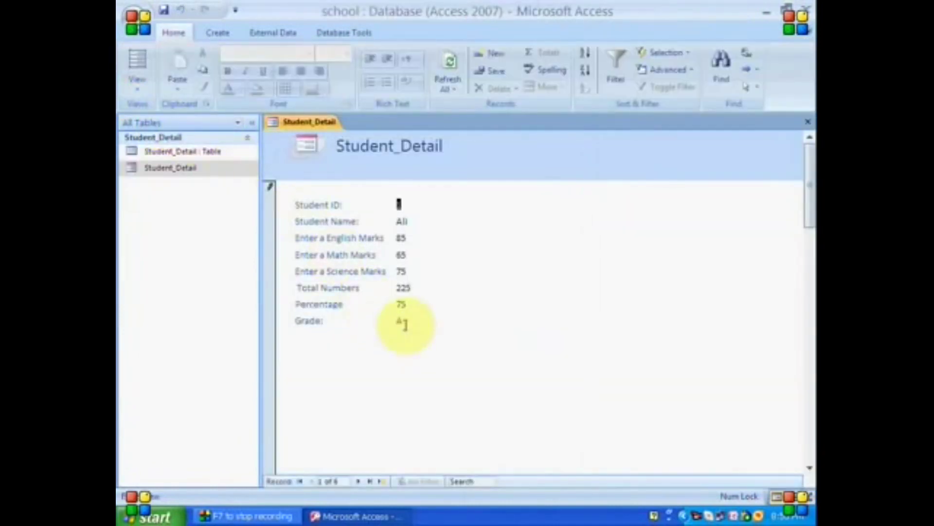
# - Go through the remaining student records up to the sixth, triggering the grade calculation on each one
pyautogui.click(358, 481)
pyautogui.click(402, 319)
pyautogui.click(358, 481)
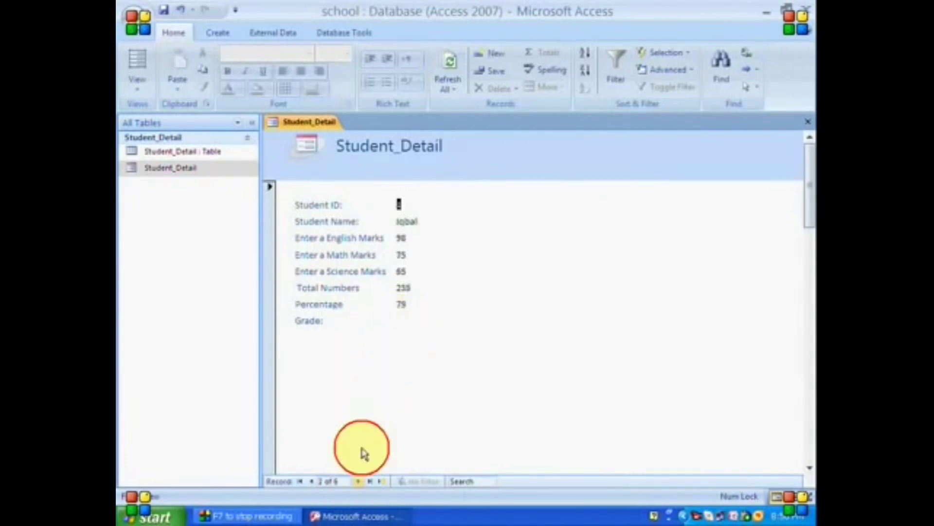
pyautogui.click(402, 321)
pyautogui.click(358, 481)
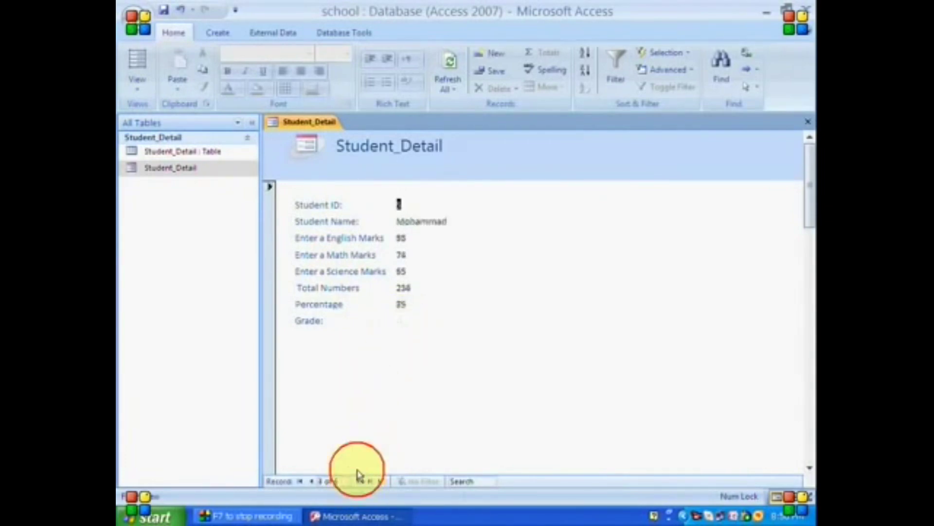
pyautogui.click(381, 334)
pyautogui.click(358, 481)
pyautogui.click(402, 321)
pyautogui.click(358, 481)
pyautogui.moveTo(402, 301)
pyautogui.moveTo(402, 319)
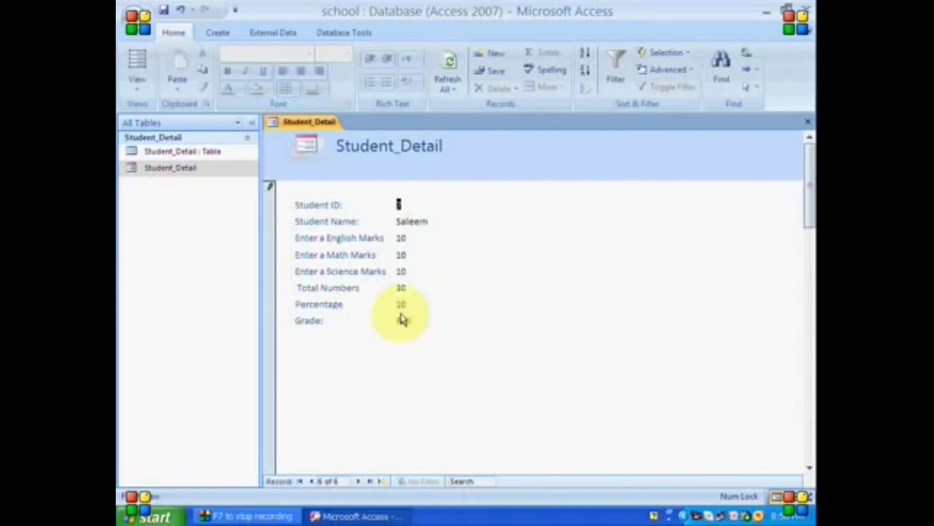
# - Set the sixth record's marks to 88 for English, 74 for Math and 85 for Science
pyautogui.click(401, 238)
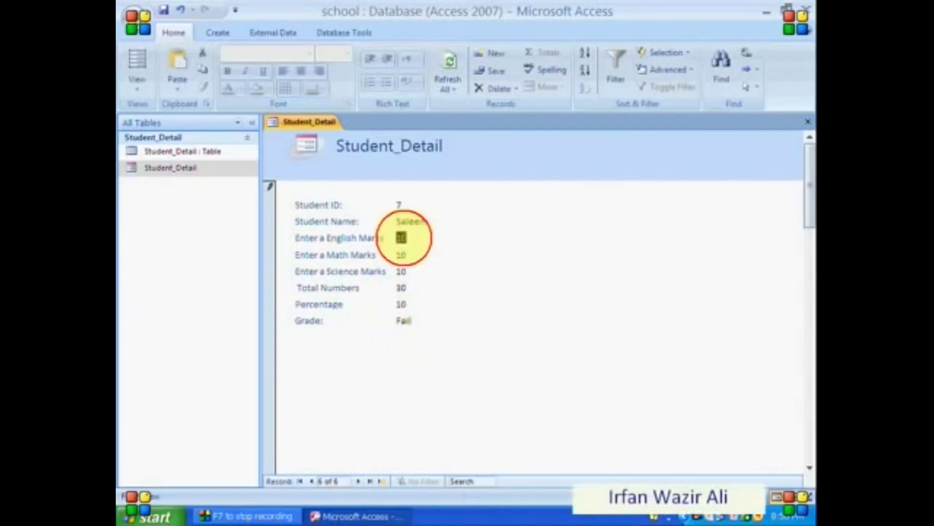
pyautogui.write('88')
pyautogui.press('Tab')
pyautogui.write('74')
pyautogui.press('Tab')
pyautogui.write('85')
pyautogui.press('Tab')
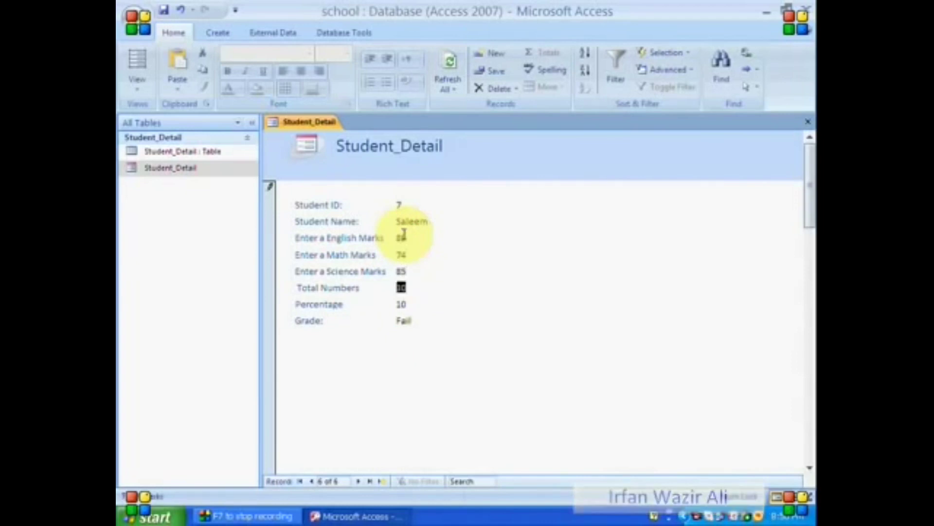
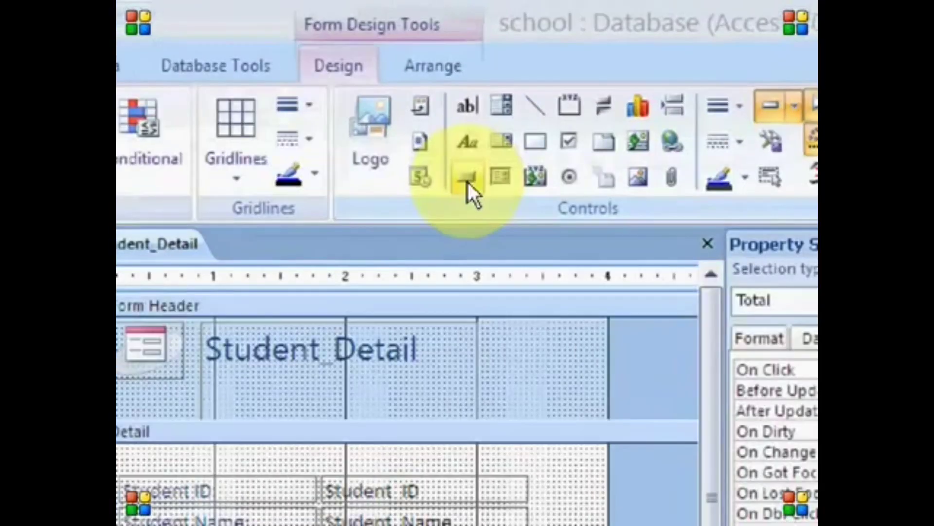
# - Draw a command button below the Grade label in the Detail section and dismiss the Command Button Wizard
pyautogui.click(467, 180)
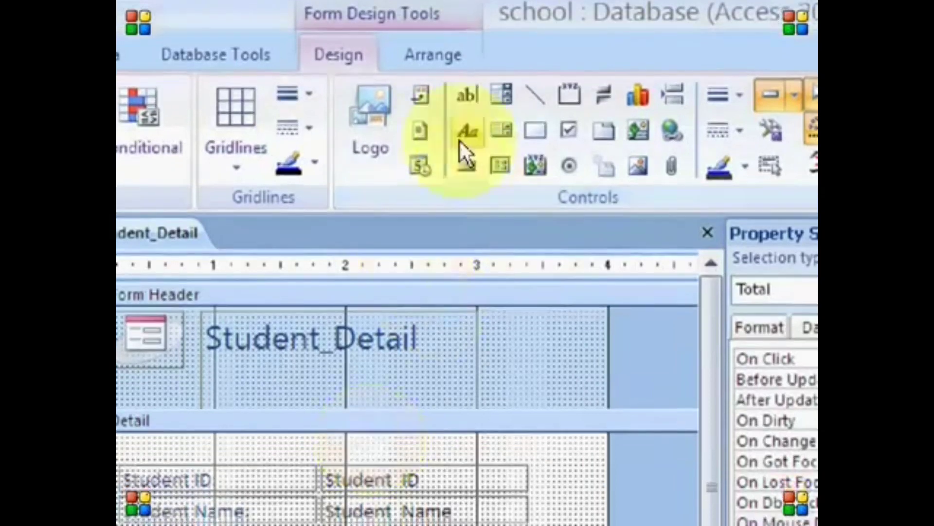
pyautogui.click(463, 184)
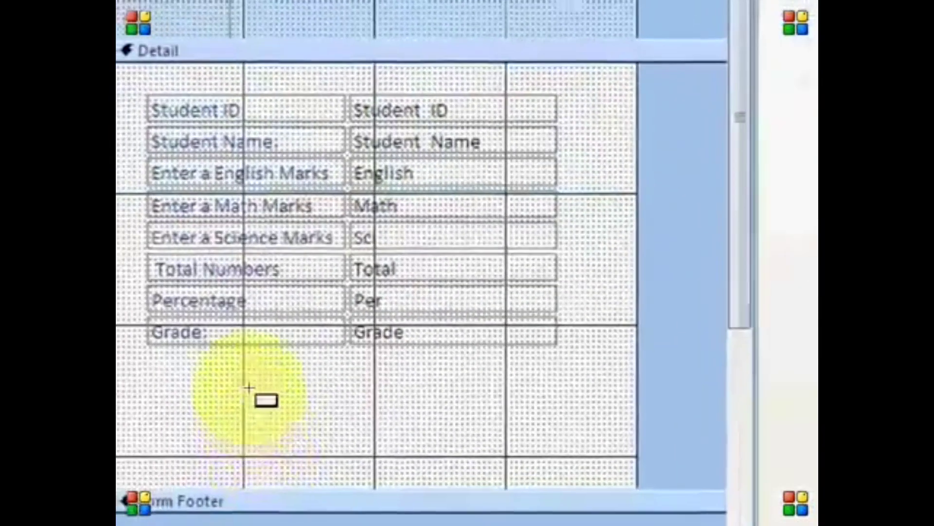
pyautogui.moveTo(251, 367); pyautogui.dragTo(352, 403)
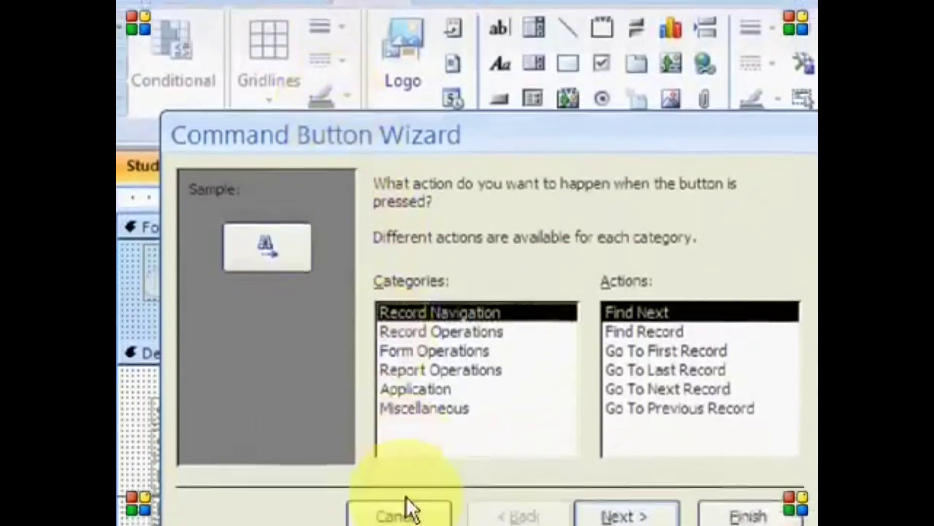
pyautogui.click(400, 519)
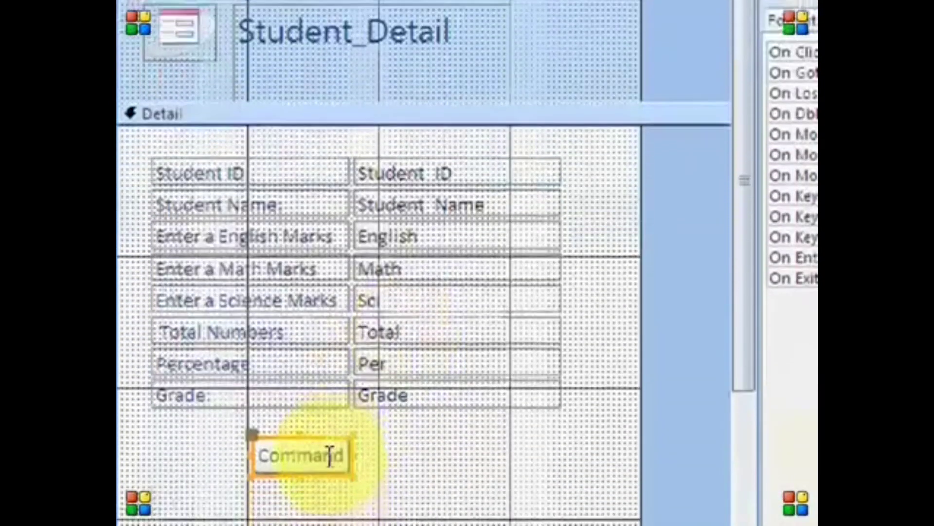
# - Set the new command button's caption to Click
pyautogui.click(327, 428)
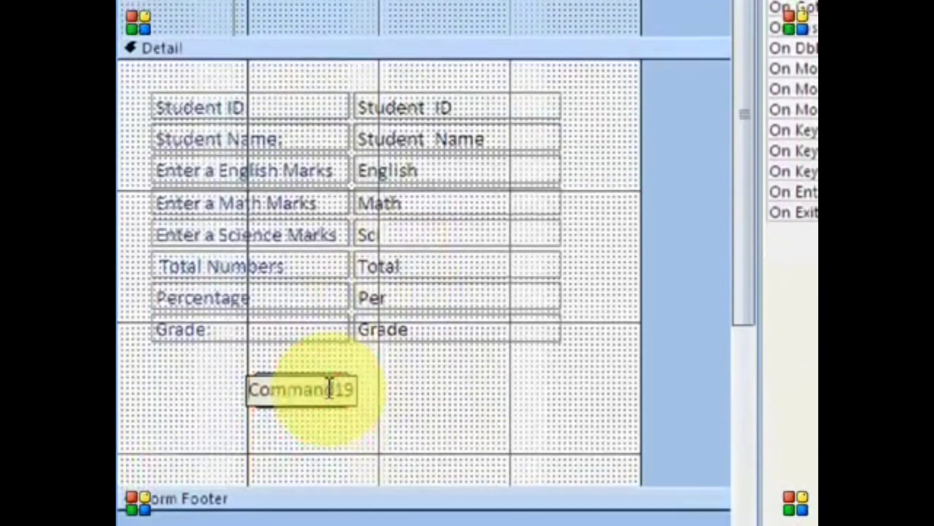
pyautogui.doubleClick(329, 389)
pyautogui.write('click')
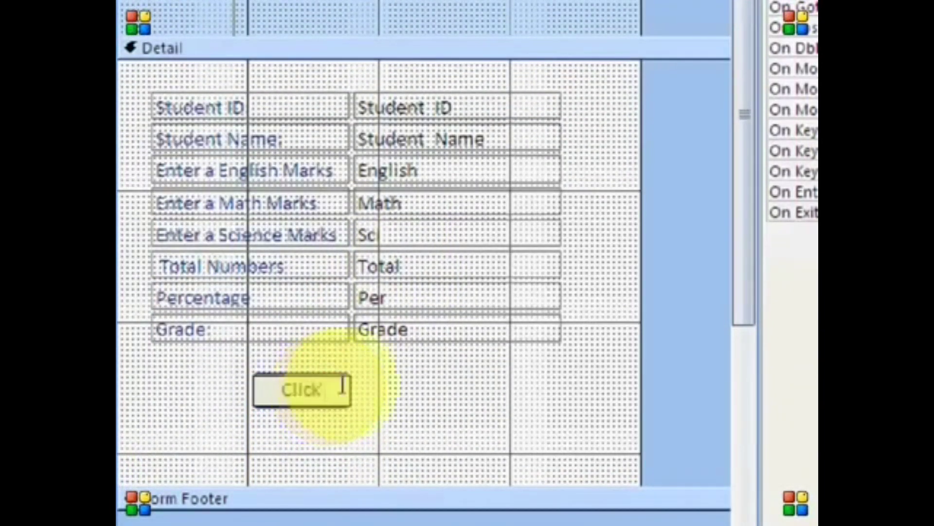
# - Assign an event procedure to the Click button's On Click event and open its code
pyautogui.click(306, 389)
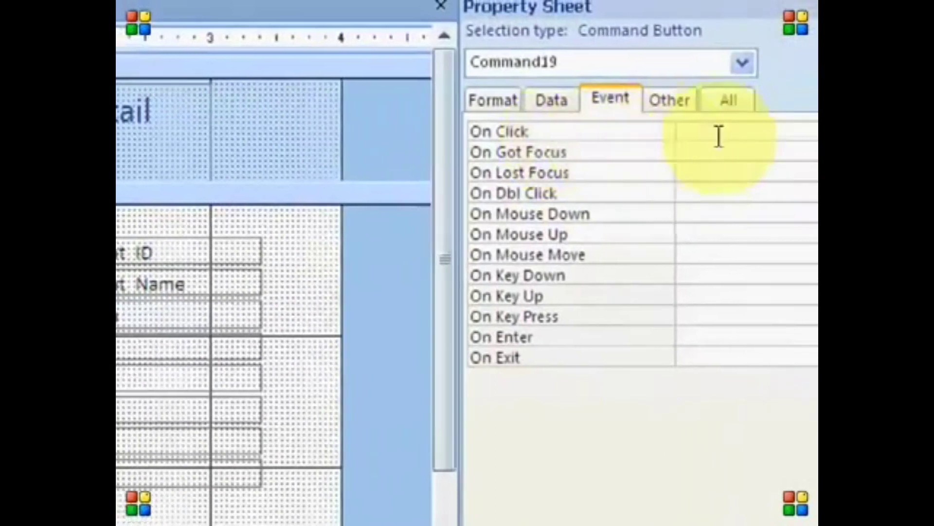
pyautogui.click(807, 132)
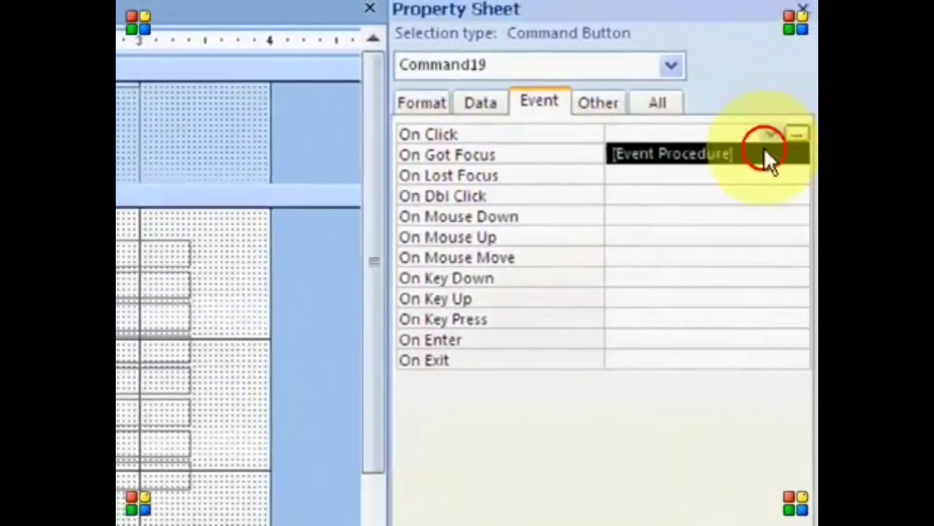
pyautogui.click(803, 155)
pyautogui.click(790, 135)
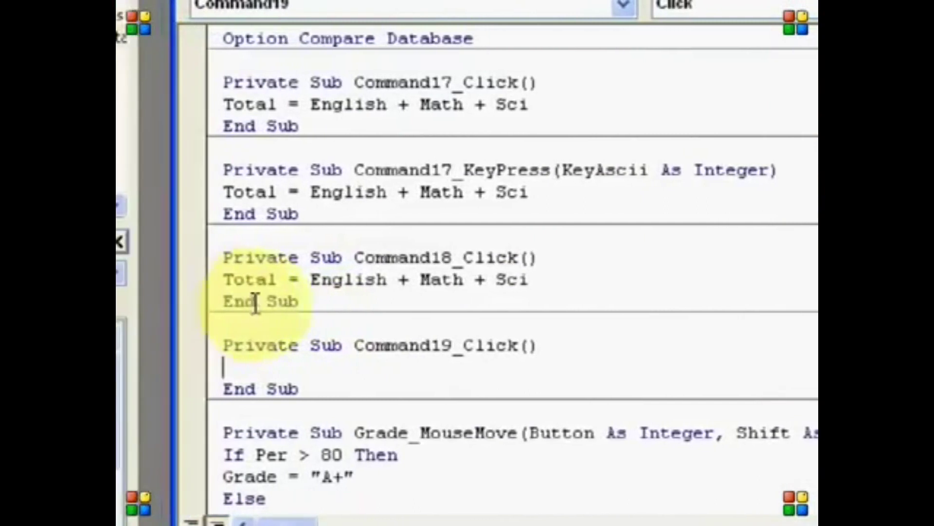
# - Delete the leftover Command17_Click, Command17_KeyPress and Command18_Click procedures along with their blank lines
pyautogui.moveTo(313, 299); pyautogui.dragTo(224, 169)
pyautogui.hotkey('shift', 'Up')
pyautogui.hotkey('shift', 'Up')
pyautogui.hotkey('shift', 'Up')
pyautogui.hotkey('shift', 'Up')
pyautogui.press('Delete')
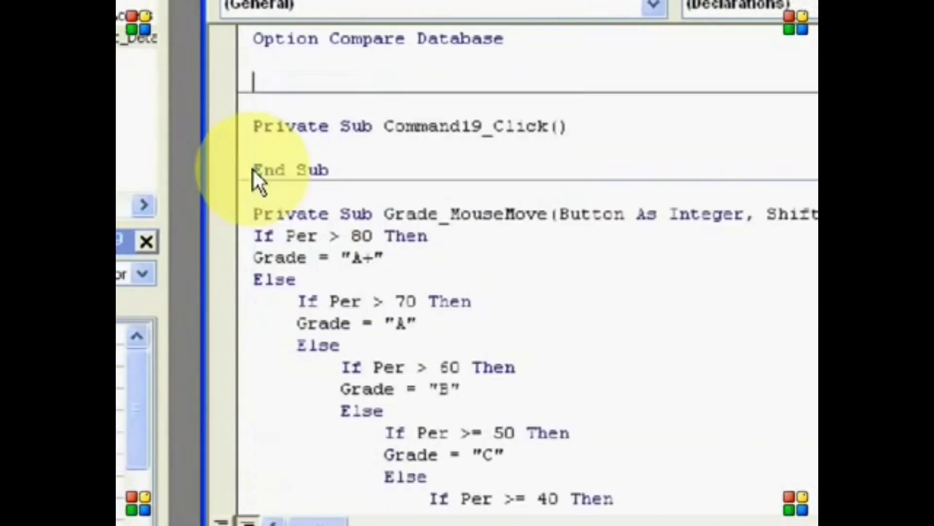
pyautogui.press('Delete')
pyautogui.press('Delete')
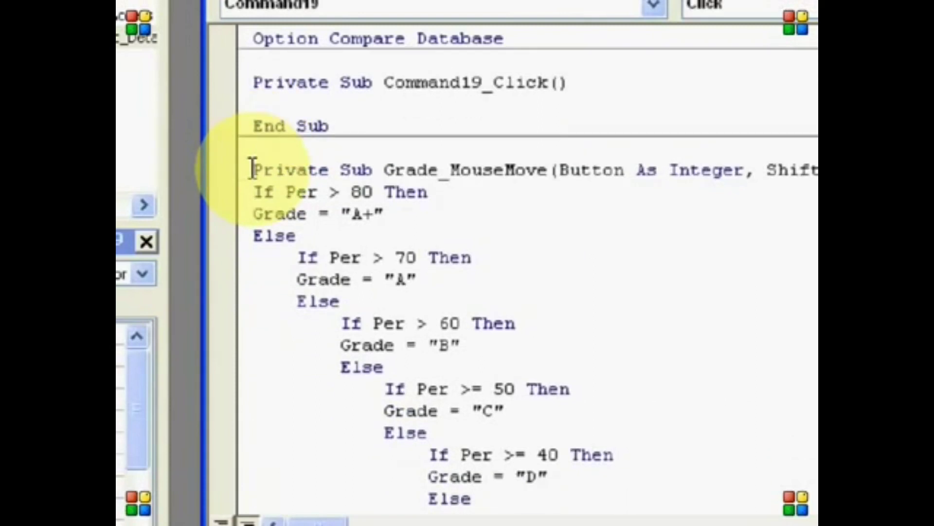
# - Delete the unneeded Total_Enter, Total_GotFocus and Total_LostFocus procedures, keeping Total_MouseMove
pyautogui.scroll(-7, 253, 170)
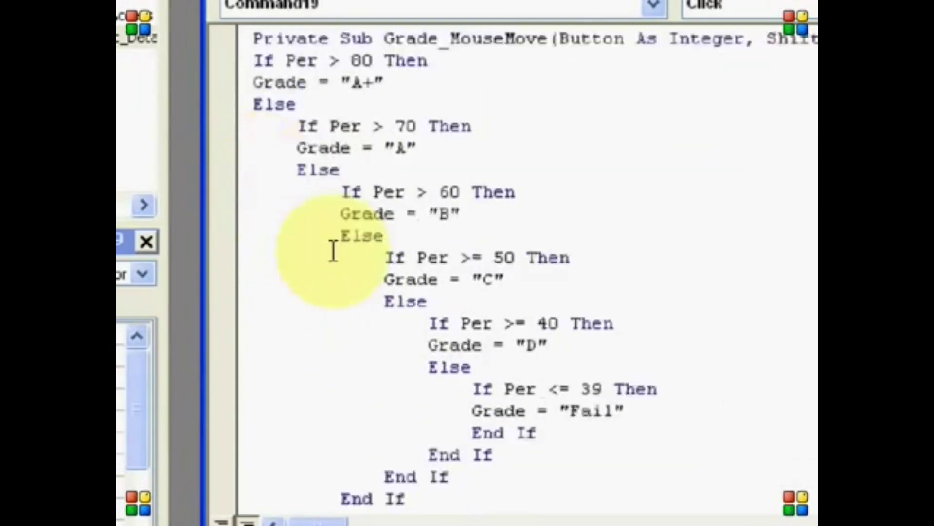
pyautogui.scroll(-1, 389, 297)
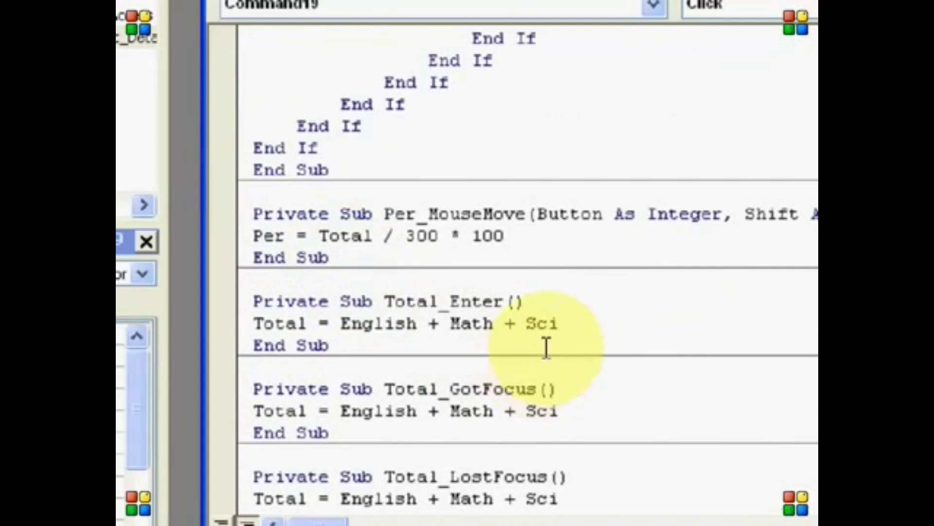
pyautogui.scroll(-2, 556, 347)
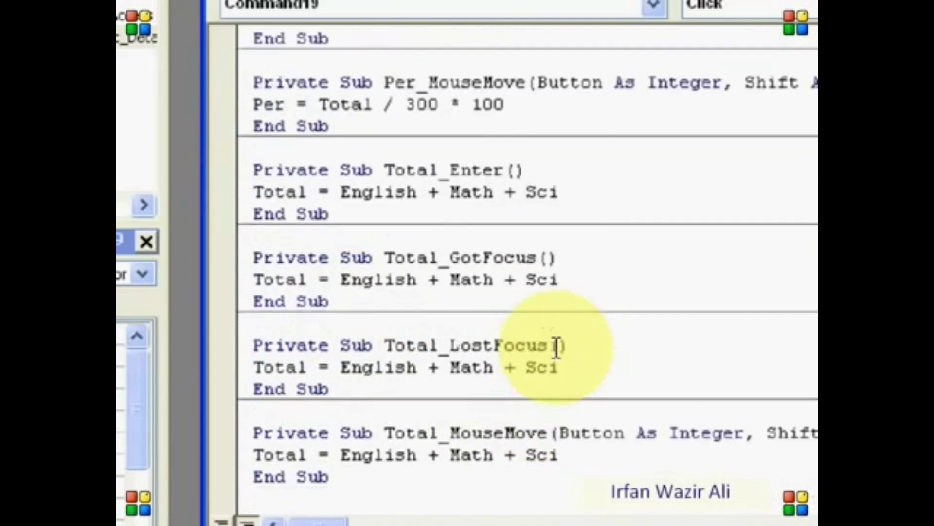
pyautogui.moveTo(559, 454); pyautogui.dragTo(247, 457)
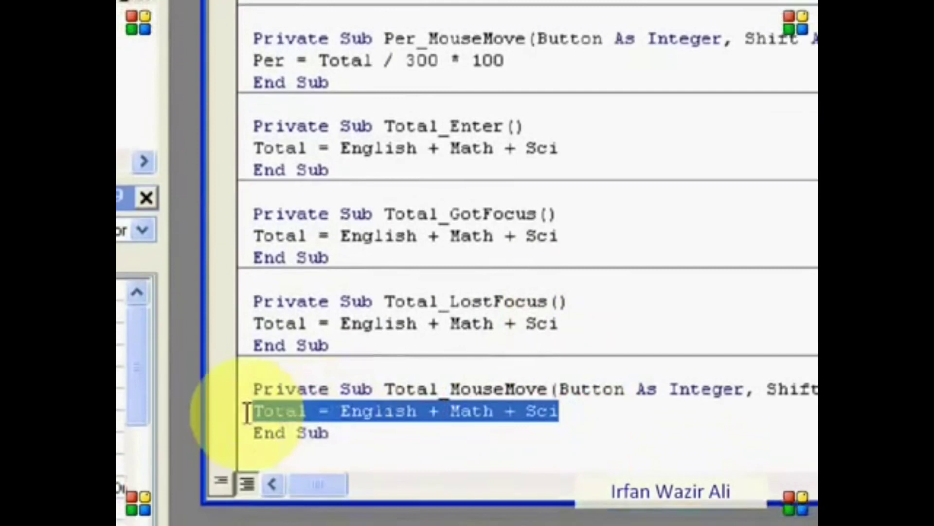
pyautogui.moveTo(343, 346); pyautogui.dragTo(254, 112)
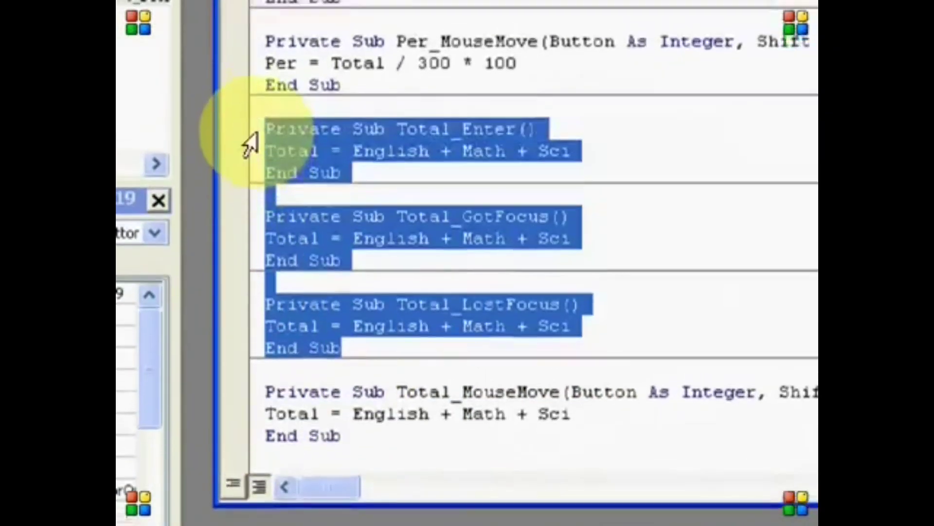
pyautogui.press('Delete')
pyautogui.press('Delete')
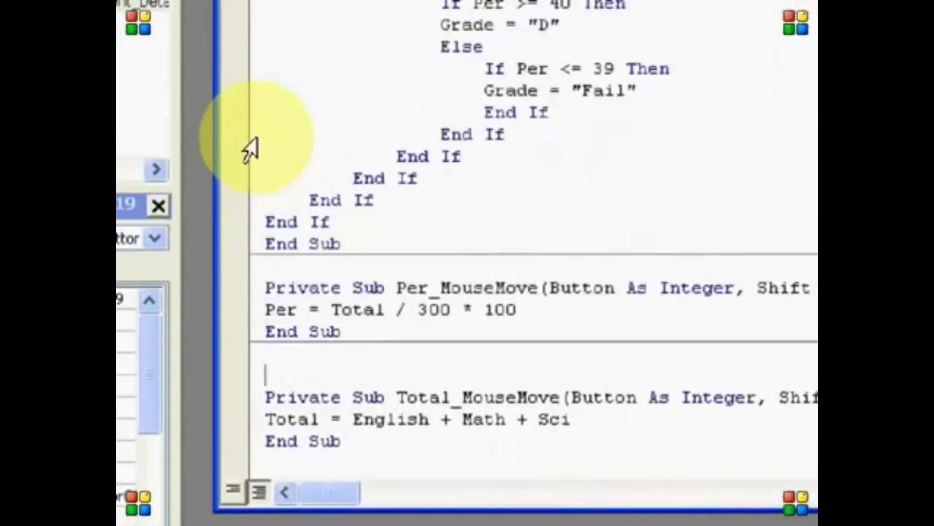
# - Add the statement Total = English + Math + Sci to the Command19_Click procedure
pyautogui.scroll(7, 257, 138)
pyautogui.click(276, 96)
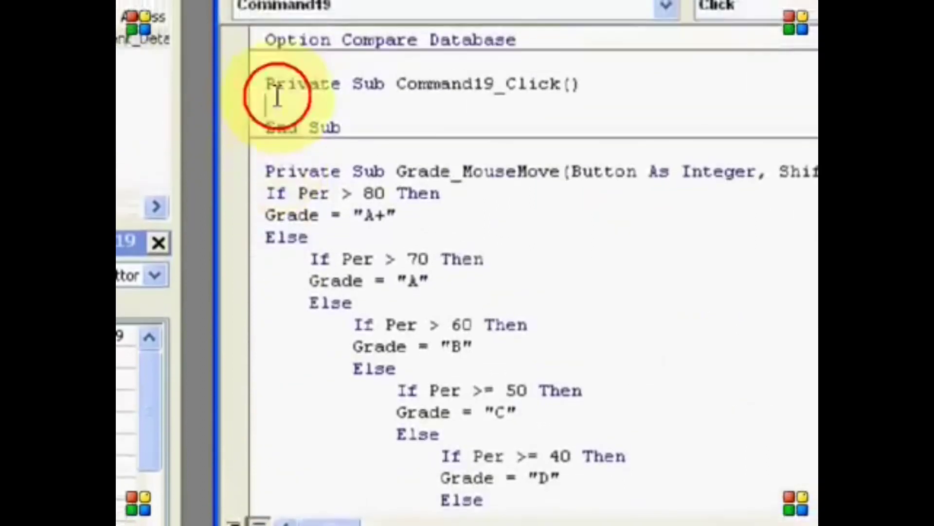
pyautogui.write('Total = English + Math + Sci')
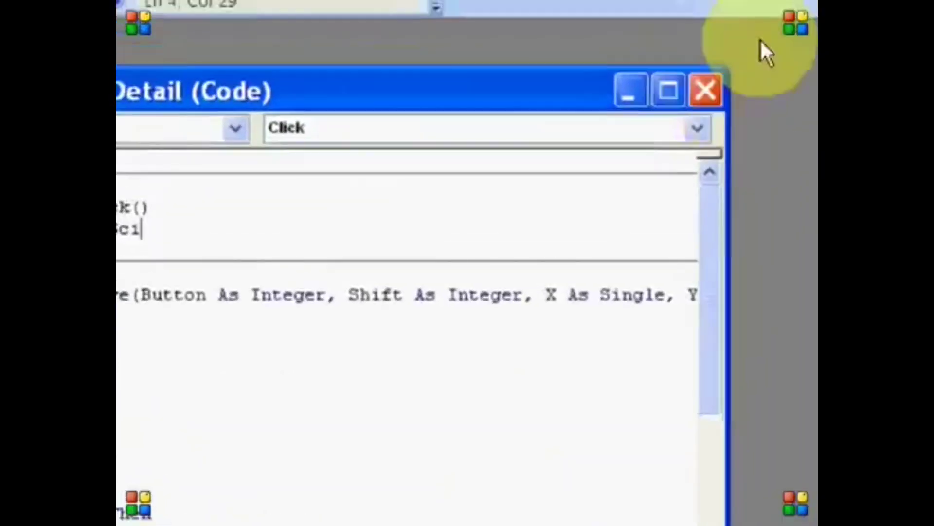
# - Close the code editor, show the form in Form View, enter 10 for all three marks, and calculate the total with the Click button
pyautogui.click(800, 27)
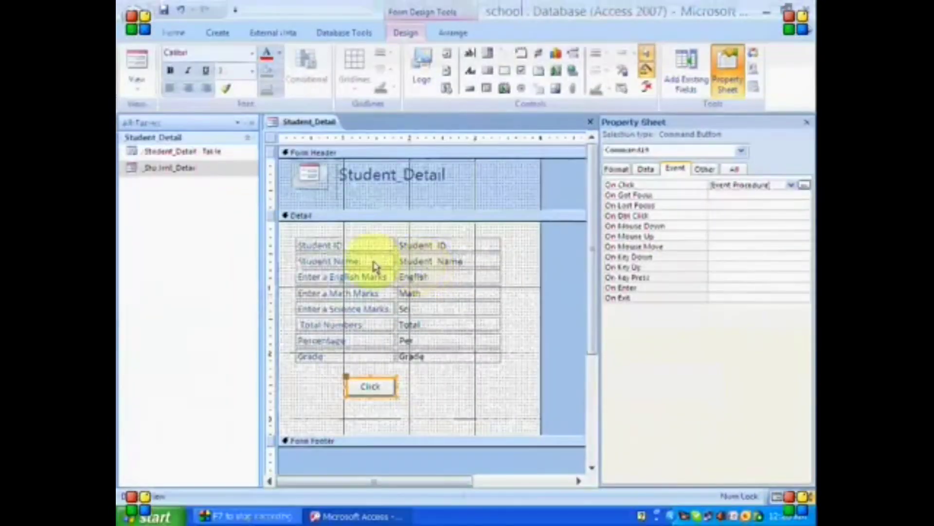
pyautogui.click(136, 84)
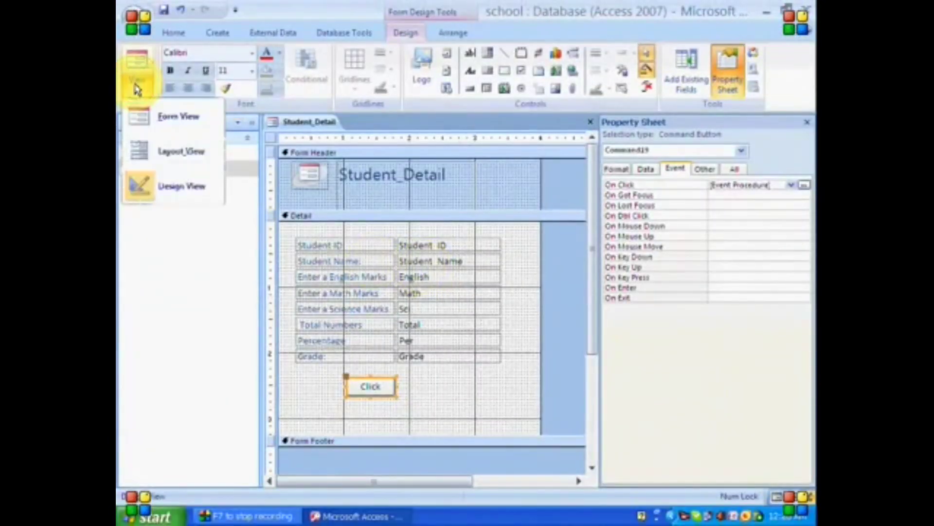
pyautogui.click(144, 123)
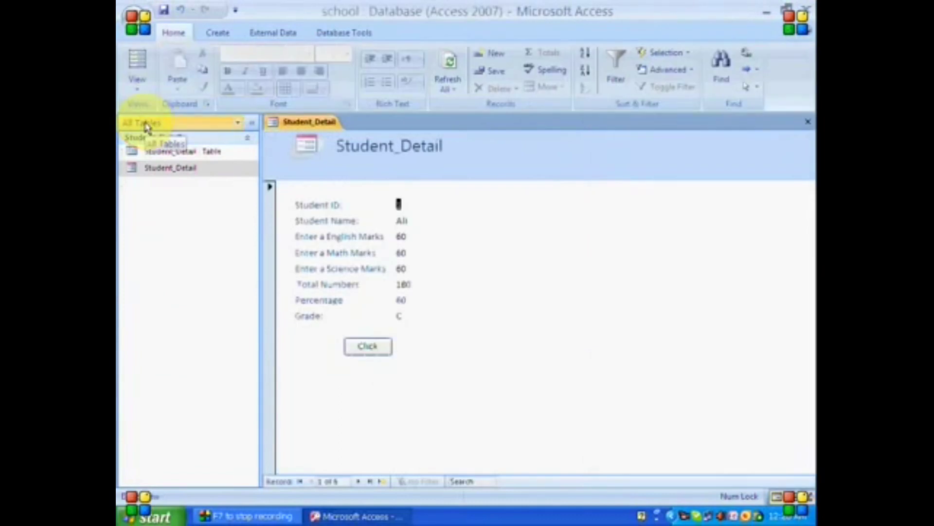
pyautogui.doubleClick(409, 236)
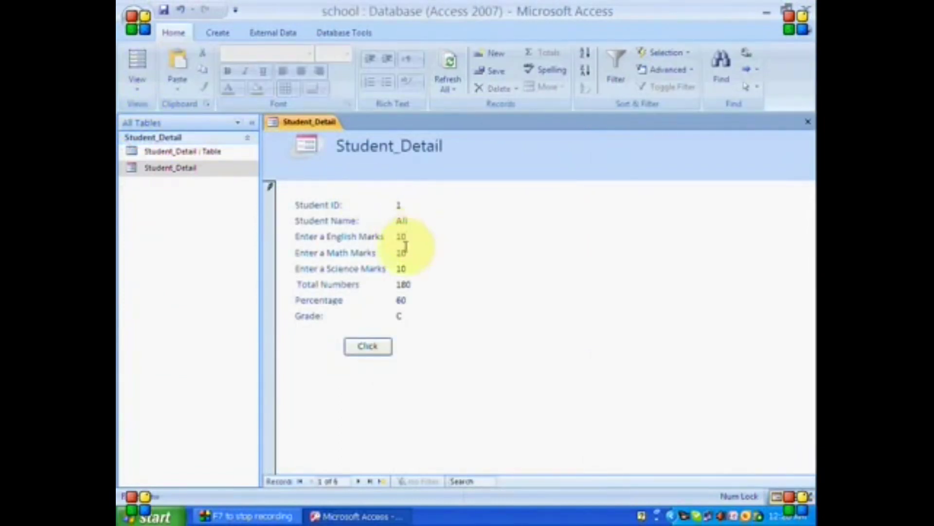
pyautogui.click(408, 287)
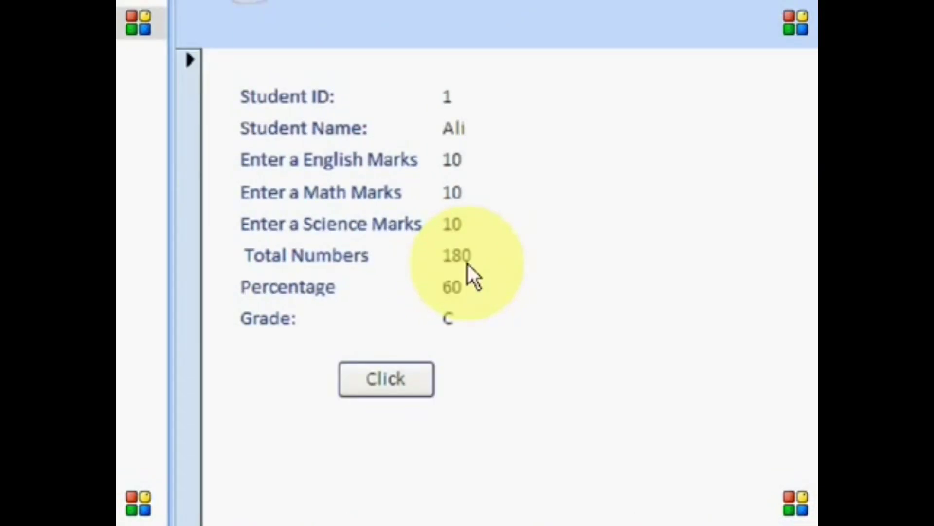
pyautogui.click(411, 375)
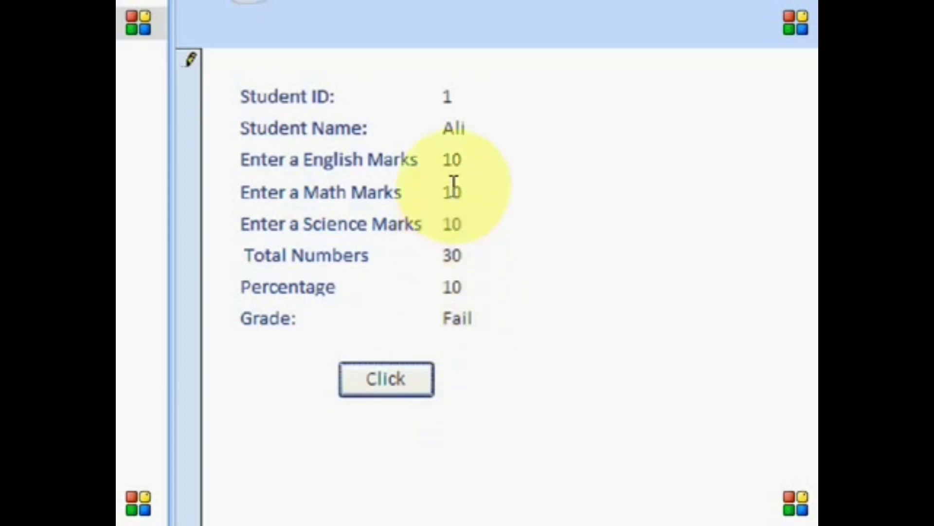
# - Set the English, Math and Science marks to 50 and recalculate the total, percentage and grade, using the Click button for the total
pyautogui.doubleClick(455, 160)
pyautogui.write('50')
pyautogui.press('Tab')
pyautogui.write('50')
pyautogui.press('Tab')
pyautogui.write('50')
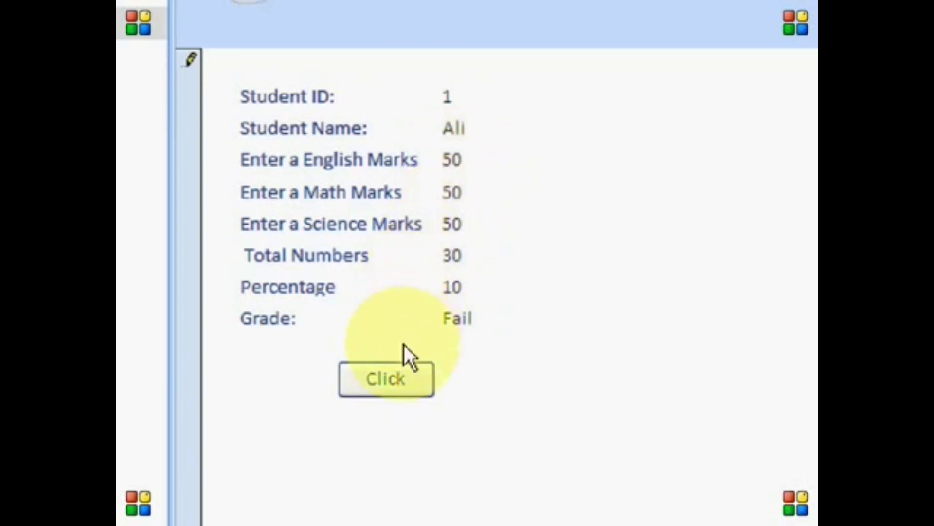
pyautogui.click(402, 384)
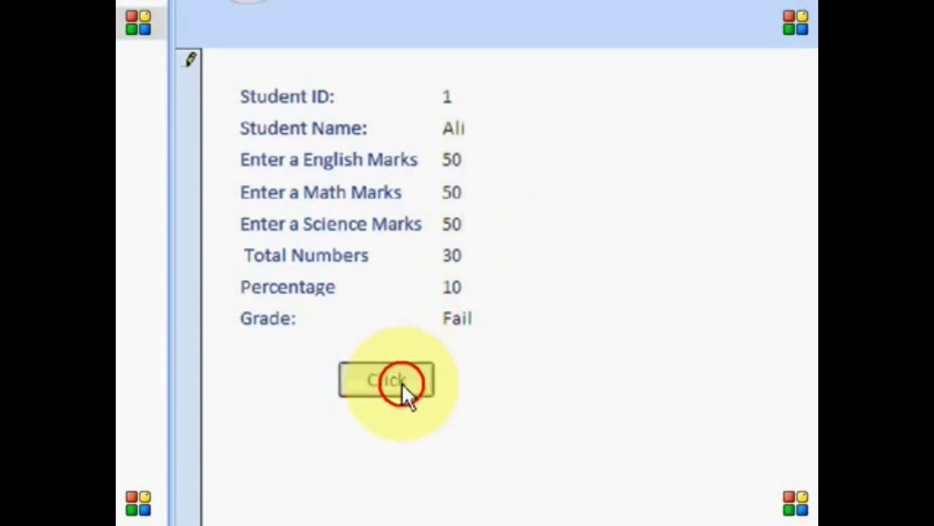
pyautogui.doubleClick(453, 286)
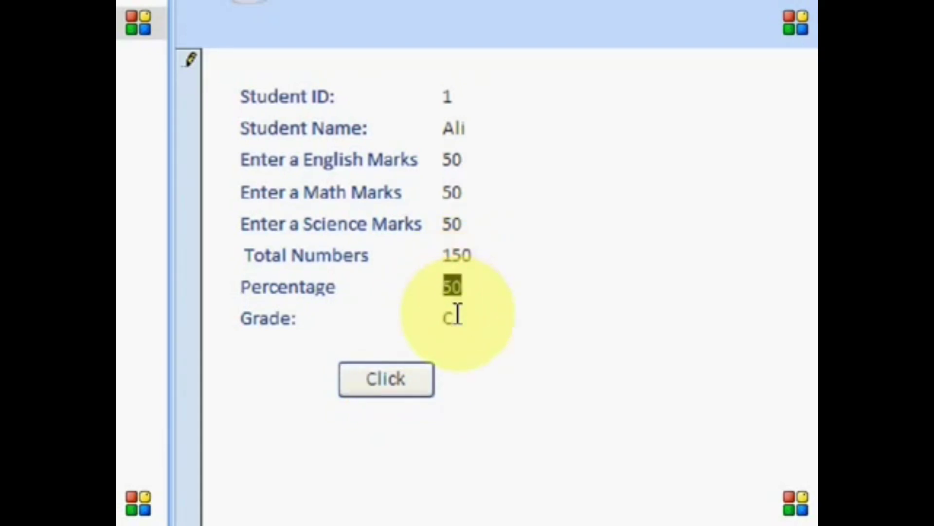
pyautogui.click(455, 316)
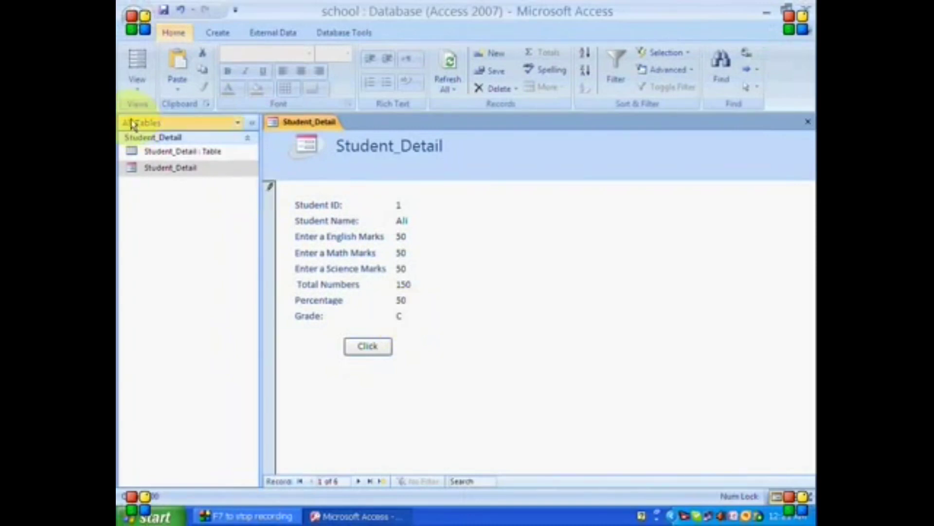
# - In Design View, assign an event procedure to the Total text box's On Got Focus event containing Total = English + Math + Sci
pyautogui.click(137, 88)
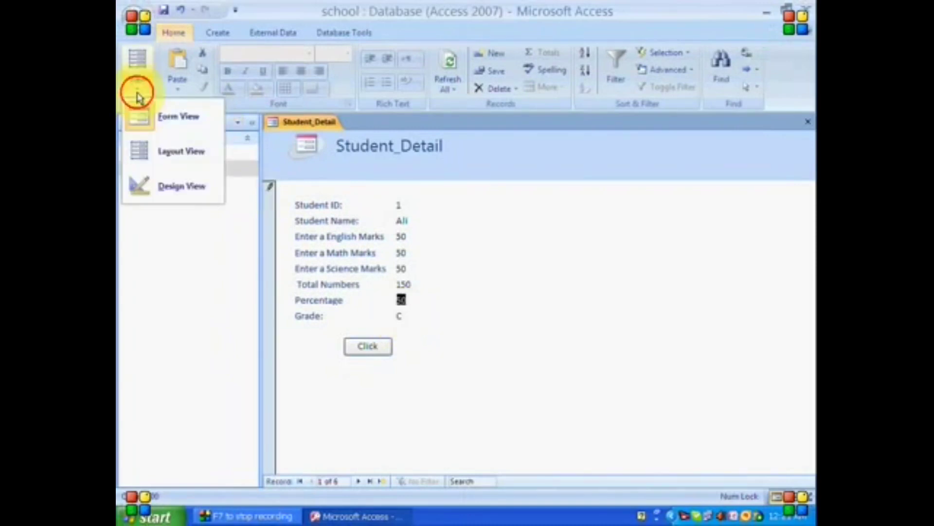
pyautogui.click(160, 186)
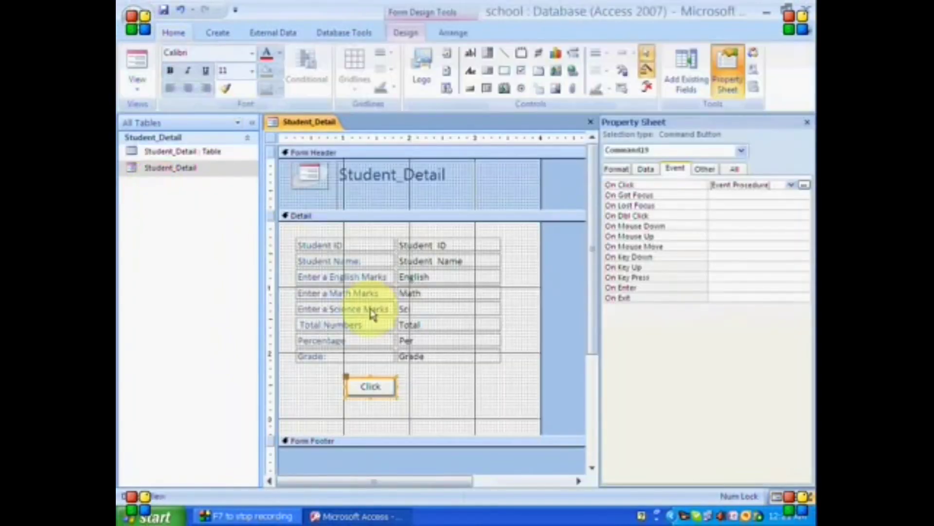
pyautogui.click(458, 324)
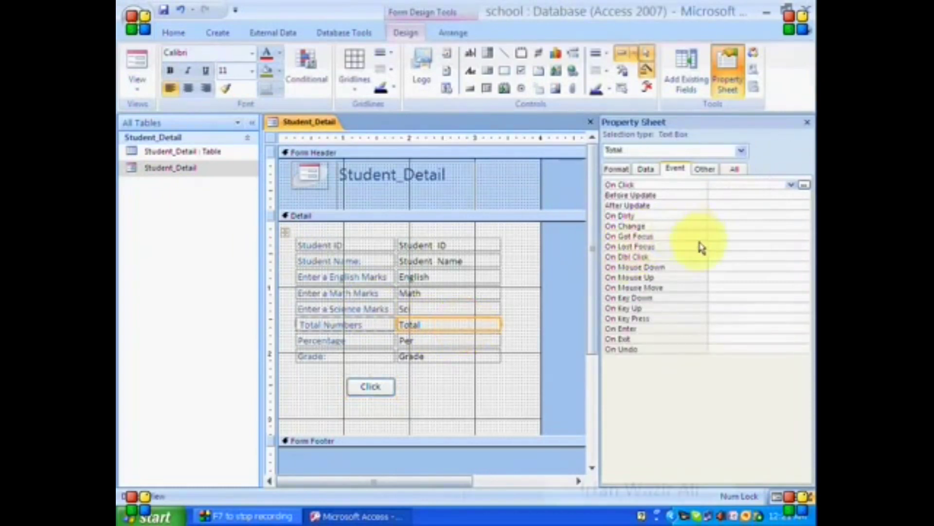
pyautogui.click(725, 236)
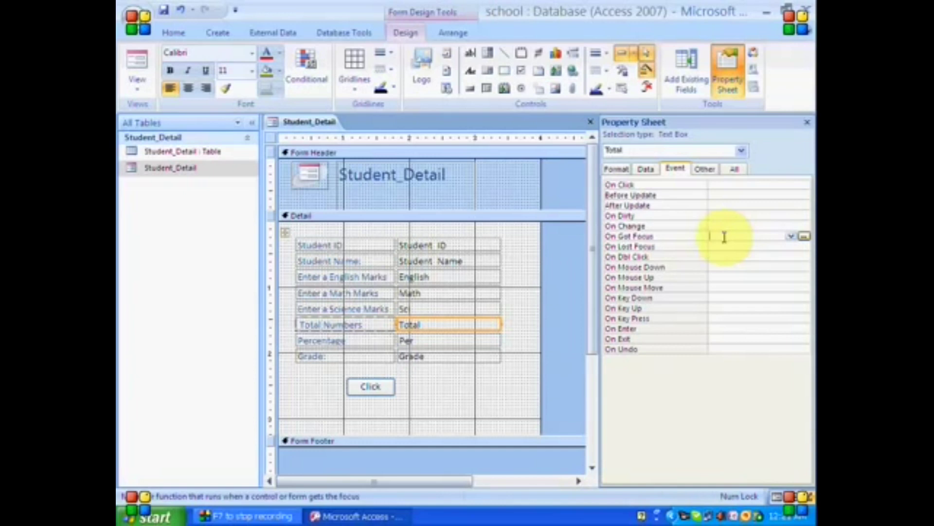
pyautogui.click(790, 236)
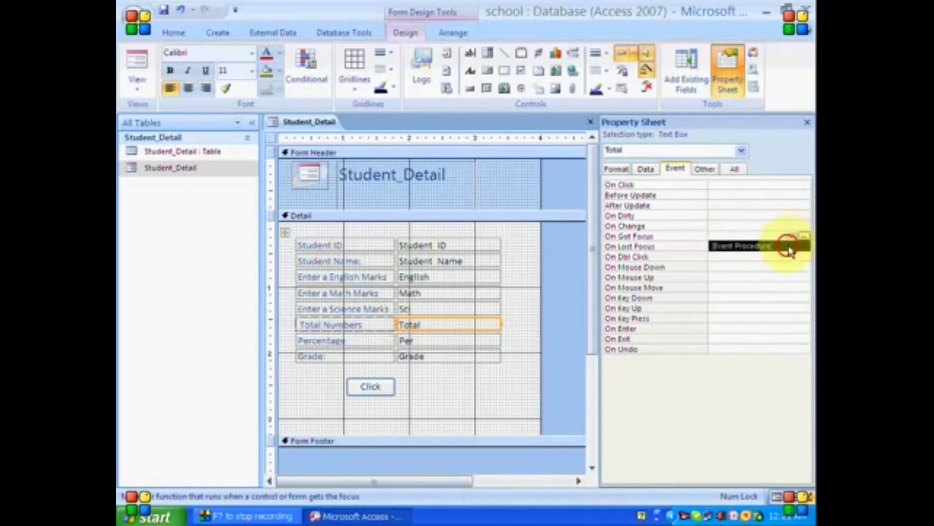
pyautogui.click(784, 244)
pyautogui.click(803, 236)
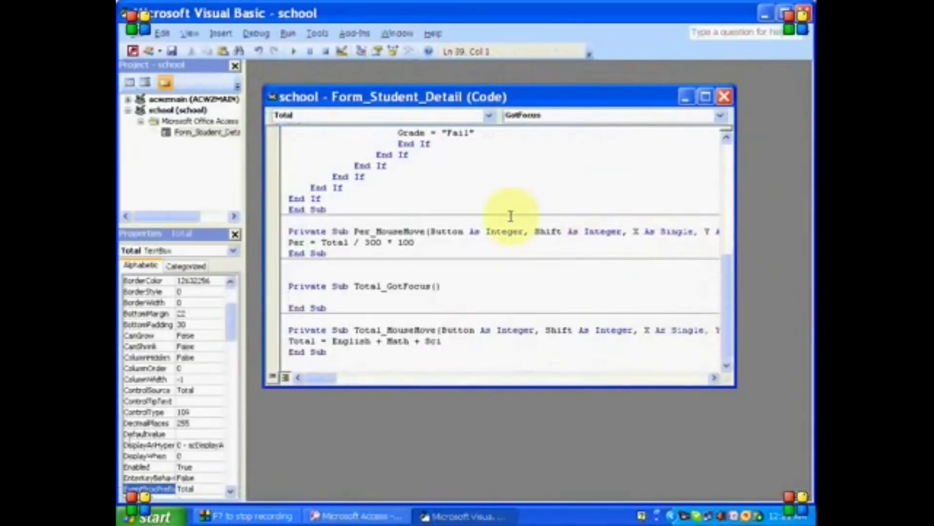
pyautogui.write('Total = English + Math + Sci')
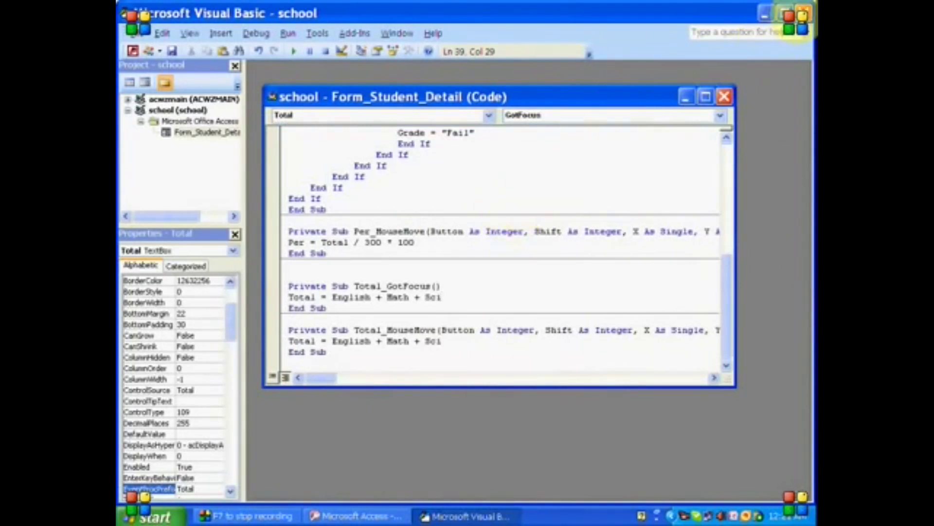
pyautogui.click(801, 14)
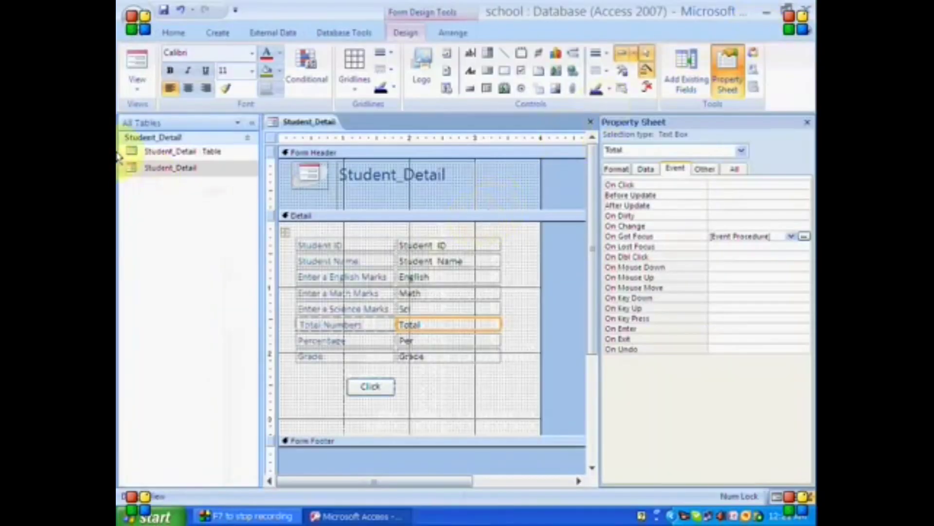
# - Test the Got Focus procedure in Form View by entering 10 for all three marks and placing the focus in Total Numbers
pyautogui.click(144, 97)
pyautogui.click(155, 118)
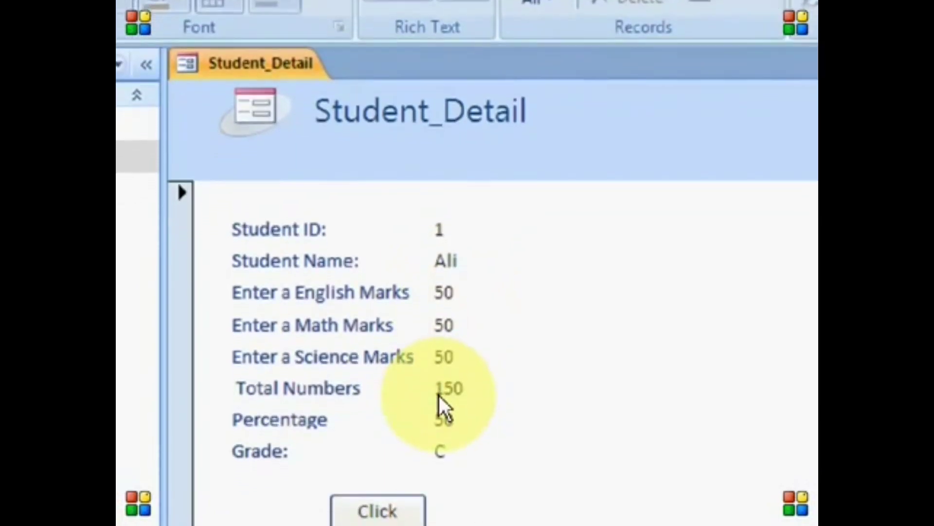
pyautogui.doubleClick(450, 286)
pyautogui.write('110')
pyautogui.press('Tab')
pyautogui.write('10')
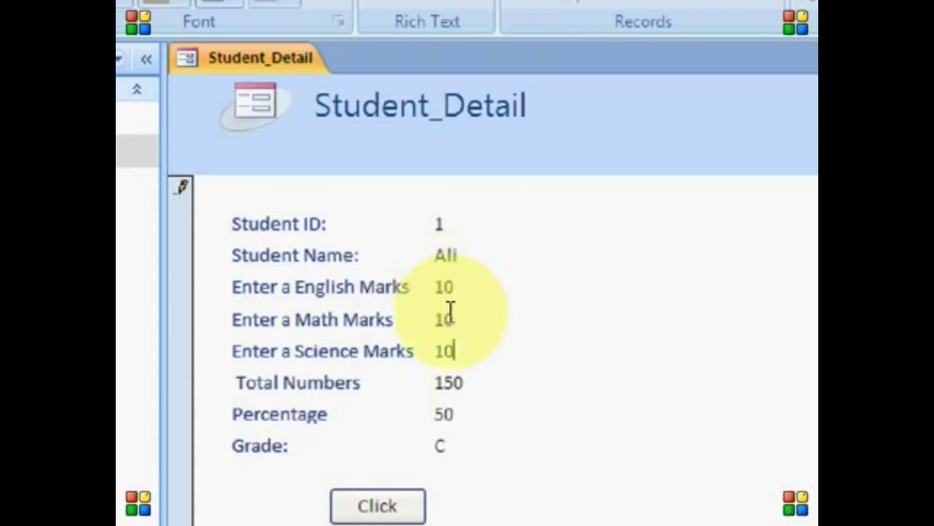
pyautogui.click(455, 383)
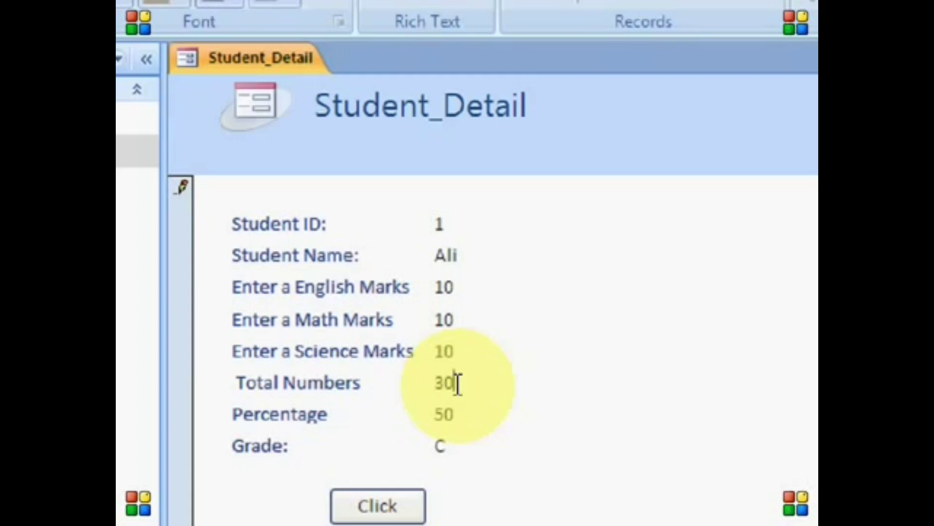
# - Set the English, Math and Science marks to 90 and move the focus into Total Numbers to recalculate it
pyautogui.doubleClick(445, 285)
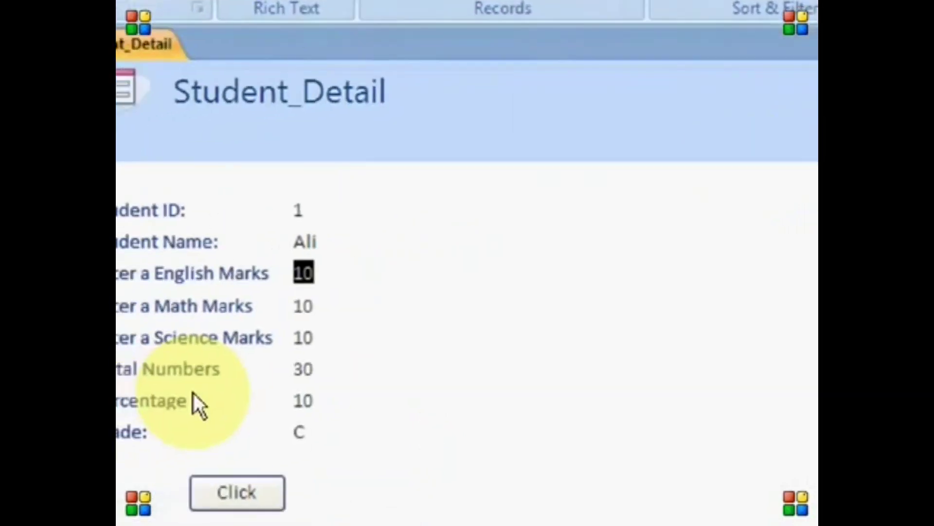
pyautogui.write('9')
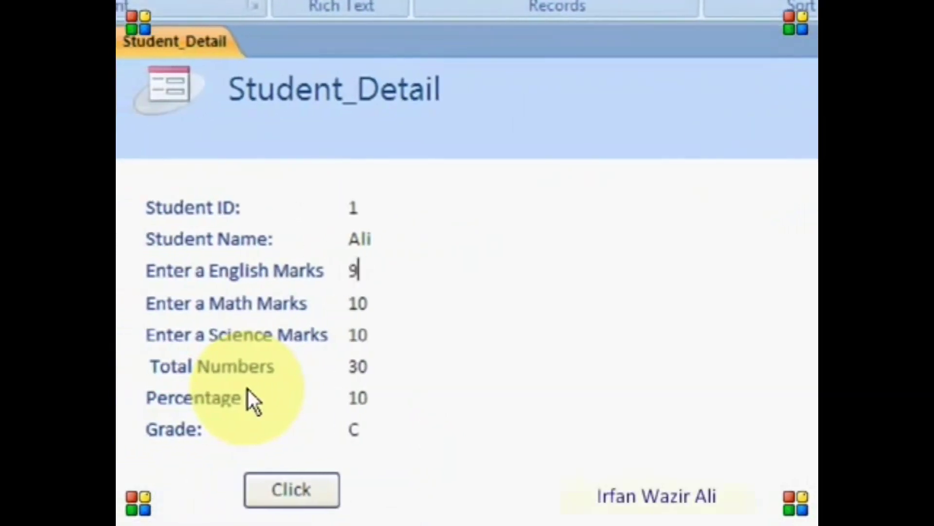
pyautogui.write('0')
pyautogui.press('Tab')
pyautogui.write('909')
pyautogui.press('BackSpace')
pyautogui.press('Tab')
pyautogui.write('90')
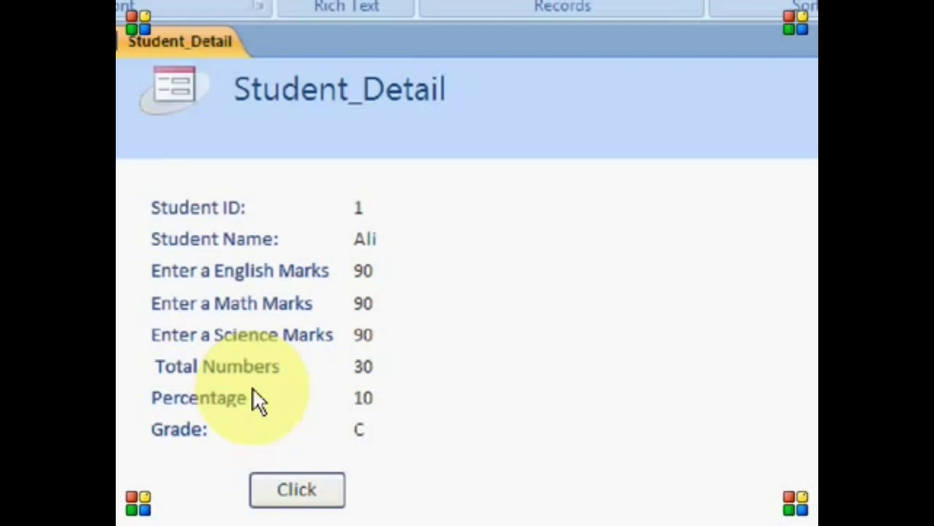
pyautogui.press('Tab')
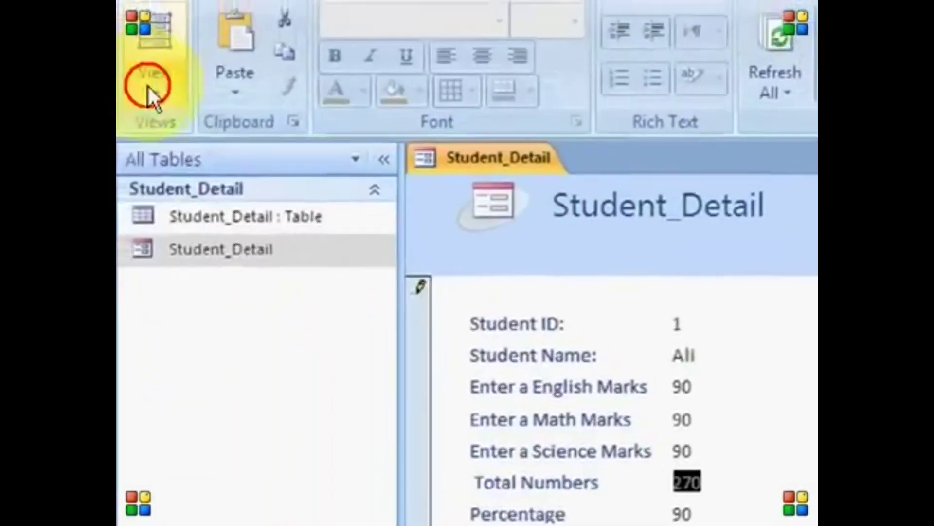
# - Return the form to Design View and clear the event procedure from the Total text box's On Got Focus event
pyautogui.click(147, 86)
pyautogui.click(226, 270)
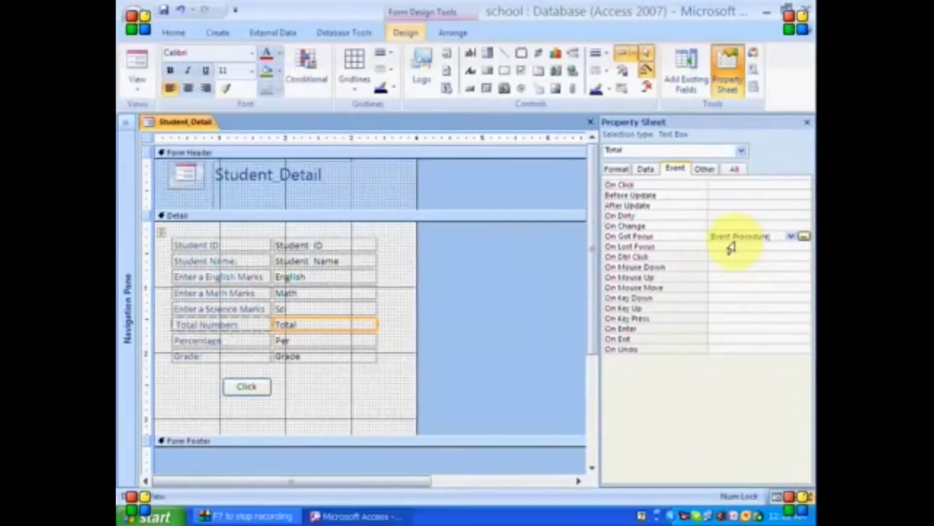
pyautogui.click(735, 237)
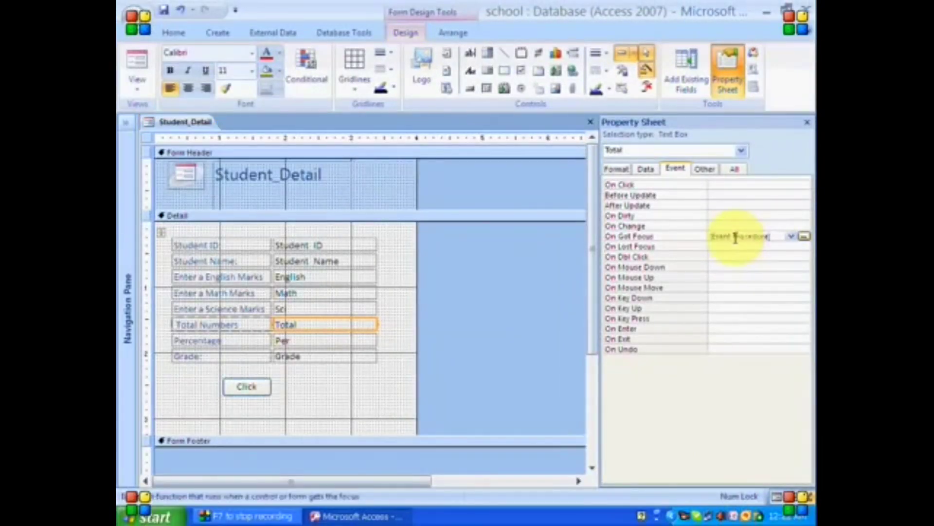
pyautogui.press('Delete')
# - Assign an event procedure to the Total text box's On Lost Focus event and add the statement Total = English + Math + Sci
pyautogui.press('Down')
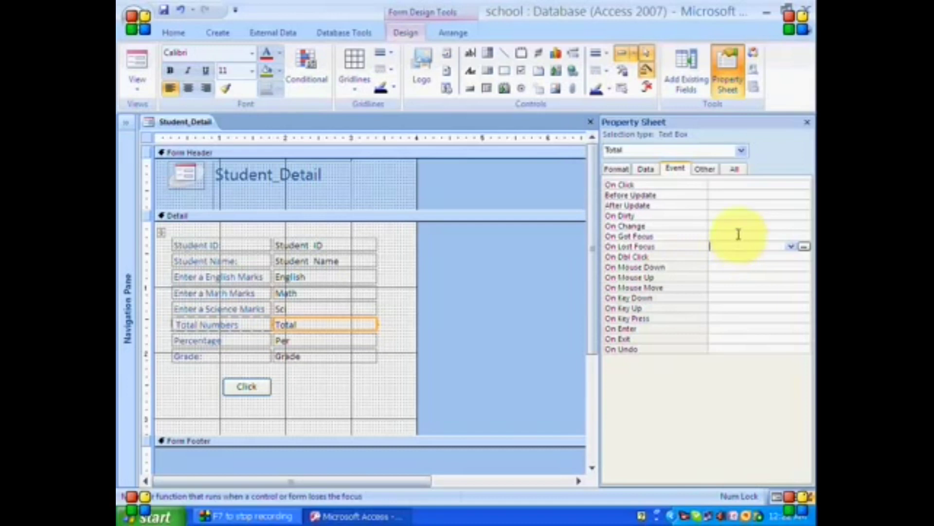
pyautogui.click(790, 247)
pyautogui.click(783, 255)
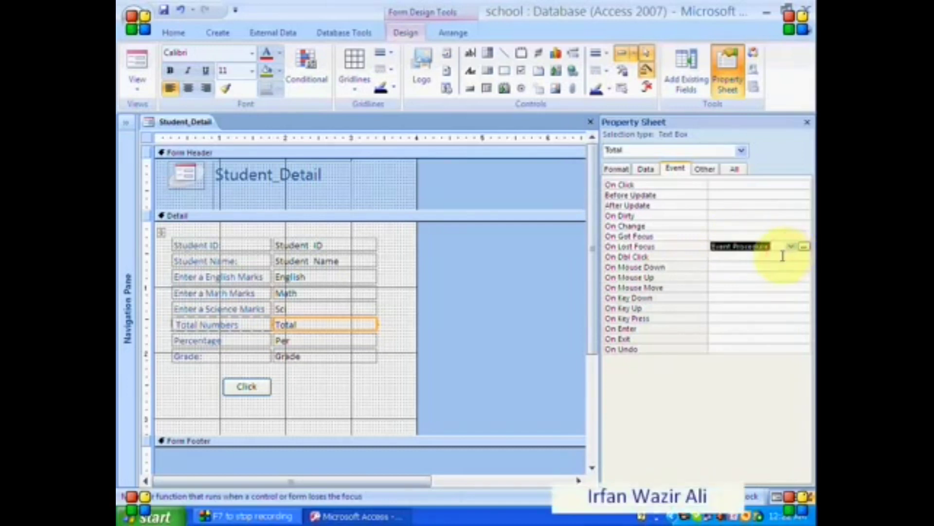
pyautogui.click(803, 246)
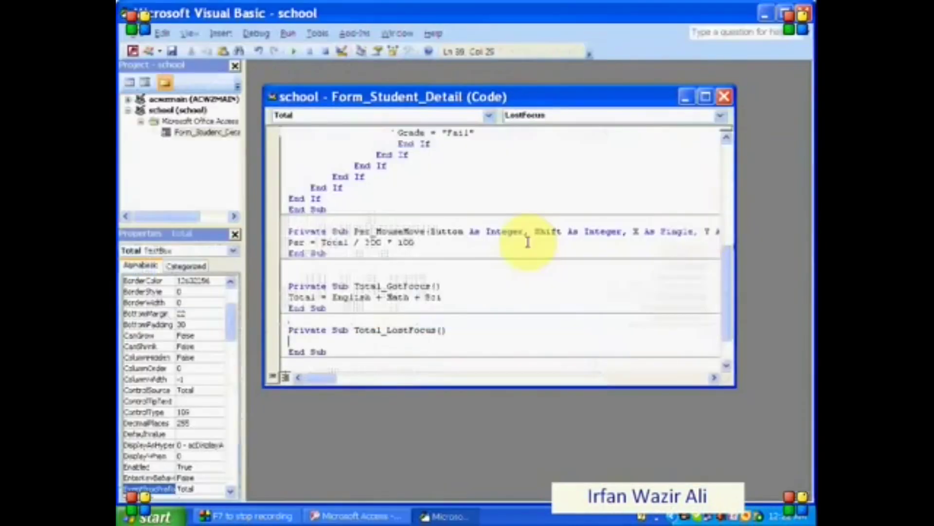
pyautogui.write('Total = English + Math + Sci')
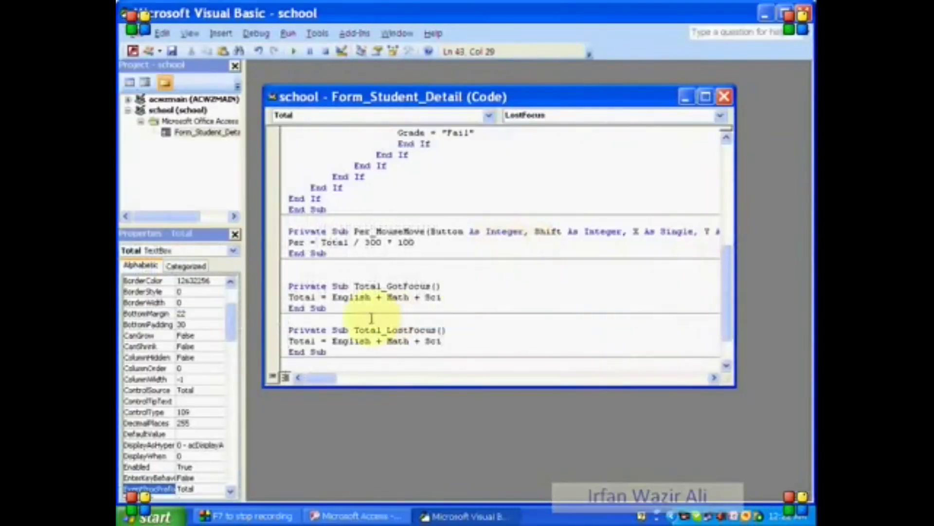
# - Delete the Total_GotFocus procedure from the form's code, keeping Total_LostFocus and Total_MouseMove
pyautogui.click(326, 311)
pyautogui.moveTo(326, 312); pyautogui.dragTo(271, 291)
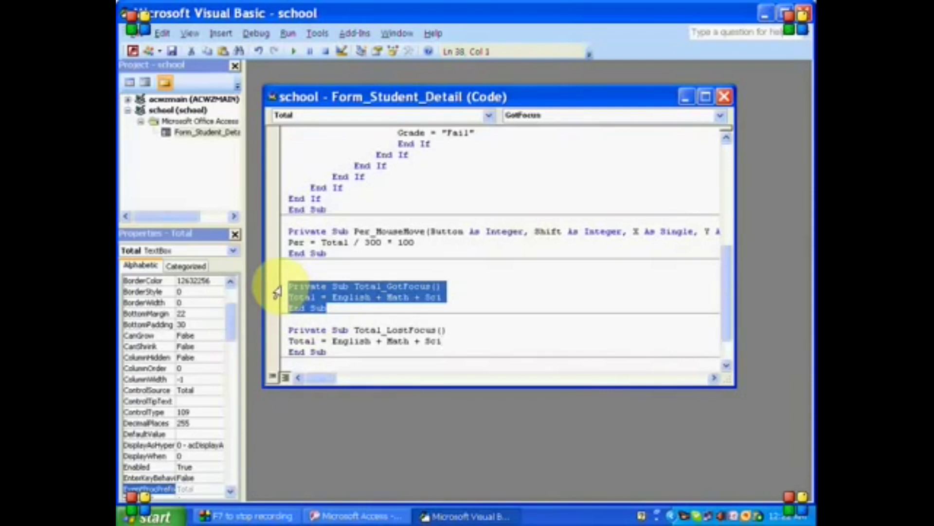
pyautogui.press('Delete')
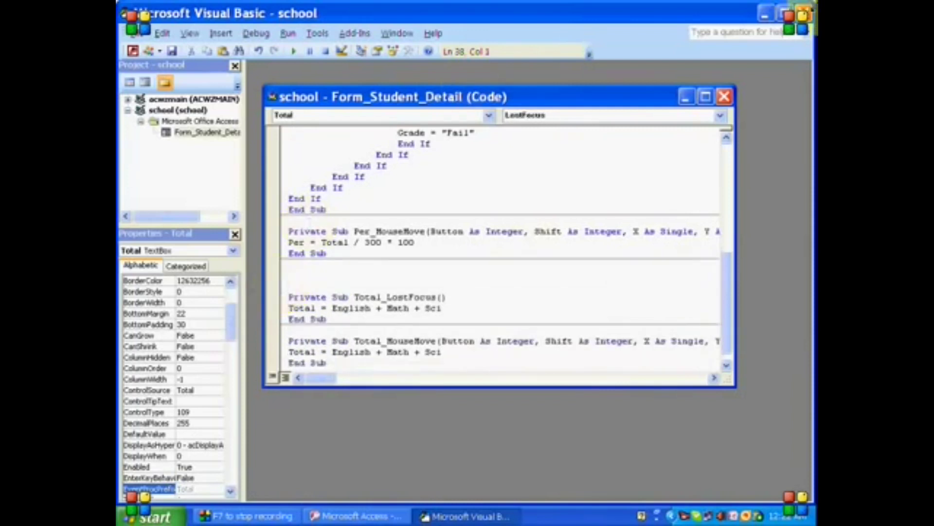
# - Close the code editor and switch the Student_Detail form to Form View
pyautogui.click(804, 14)
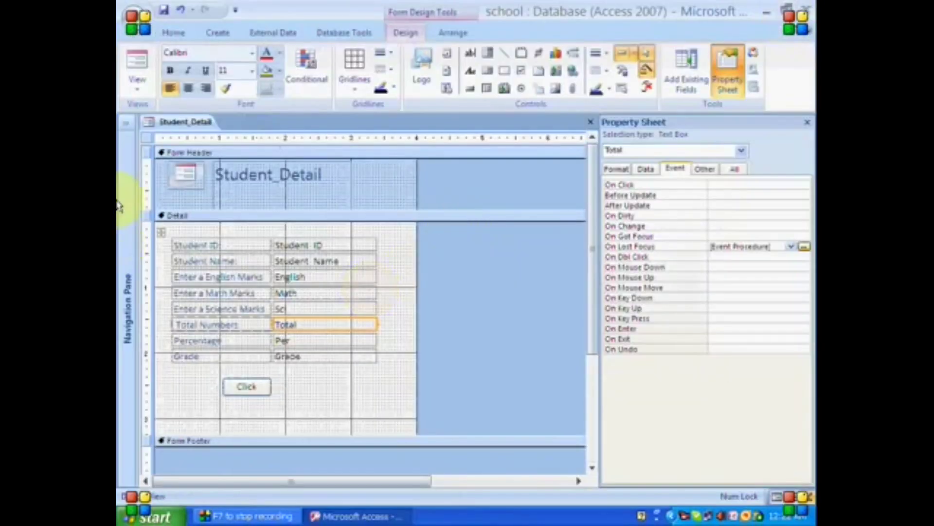
pyautogui.click(137, 86)
pyautogui.click(152, 122)
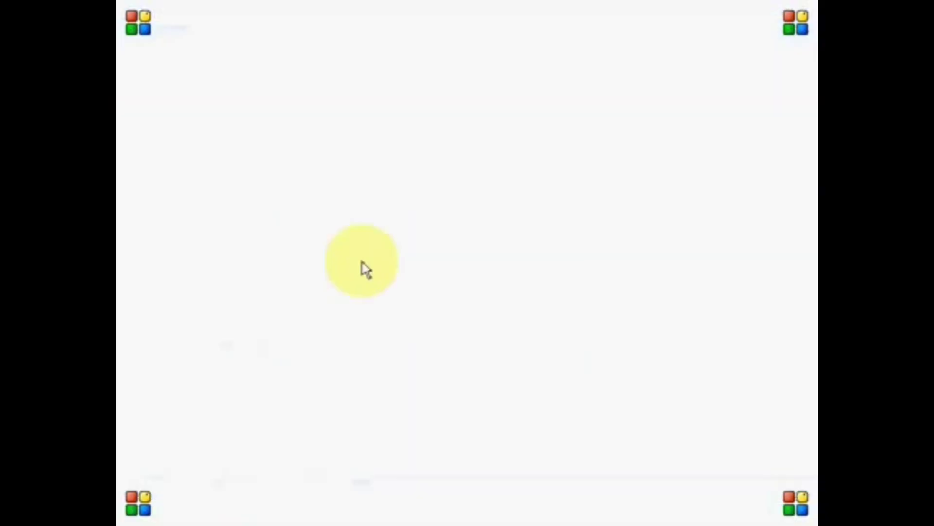
# - Enter 10 for English, Math and Science in the first record and move focus past Total Numbers to test the lost focus calculation
pyautogui.doubleClick(384, 221)
pyautogui.write('10')
pyautogui.press('Tab')
pyautogui.write('10')
pyautogui.press('Tab')
pyautogui.write('10')
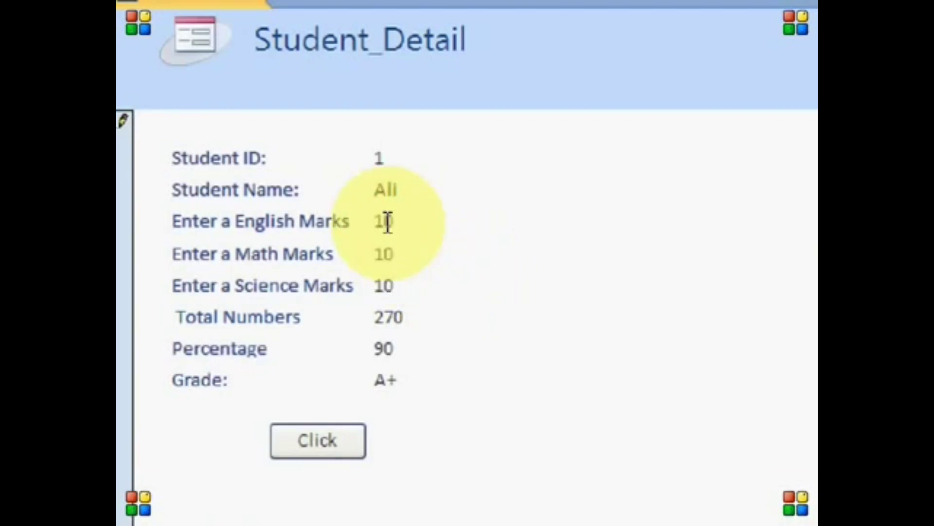
pyautogui.press('Tab')
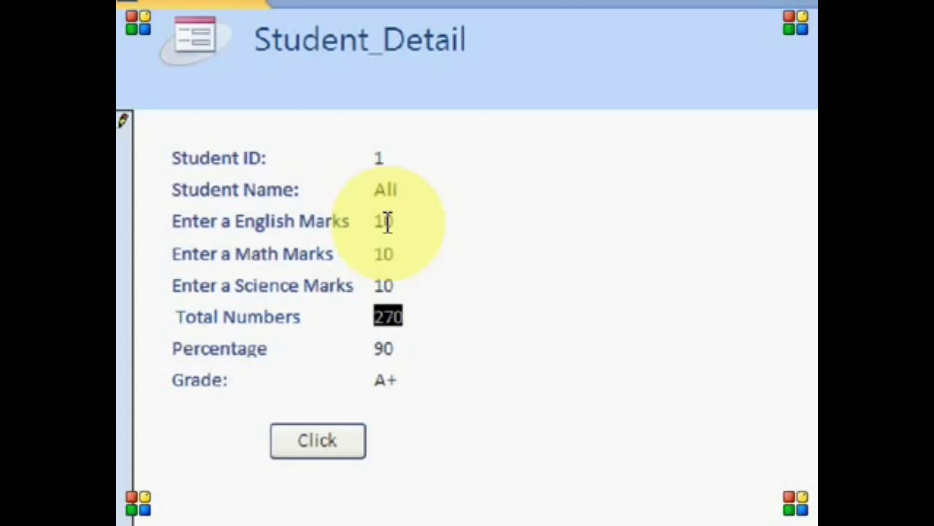
pyautogui.press('Tab')
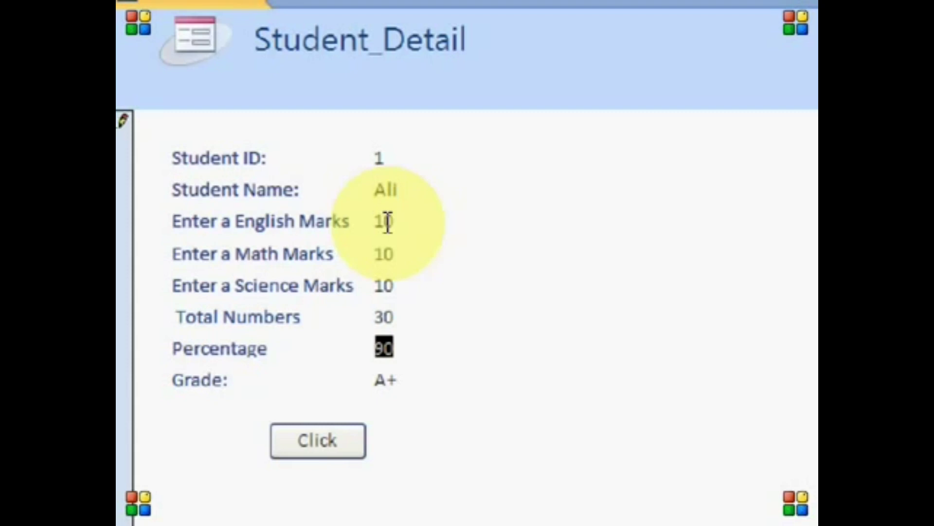
# - Set the English, Math and Science marks to 80 each and leave Total Numbers to recalculate the total
pyautogui.doubleClick(387, 222)
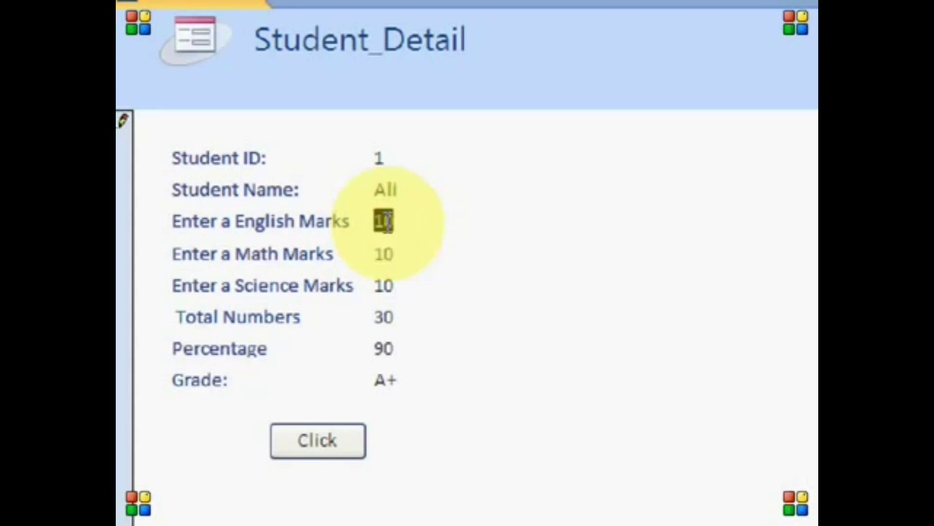
pyautogui.write('80')
pyautogui.press('Tab')
pyautogui.write('80')
pyautogui.press('Tab')
pyautogui.write('80')
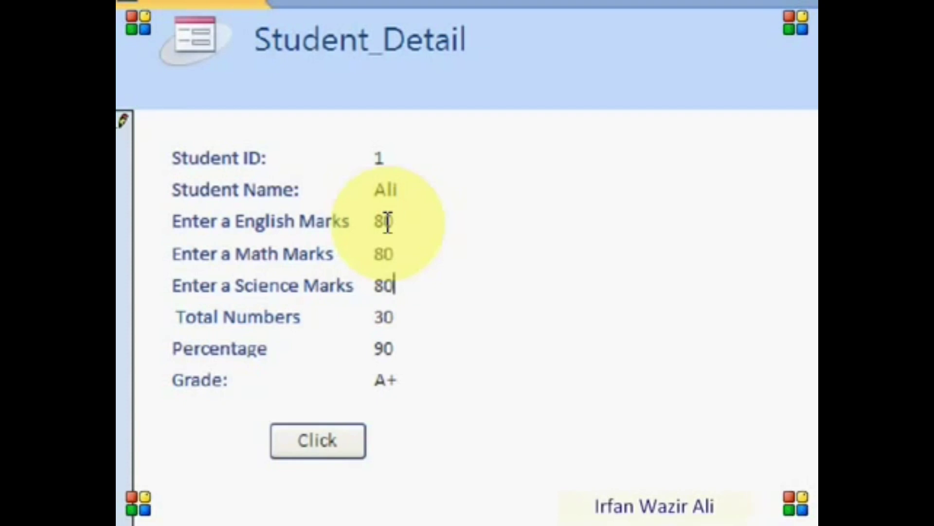
pyautogui.press('Tab')
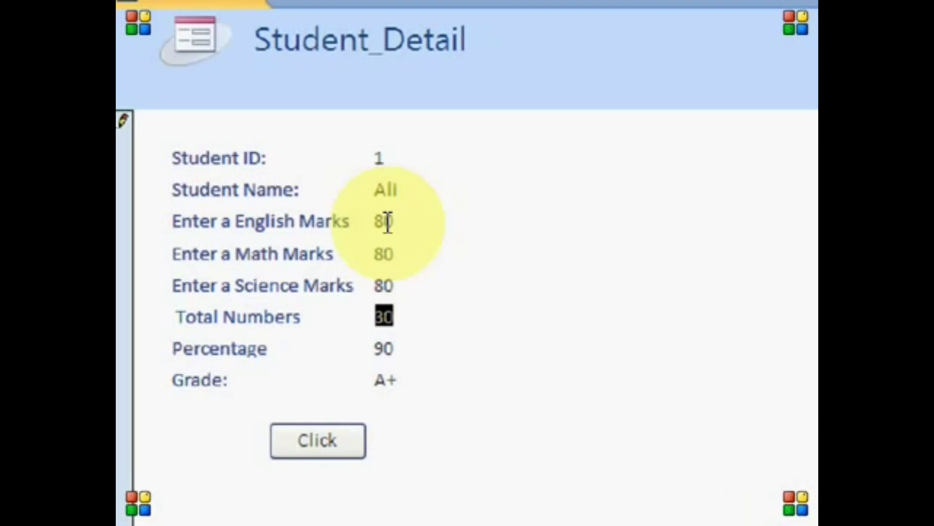
pyautogui.press('Tab')
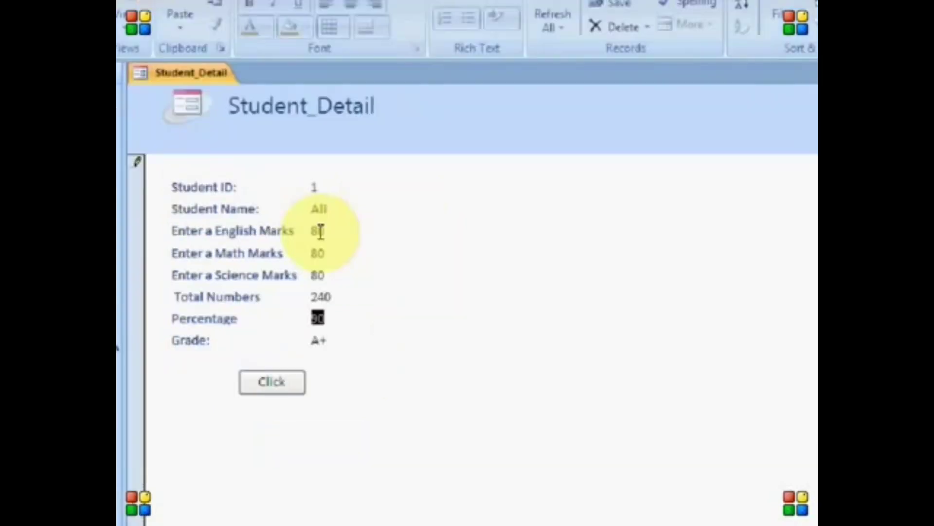
# - Return the form to Design View and clear the event procedure from the Total text box's On Lost Focus event
pyautogui.click(125, 15)
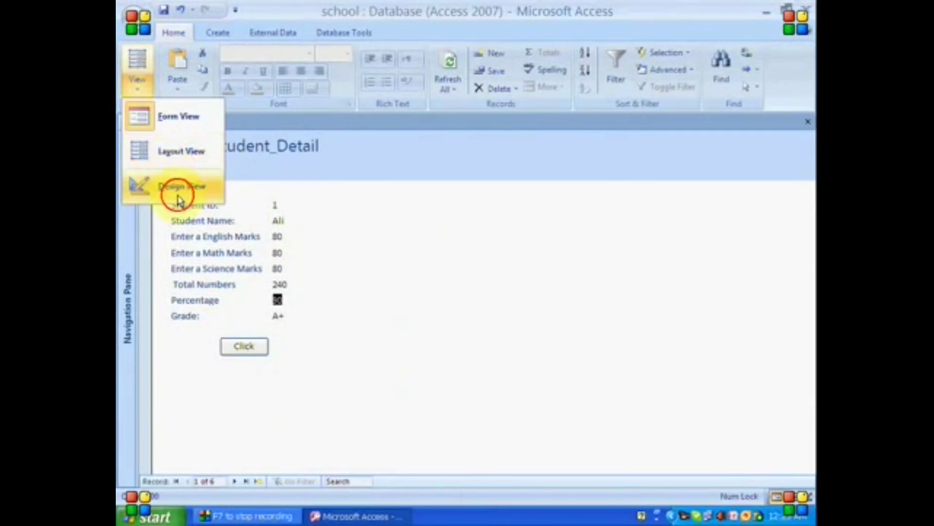
pyautogui.click(178, 197)
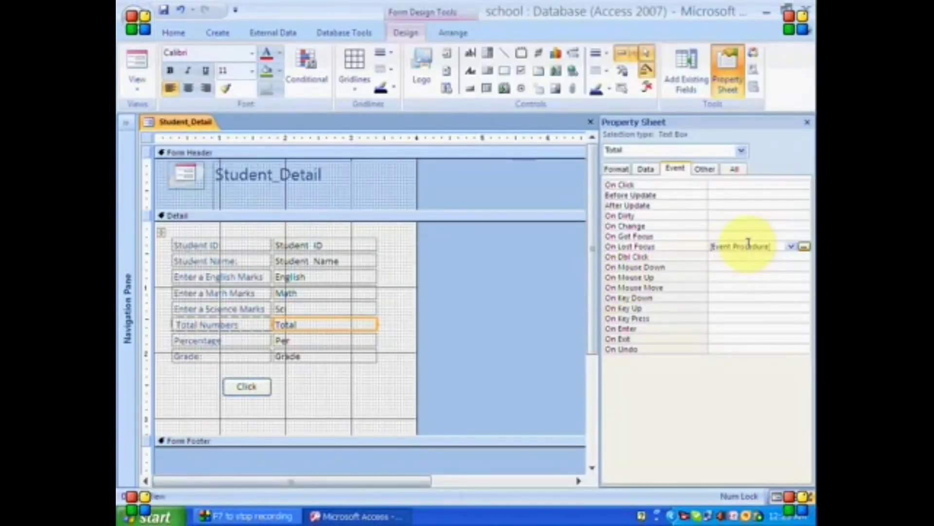
pyautogui.click(748, 246)
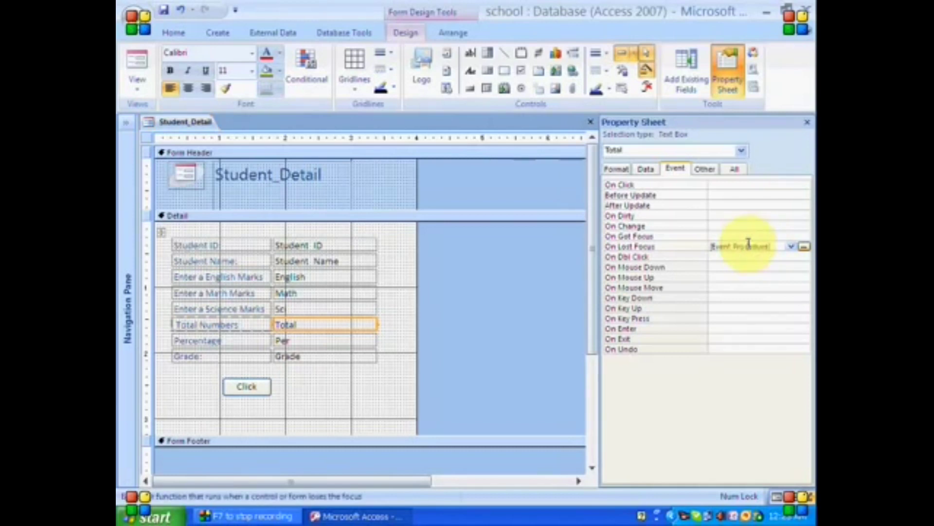
pyautogui.doubleClick(748, 243)
pyautogui.press('Delete')
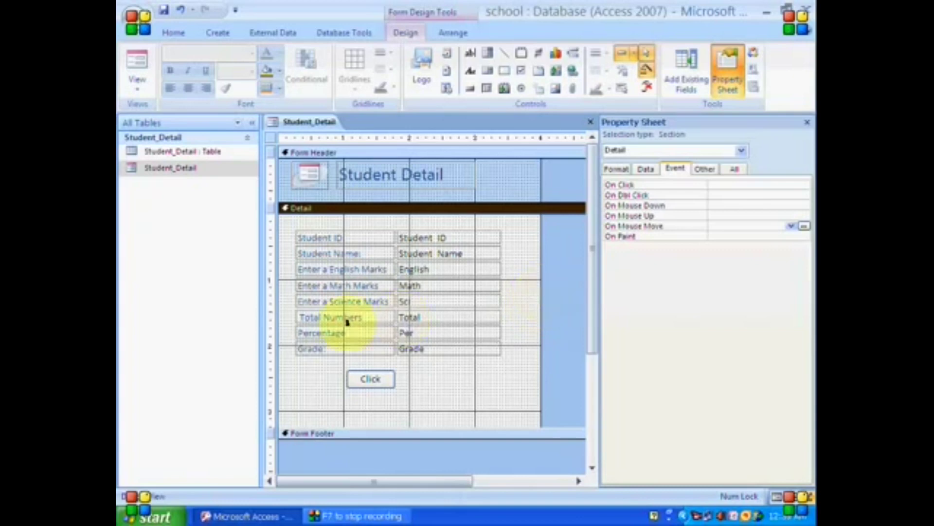
# - Switch the form to Form View and browse the student records forward, back, to the last and to the first one
pyautogui.click(142, 86)
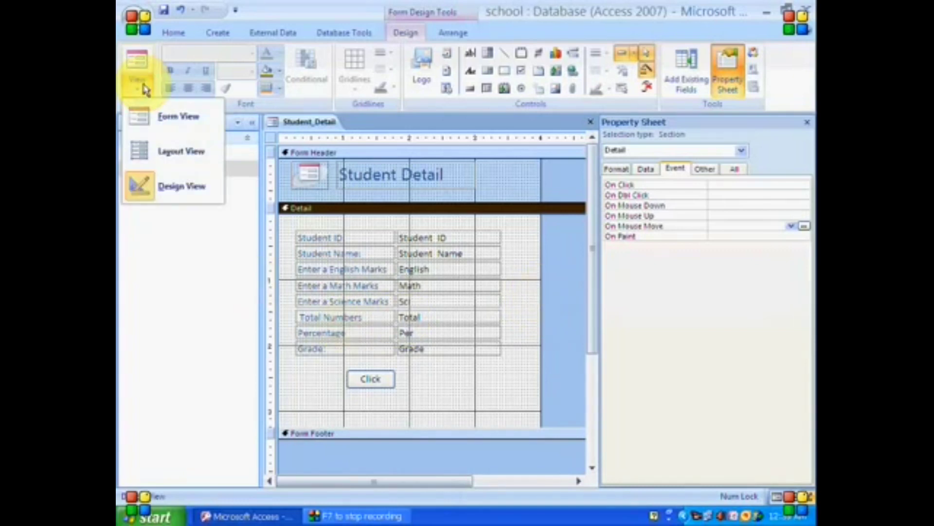
pyautogui.click(141, 118)
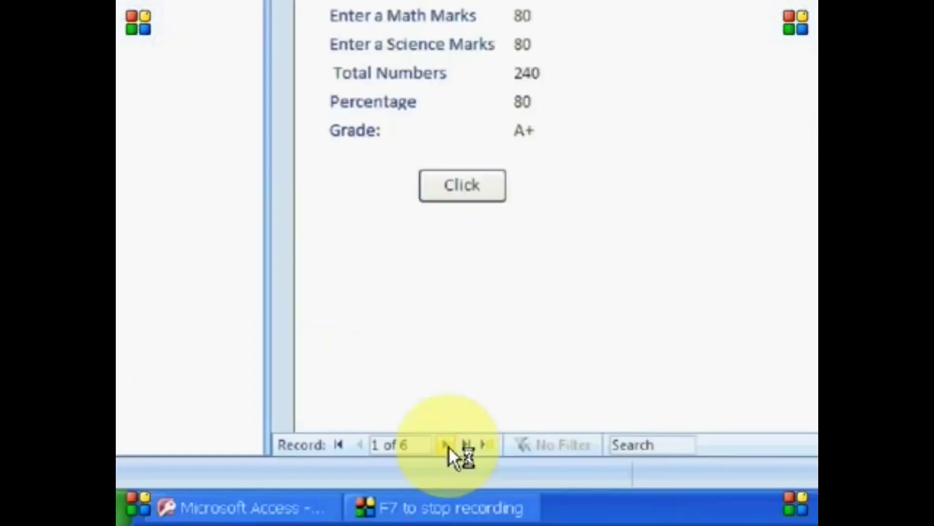
pyautogui.click(466, 438)
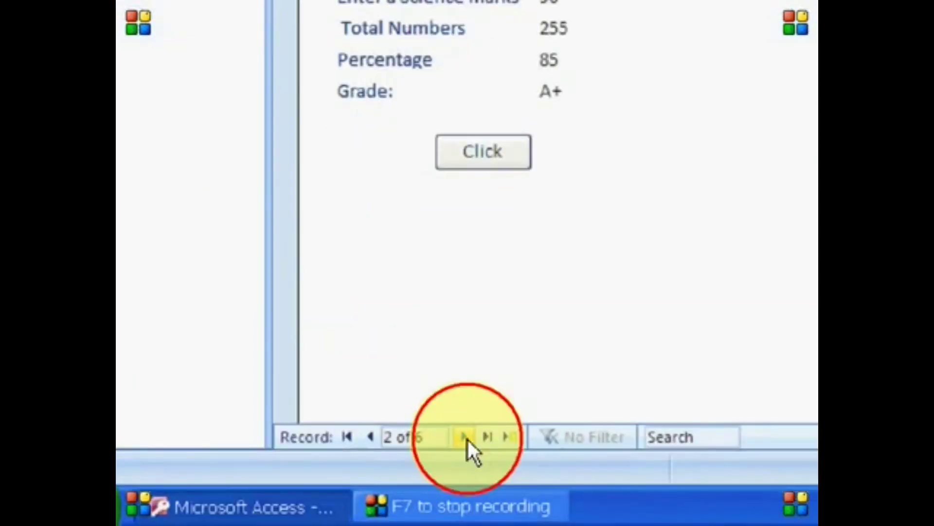
pyautogui.click(467, 435)
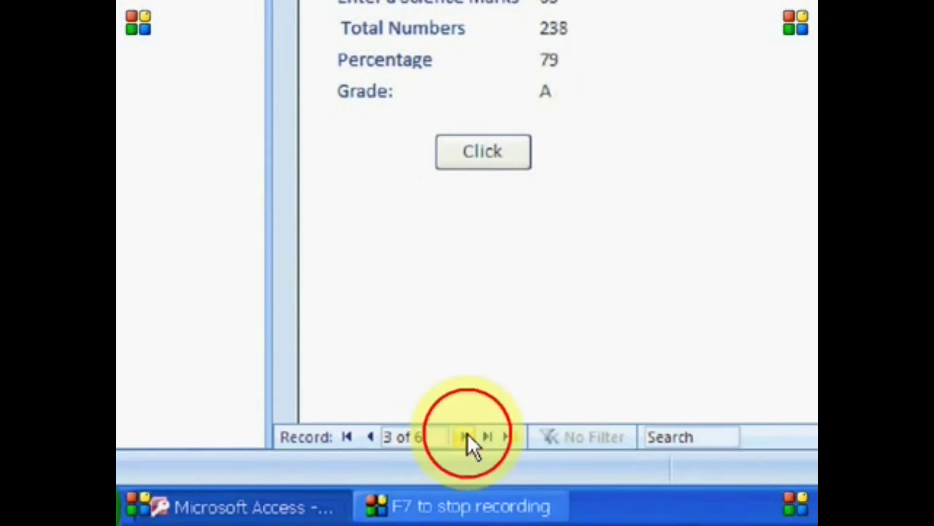
pyautogui.click(467, 435)
pyautogui.click(375, 434)
pyautogui.click(376, 433)
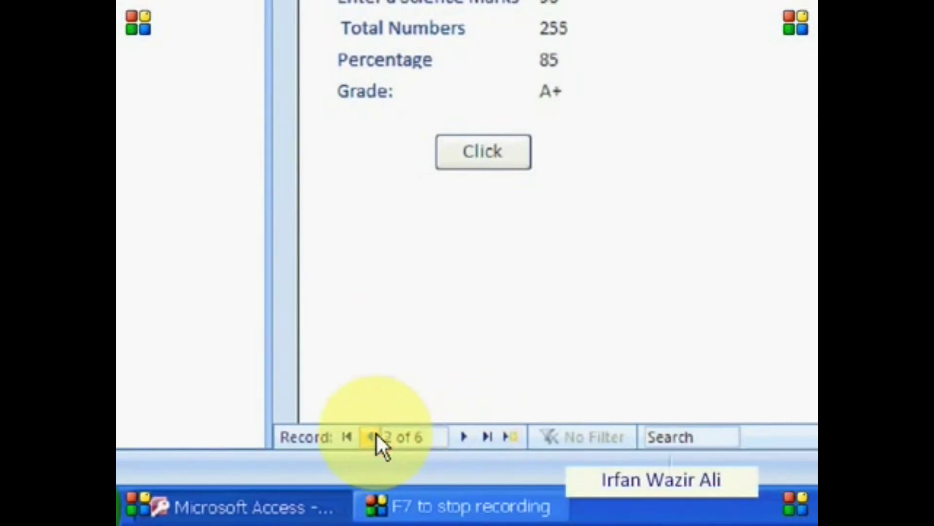
pyautogui.click(490, 437)
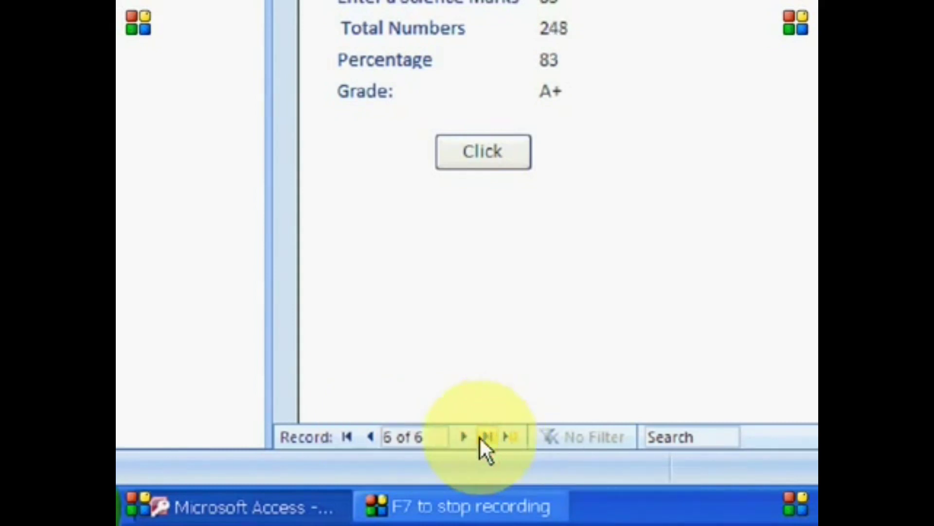
pyautogui.click(353, 435)
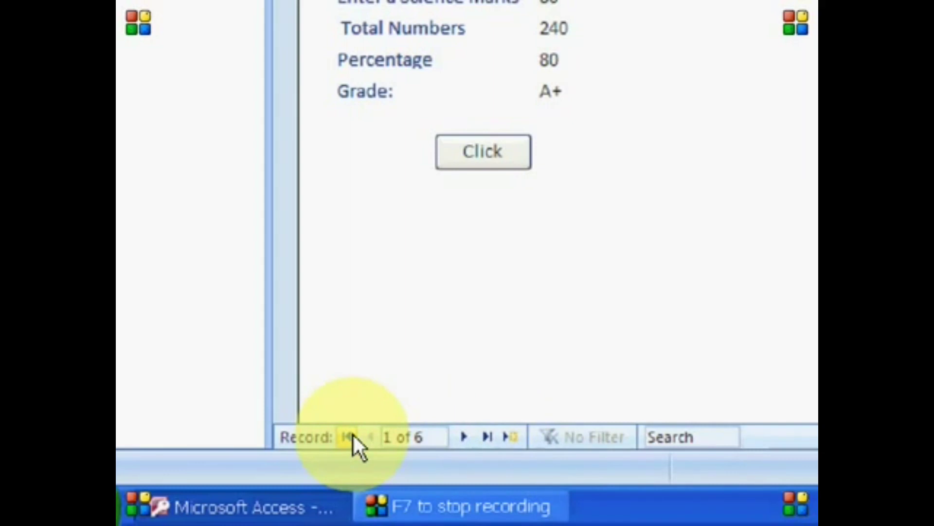
# - Add a new record with the student's name and marks English 85, Math 96 and Science 75, and advance to the next blank record
pyautogui.click(509, 438)
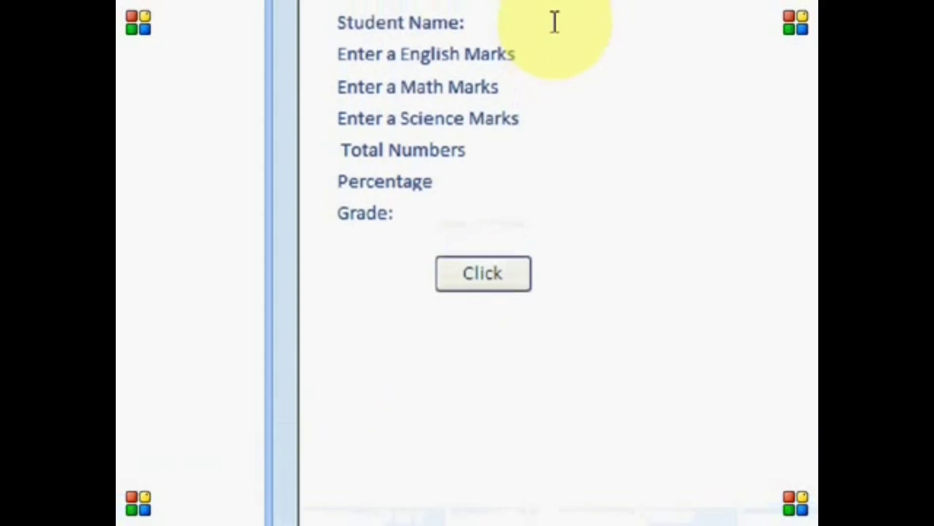
pyautogui.click(556, 18)
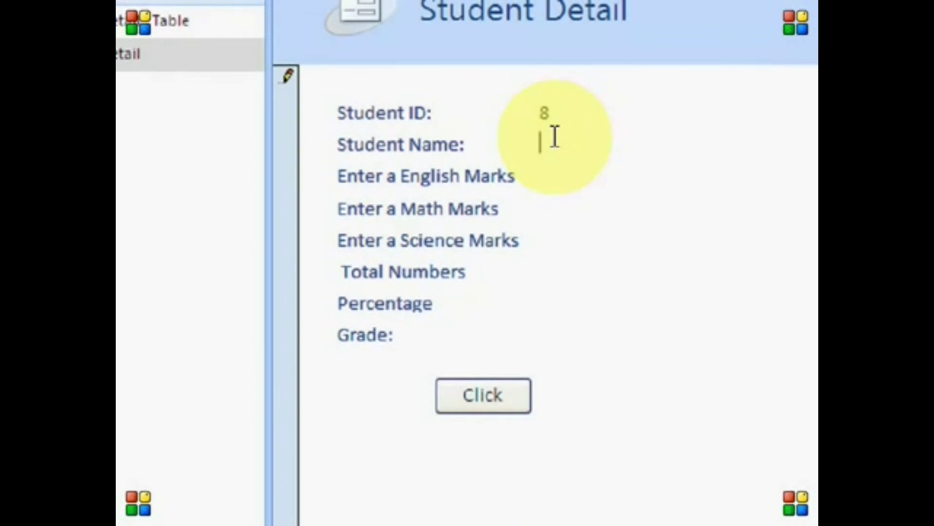
pyautogui.write('Iqbal')
pyautogui.press('Tab')
pyautogui.write('85')
pyautogui.press('Tab')
pyautogui.write('96')
pyautogui.press('Tab')
pyautogui.write('75')
pyautogui.press('Tab')
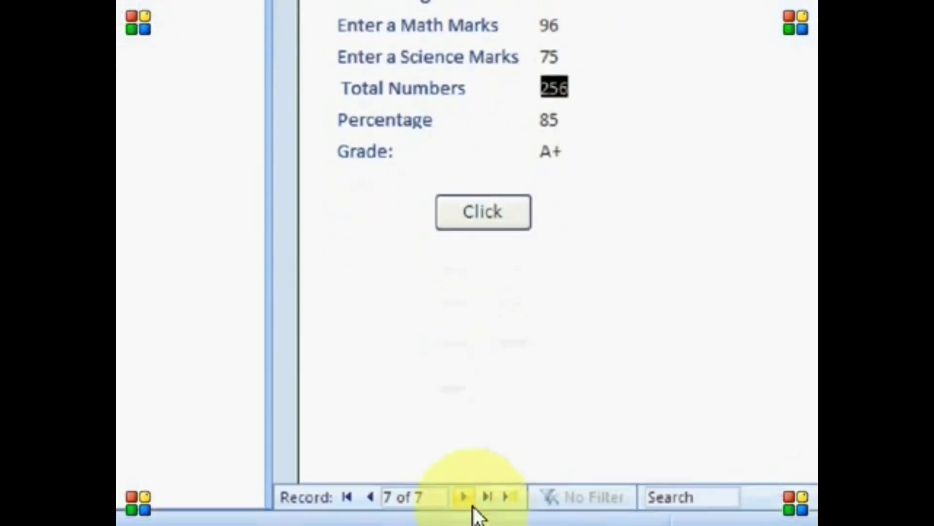
pyautogui.click(466, 497)
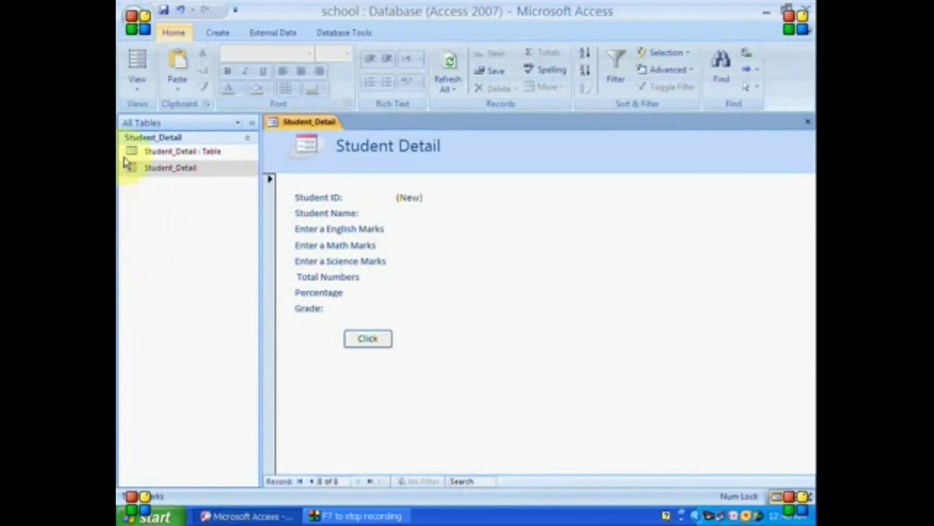
# - Switch the form to Design View and delete the Click command button below the Grade field
pyautogui.click(140, 89)
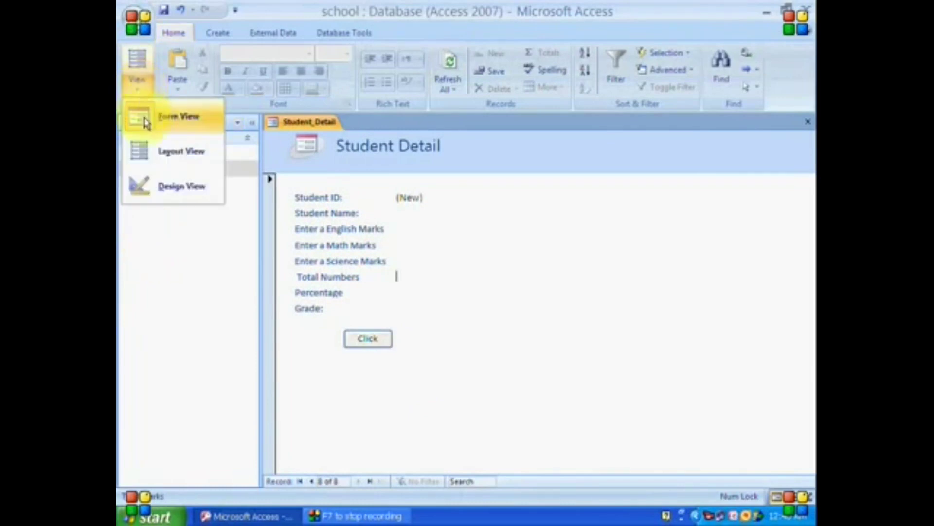
pyautogui.click(148, 187)
pyautogui.click(384, 382)
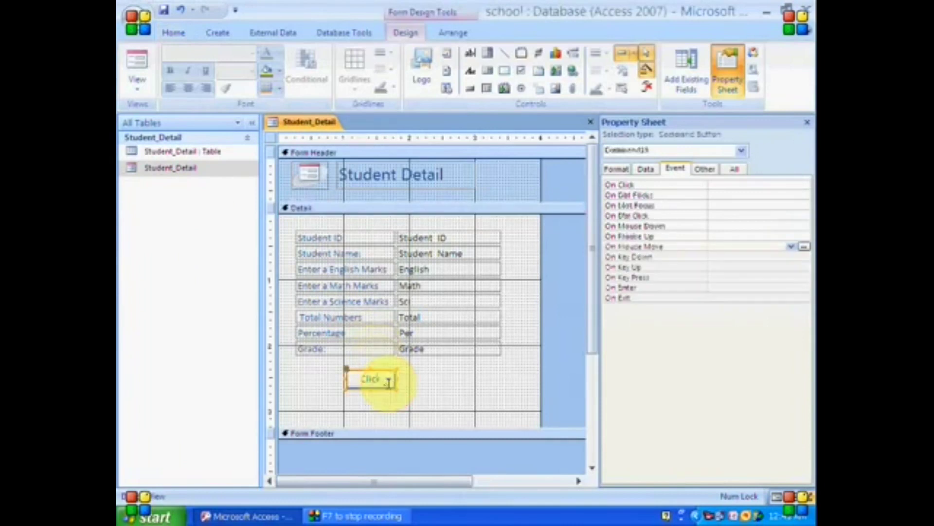
pyautogui.press('Delete')
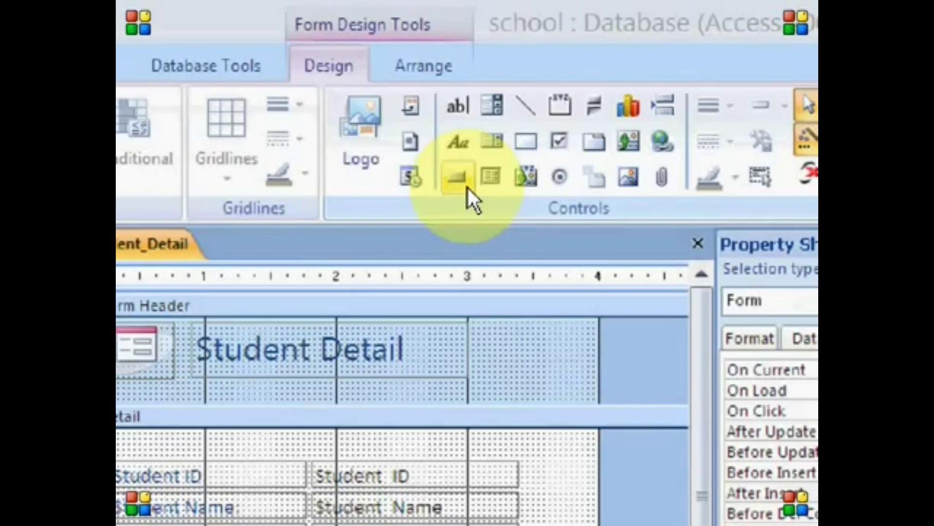
# - Draw a new command button about 0.5 inch wide and 0.3 inch high below the Grade label in the Detail section
pyautogui.click(468, 187)
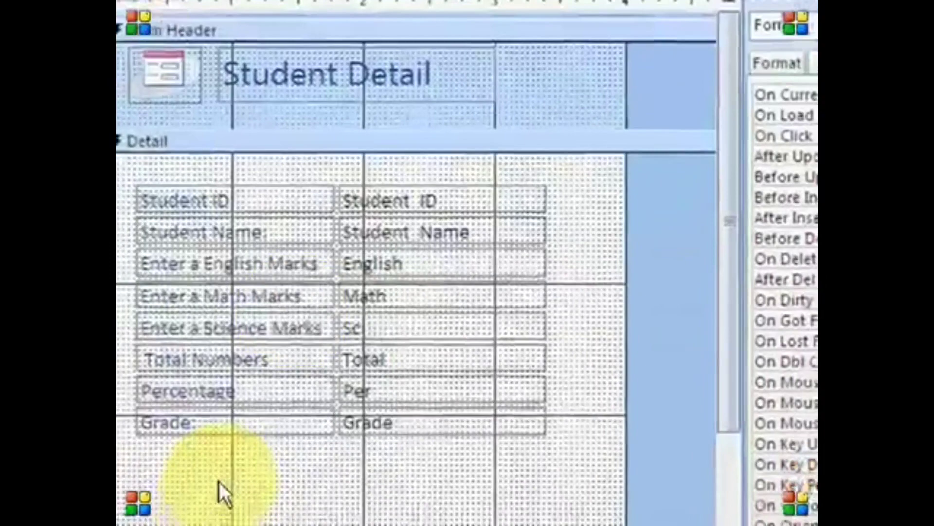
pyautogui.click(478, 39)
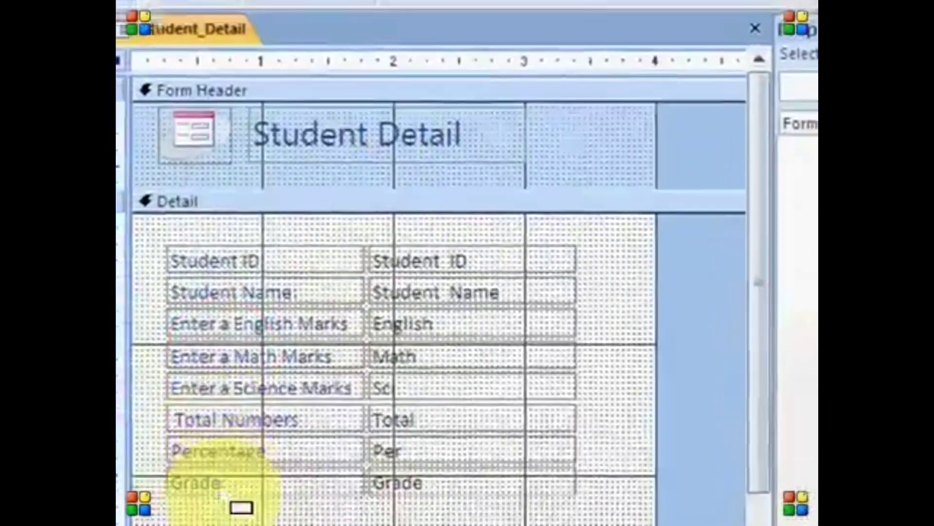
pyautogui.moveTo(195, 520); pyautogui.dragTo(261, 525)
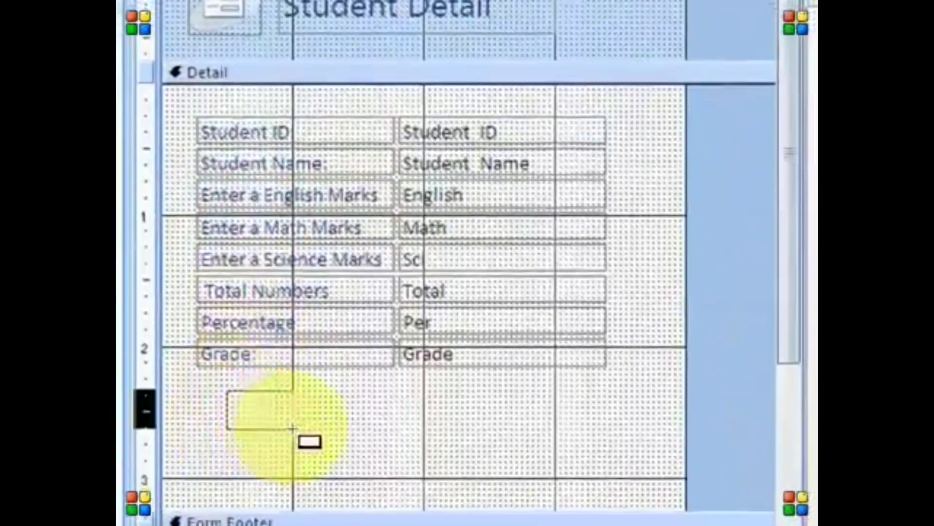
pyautogui.moveTo(292, 428); pyautogui.dragTo(292, 428)
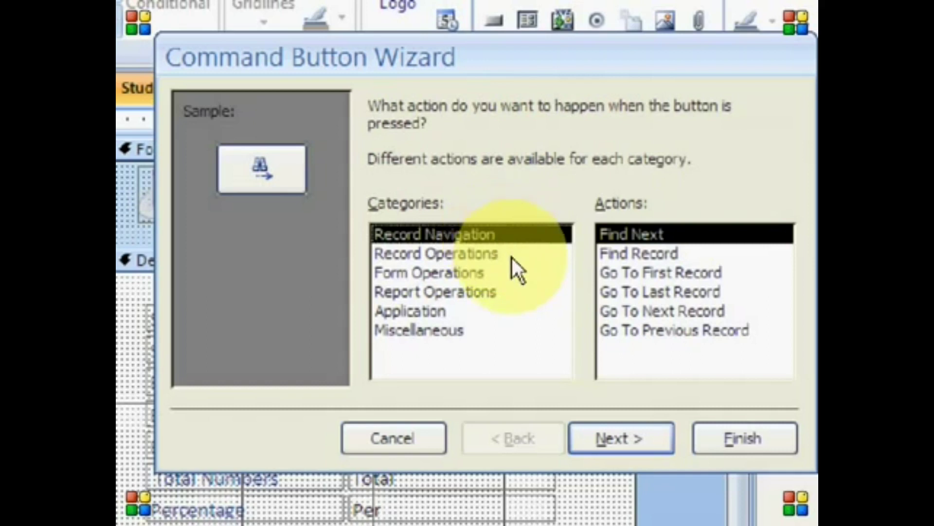
# - Look through the wizard's action categories, assign the Record Navigation action Go To First Record to the button and proceed to its appearance options
pyautogui.click(469, 272)
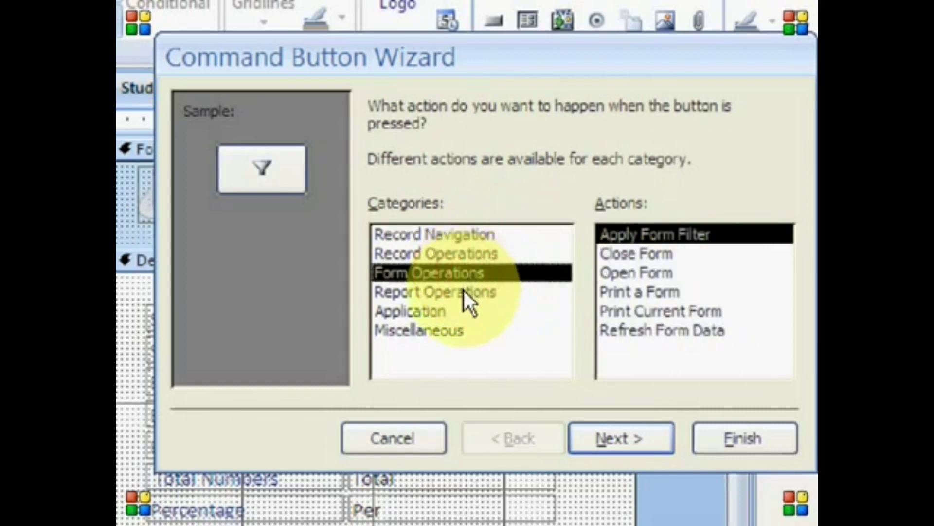
pyautogui.click(463, 290)
pyautogui.click(429, 313)
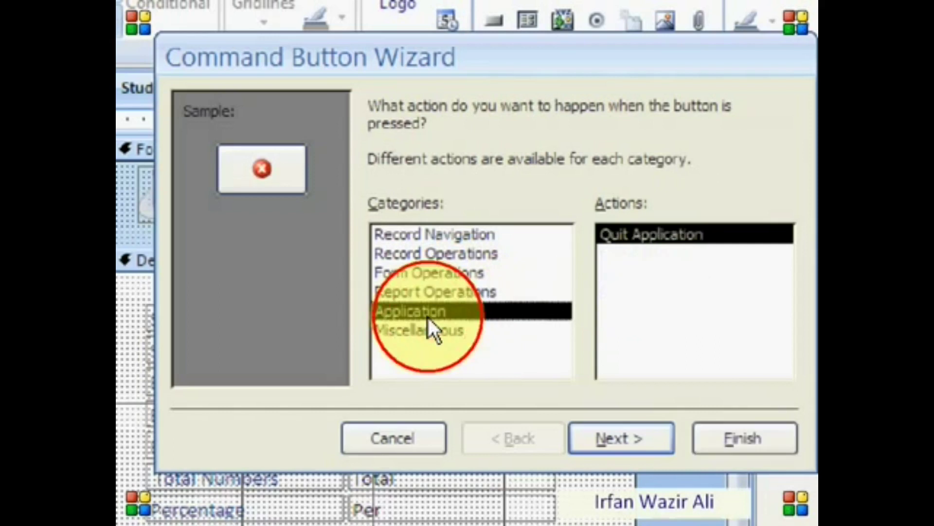
pyautogui.click(428, 333)
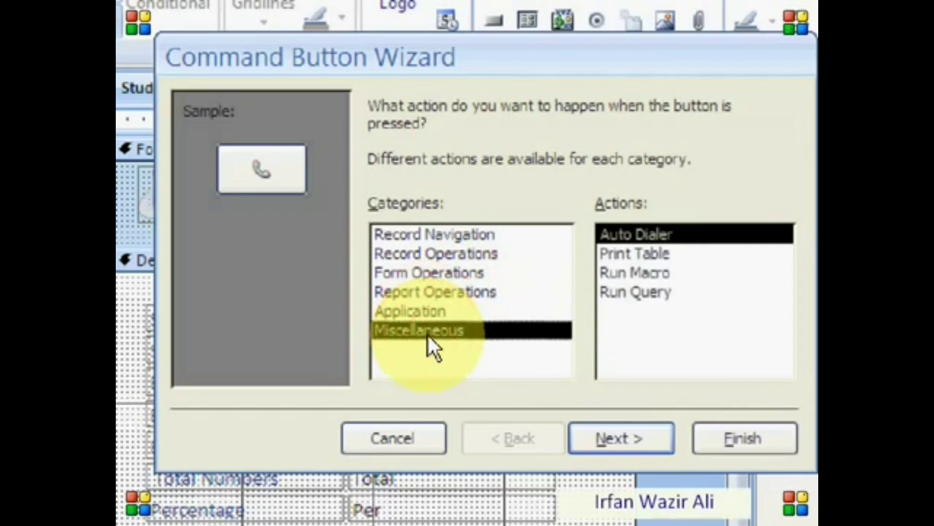
pyautogui.click(445, 235)
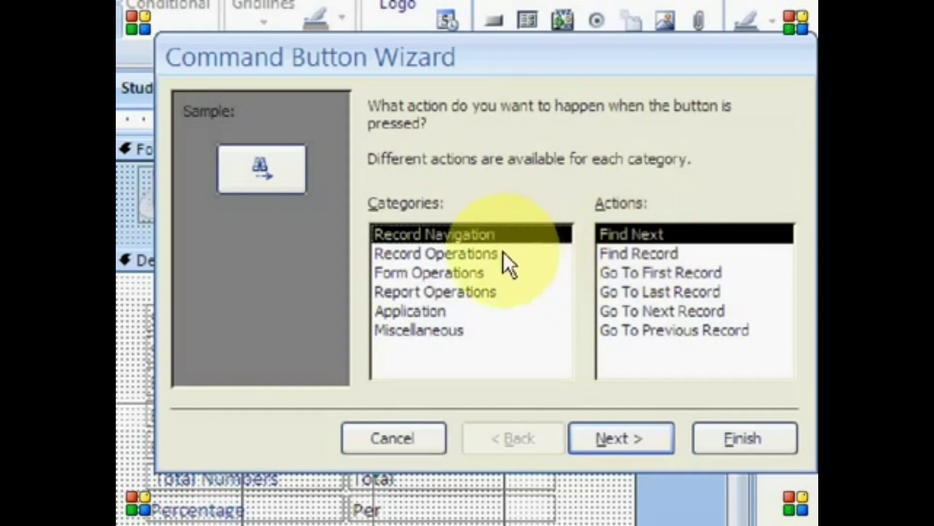
pyautogui.click(638, 272)
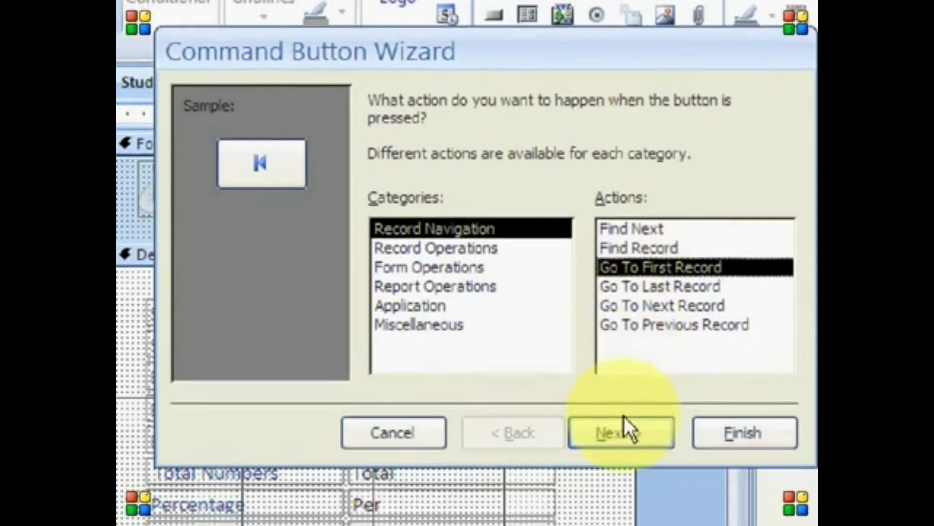
pyautogui.click(623, 437)
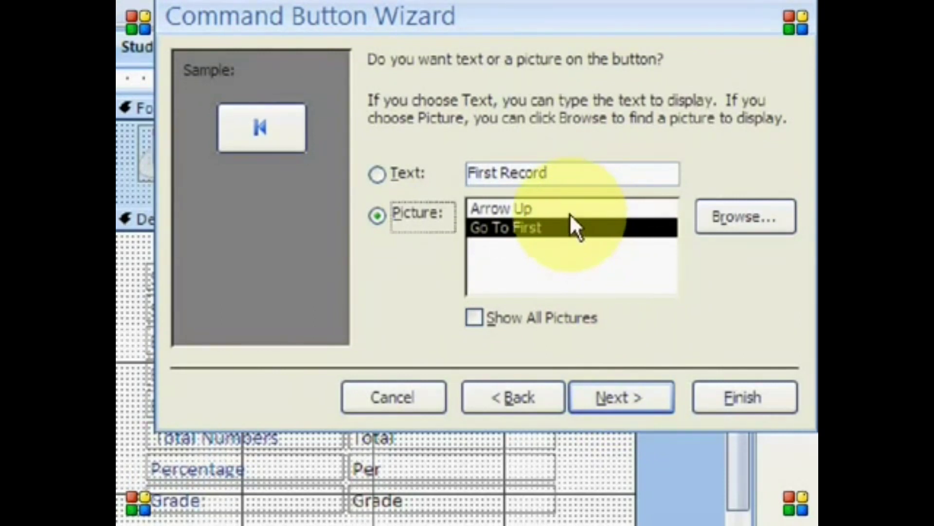
# - Compare the text and picture appearances, keep the Go To First picture for the first-record button and finish the wizard
pyautogui.click(387, 176)
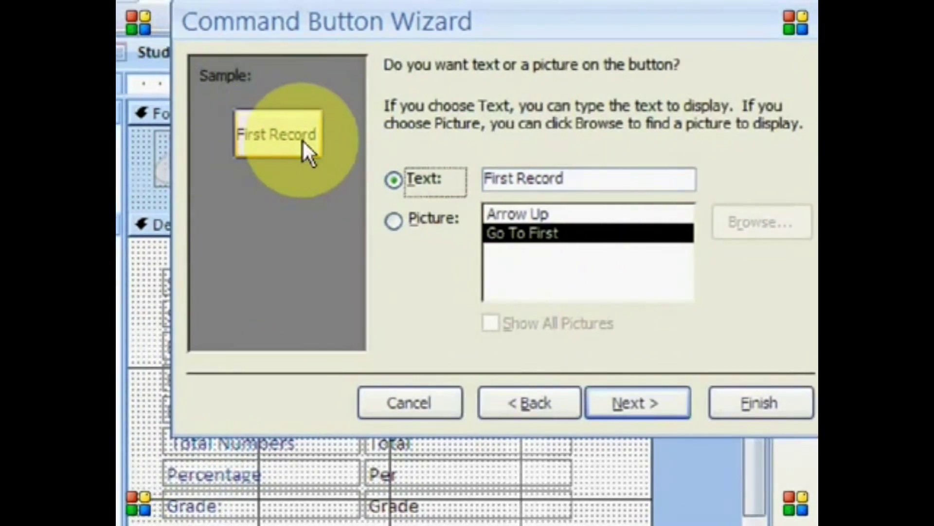
pyautogui.click(422, 218)
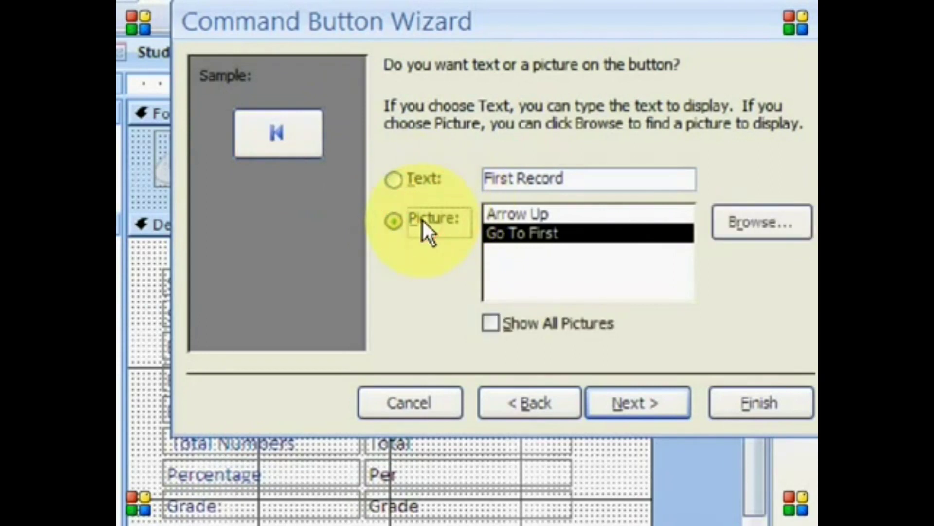
pyautogui.click(532, 217)
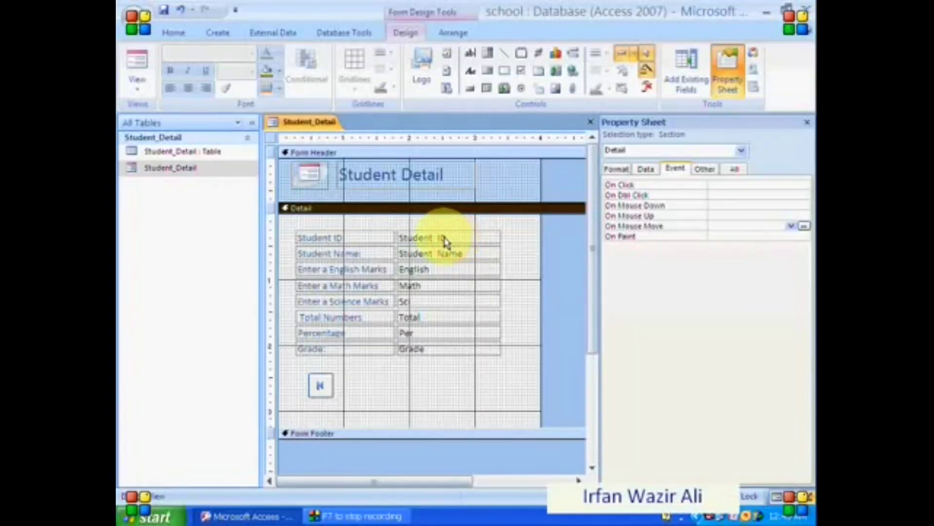
# - Try a Go To Last Record command button with the text Last Record beside the first-record button, and delete it
pyautogui.click(470, 86)
pyautogui.moveTo(341, 373); pyautogui.dragTo(369, 399)
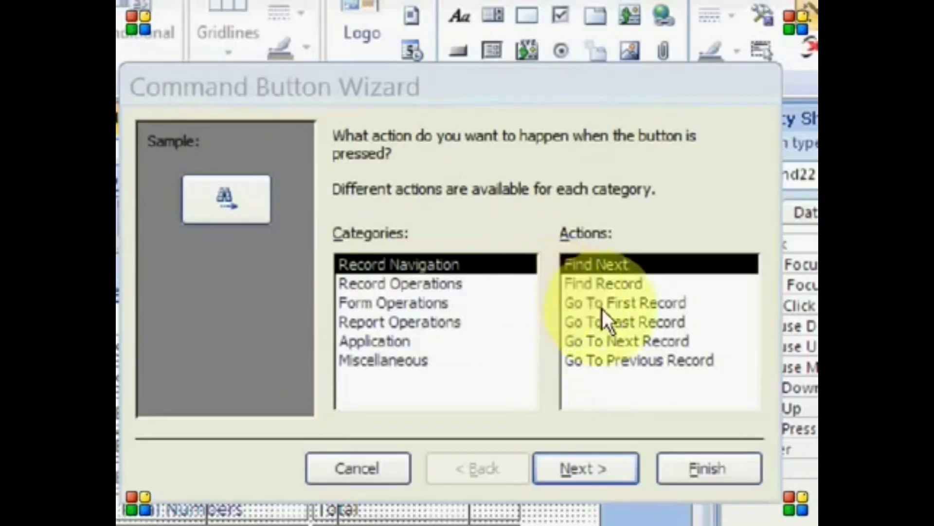
pyautogui.click(546, 224)
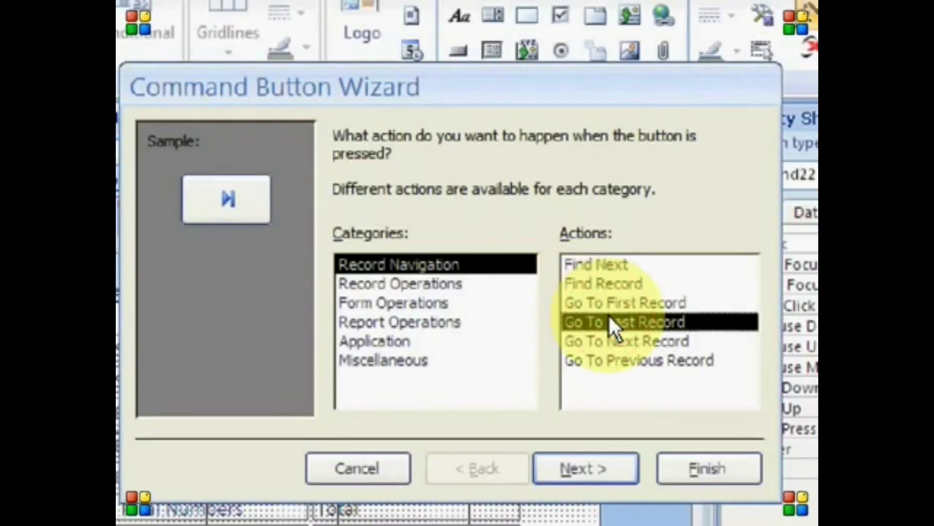
pyautogui.click(581, 468)
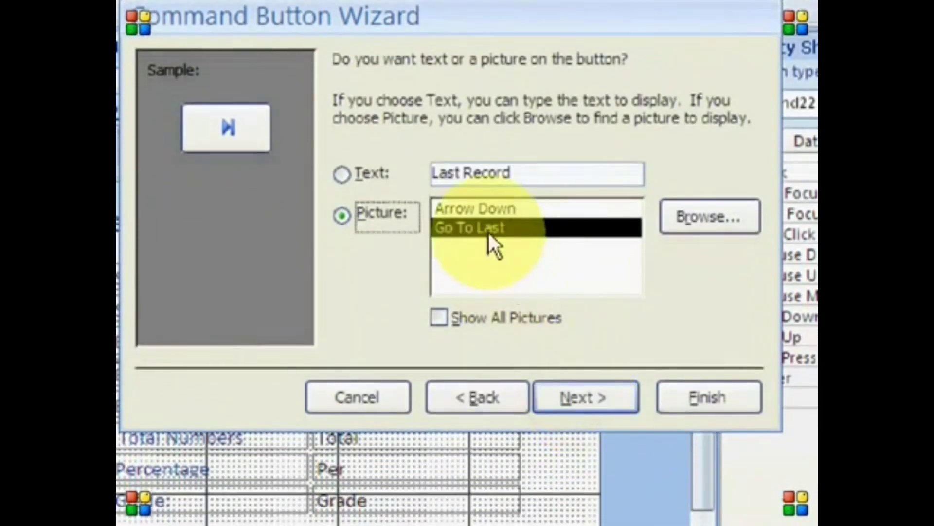
pyautogui.click(487, 208)
pyautogui.click(489, 225)
pyautogui.click(487, 208)
pyautogui.click(512, 173)
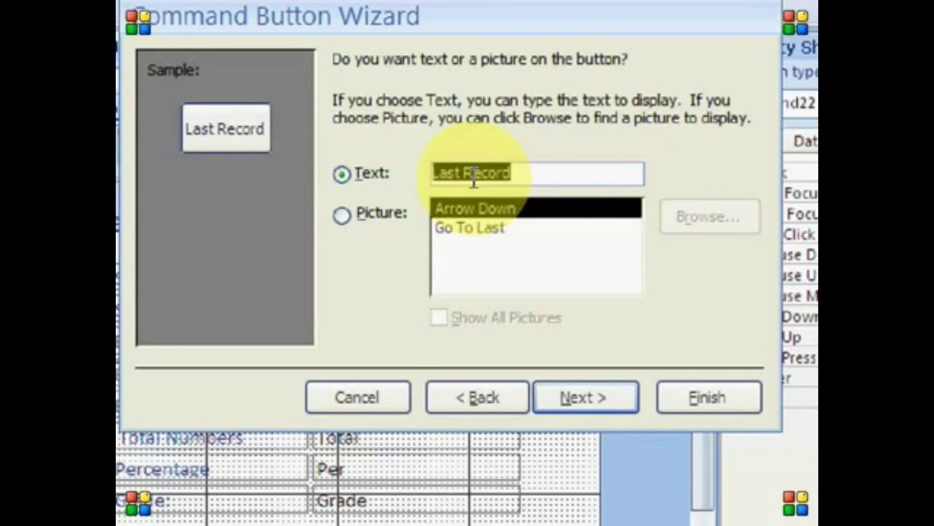
pyautogui.click(609, 401)
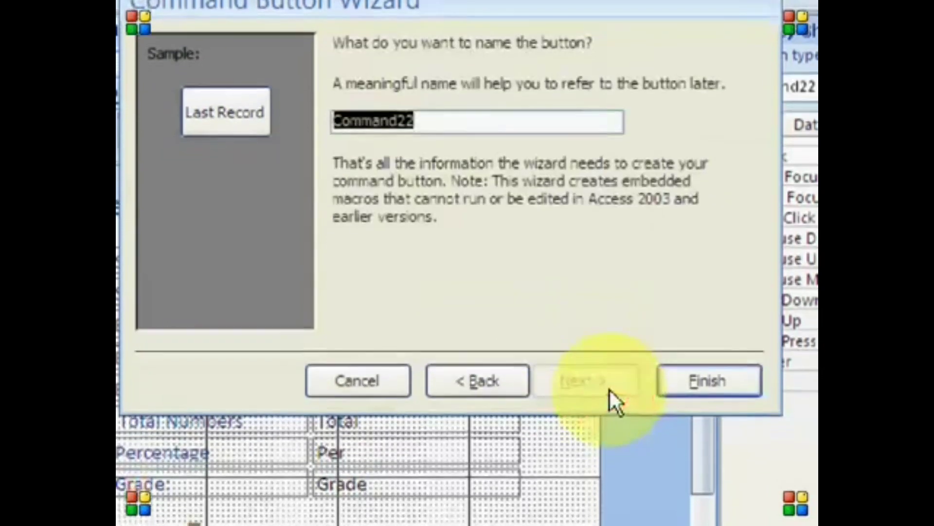
pyautogui.click(695, 381)
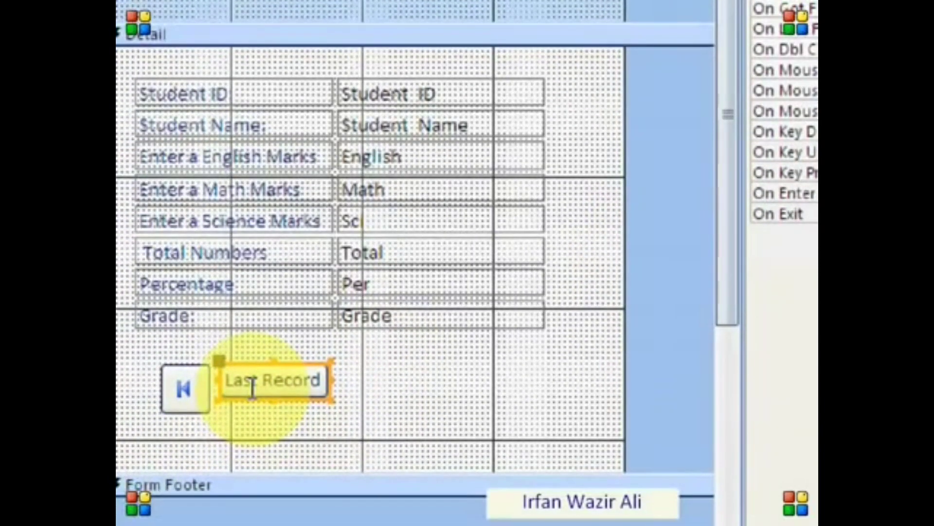
pyautogui.press('Delete')
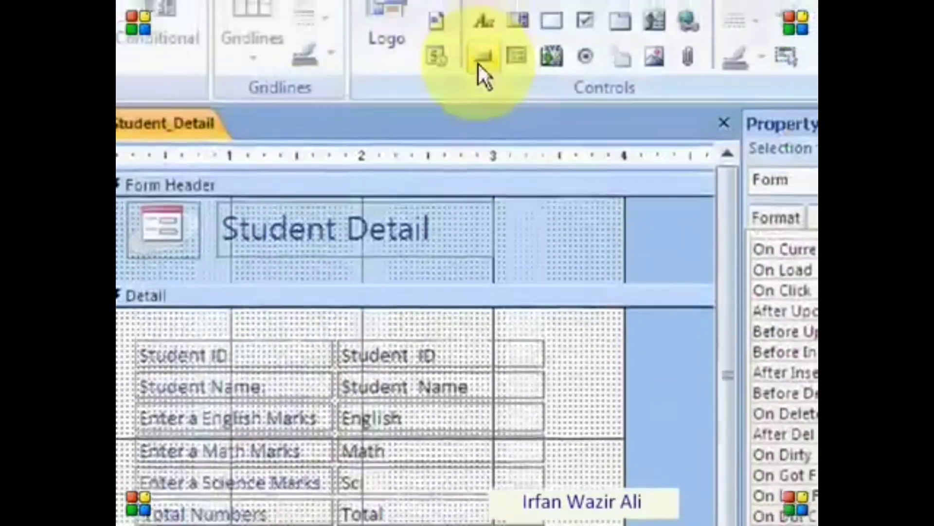
# - Add a square command button beside the first-record button with the action Go To Last Record and the Go To Last picture
pyautogui.click(479, 92)
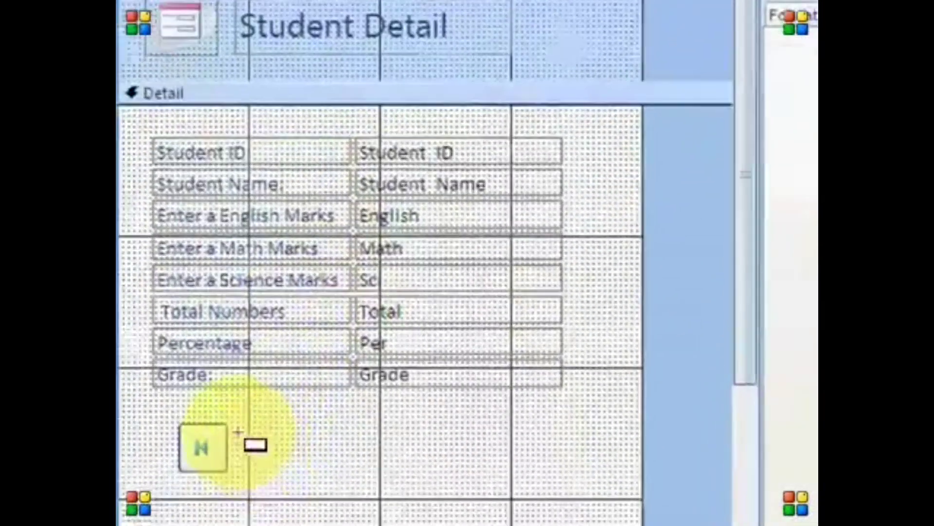
pyautogui.moveTo(227, 466); pyautogui.dragTo(273, 513)
pyautogui.moveTo(292, 425); pyautogui.dragTo(294, 426)
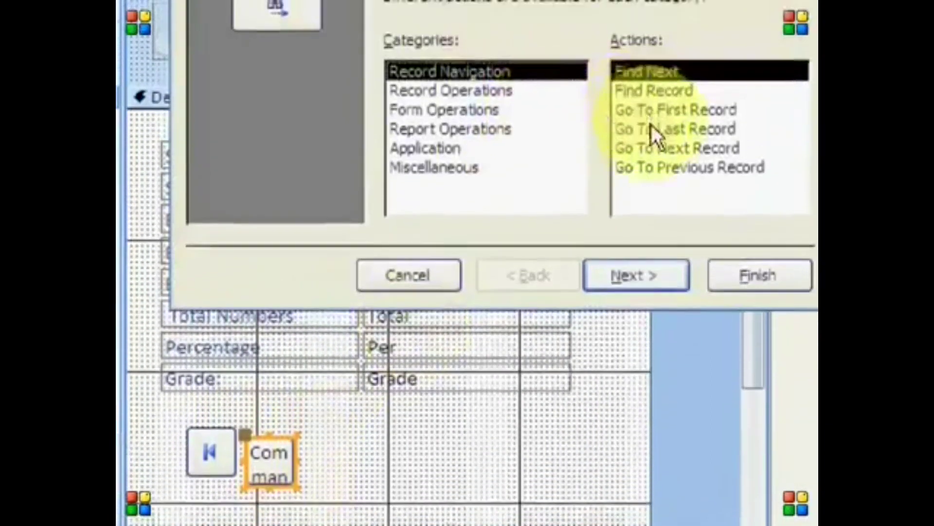
pyautogui.click(651, 127)
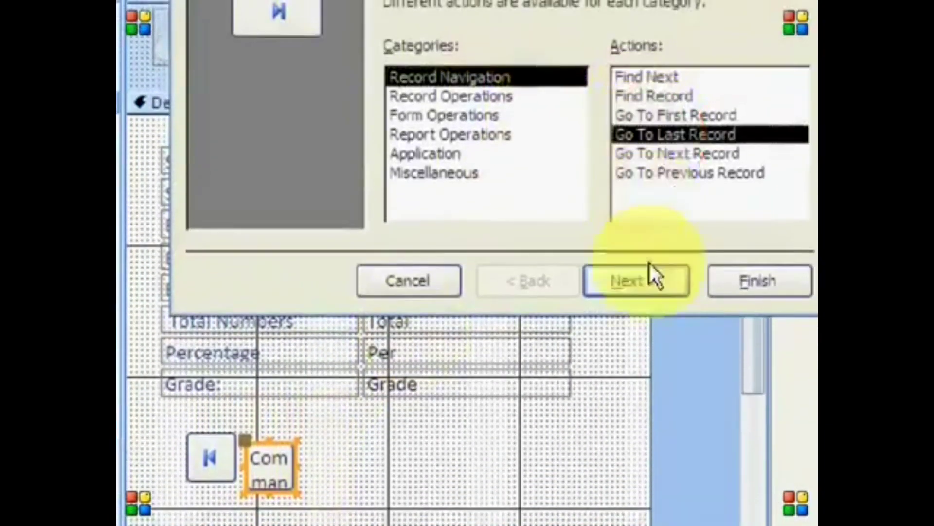
pyautogui.click(650, 280)
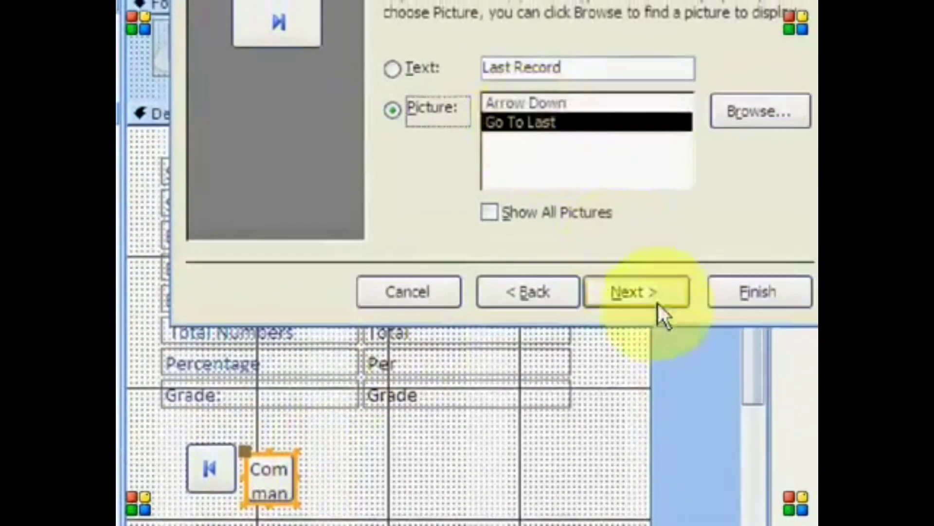
pyautogui.click(658, 303)
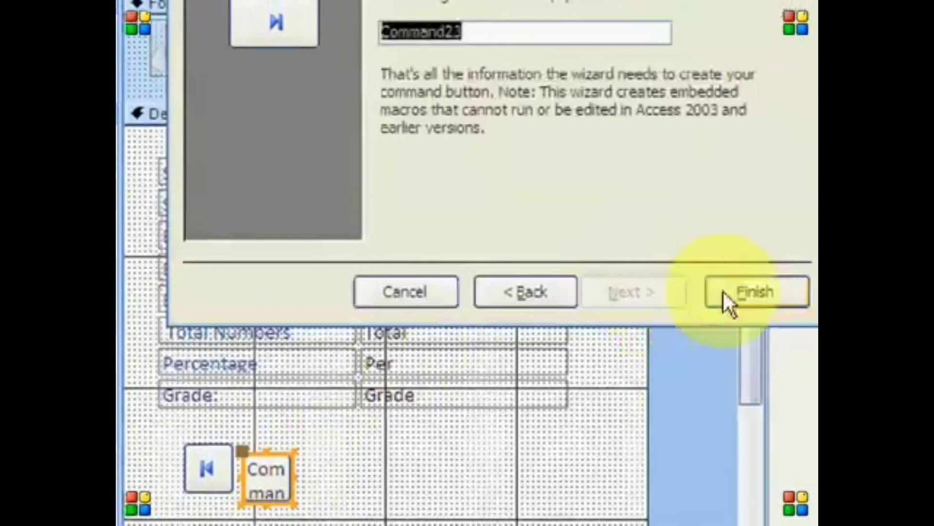
pyautogui.click(732, 295)
# - Nudge the last-record button up and left until it is level with the first-record button and touches it
pyautogui.press('Up')
pyautogui.press('Up')
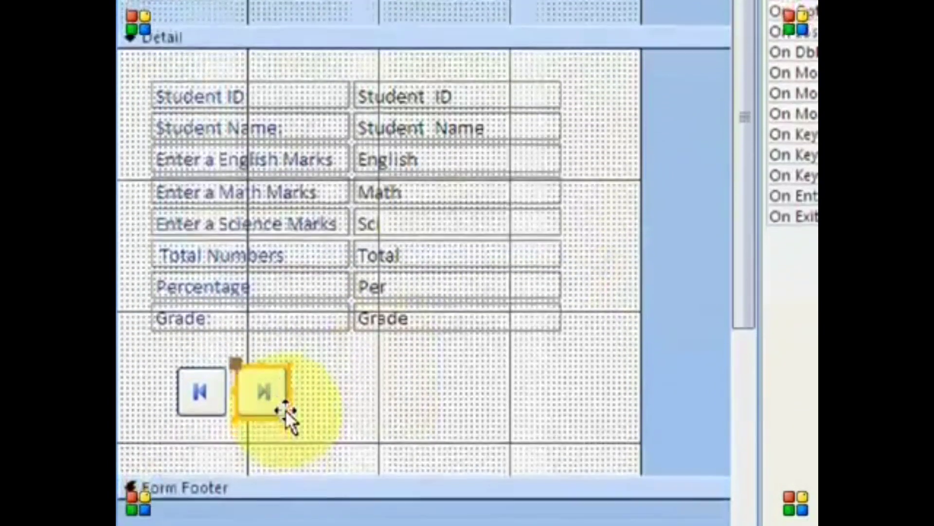
pyautogui.press('Left')
pyautogui.press('Left')
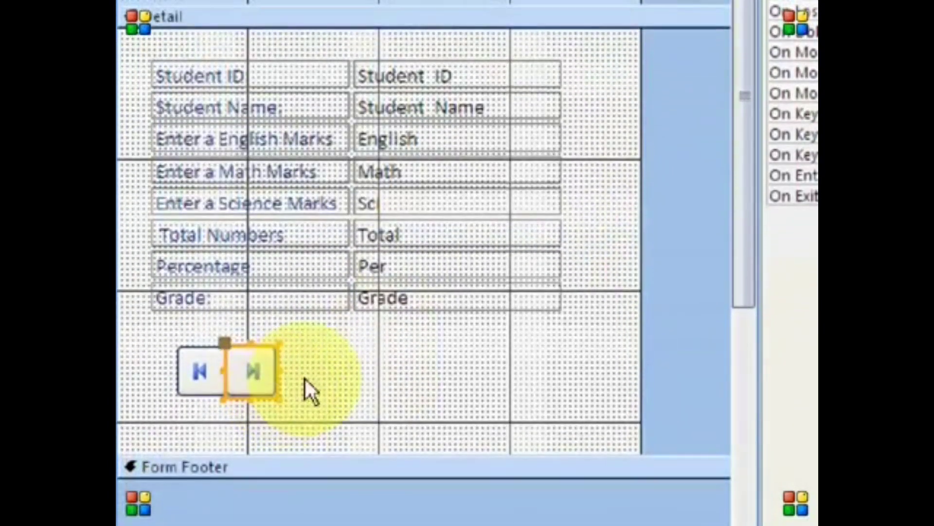
# - Move the last-record button away to the right, nudge it back against the first-record button and deselect it
pyautogui.moveTo(275, 382); pyautogui.dragTo(353, 381)
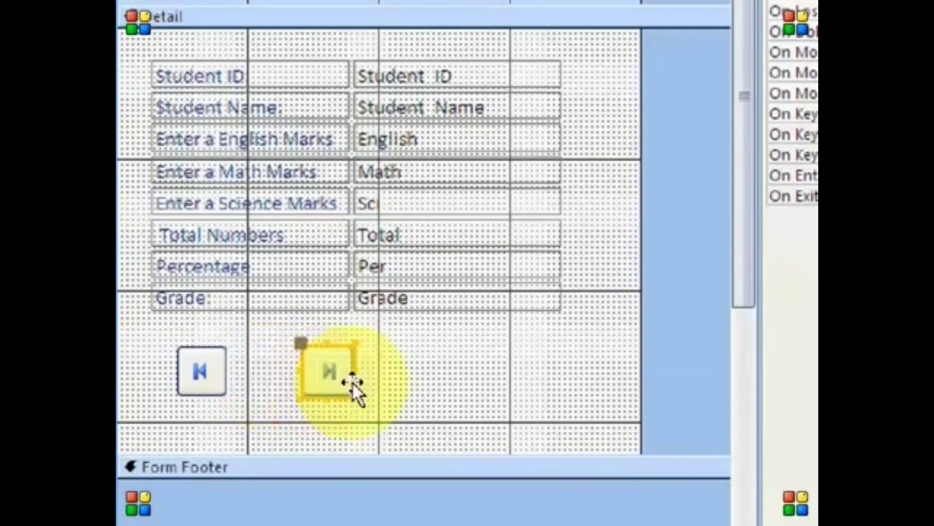
pyautogui.press('Left')
pyautogui.press('Left')
pyautogui.press('Left')
pyautogui.press('Left')
pyautogui.press('Left')
pyautogui.press('Left')
pyautogui.press('Left')
pyautogui.press('Left')
pyautogui.press('Left')
pyautogui.press('Left')
pyautogui.press('Left')
pyautogui.press('Left')
pyautogui.press('Left')
pyautogui.press('Left')
pyautogui.press('Left')
pyautogui.press('Left')
pyautogui.press('Left')
pyautogui.press('Left')
pyautogui.press('Left')
pyautogui.press('Left')
pyautogui.press('Right')
pyautogui.press('Right')
pyautogui.press('Right')
pyautogui.press('Right')
pyautogui.press('Right')
pyautogui.press('Right')
pyautogui.press('Right')
pyautogui.press('Right')
pyautogui.press('Right')
pyautogui.press('Right')
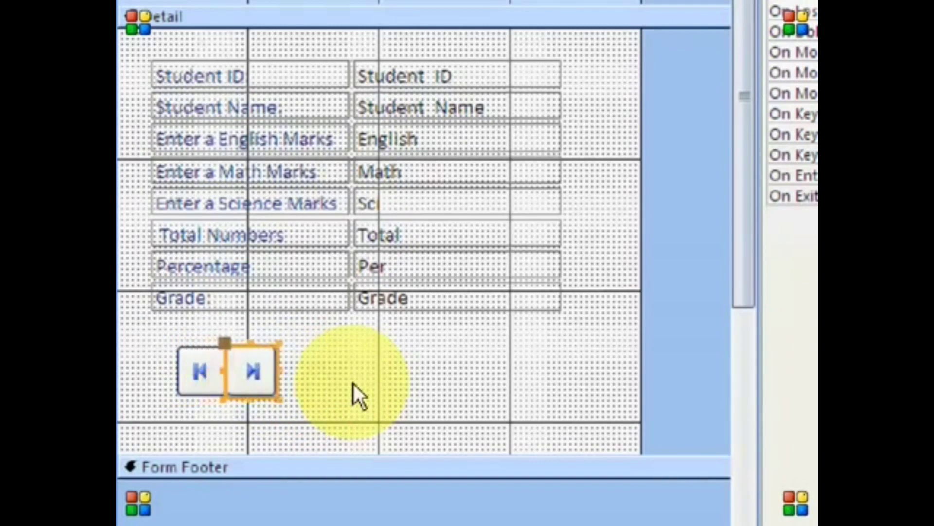
pyautogui.click(353, 383)
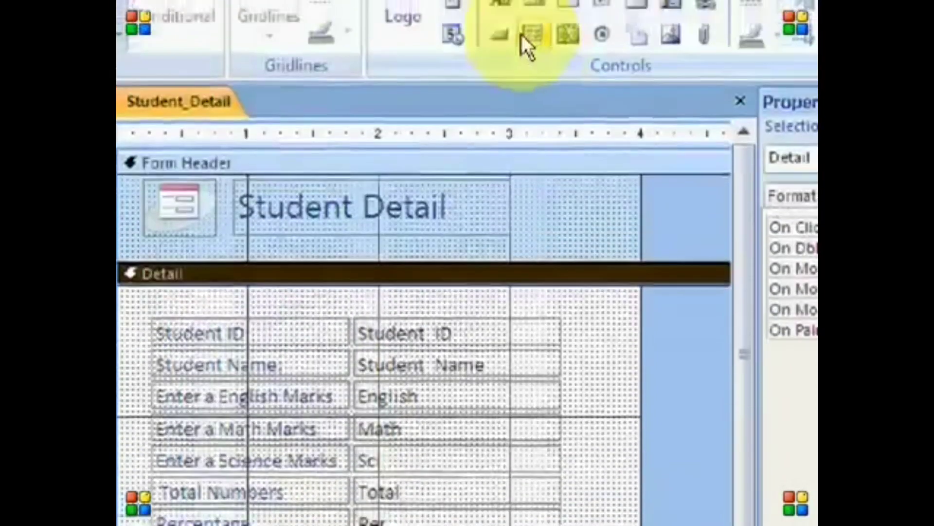
# - Add a command button directly right of the last-record button with the action Go To Next Record and the Go To Next picture
pyautogui.click(504, 82)
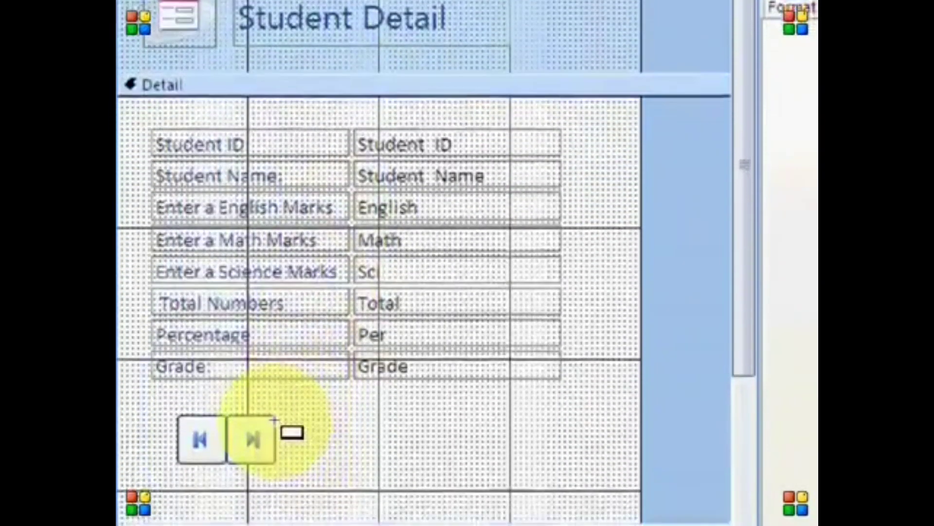
pyautogui.moveTo(274, 419); pyautogui.dragTo(324, 467)
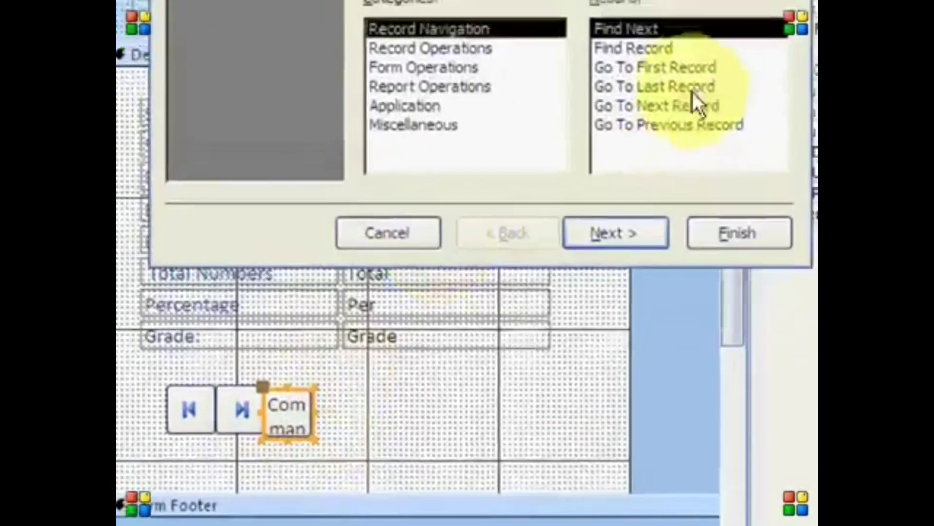
pyautogui.click(672, 73)
pyautogui.click(657, 200)
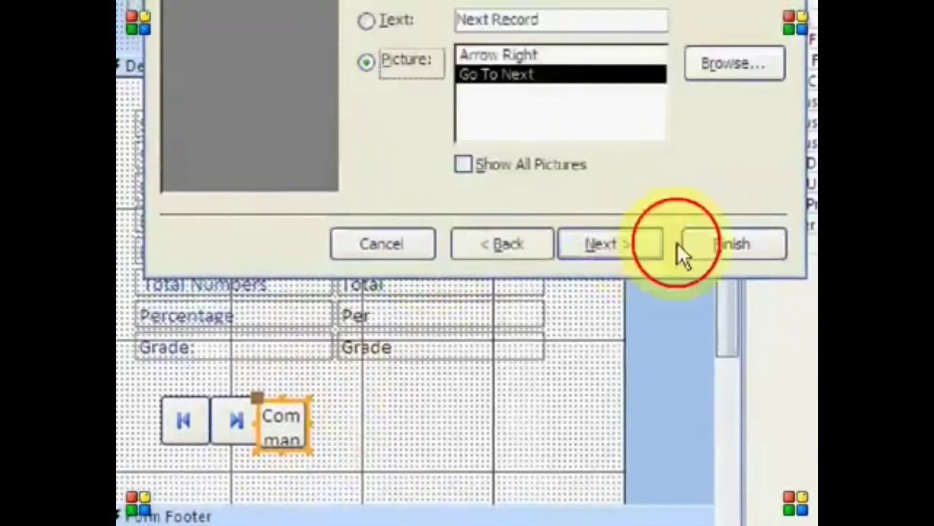
pyautogui.click(680, 243)
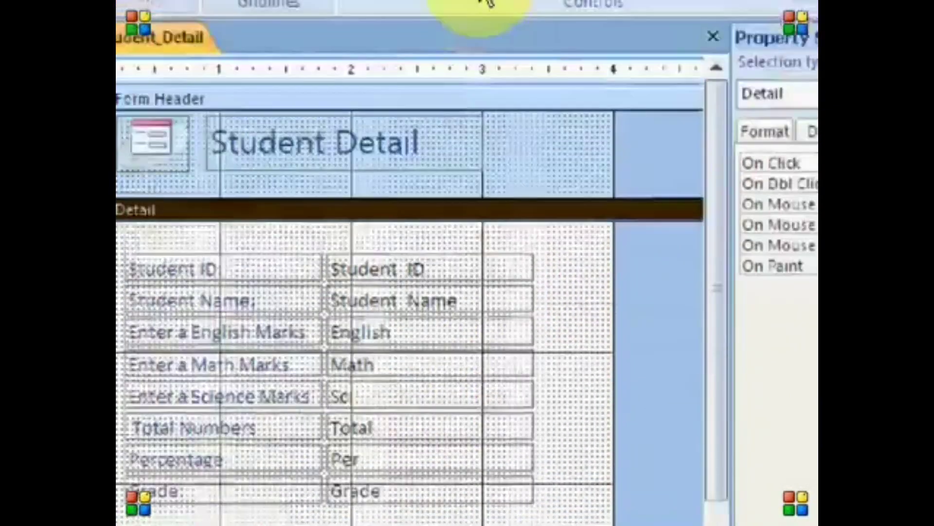
# - Add a command button right of the next-record button with the action Go To Previous Record and its default picture
pyautogui.click(482, 3)
pyautogui.moveTo(301, 393); pyautogui.dragTo(301, 394)
pyautogui.moveTo(301, 427); pyautogui.dragTo(352, 479)
pyautogui.click(631, 141)
pyautogui.click(628, 250)
pyautogui.click(704, 246)
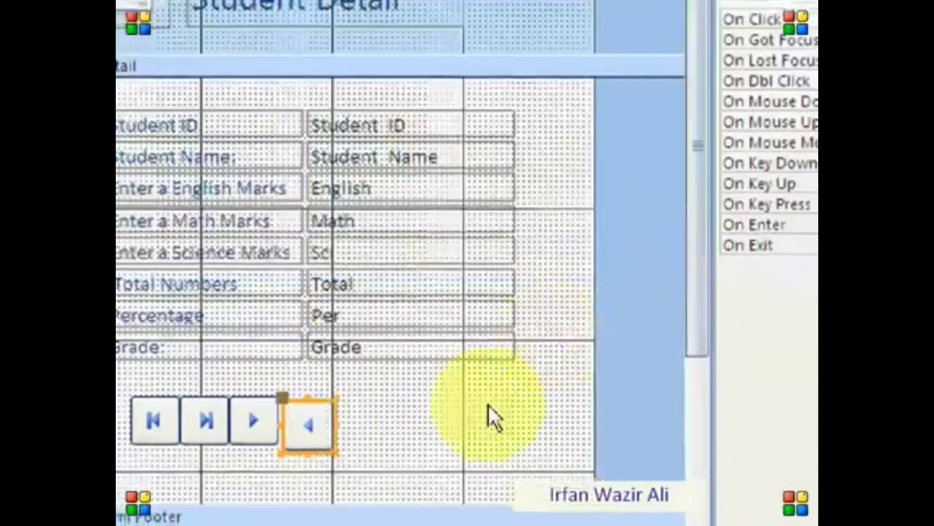
# - Nudge the previous-record button into line with the other navigation buttons so it touches the next-record button, and deselect it
pyautogui.press('Up')
pyautogui.press('Up')
pyautogui.press('Left')
pyautogui.press('Down')
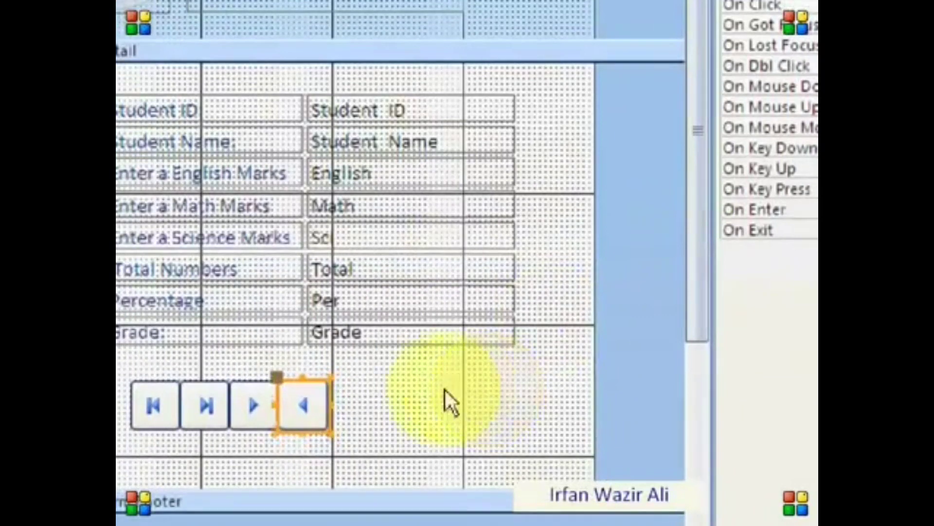
pyautogui.click(445, 391)
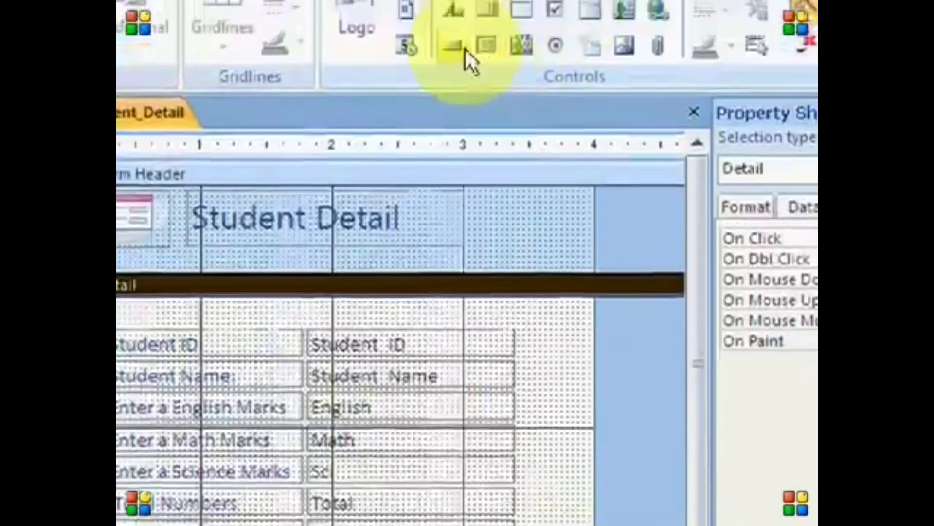
# - Add a command button slightly apart from the four navigation buttons with the Record Navigation action Find Record and its default picture
pyautogui.click(464, 49)
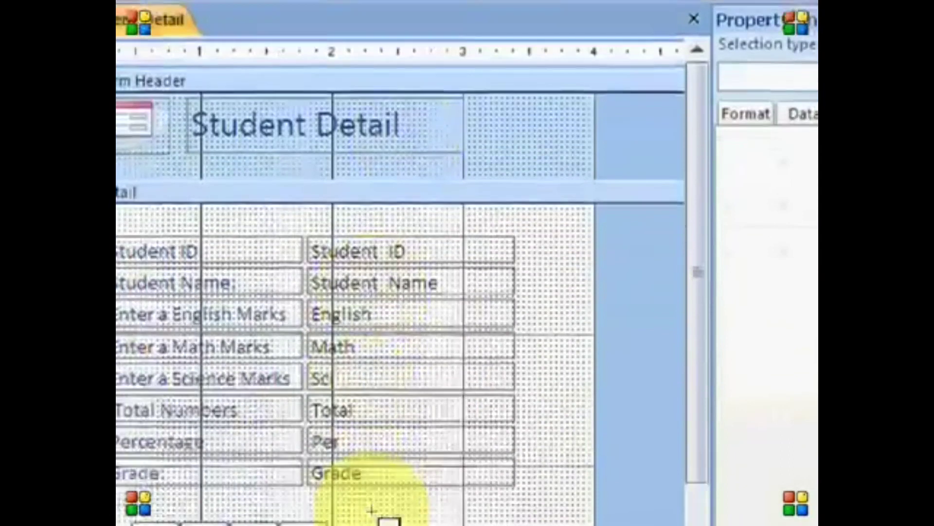
pyautogui.moveTo(365, 522); pyautogui.dragTo(414, 525)
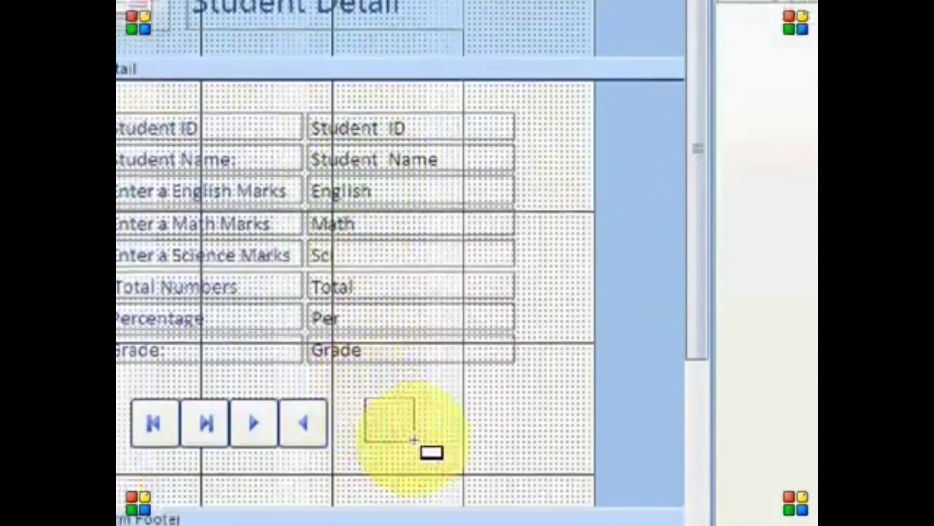
pyautogui.moveTo(414, 440); pyautogui.dragTo(415, 441)
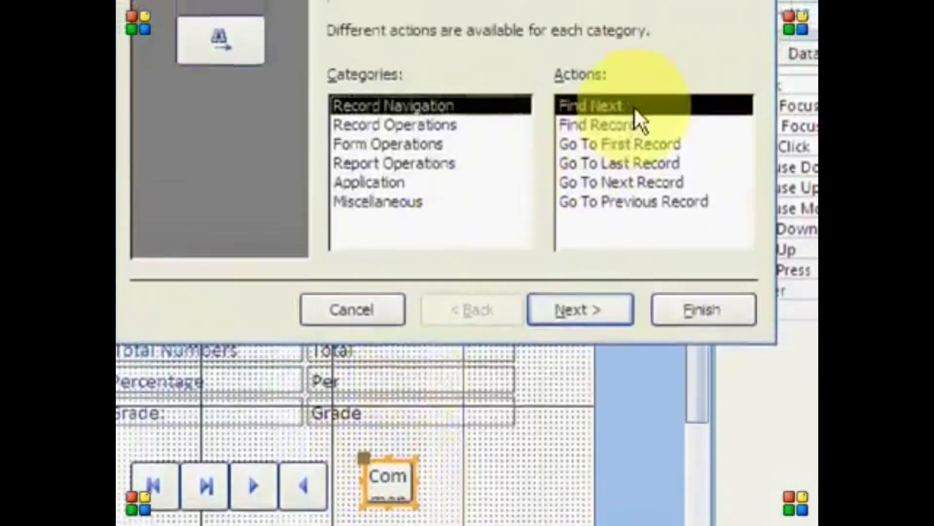
pyautogui.click(635, 125)
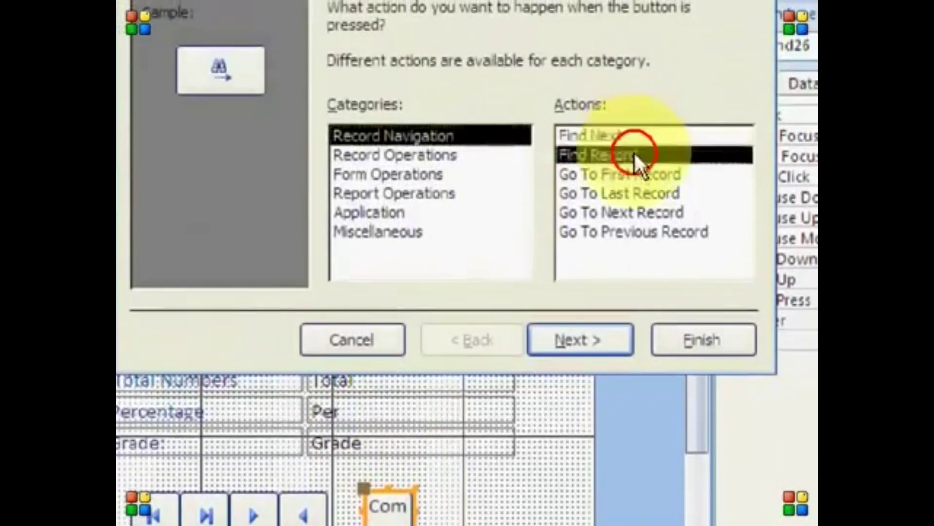
pyautogui.click(557, 340)
pyautogui.click(661, 343)
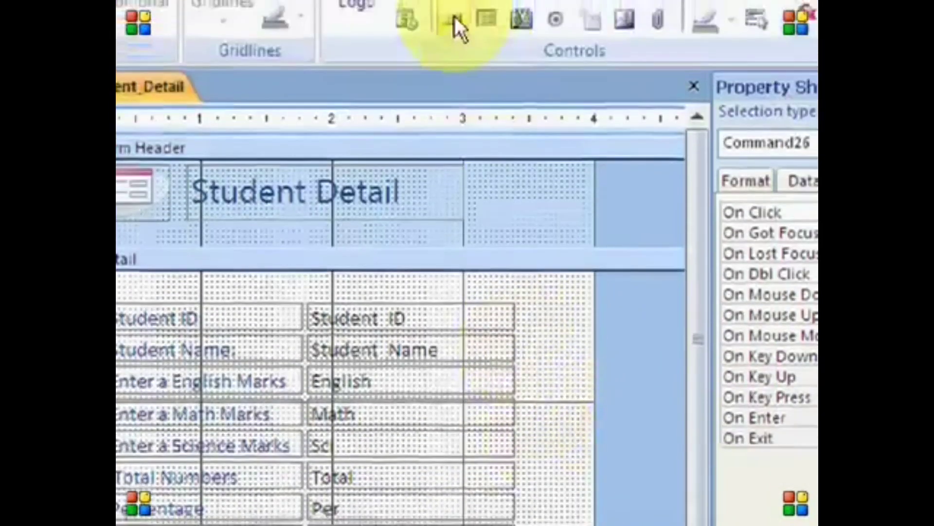
# - Add a command button right of the find button with the Record Operations action Delete Record and its default picture
pyautogui.click(455, 20)
pyautogui.moveTo(394, 384); pyautogui.dragTo(446, 430)
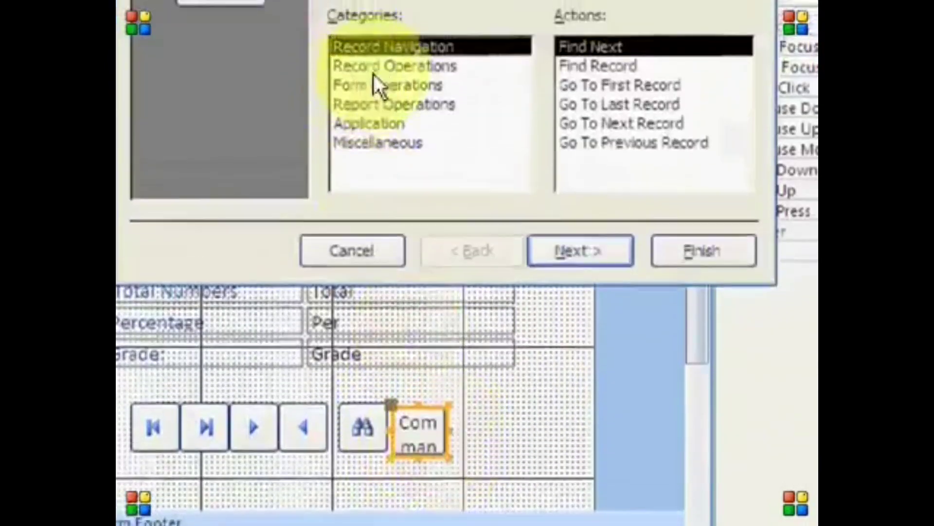
pyautogui.click(377, 39)
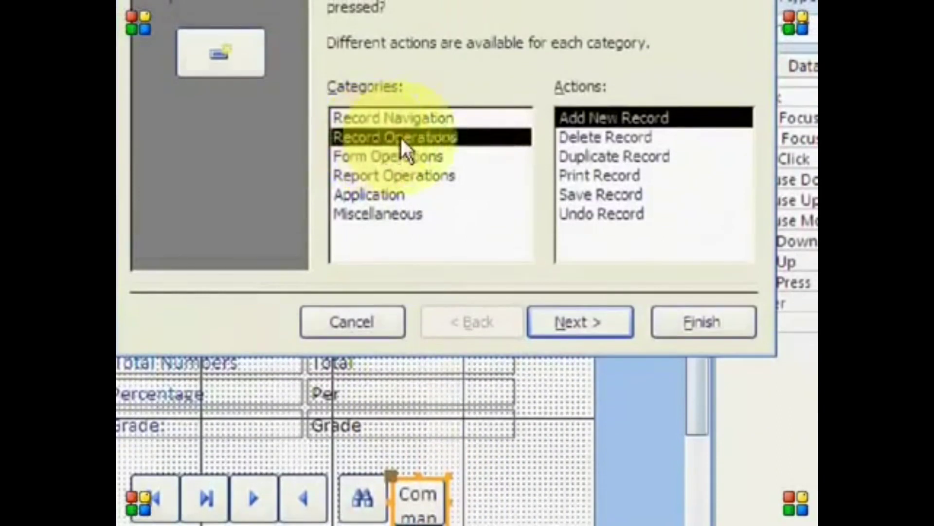
pyautogui.click(597, 138)
pyautogui.click(585, 327)
pyautogui.click(670, 325)
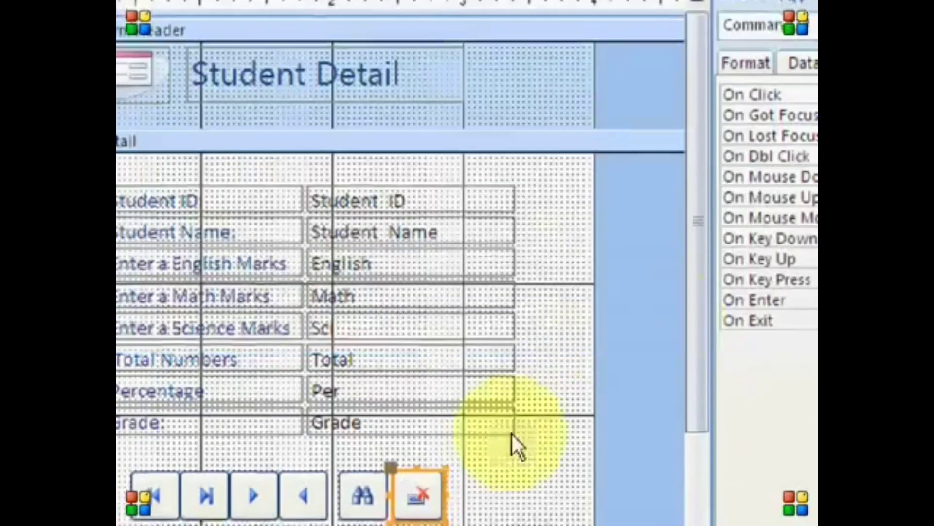
# - Nudge the find and delete buttons left so they join the row of navigation buttons without gaps, and deselect them
pyautogui.scroll(-3, 506, 435)
pyautogui.click(493, 436)
pyautogui.click(397, 428)
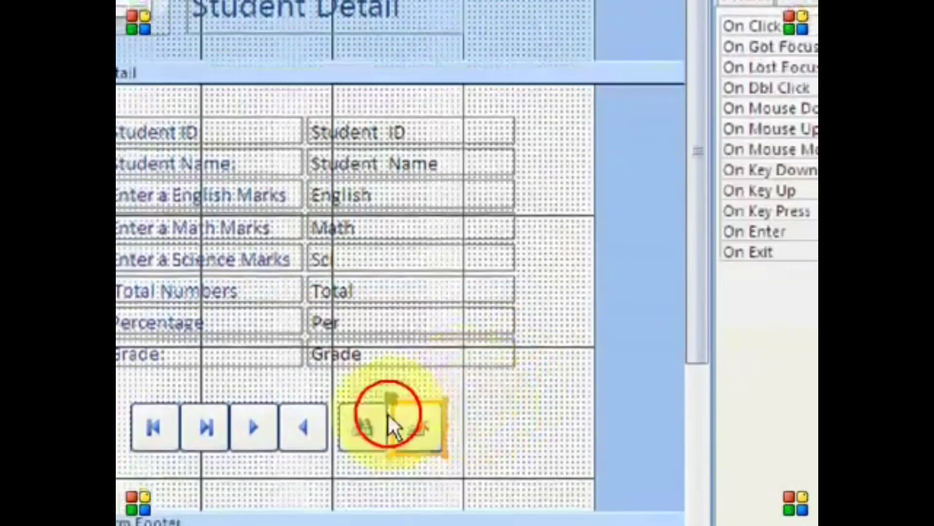
pyautogui.click(382, 430)
pyautogui.press('Left')
pyautogui.press('Left')
pyautogui.click(463, 430)
pyautogui.click(424, 396)
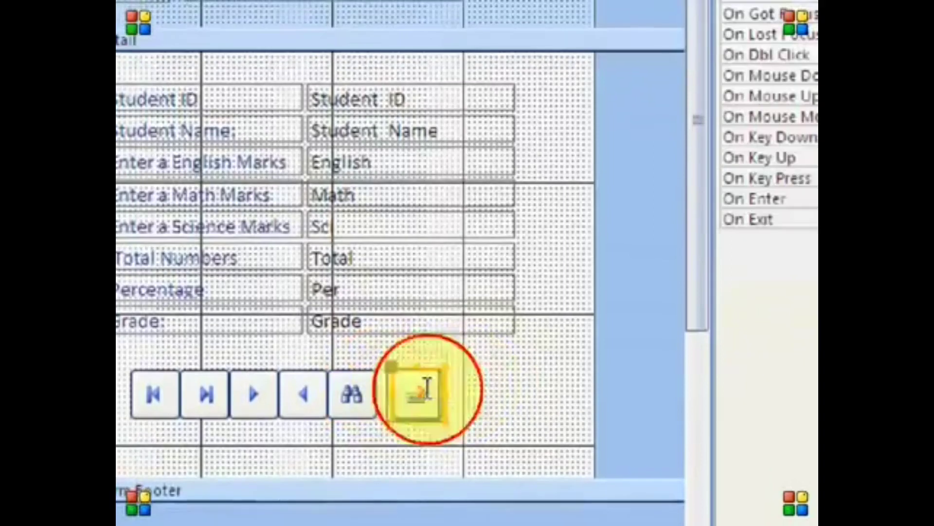
pyautogui.press('Left')
pyautogui.press('Left')
pyautogui.click(459, 397)
# - Add a command button right of the delete button with the Record Operations action Save Record and its default picture
pyautogui.click(452, 32)
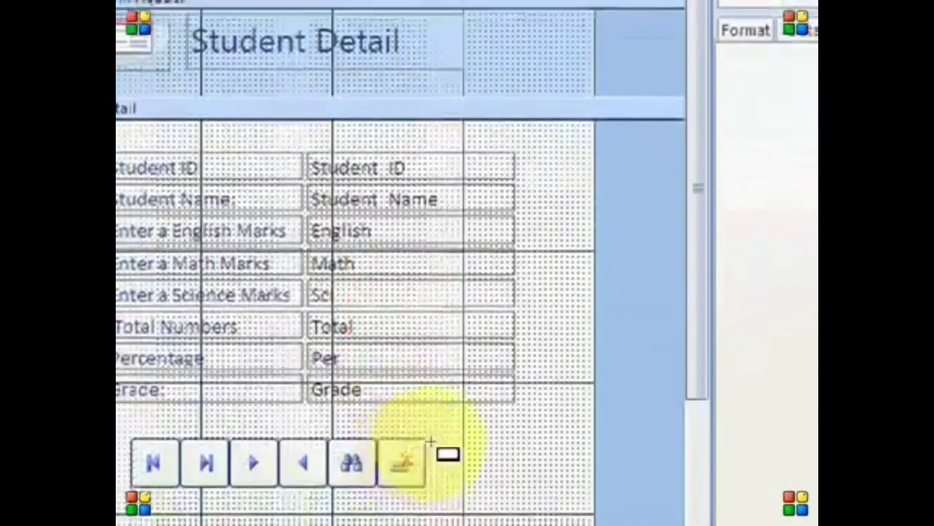
pyautogui.moveTo(431, 445); pyautogui.dragTo(473, 483)
pyautogui.moveTo(473, 447); pyautogui.dragTo(487, 462)
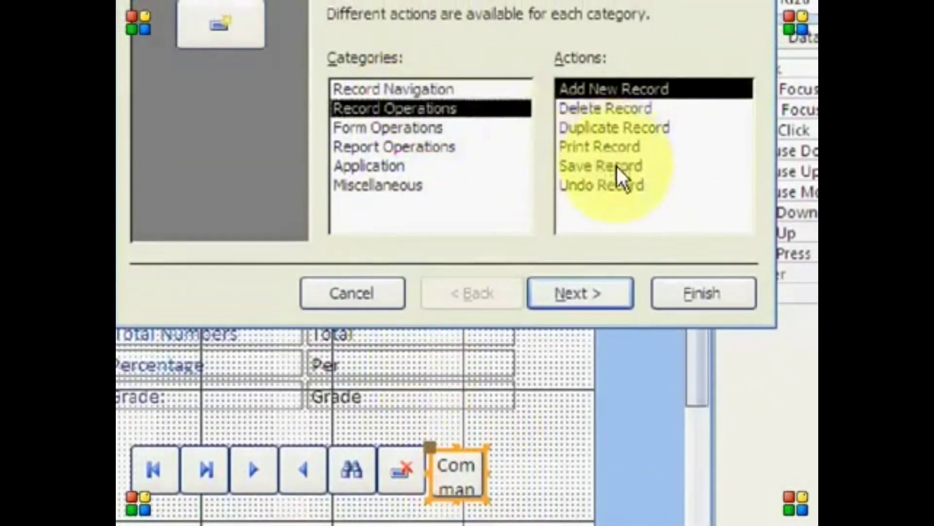
pyautogui.click(617, 167)
pyautogui.click(590, 293)
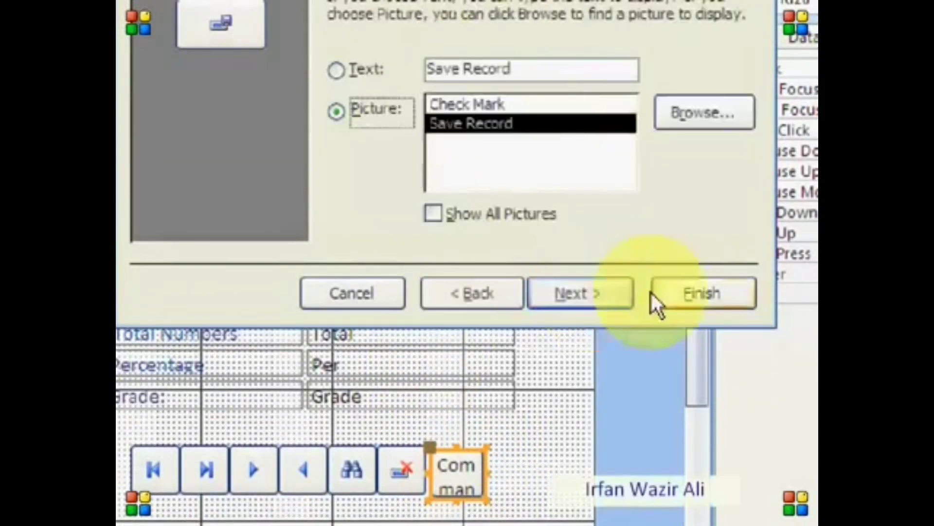
pyautogui.click(676, 294)
pyautogui.click(548, 461)
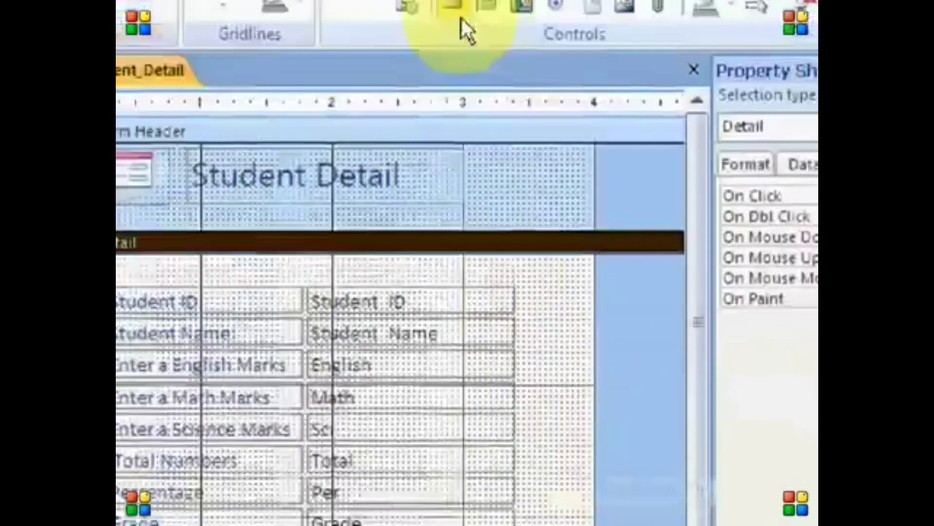
# - Add a command button right of the save button with the Form Operations action Close Form and its default picture
pyautogui.click(457, 12)
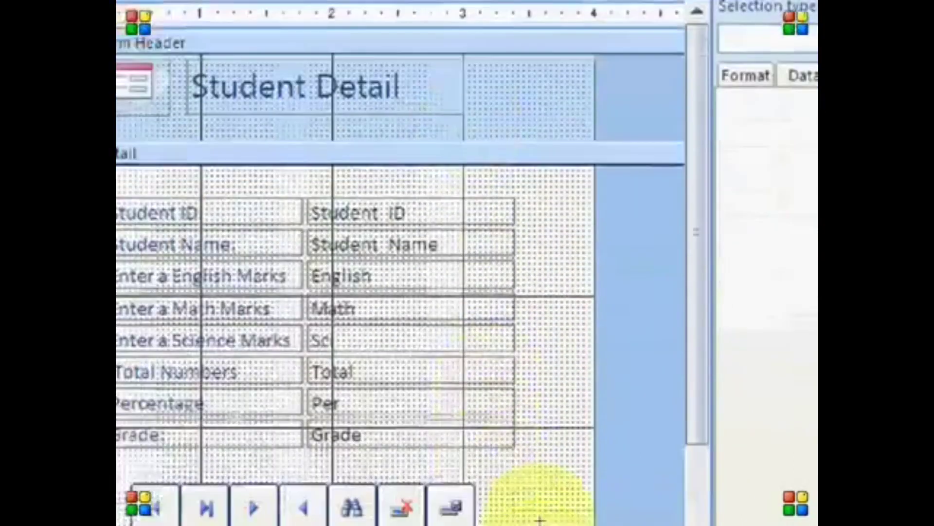
pyautogui.moveTo(474, 417); pyautogui.dragTo(517, 441)
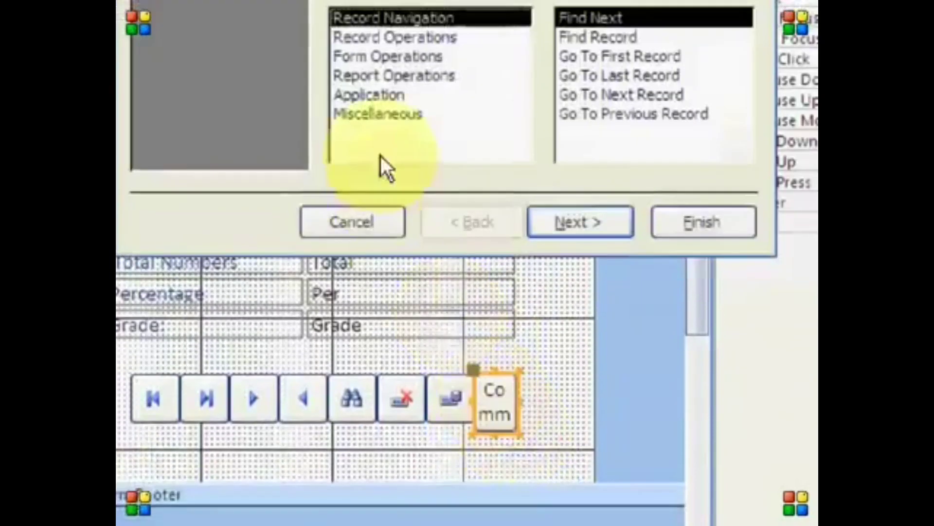
pyautogui.click(408, 64)
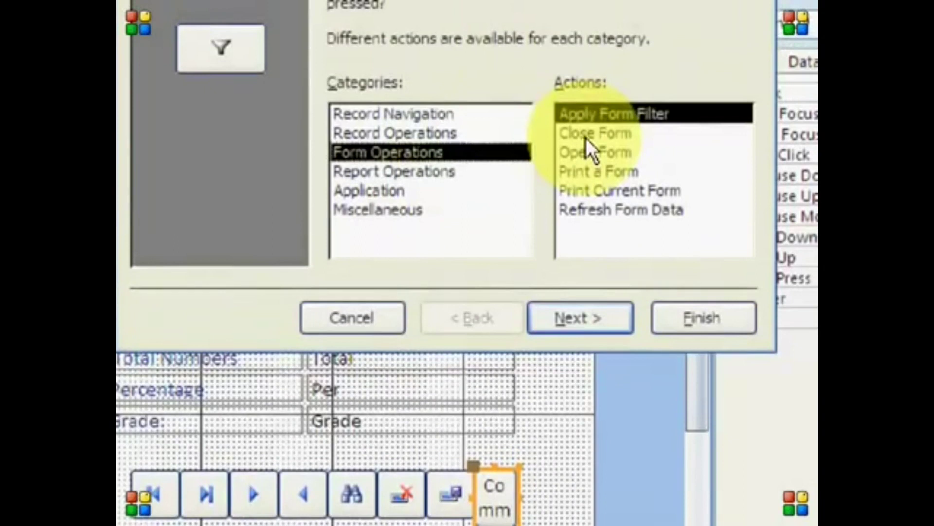
pyautogui.click(586, 138)
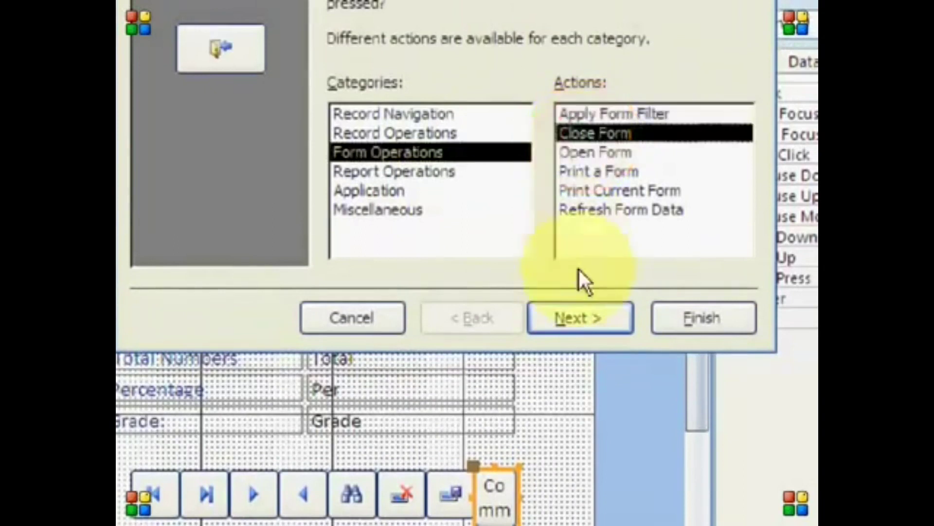
pyautogui.click(579, 315)
pyautogui.click(701, 318)
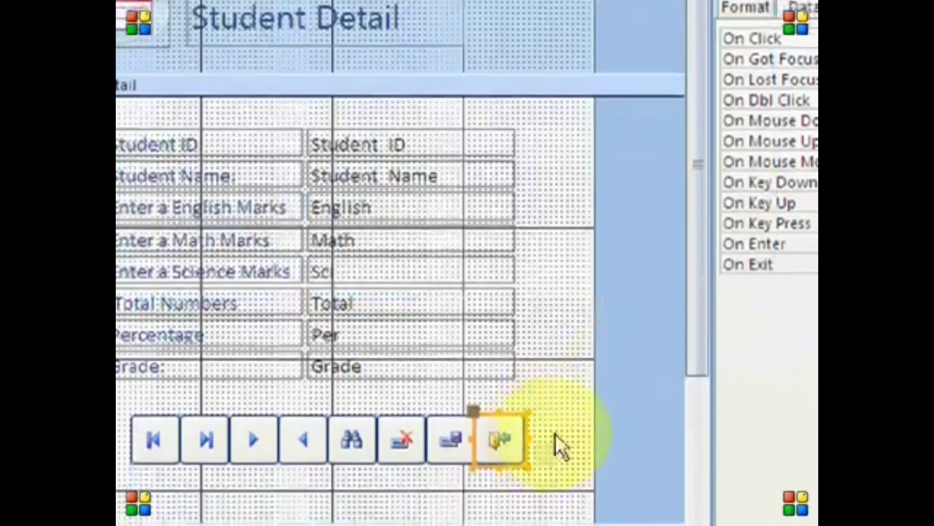
pyautogui.click(556, 469)
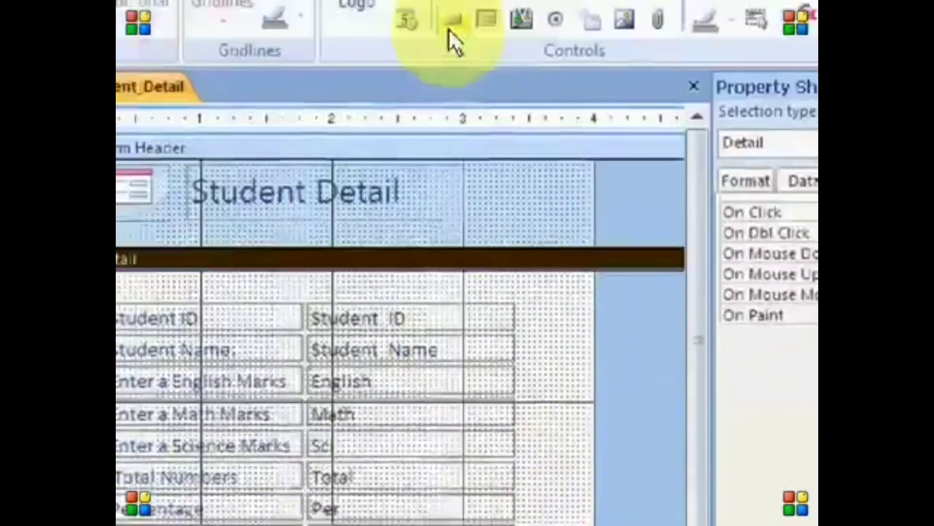
# - Add a command button slightly apart from the close-form button with the Application action Quit Application and its default picture
pyautogui.click(449, 30)
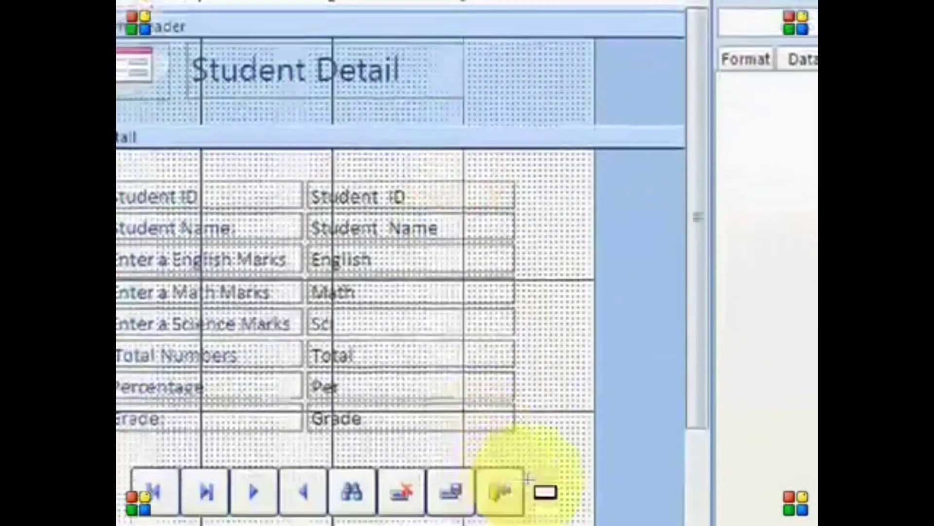
pyautogui.click(543, 460)
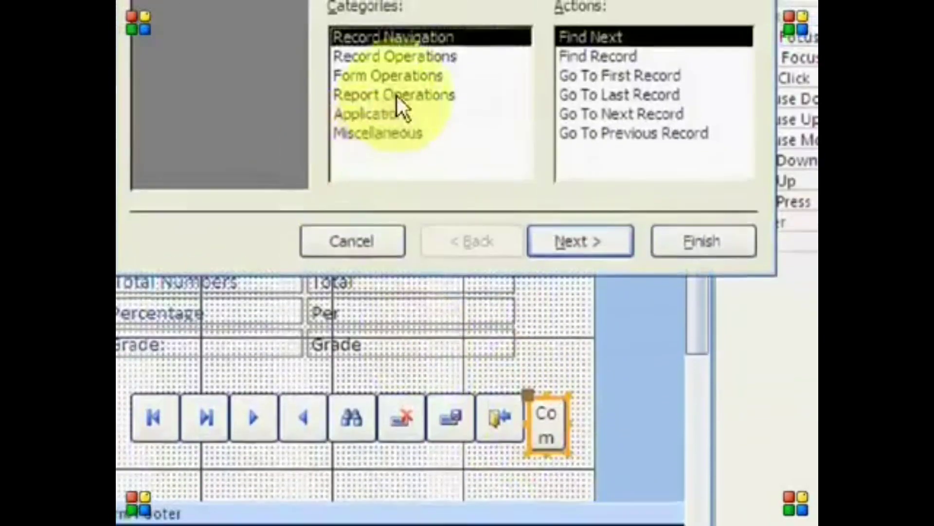
pyautogui.click(405, 94)
pyautogui.click(407, 114)
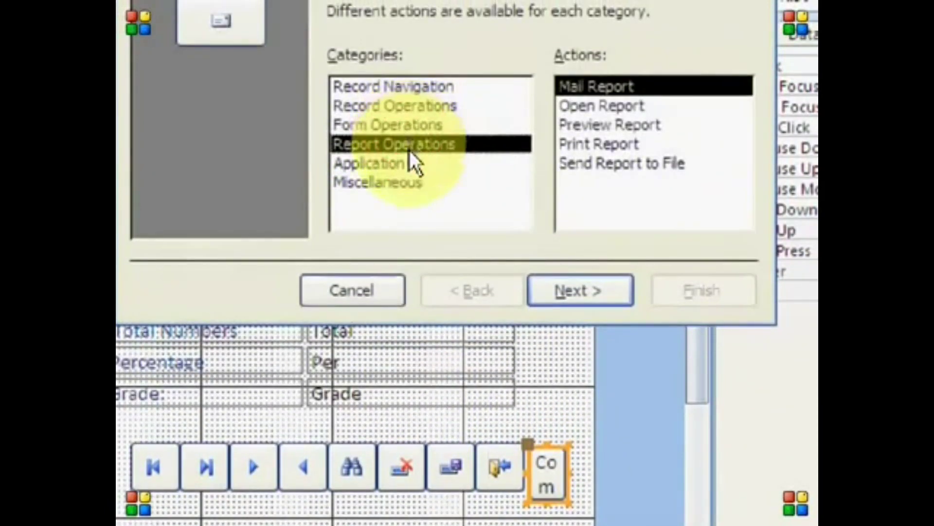
pyautogui.click(410, 160)
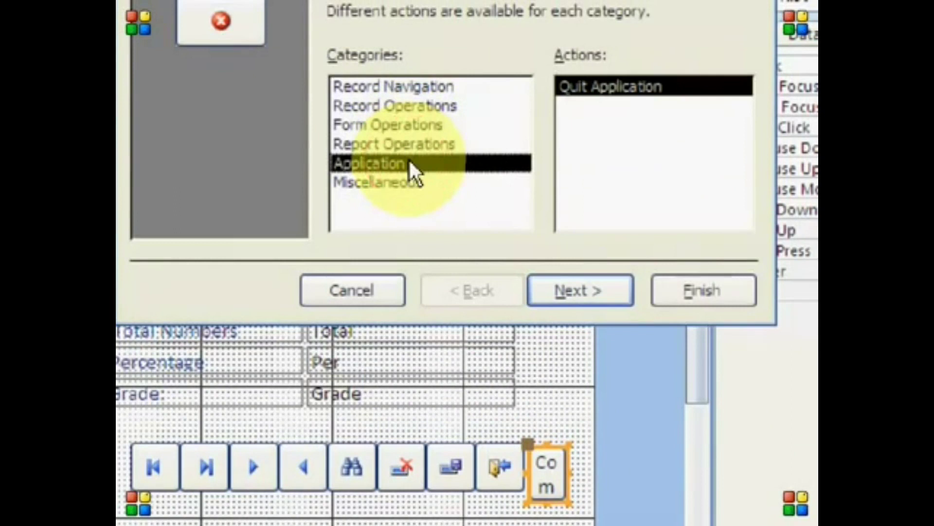
pyautogui.click(440, 183)
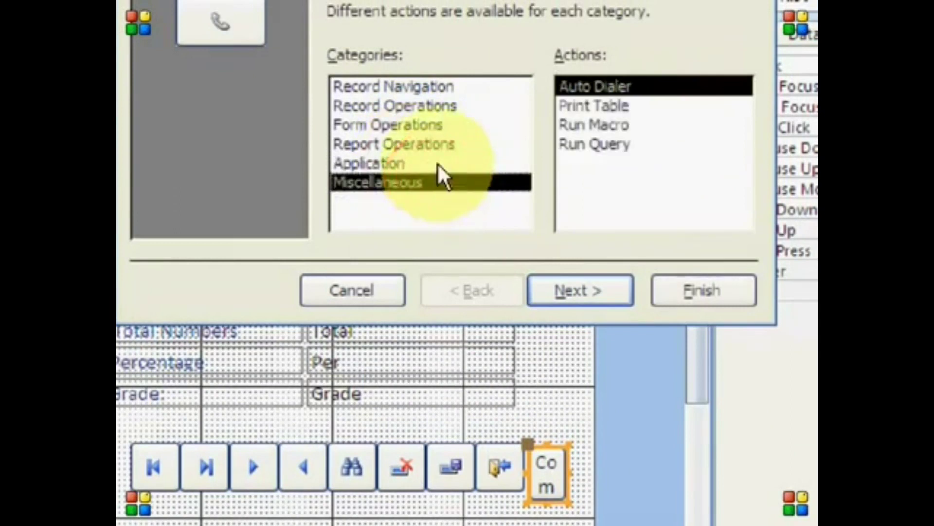
pyautogui.click(437, 163)
pyautogui.click(602, 306)
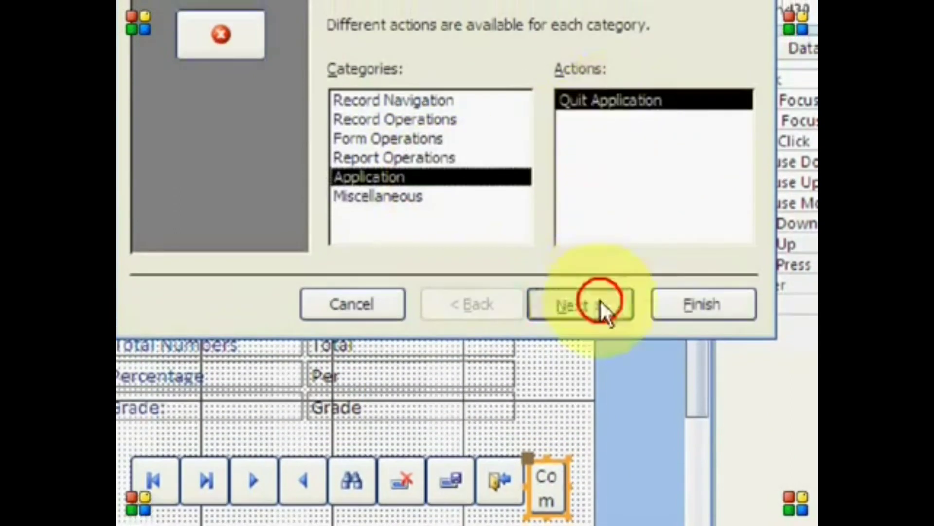
pyautogui.click(686, 307)
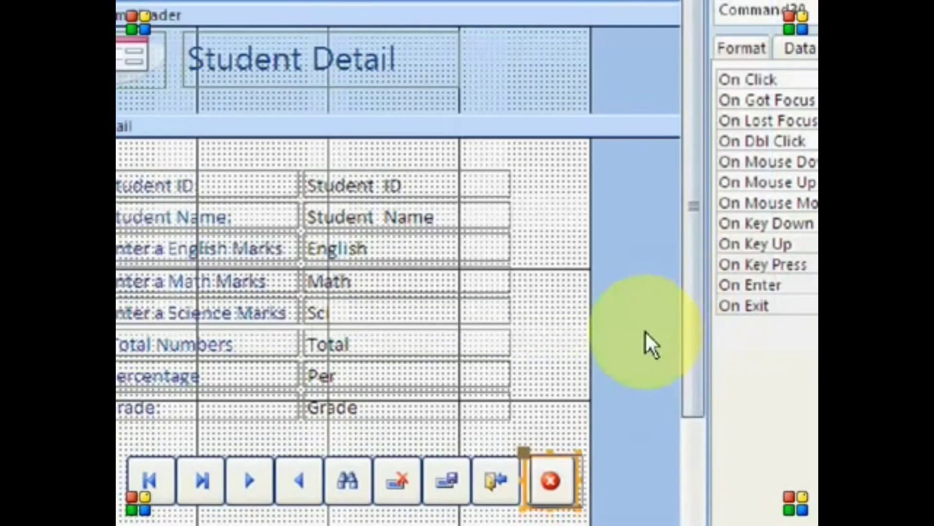
pyautogui.click(532, 362)
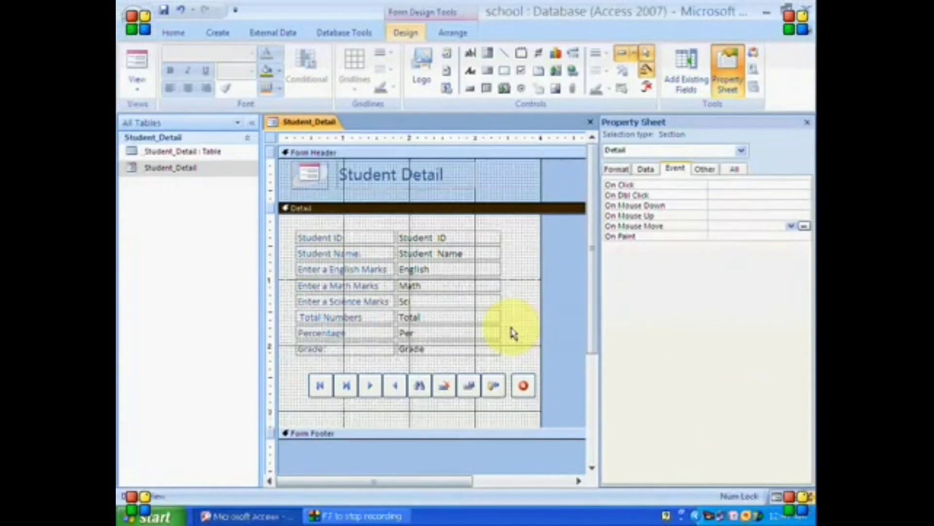
# - Select the whole row of nine command buttons, nudge it left to start just before the field labels, and deselect it
pyautogui.moveTo(294, 361); pyautogui.dragTo(561, 415)
pyautogui.press('Left')
pyautogui.press('Left')
pyautogui.press('Left')
pyautogui.press('Left')
pyautogui.press('Left')
pyautogui.press('Left')
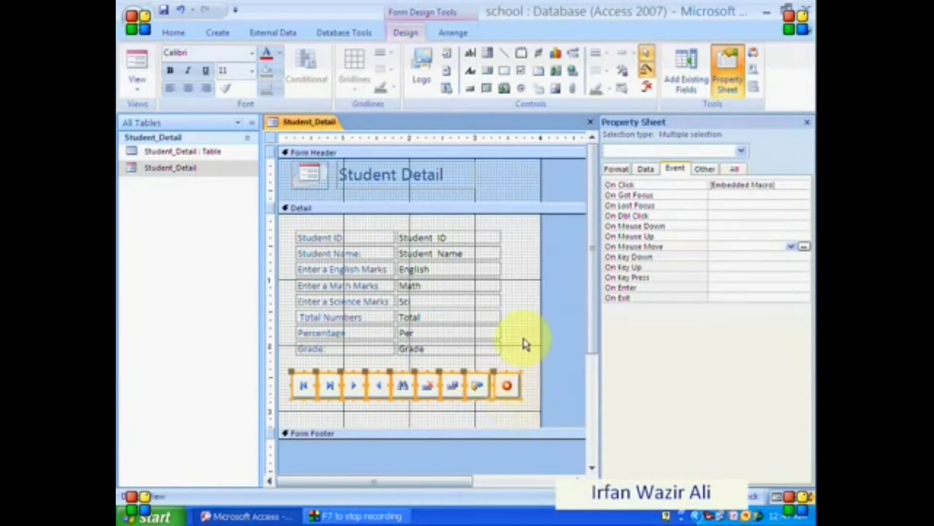
pyautogui.press('Left')
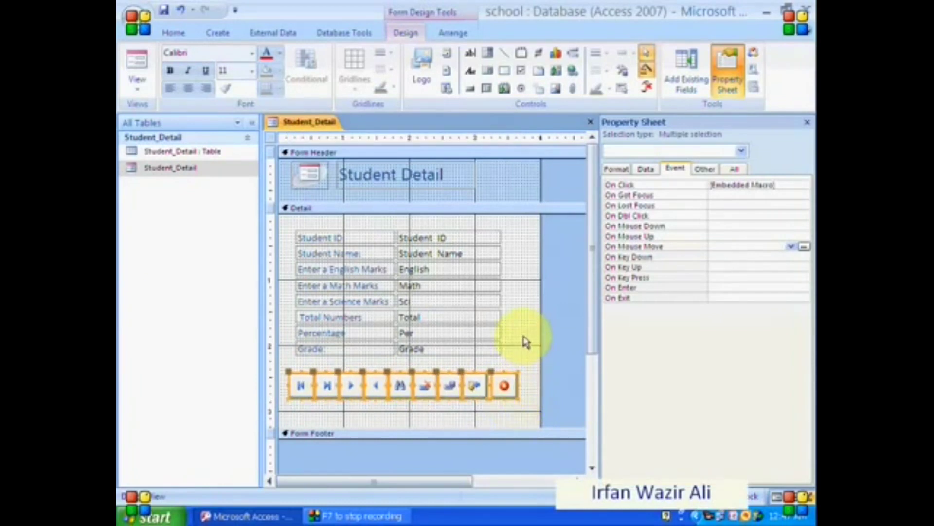
pyautogui.click(524, 341)
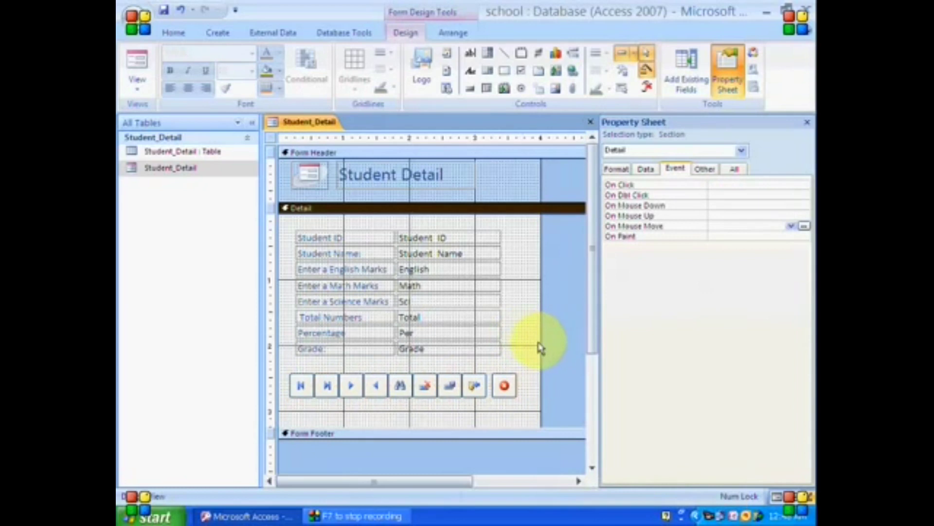
# - Narrow the form slightly and widen all the field text boxes to line up with the end of the button row
pyautogui.moveTo(539, 340); pyautogui.dragTo(527, 340)
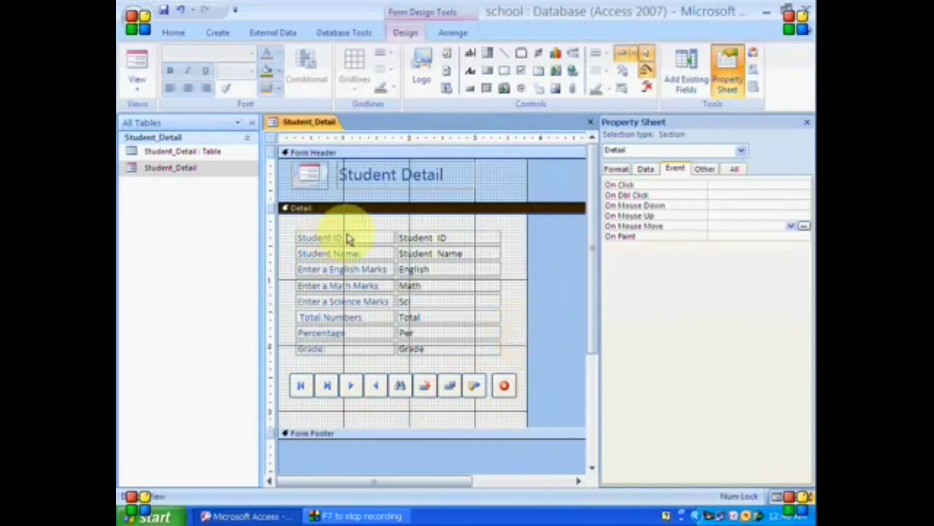
pyautogui.moveTo(453, 227); pyautogui.dragTo(515, 367)
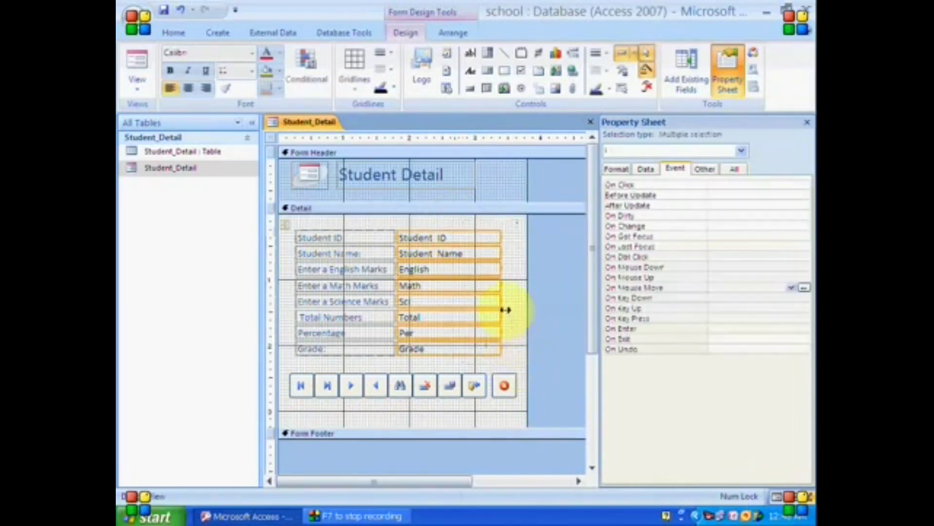
pyautogui.moveTo(500, 301); pyautogui.dragTo(517, 301)
pyautogui.click(287, 208)
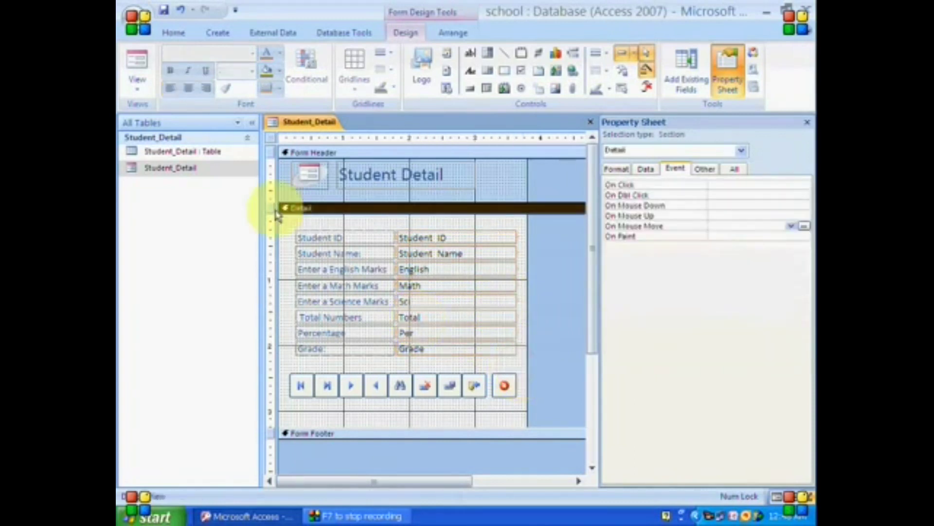
# - Show the form in Form View and test its last-record and first-record buttons
pyautogui.click(137, 90)
pyautogui.click(146, 118)
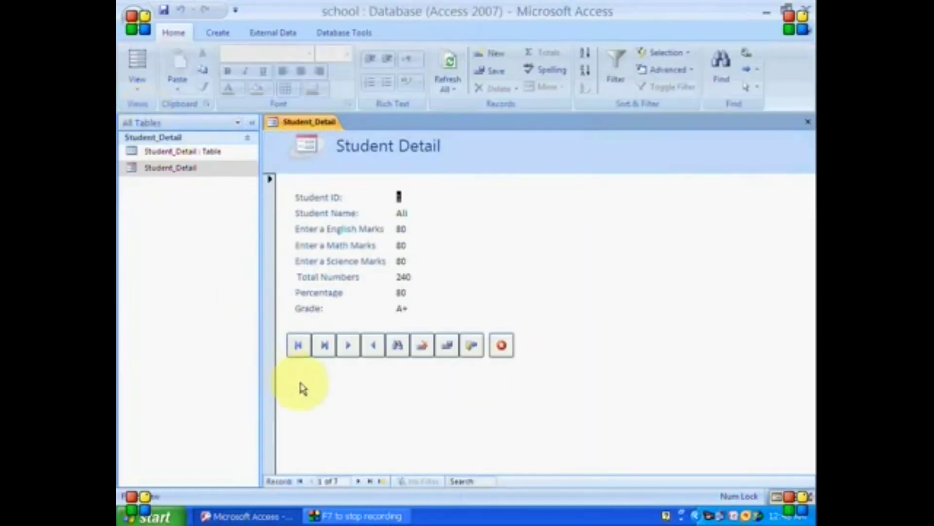
pyautogui.click(322, 346)
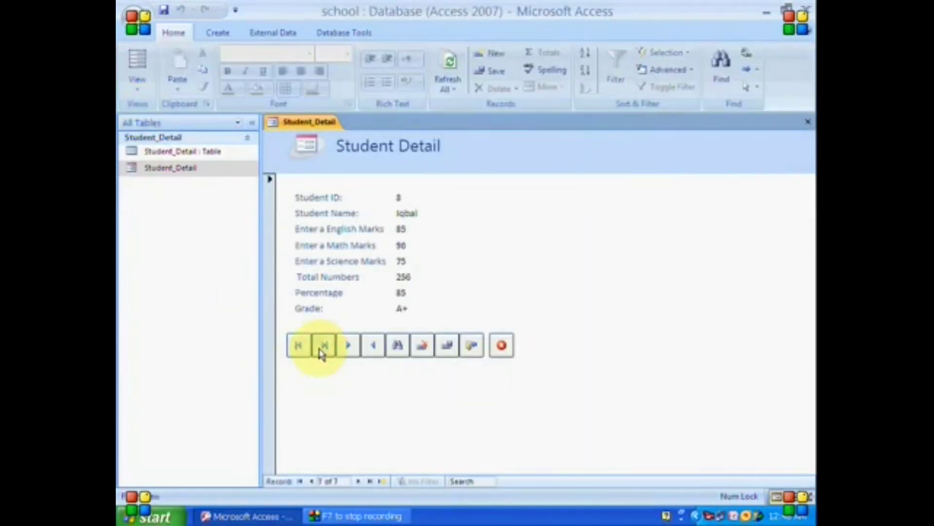
pyautogui.click(299, 347)
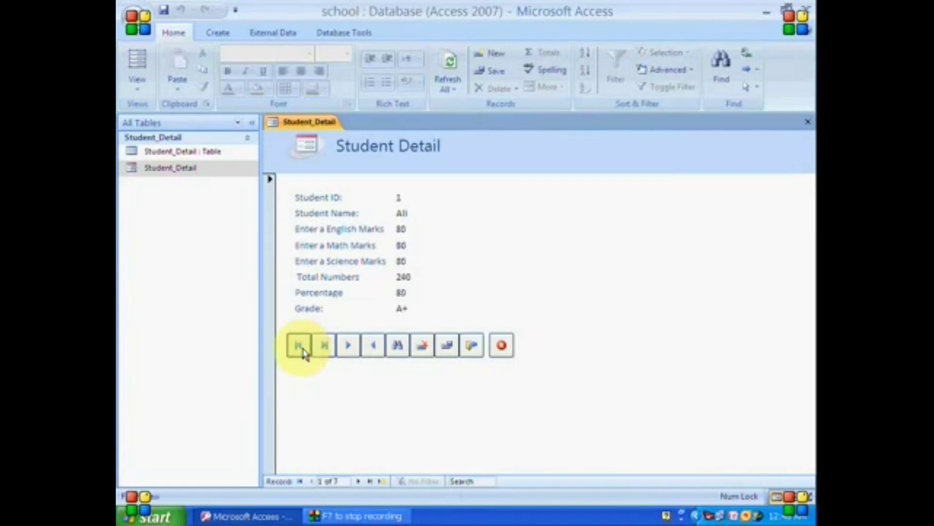
# - Test the form's next and previous buttons by moving five records forward and three records back
pyautogui.click(353, 347)
pyautogui.click(354, 348)
pyautogui.click(355, 347)
pyautogui.click(355, 347)
pyautogui.click(355, 347)
pyautogui.click(369, 348)
pyautogui.click(369, 348)
pyautogui.click(370, 348)
# - Test the form's find button by searching for a student's first name, with the search dialog moved off the record fields
pyautogui.click(395, 347)
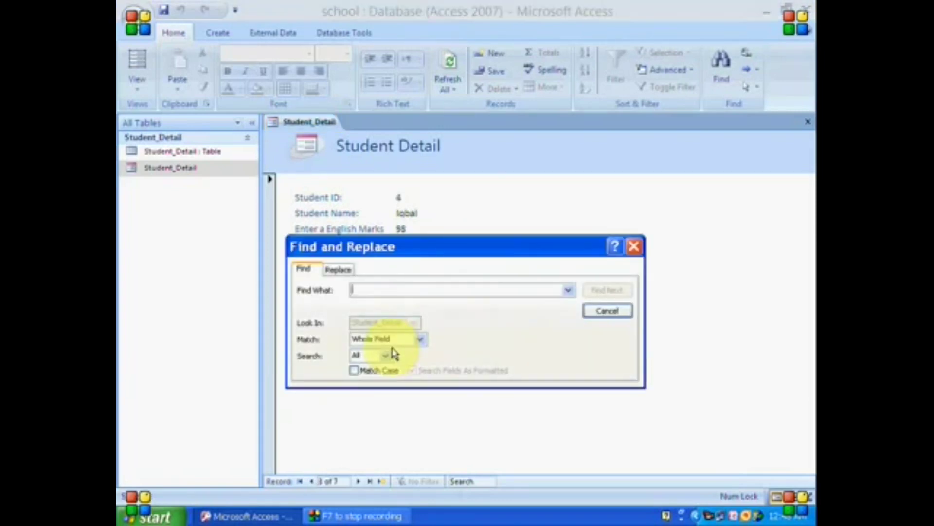
pyautogui.write('ali')
pyautogui.moveTo(413, 250); pyautogui.dragTo(416, 306)
pyautogui.click(613, 346)
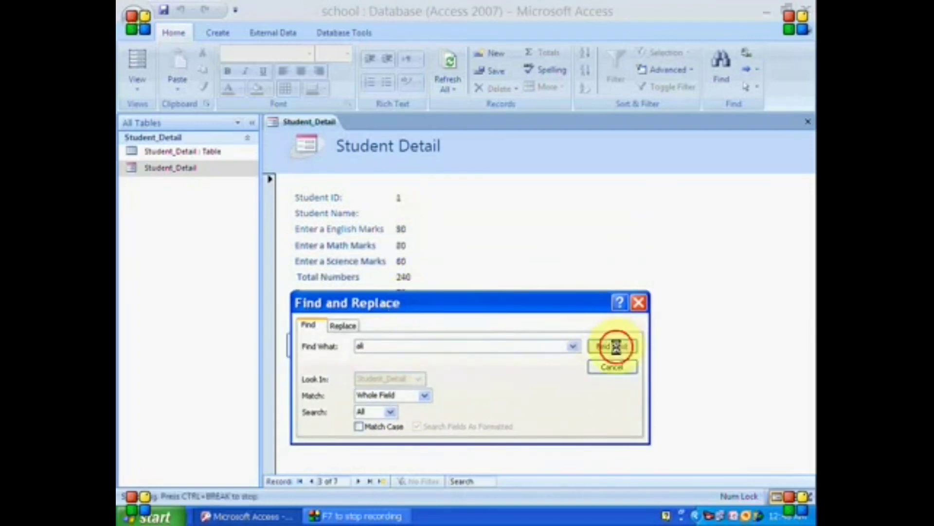
# - Search for a different student's name, close the search dialog, and go back one record with the form's previous button
pyautogui.doubleClick(395, 345)
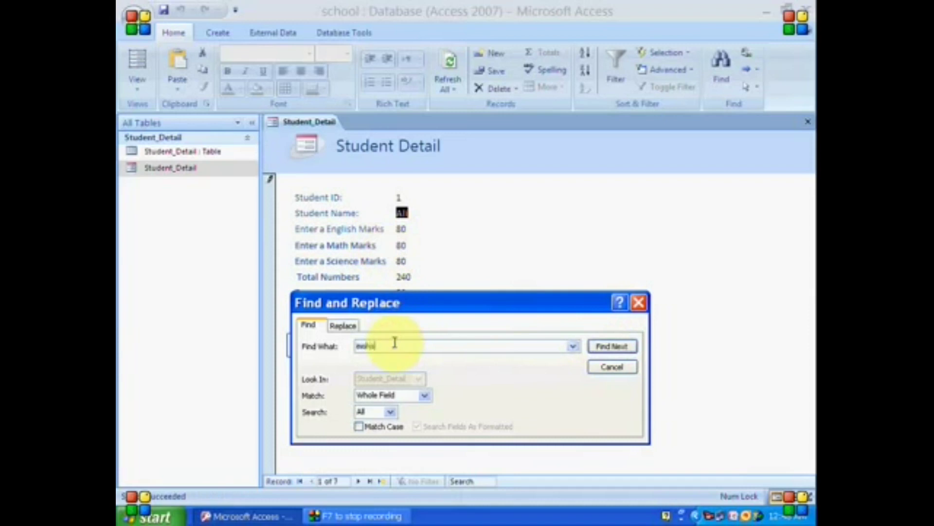
pyautogui.write('mohammad')
pyautogui.click(612, 346)
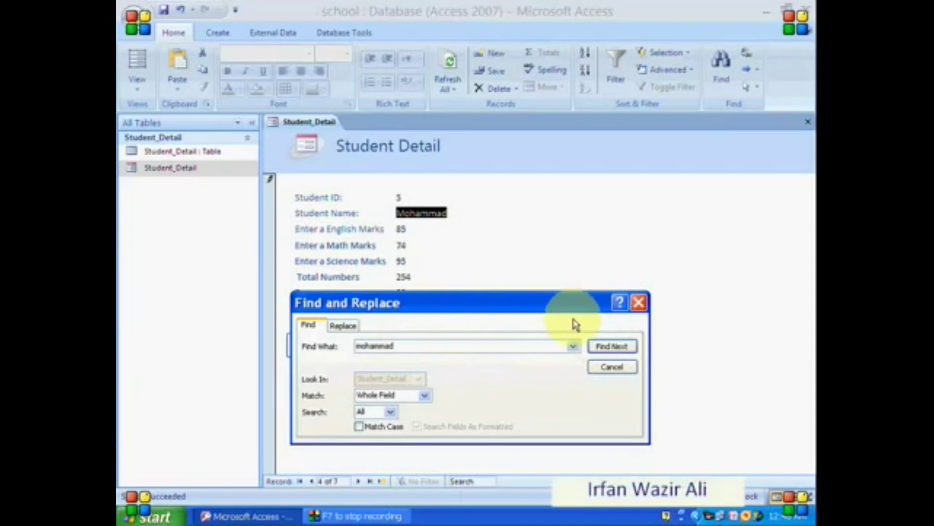
pyautogui.click(639, 303)
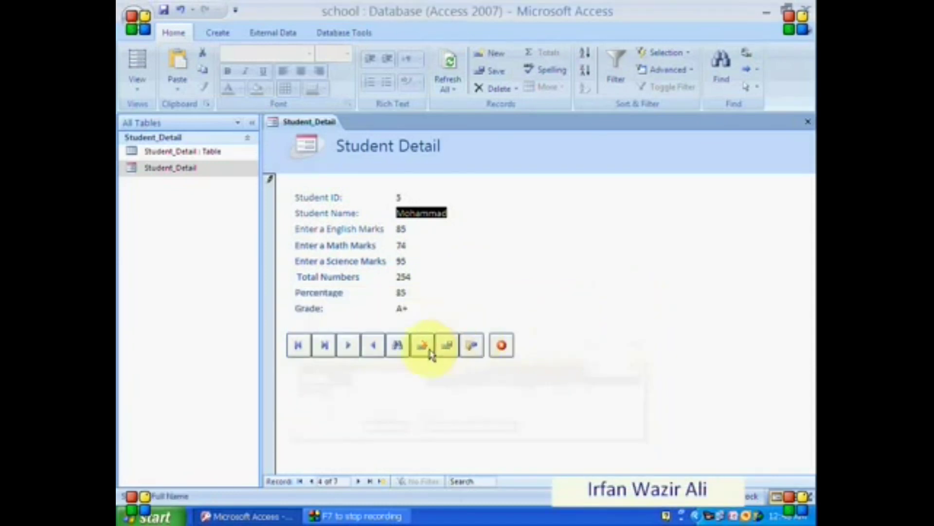
pyautogui.click(374, 348)
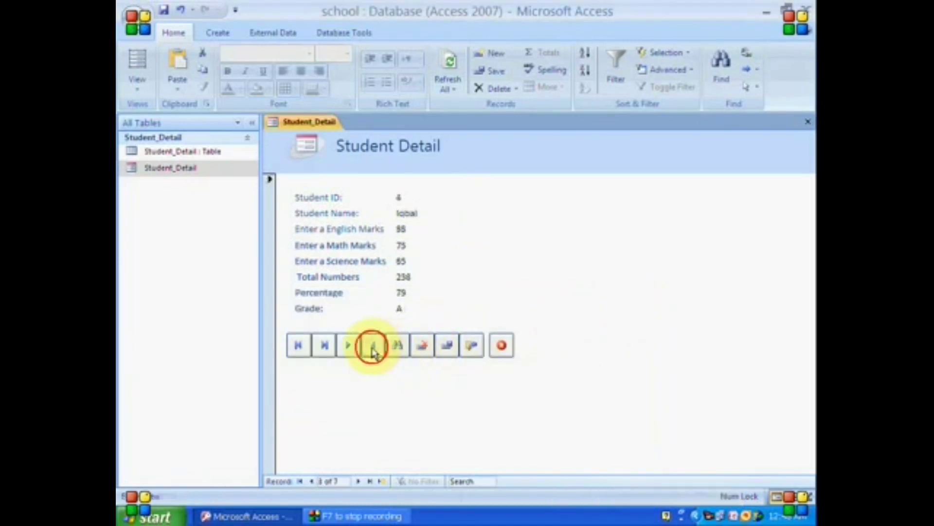
# - Delete the displayed student record with the form's delete button, then check the deletion by searching for that student's name and close the search
pyautogui.click(430, 349)
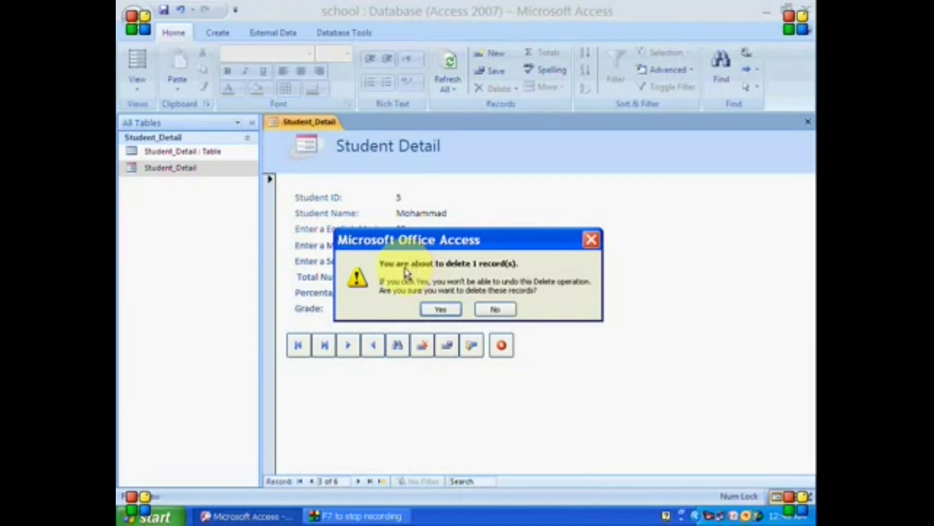
pyautogui.click(442, 311)
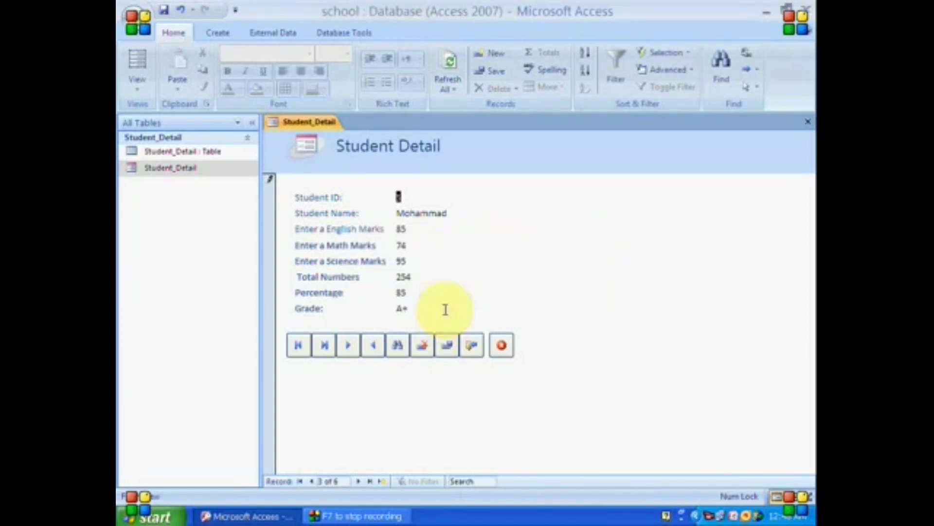
pyautogui.click(397, 345)
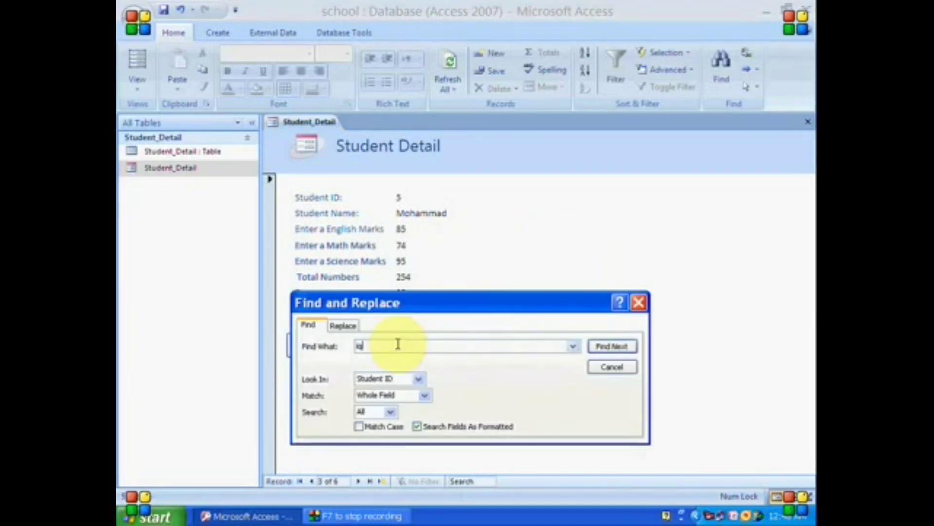
pyautogui.write('iqbal')
pyautogui.press('Return')
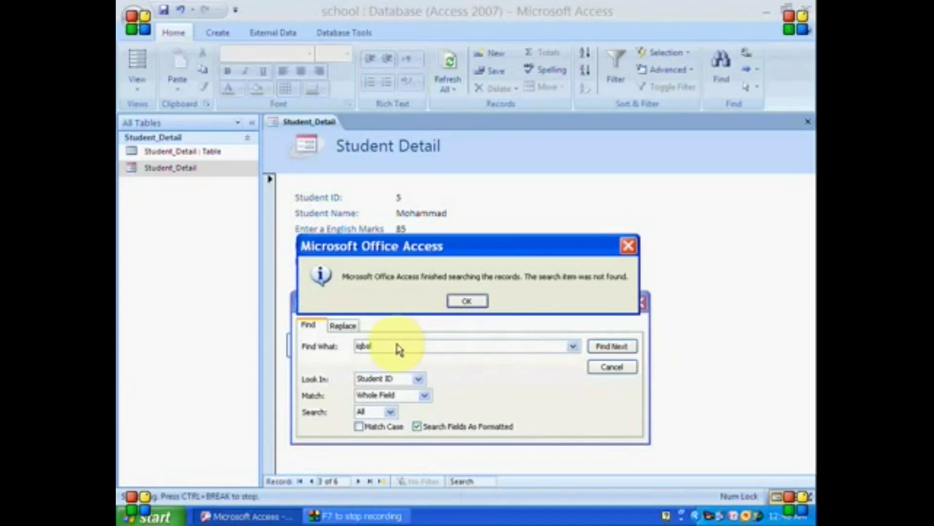
pyautogui.click(467, 301)
pyautogui.click(614, 365)
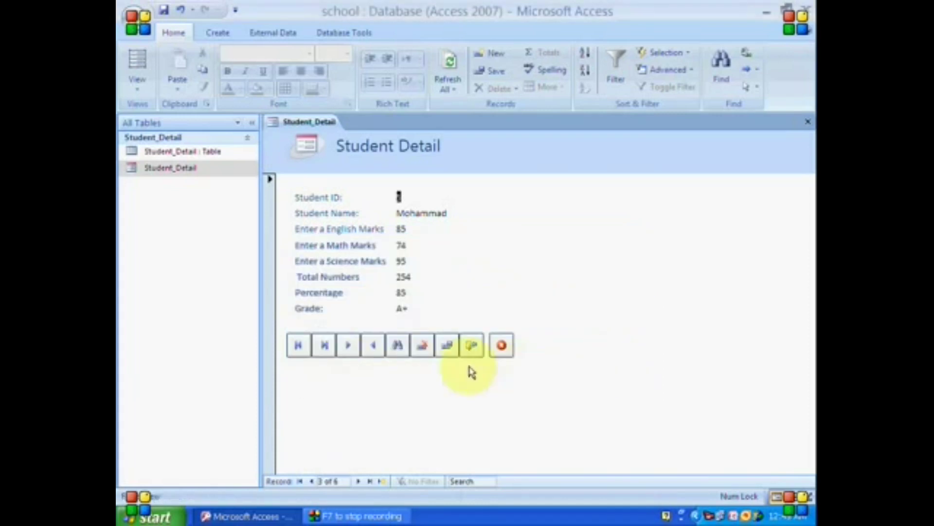
# - Test the form's save-record and close-form buttons, saving the design changes to Student_Detail on closing
pyautogui.click(441, 351)
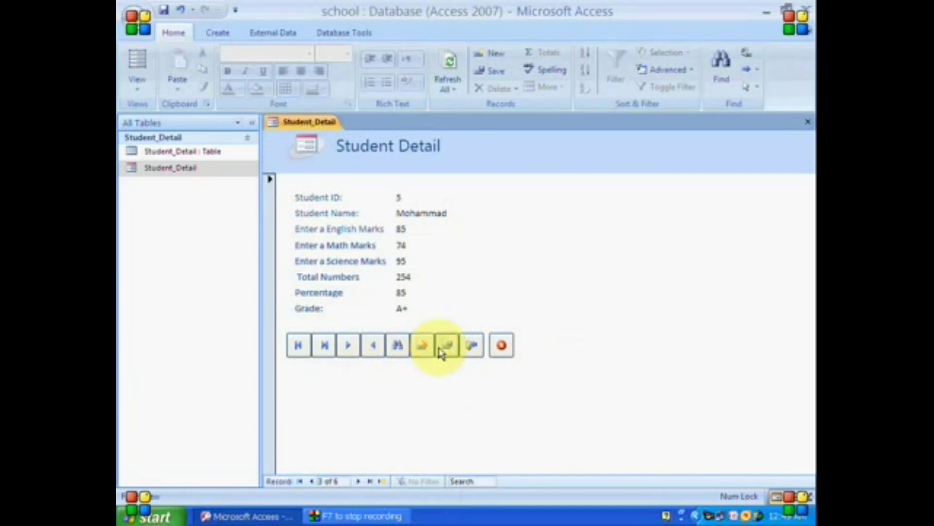
pyautogui.click(471, 351)
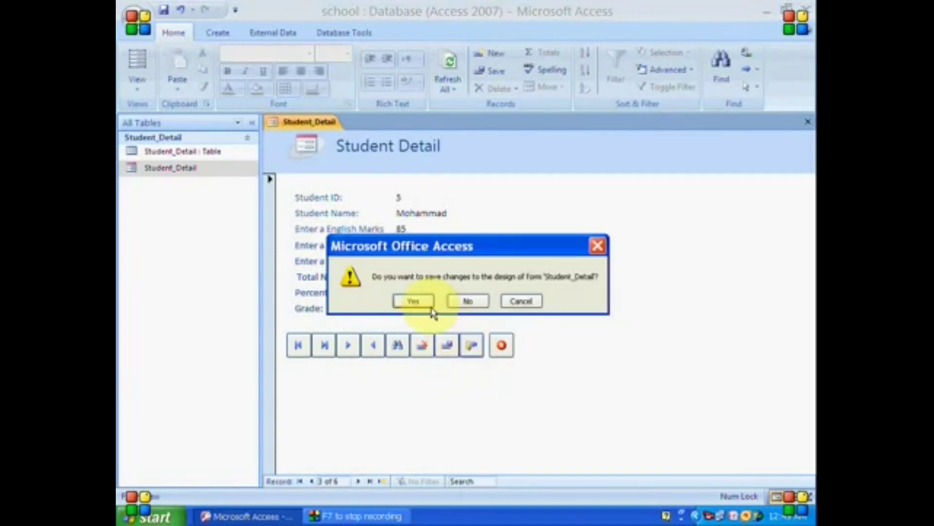
pyautogui.click(413, 302)
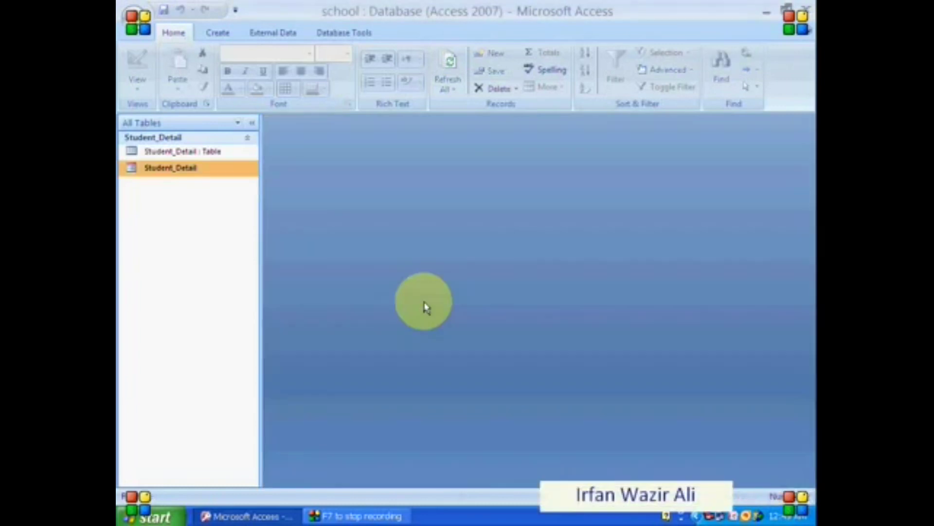
# - Reopen the Student_Detail form in Form View
pyautogui.doubleClick(204, 170)
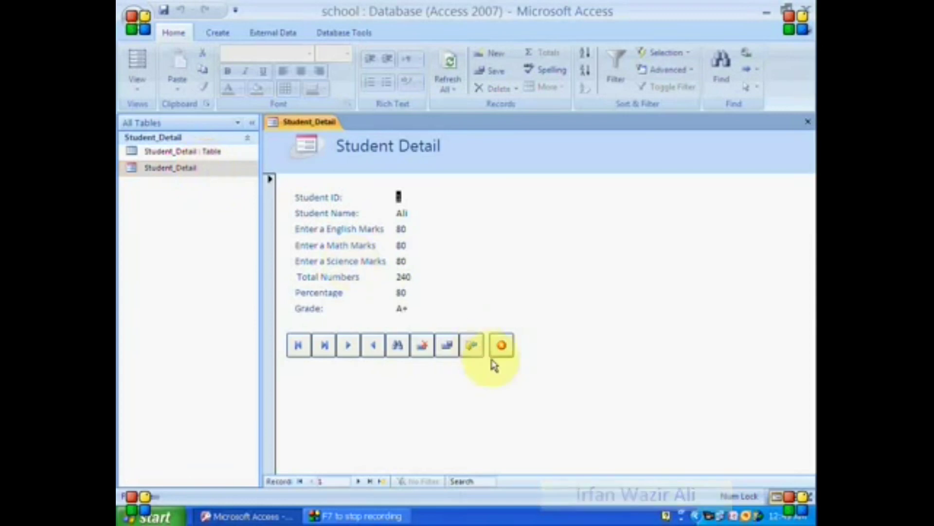